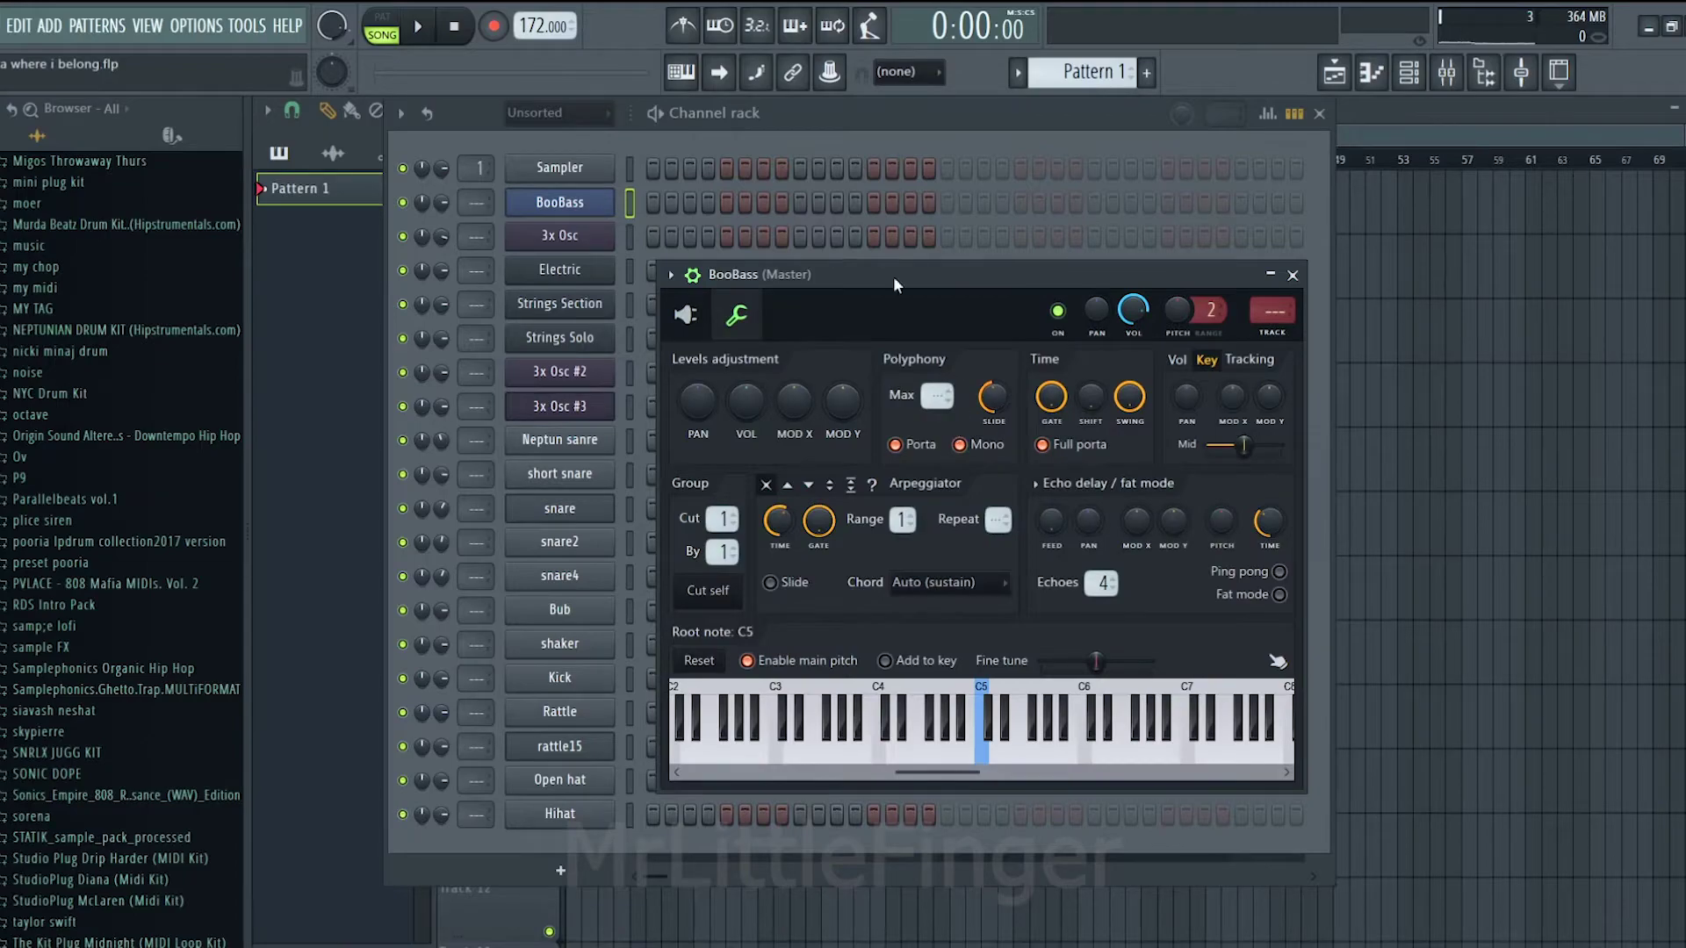
Step: Write a descending four-bar BooBass line in Pattern 1 from C#4–D#4–C#4–A#3 through F#3–G#3–F#3–D#3 to D3 and repeated D#3 notes, and play it back
right_click(614, 195)
click(639, 201)
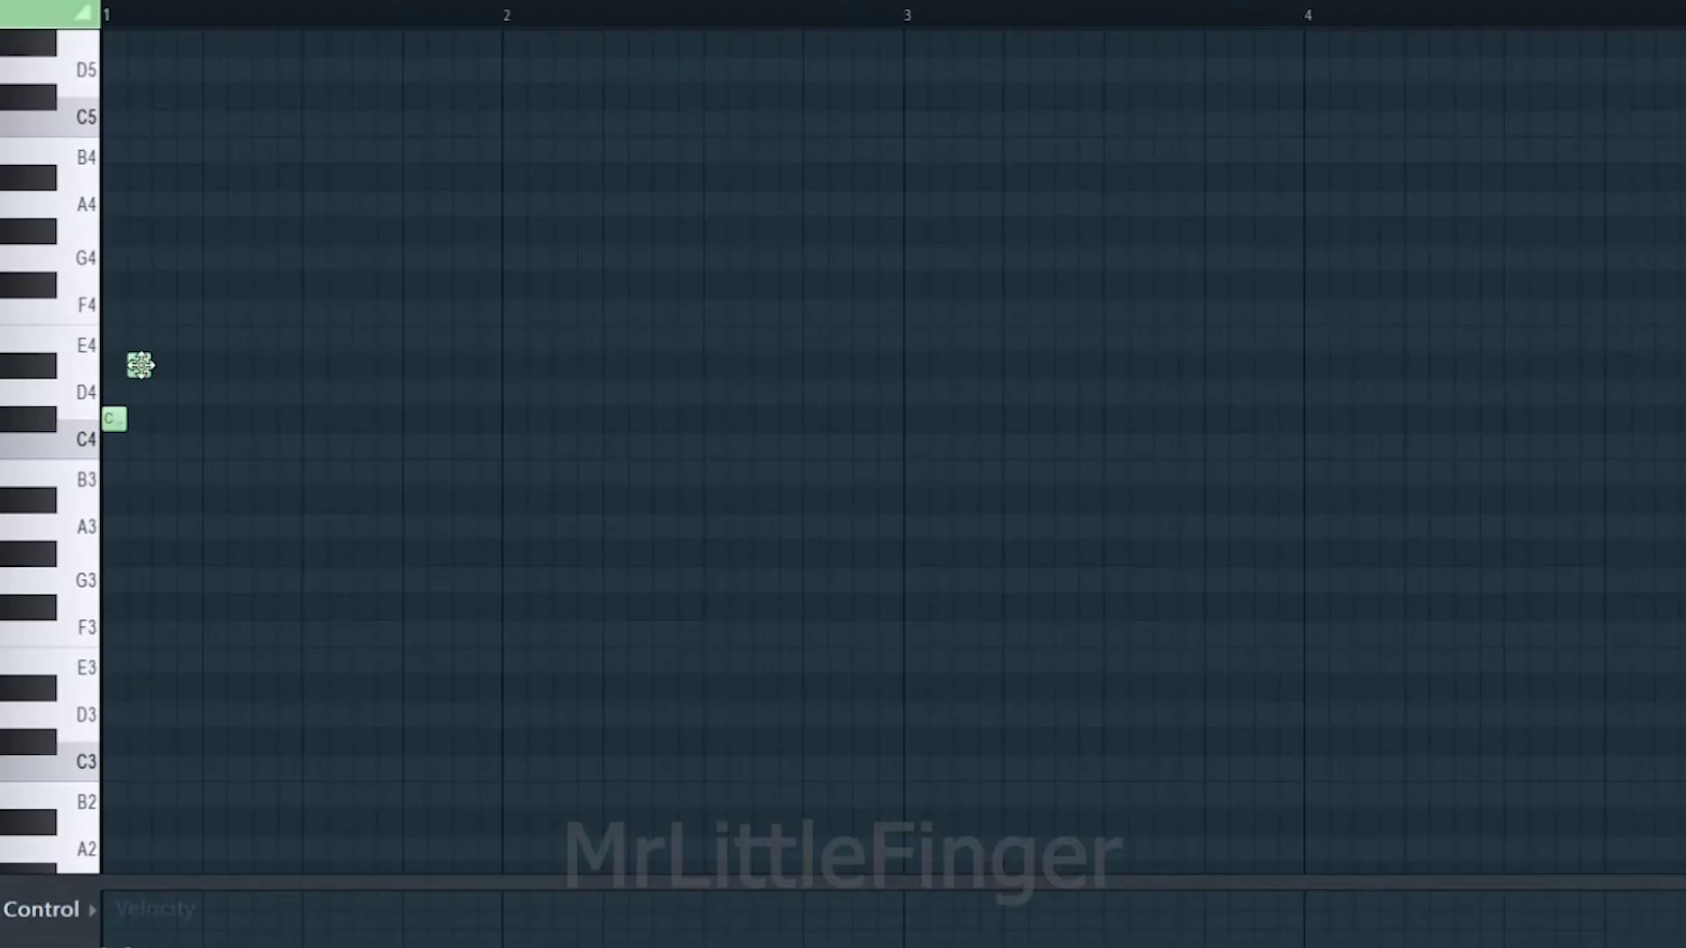
click(316, 419)
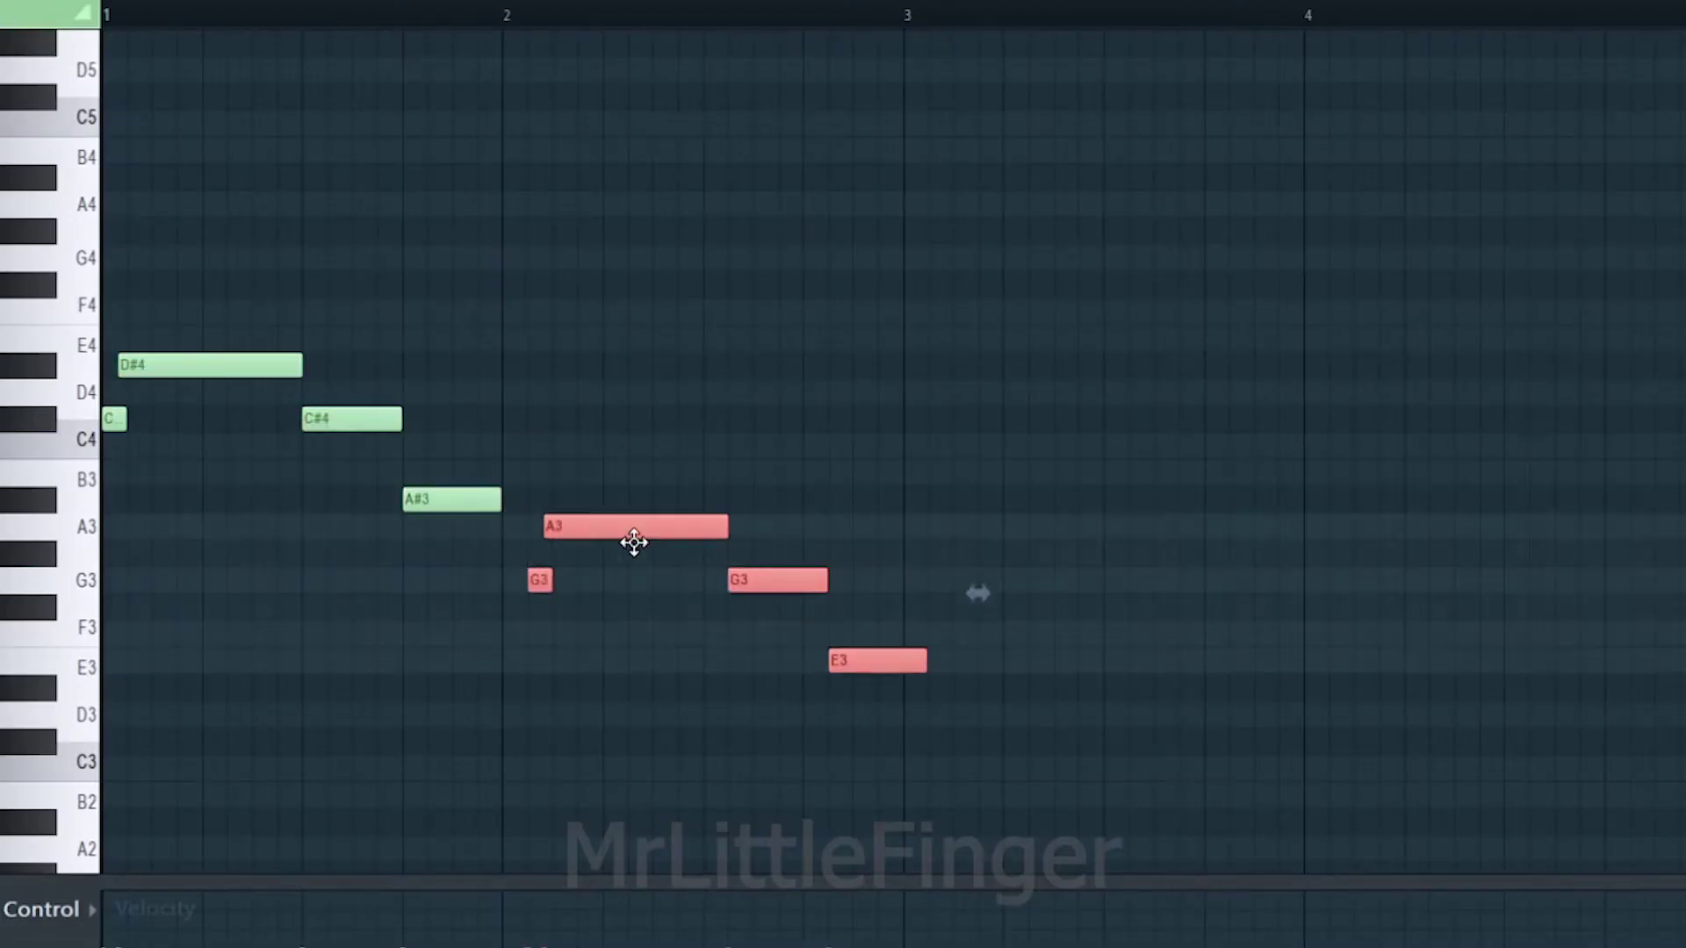
drag(629, 538, 604, 567)
drag(913, 713, 1333, 705)
drag(1400, 690, 1684, 689)
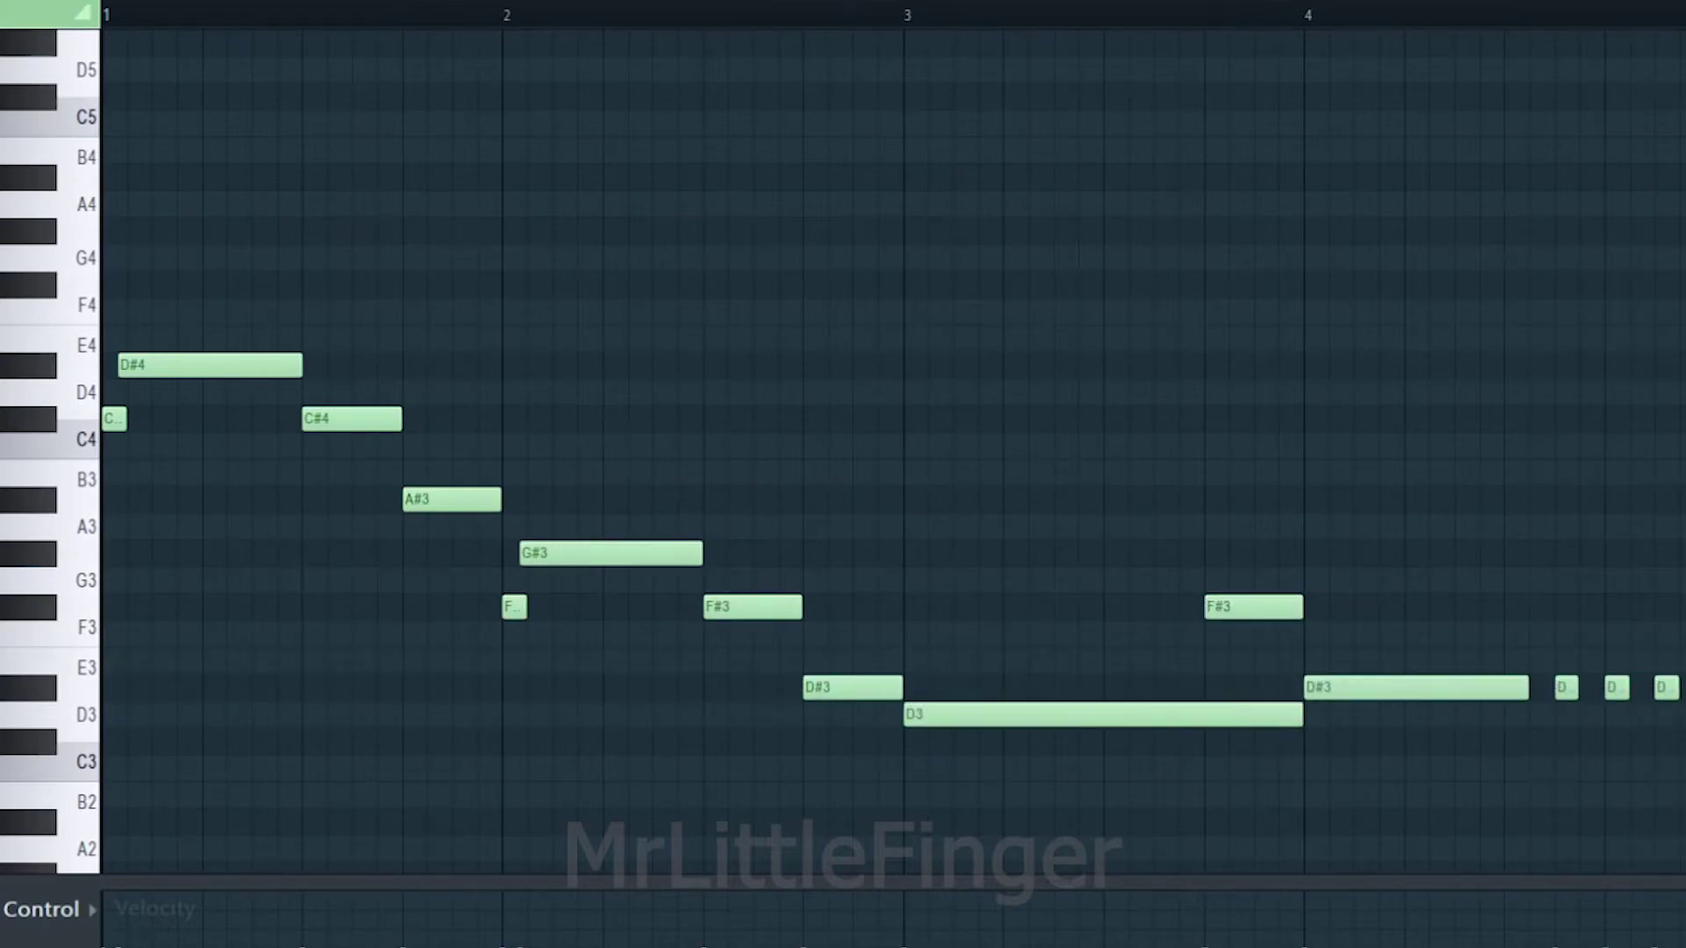
key(space)
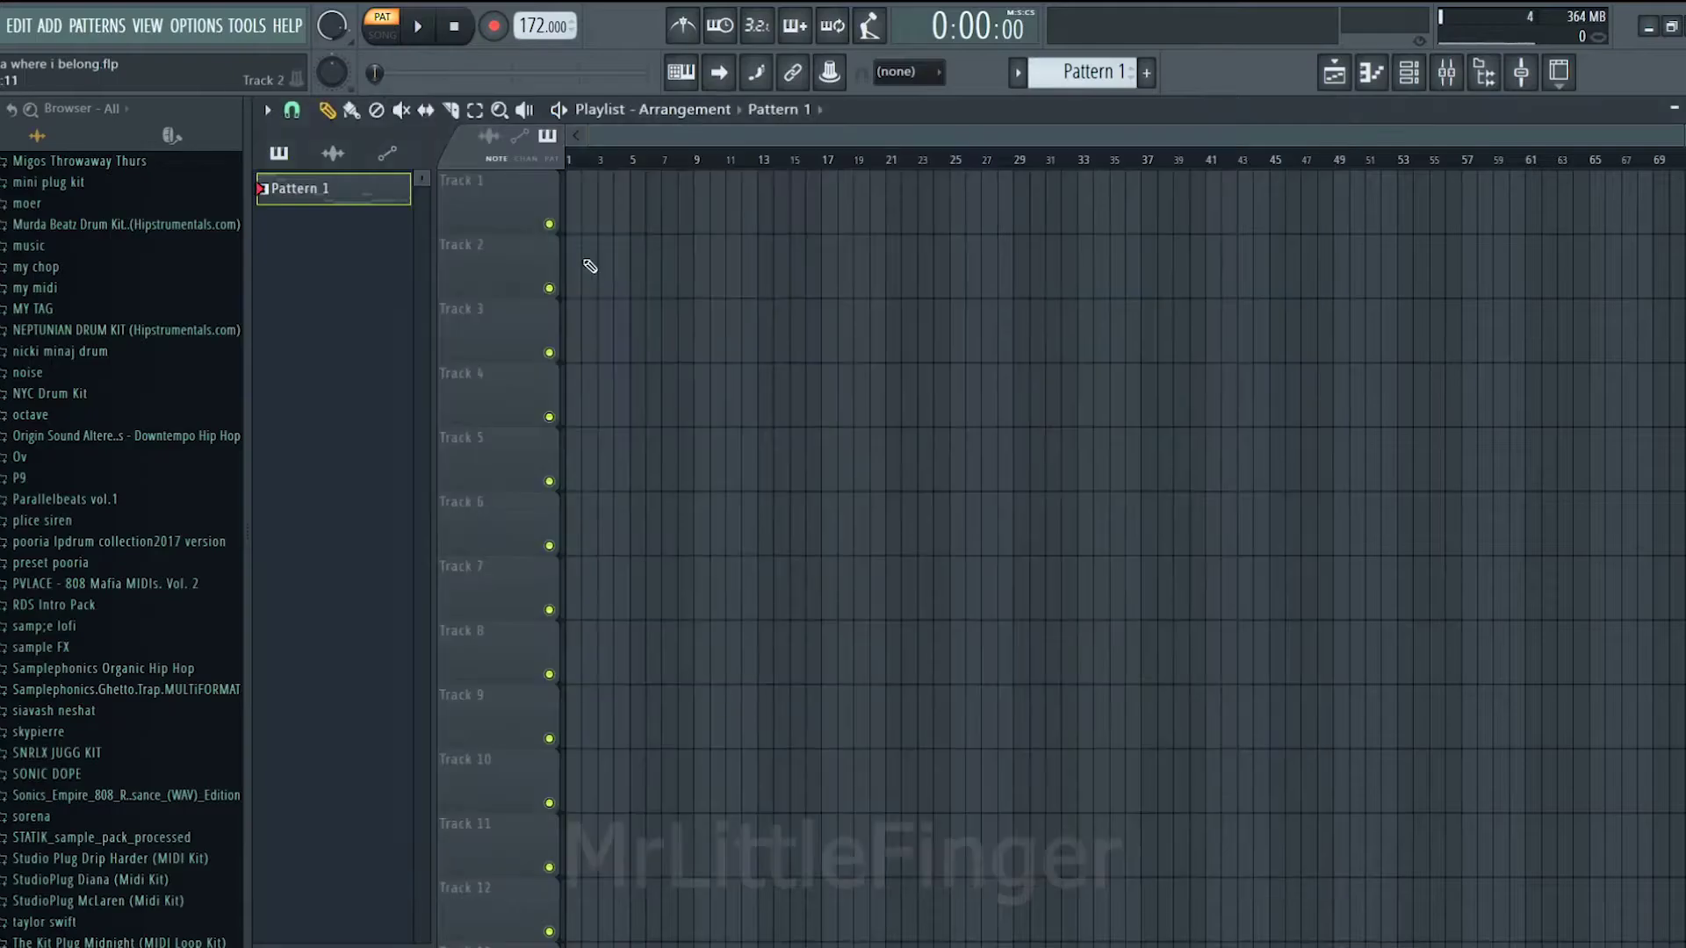
Step: Create Pattern 2 and open the Strings Section channel's piano roll
key(F4)
key(F6)
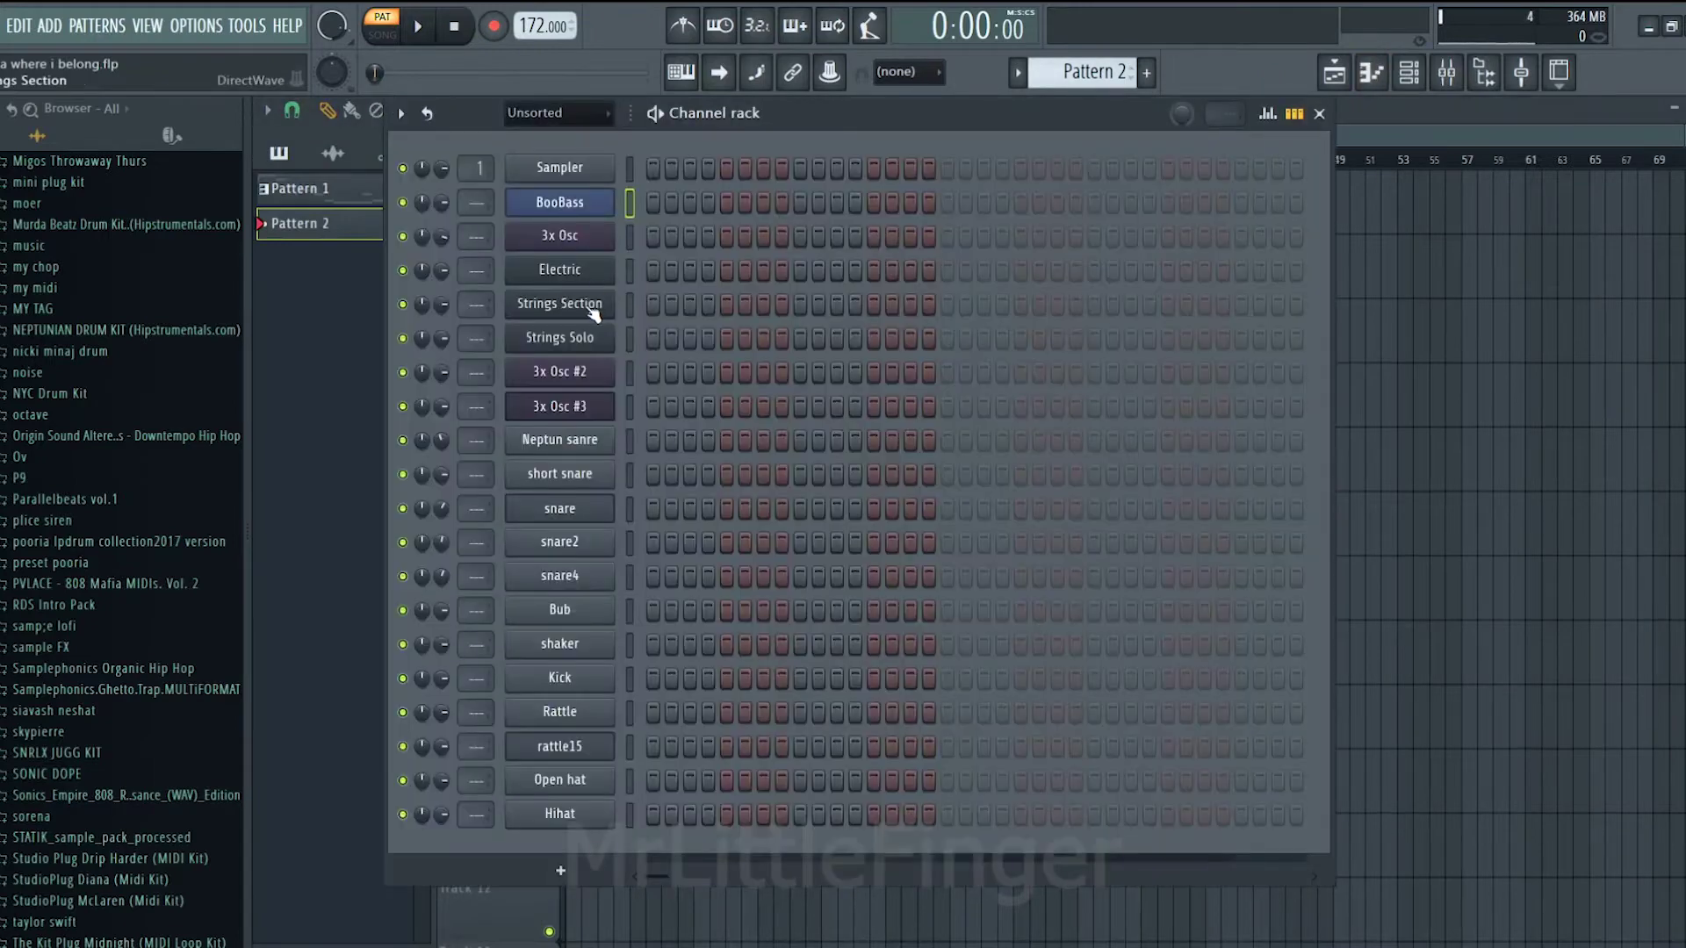
click(593, 312)
click(1531, 250)
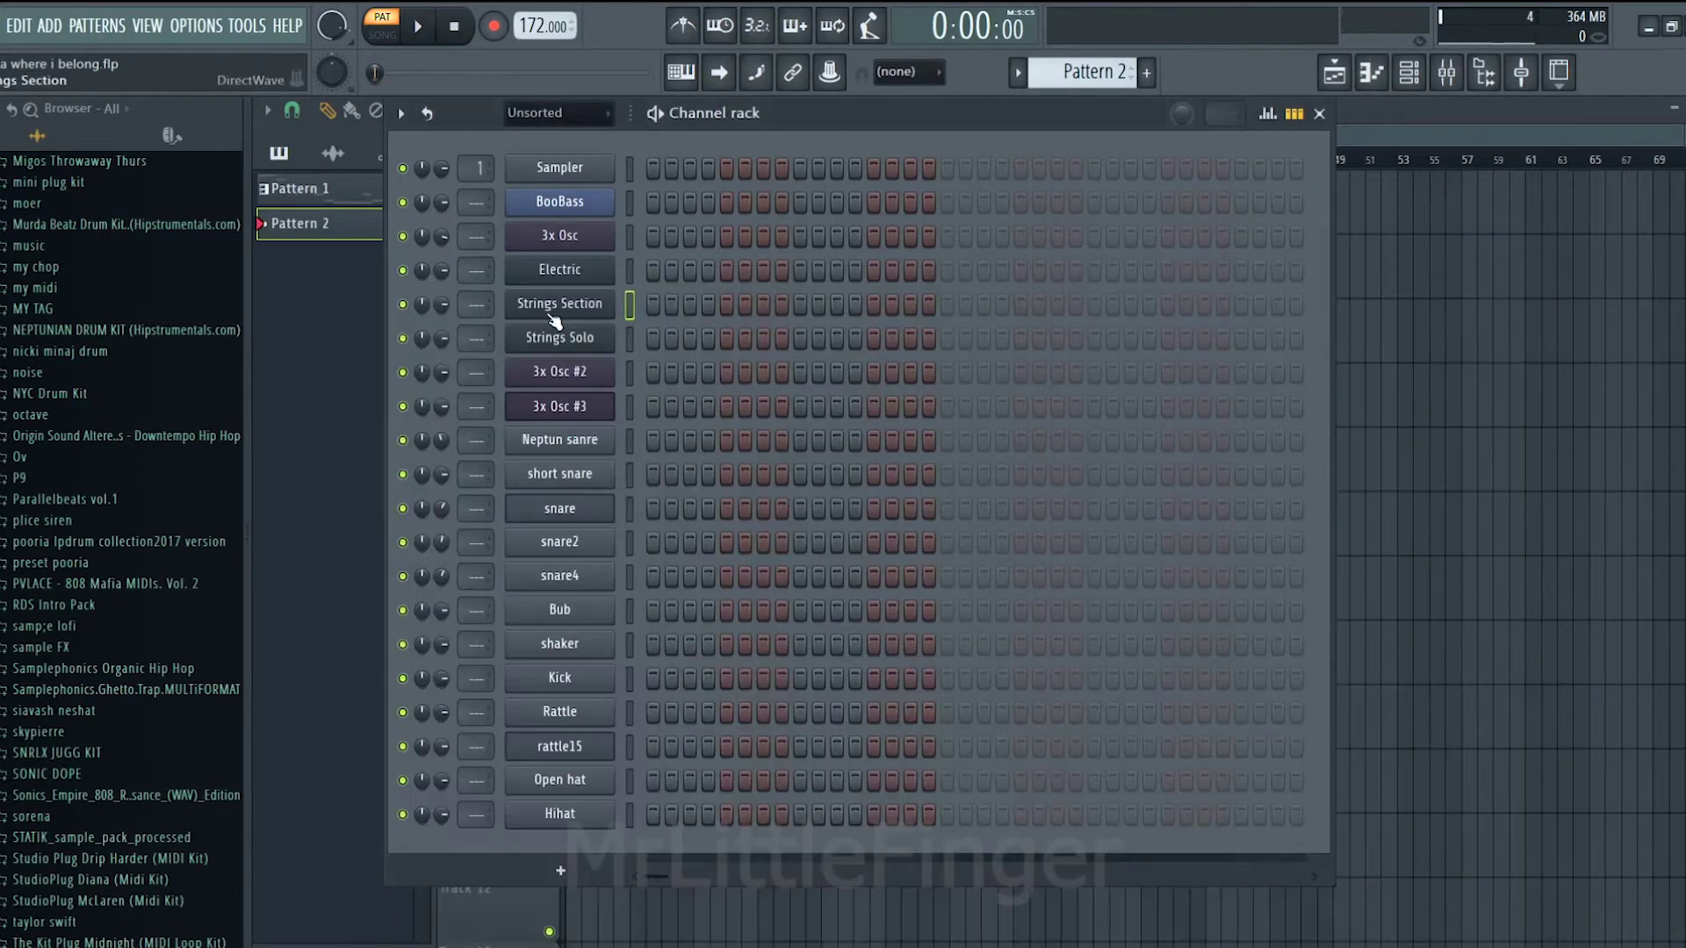
right_click(599, 292)
click(656, 306)
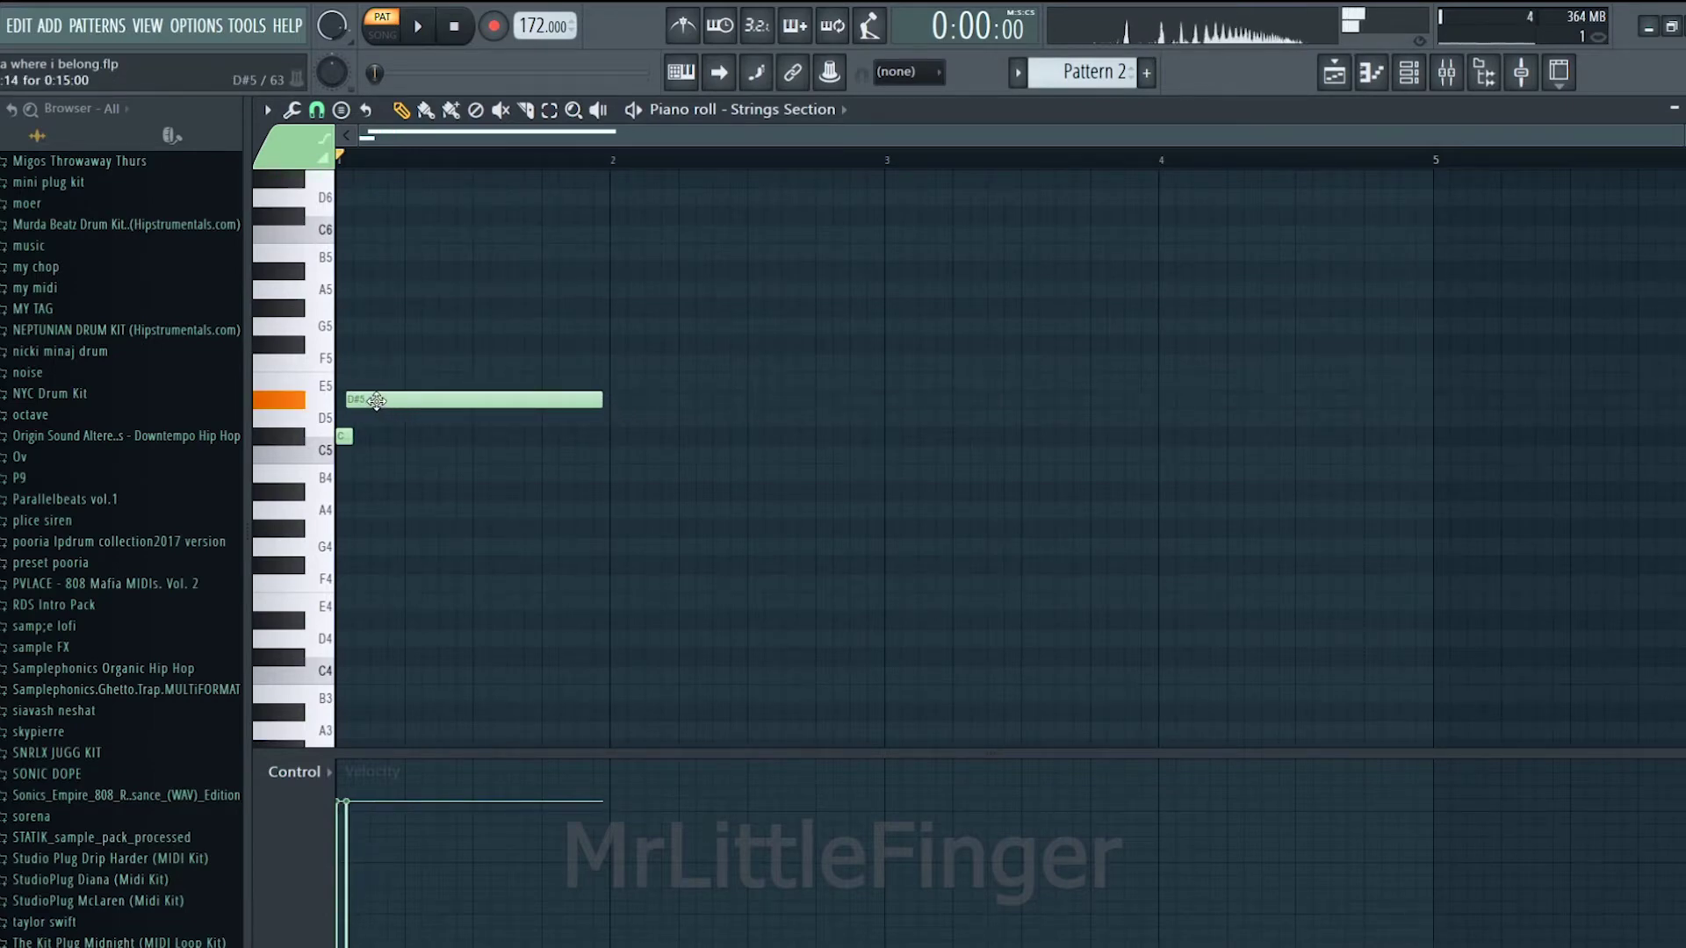
Step: Fill four bars with Strings Section notes: C#5 into D#5, F#4 into G#4, C#4 into D4, and a full-bar D#4
drag(518, 362, 339, 458)
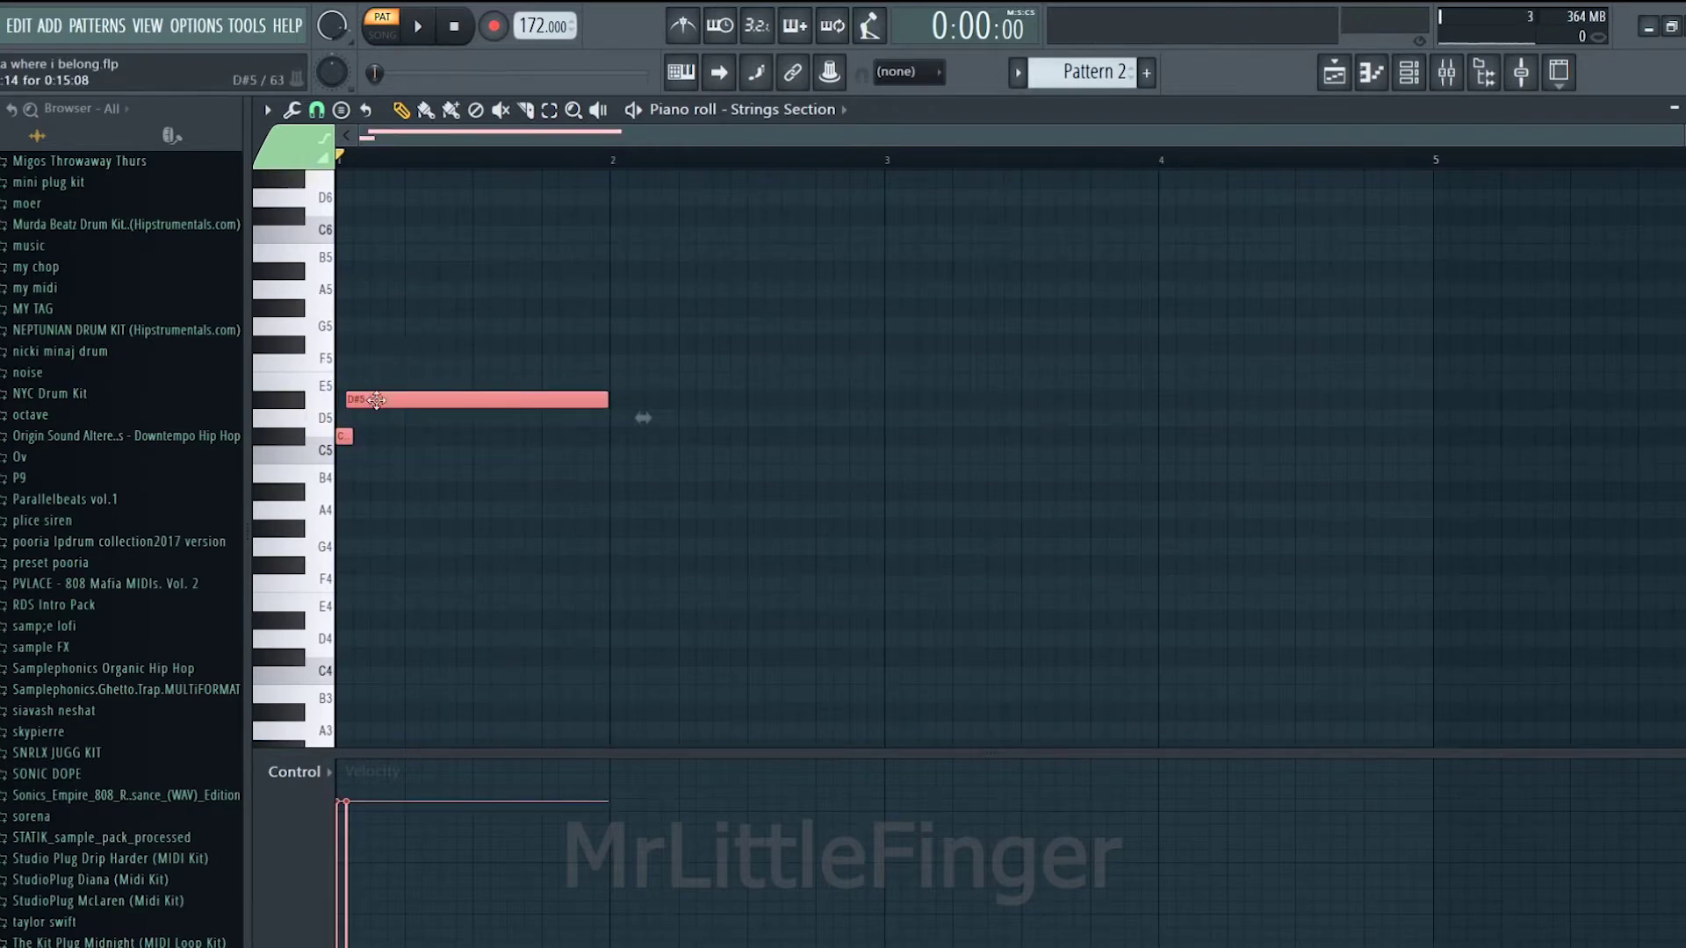
drag(373, 401, 945, 639)
ctrl+click(945, 650)
drag(973, 577, 882, 681)
mouse_move(1166, 649)
mouse_down()
mouse_move(1167, 668)
mouse_move(1167, 623)
mouse_up()
Step: Duplicate all Strings Section notes one octave higher and play back the layered part
key(ctrl+a)
drag(421, 399, 425, 249)
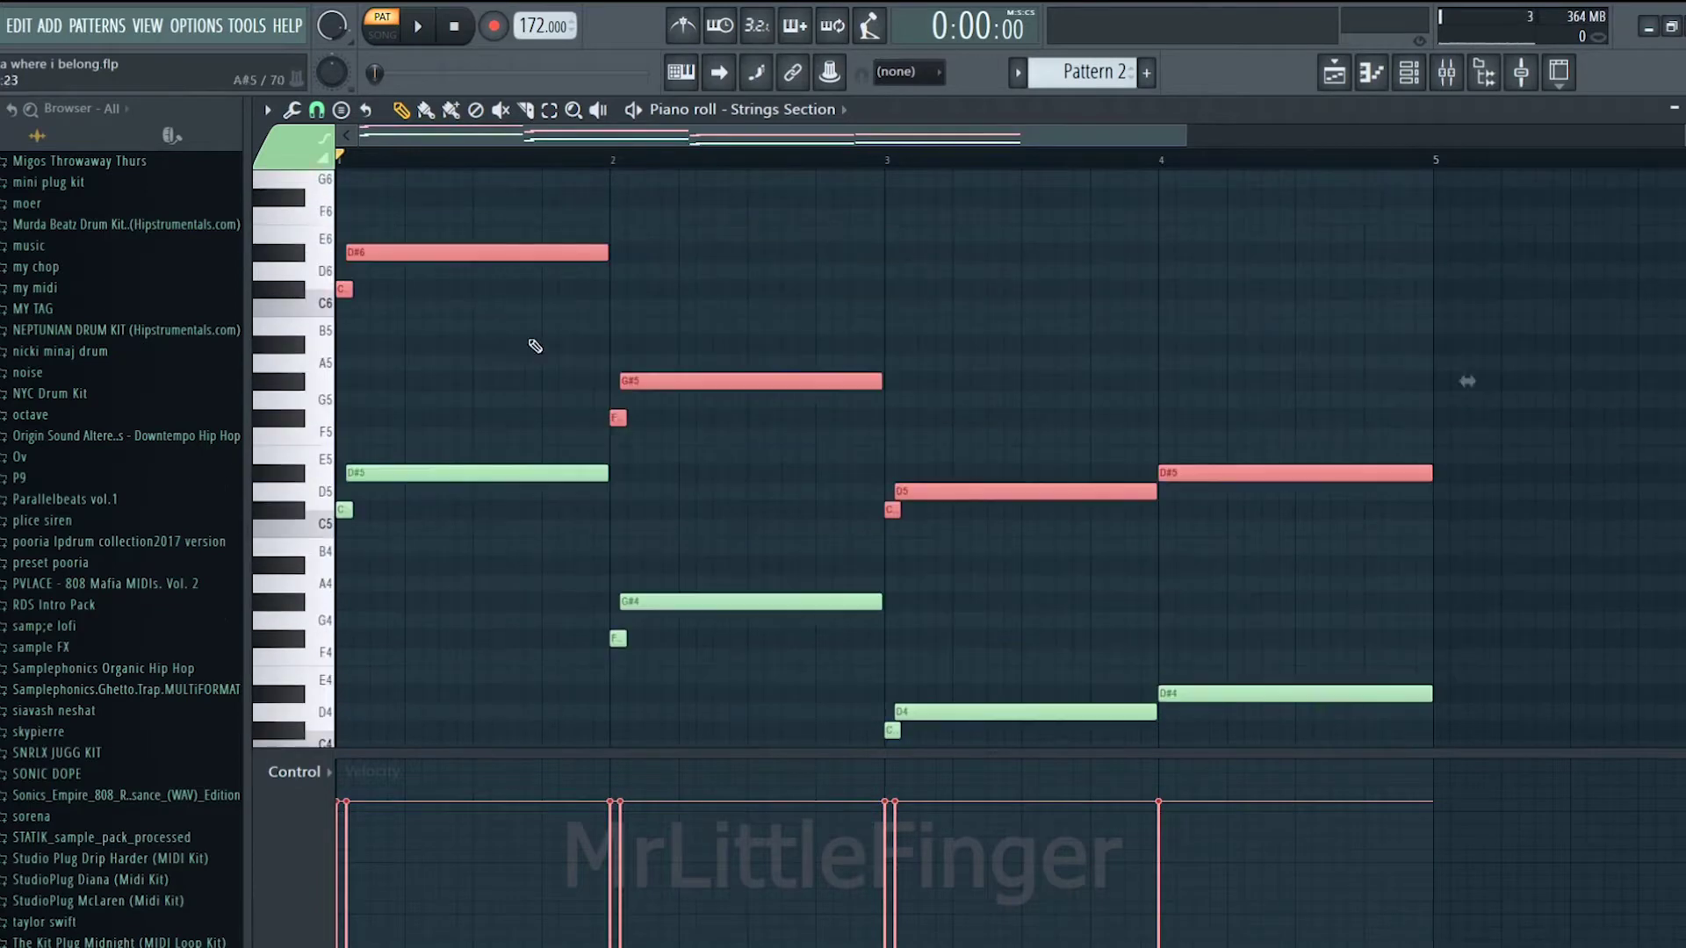
key(space)
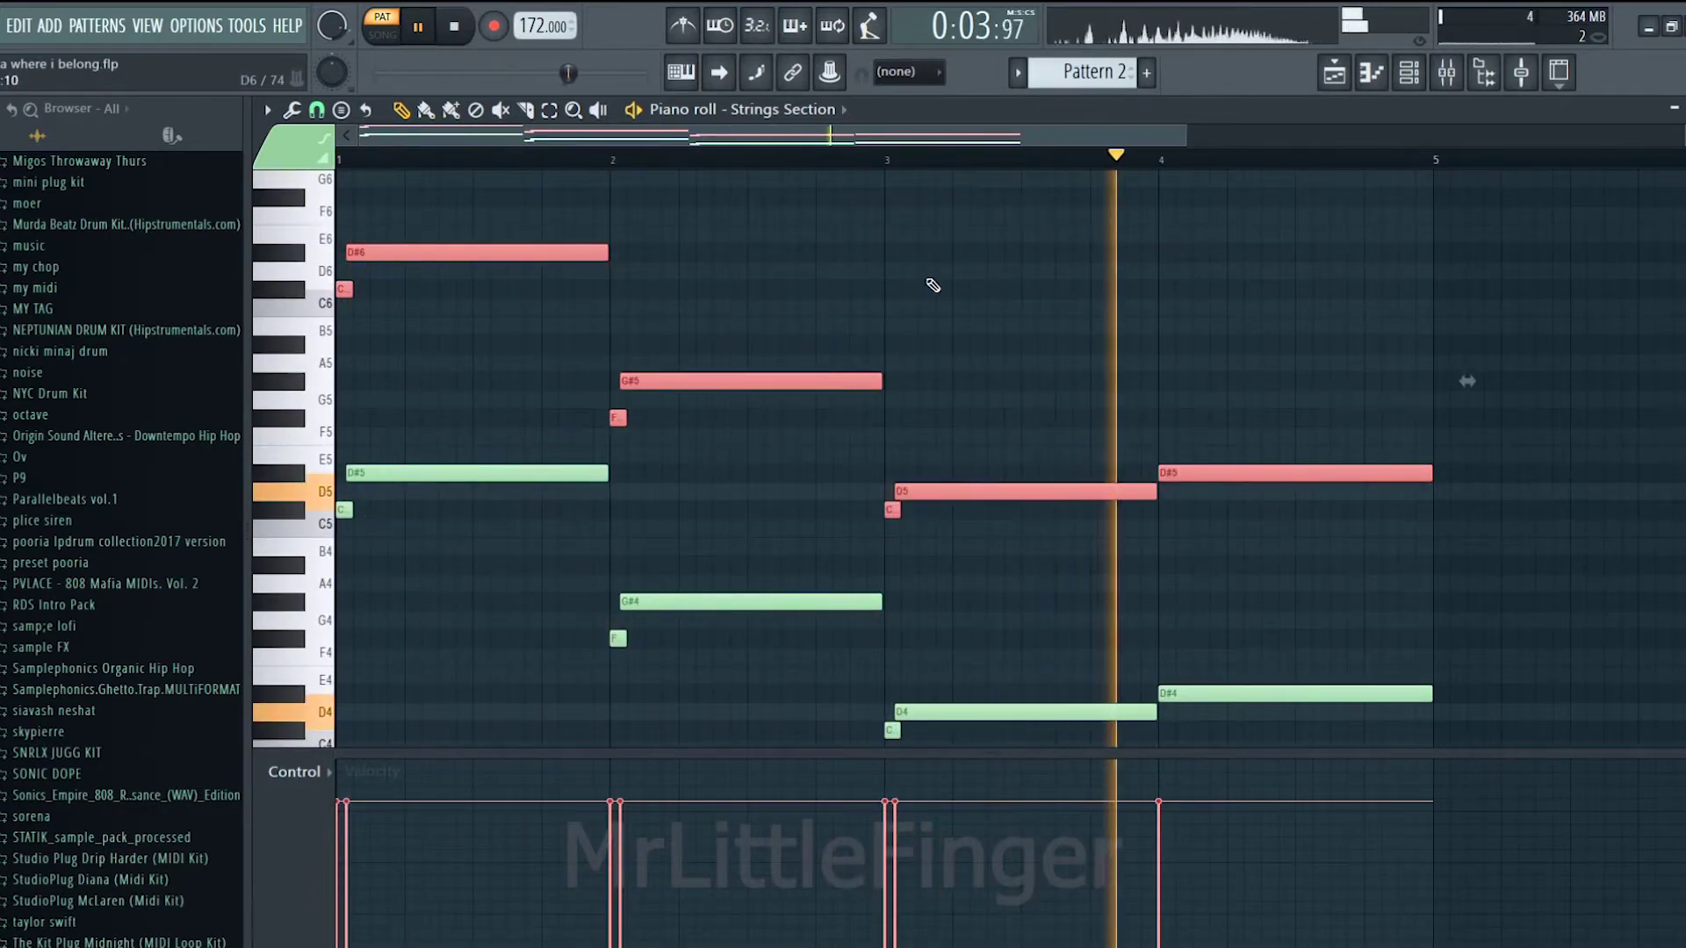
key(space)
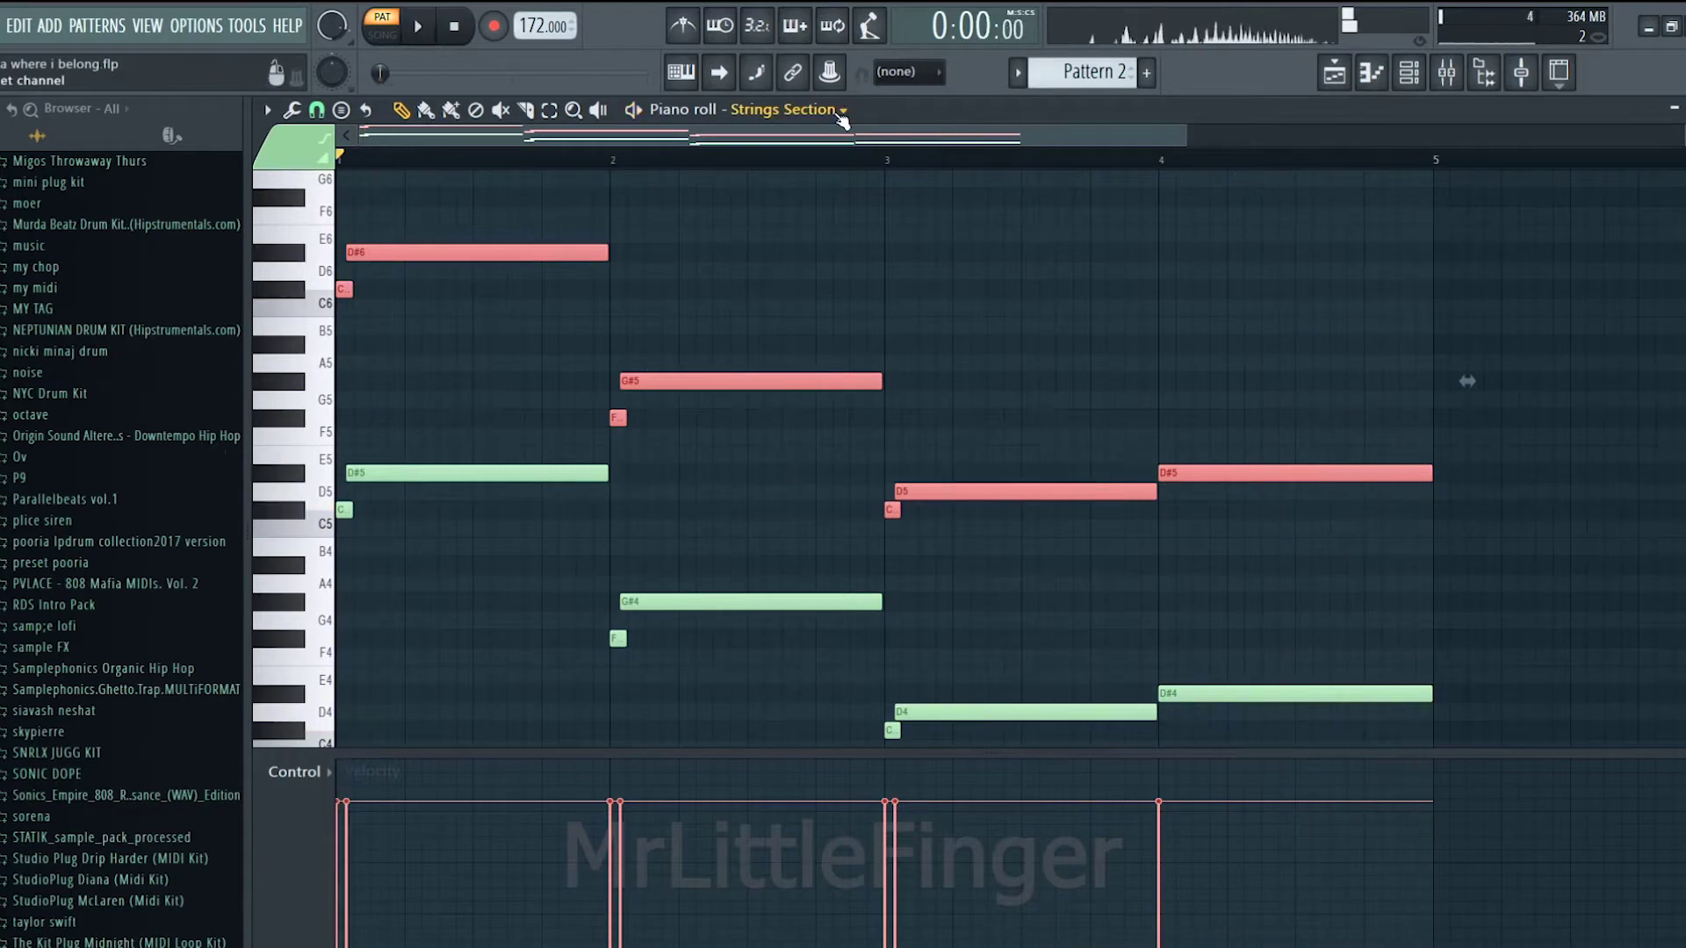
key(Escape)
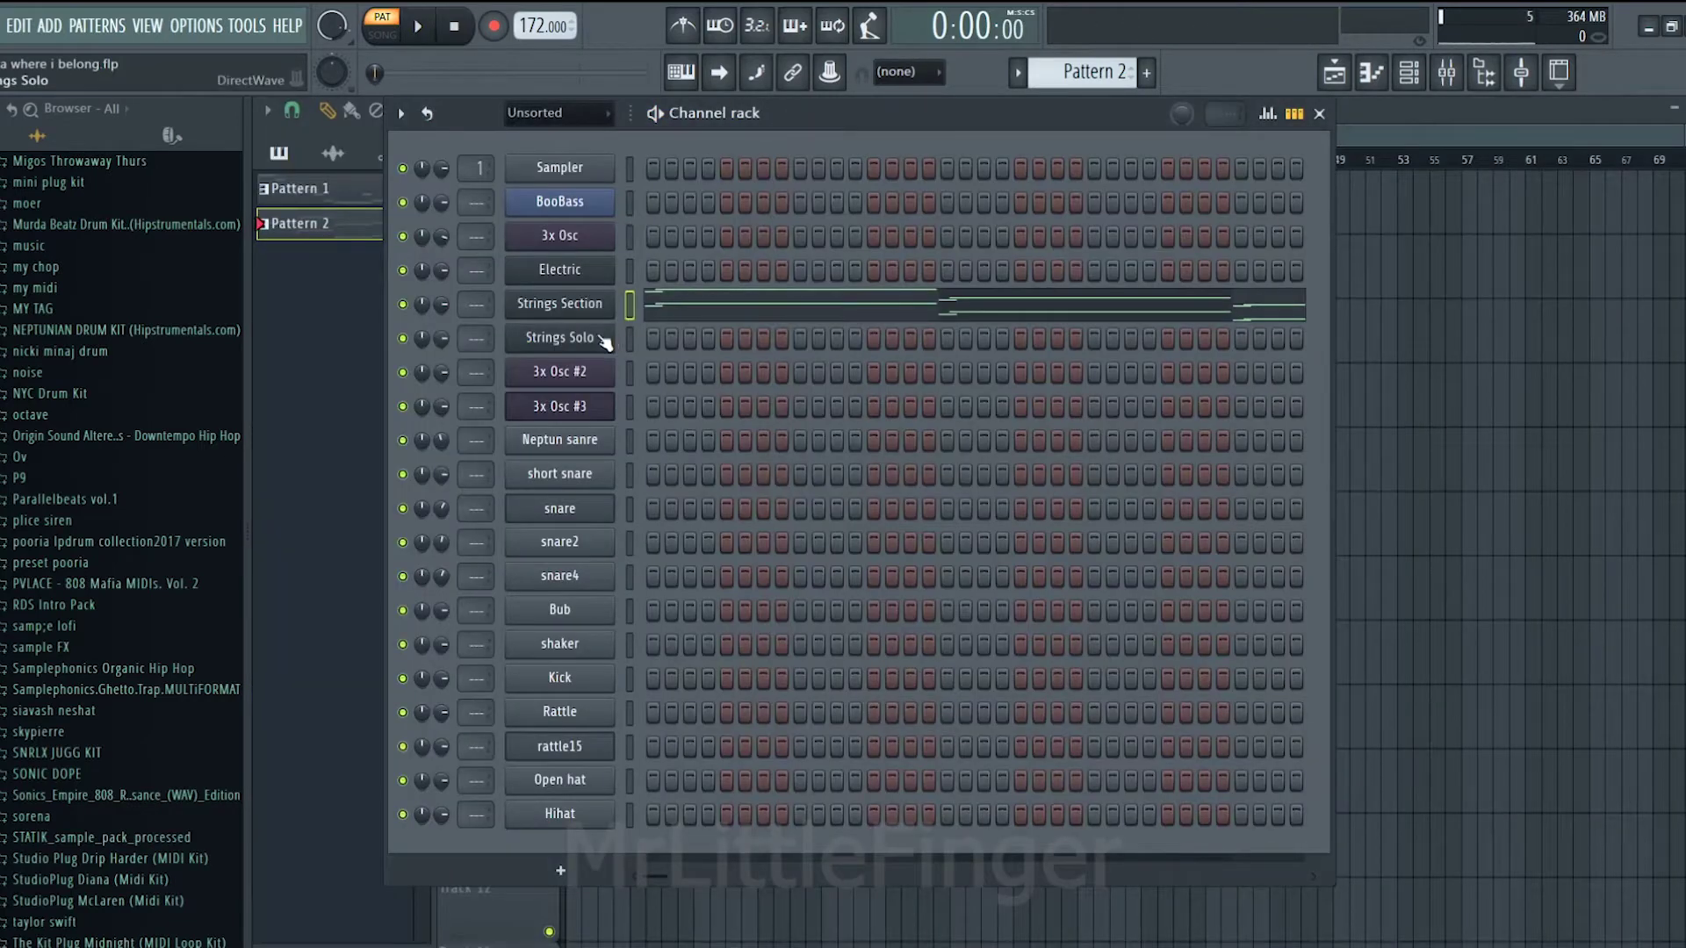
Step: Copy the Strings Section notes into the Strings Solo channel and open its piano roll
click(602, 340)
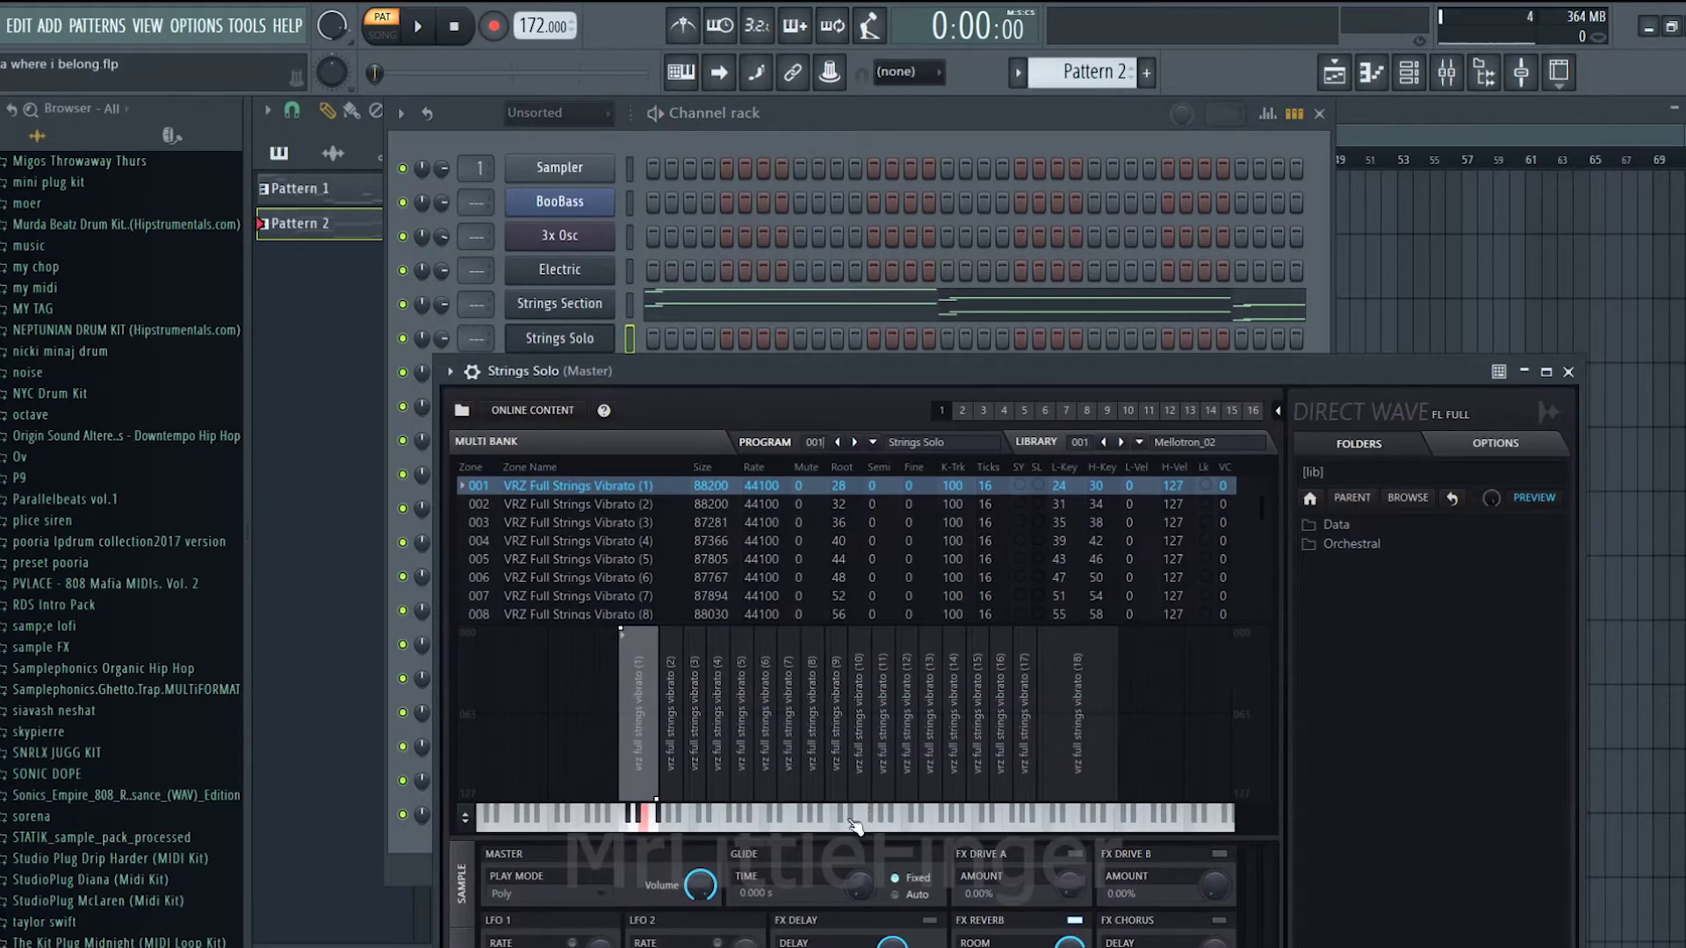
right_click(570, 304)
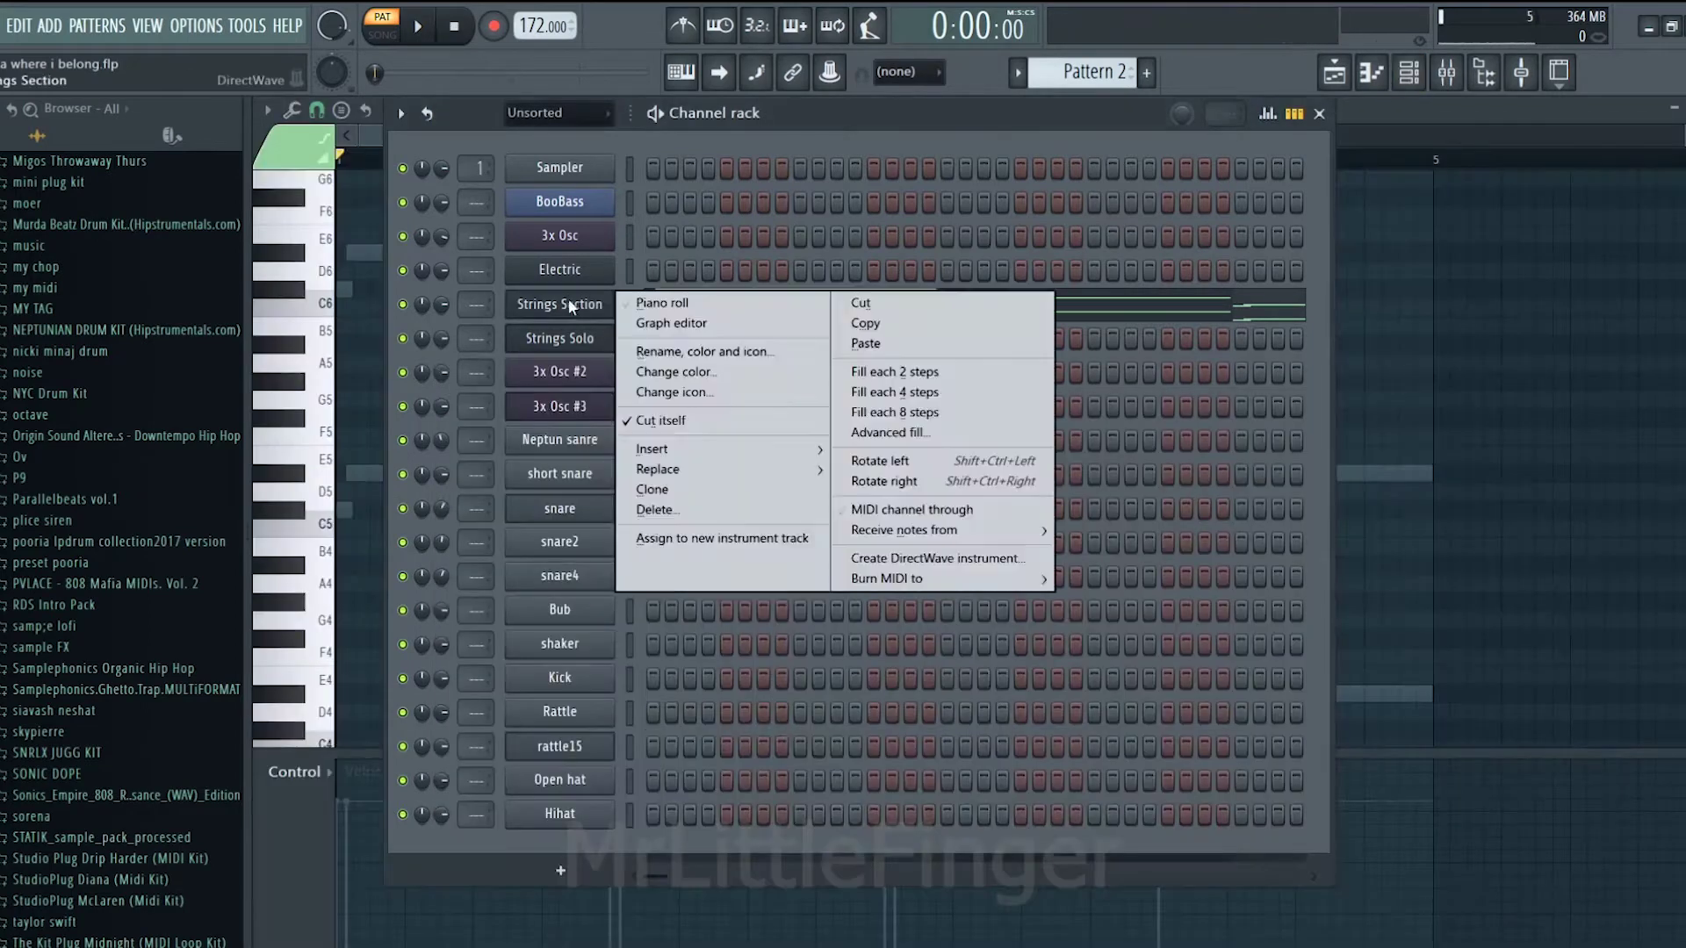
click(861, 323)
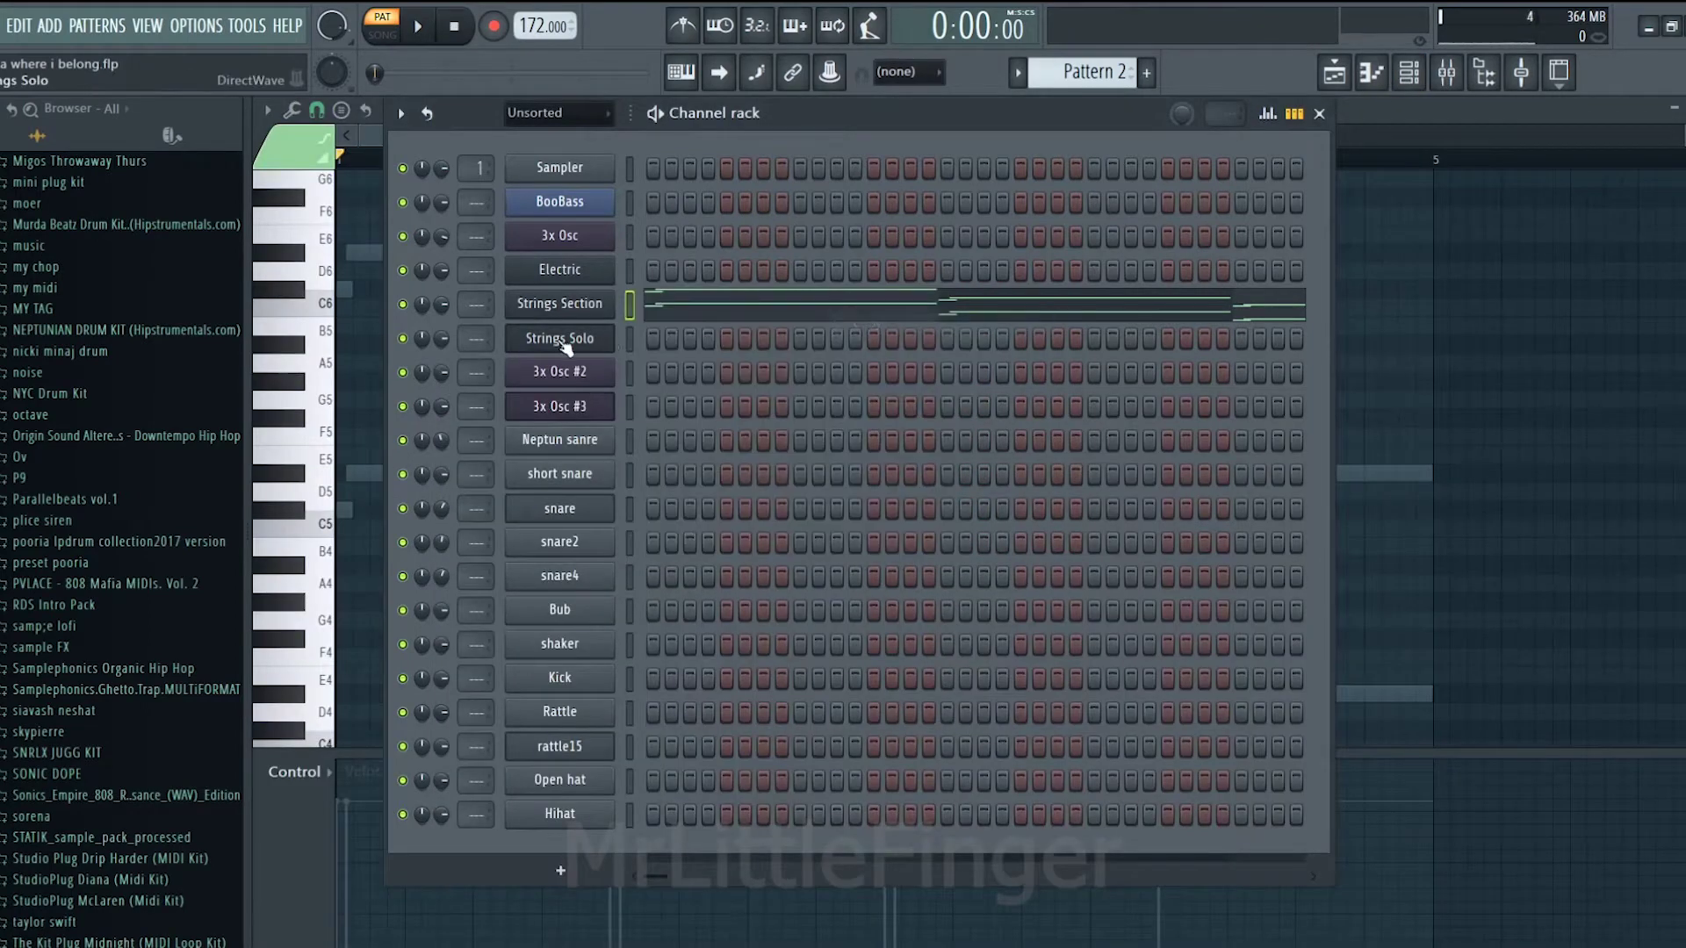
right_click(567, 345)
click(898, 377)
click(1356, 390)
Step: Delete the lower-octave notes from all four bars of the Strings Solo part
right_click(1220, 694)
right_click(1053, 712)
right_click(892, 730)
right_click(703, 596)
right_click(618, 633)
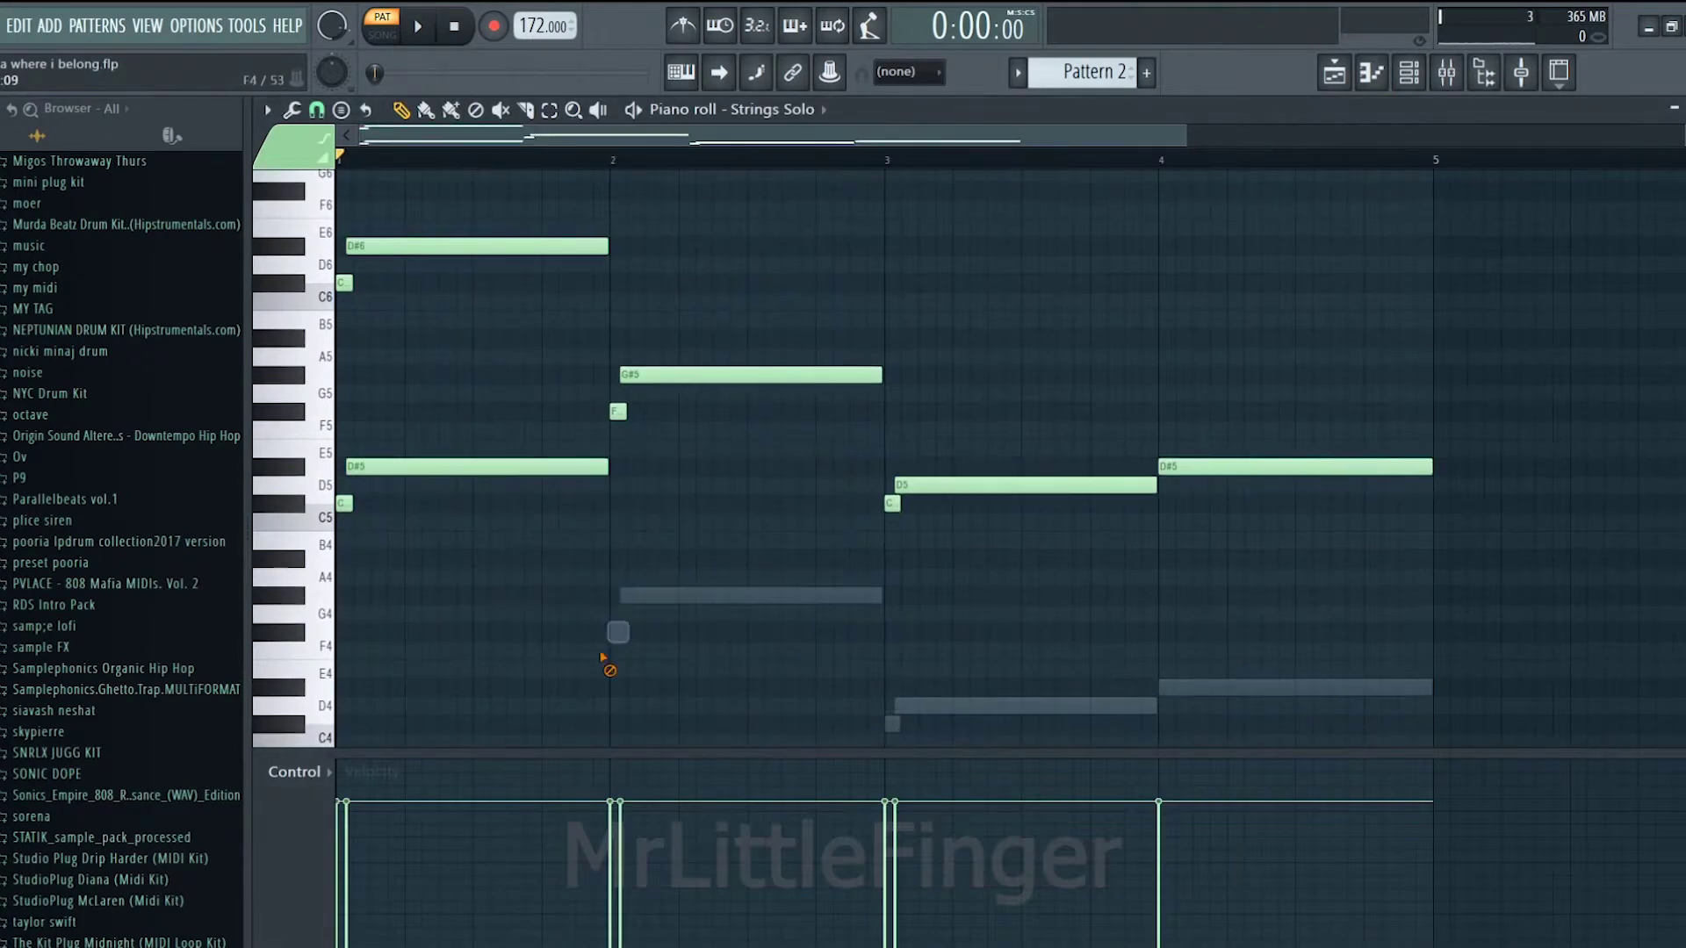
right_click(474, 468)
right_click(346, 503)
Step: Raise the Strings Solo notes in bars 3 and 4 by one octave and play back the pattern
drag(1467, 443, 846, 563)
key(ctrl+Up)
key(space)
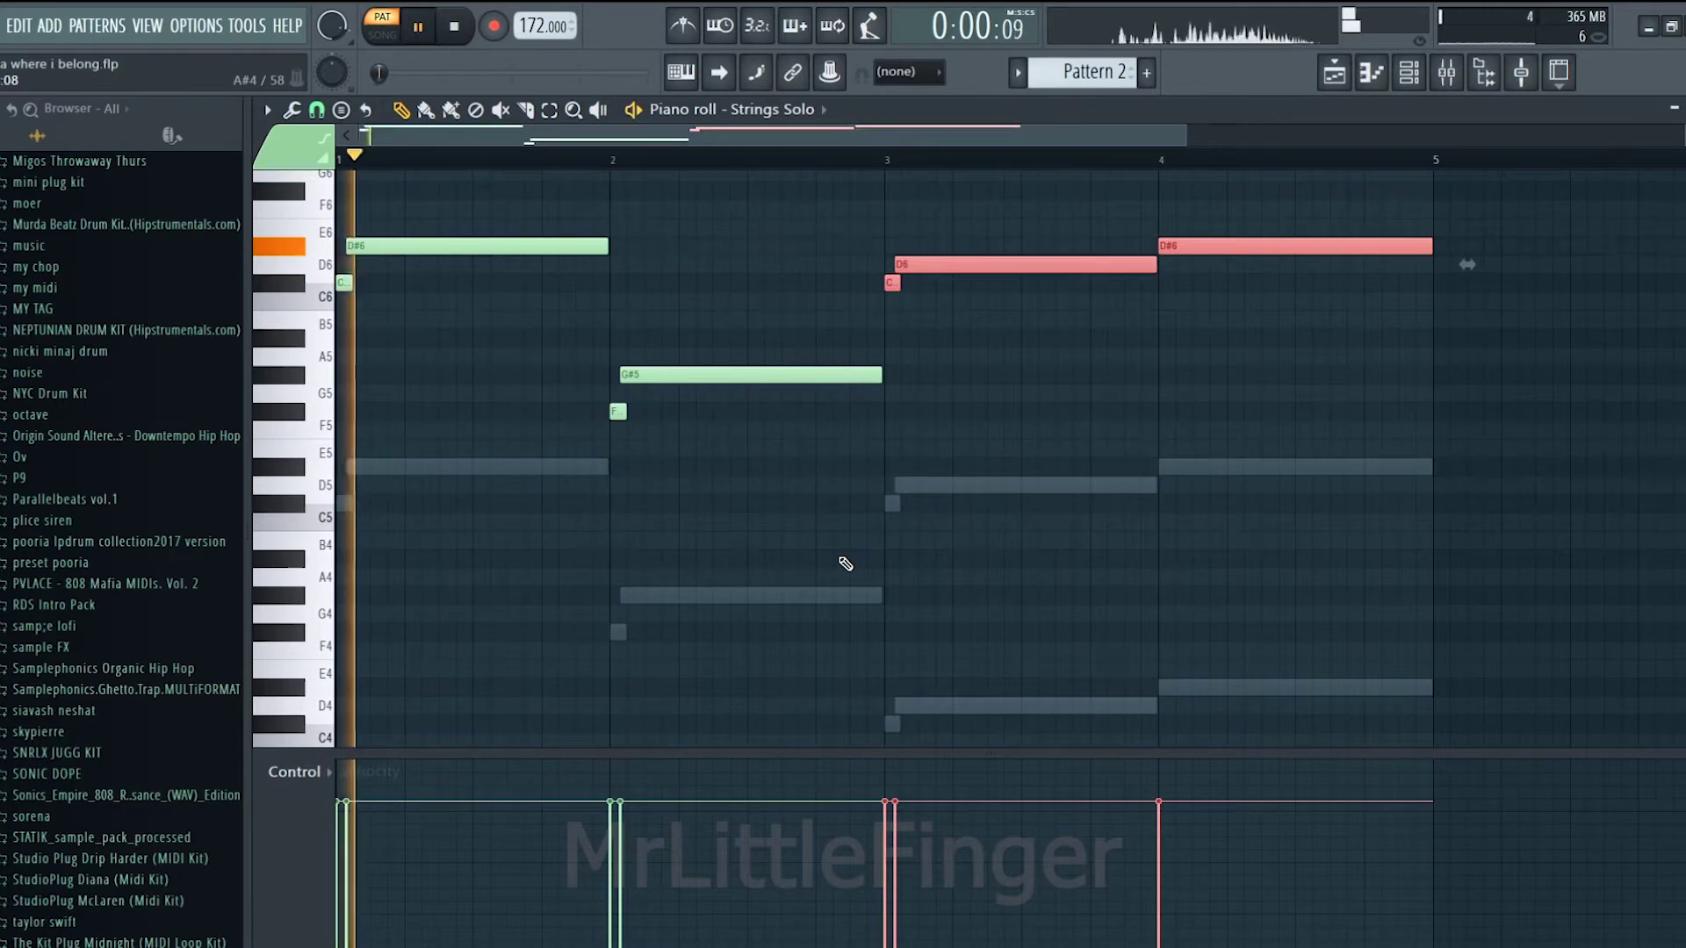
scroll(843, 565, up, 3)
click(873, 588)
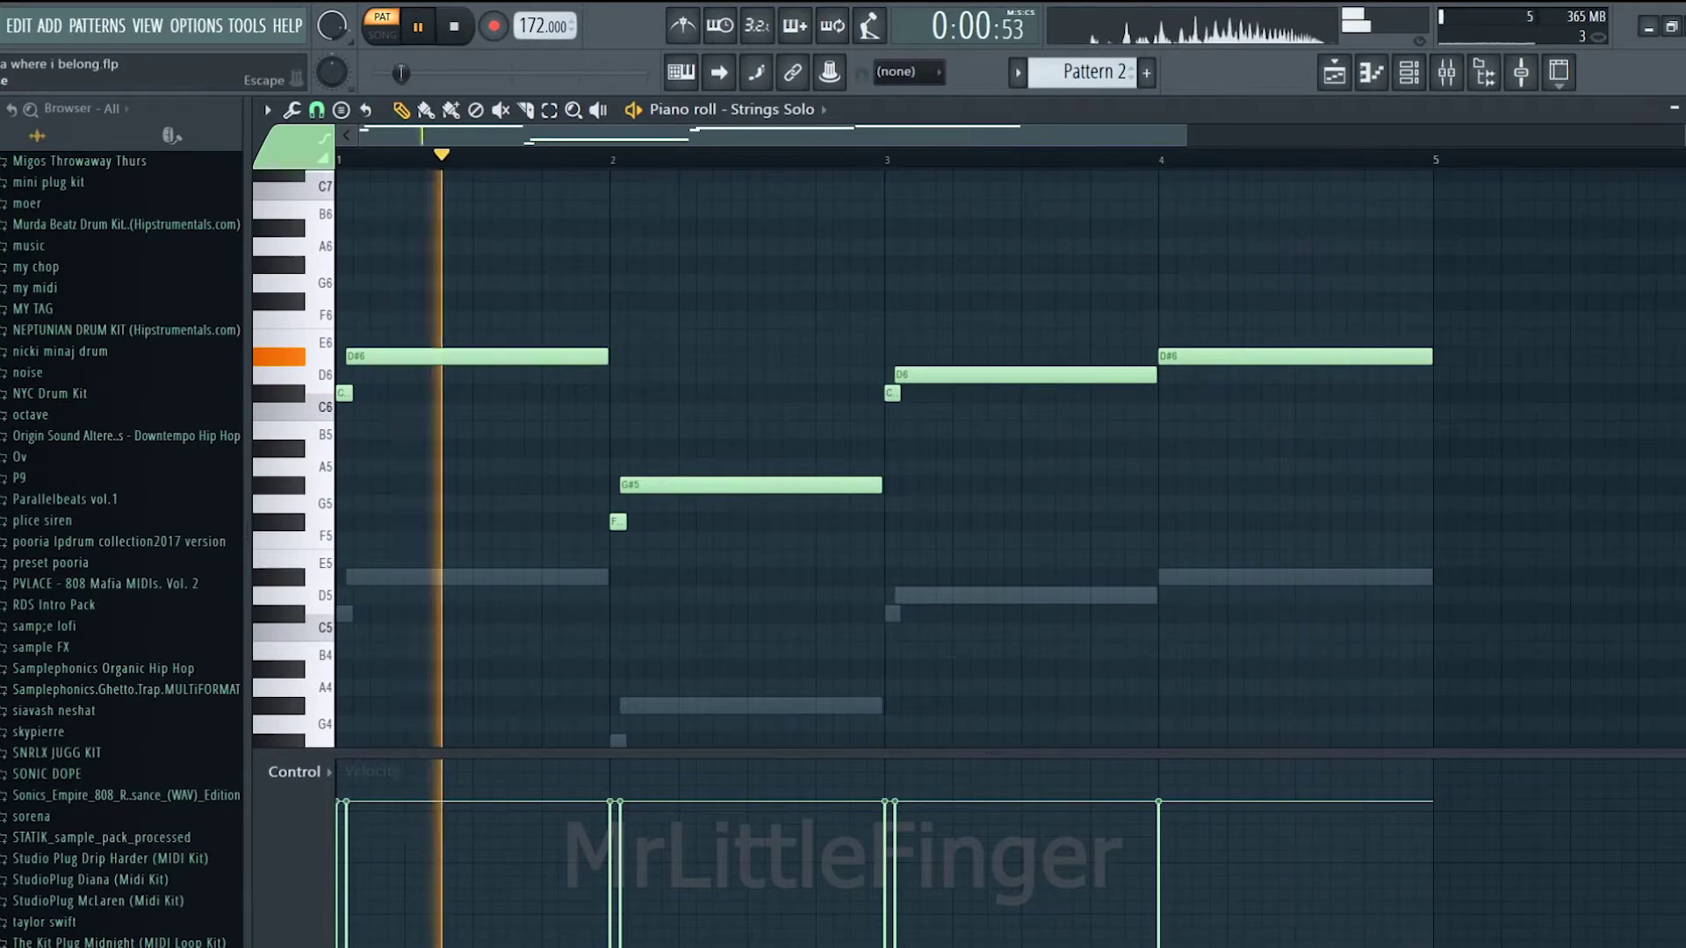
key(space)
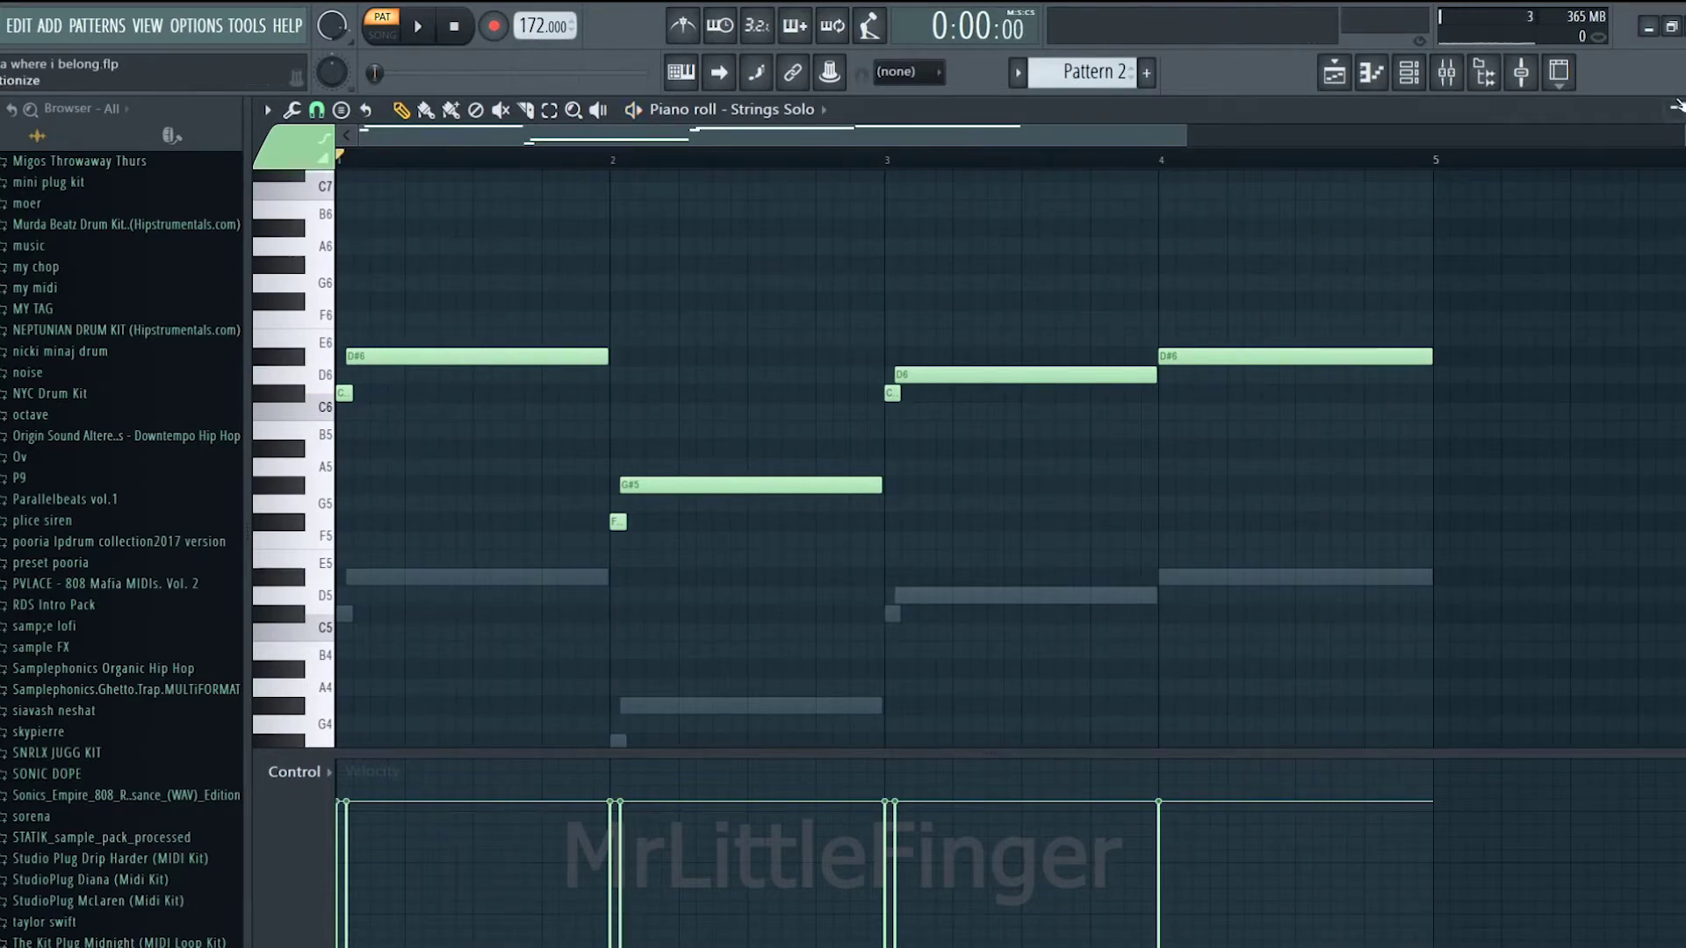
Step: Create Pattern 3, check the 3x Osc's volume envelope settings and open its piano roll
click(1685, 109)
right_click(1508, 329)
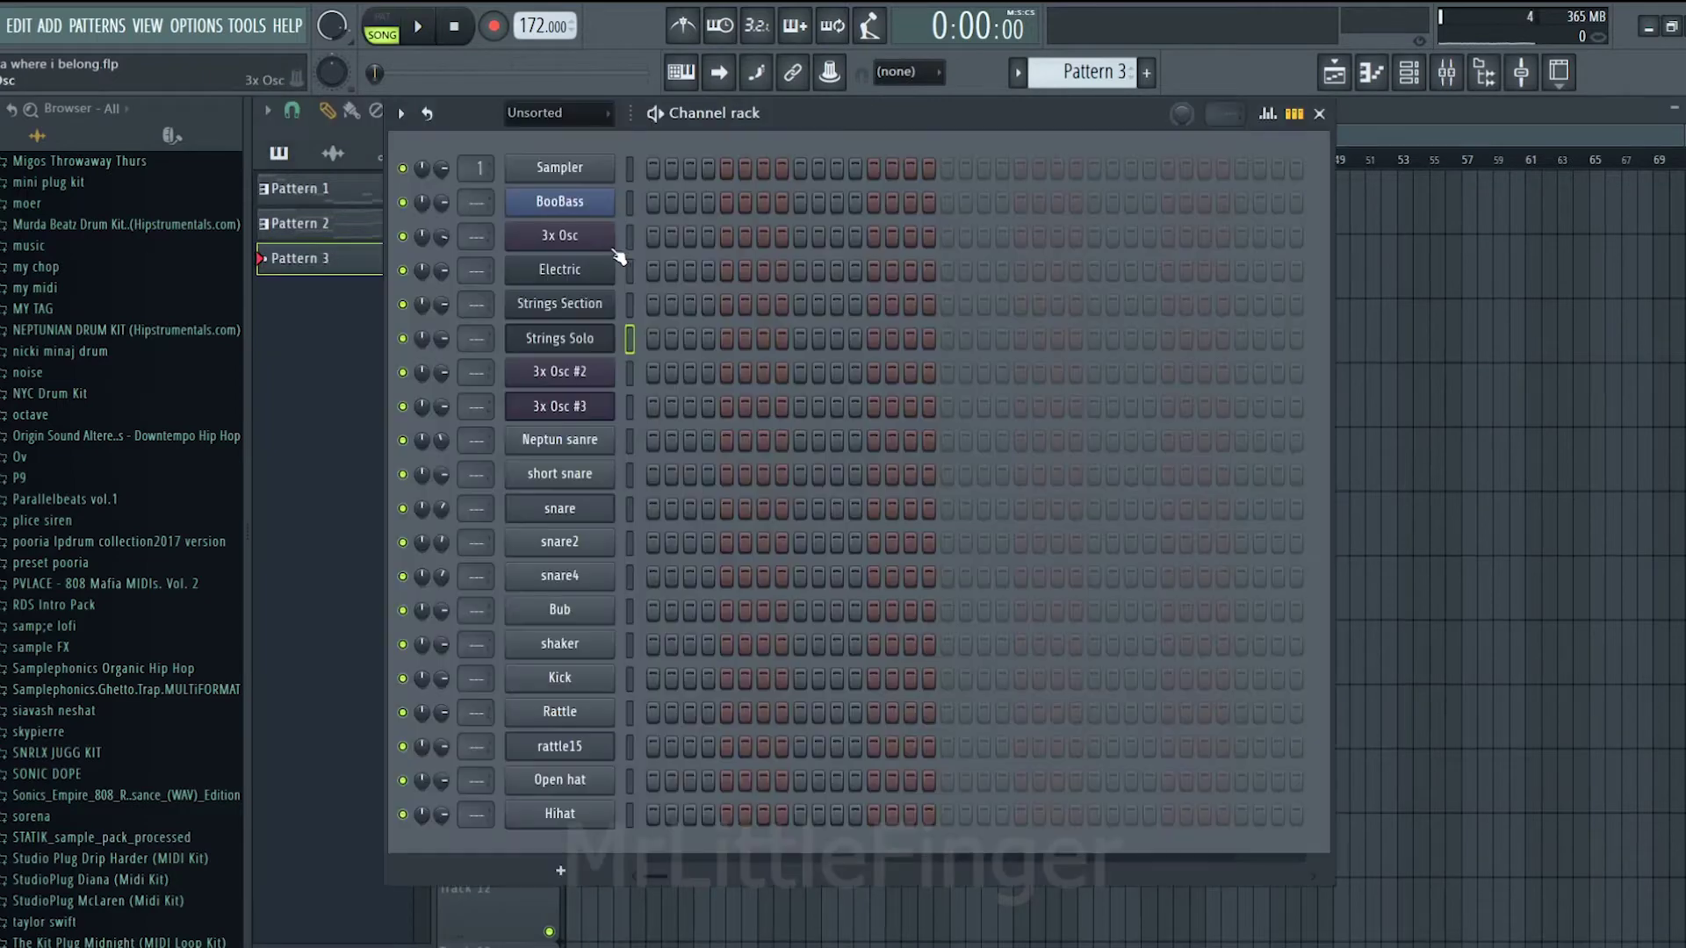
click(607, 246)
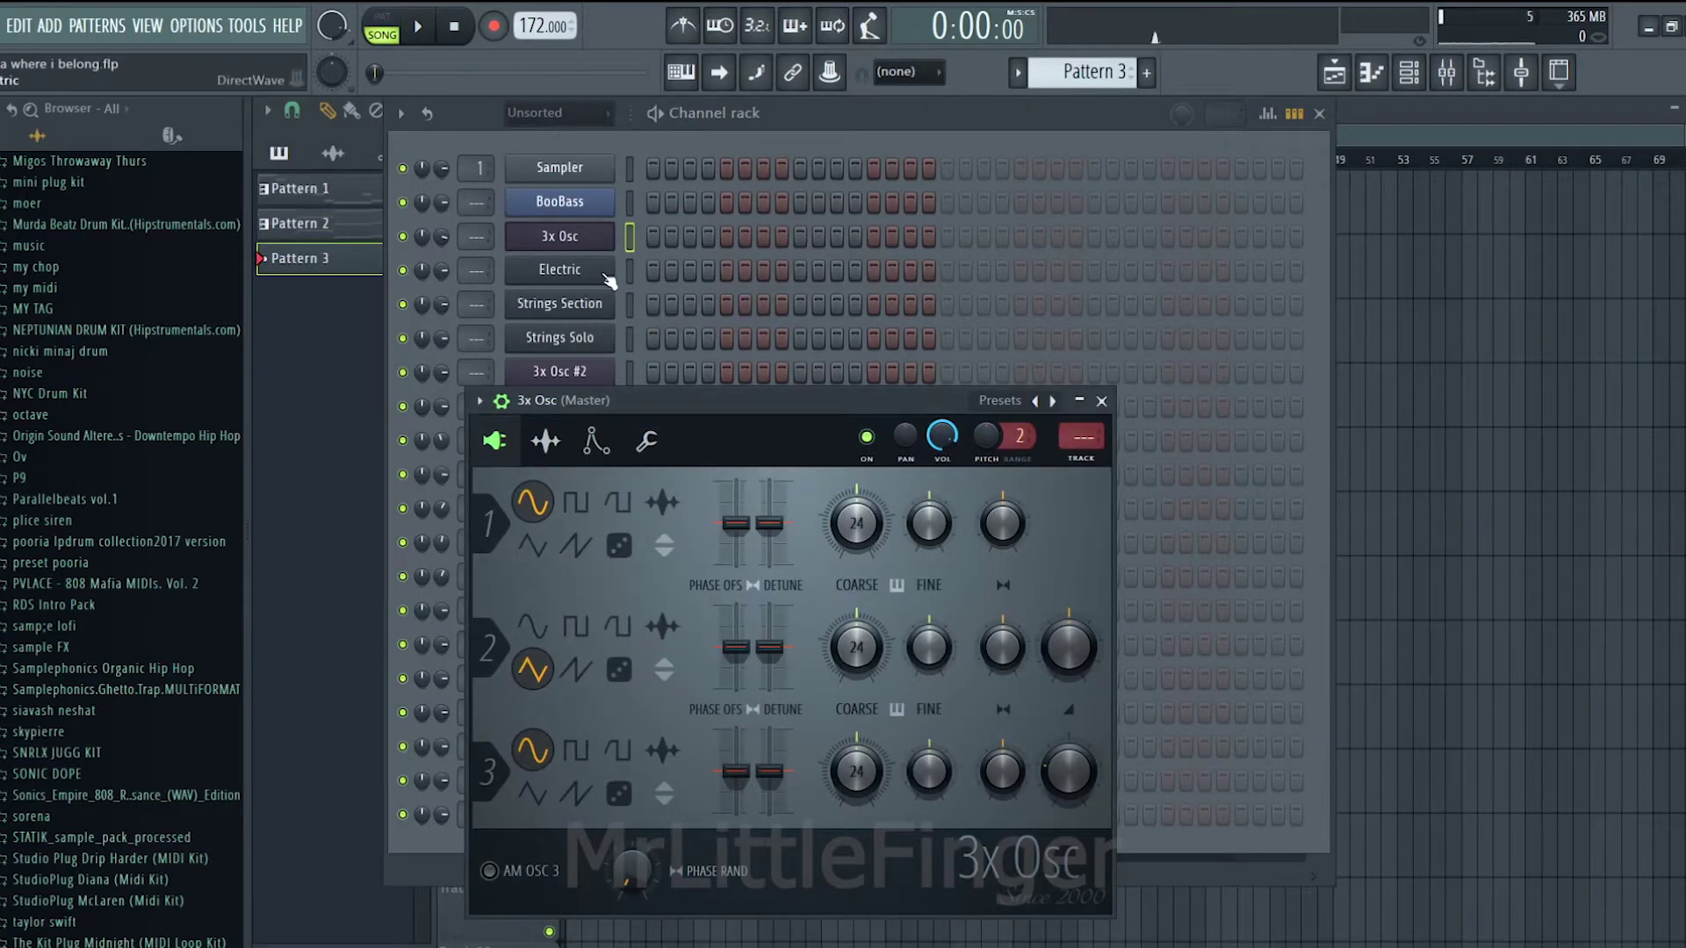
click(597, 440)
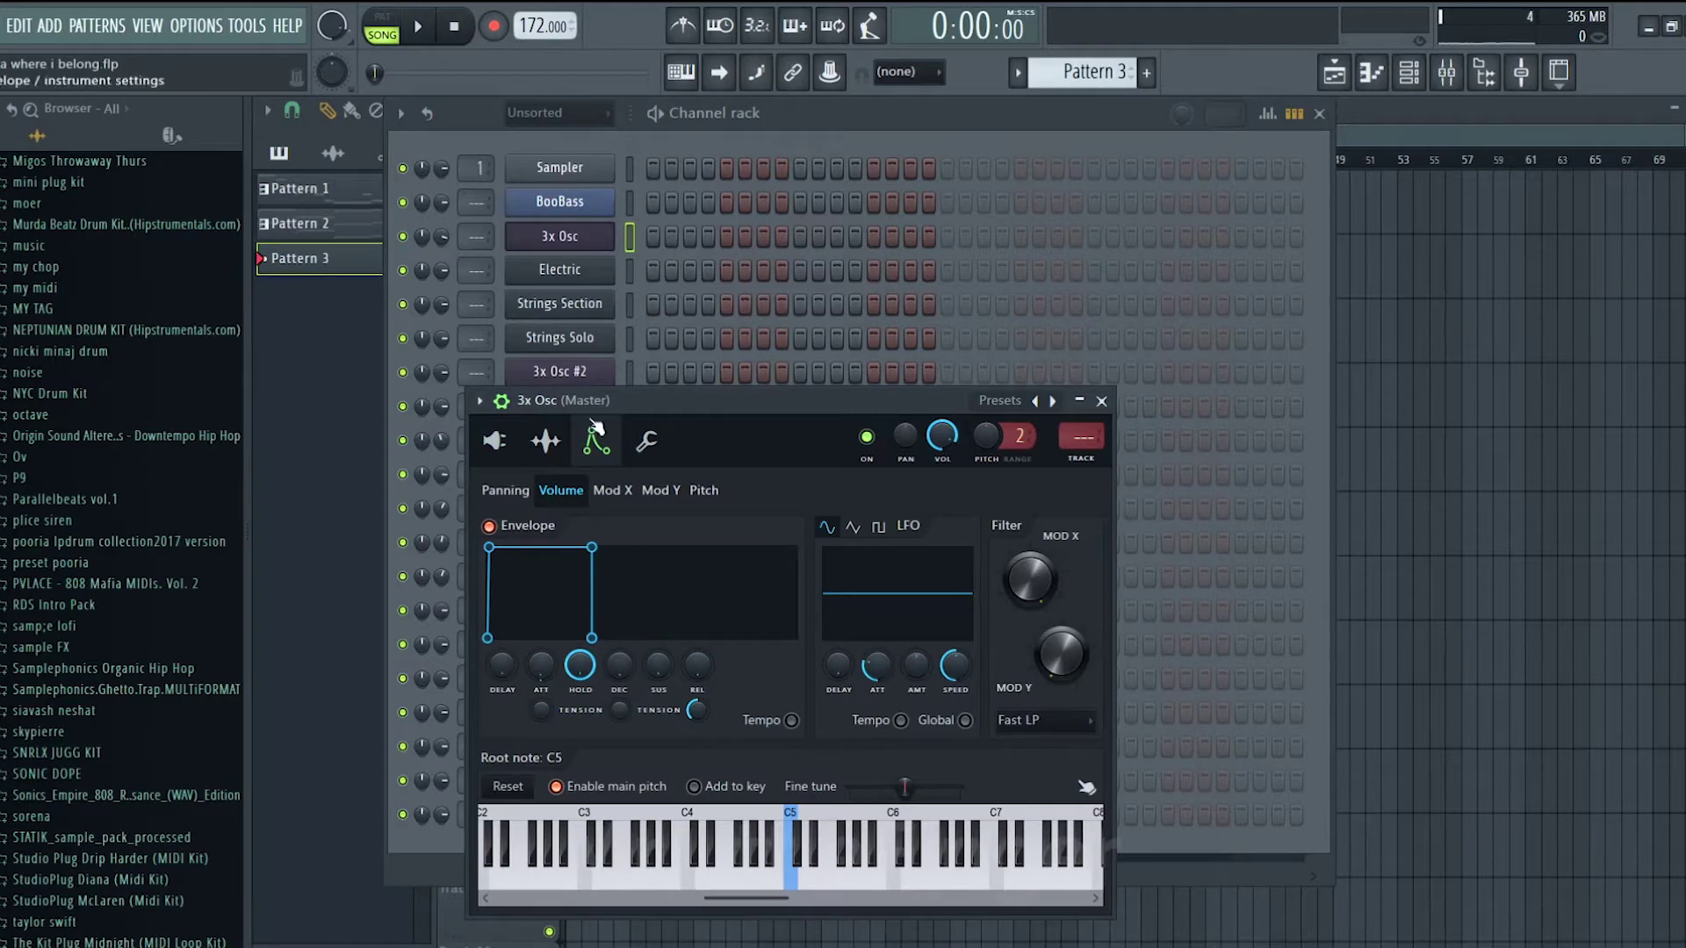
right_click(598, 231)
click(676, 234)
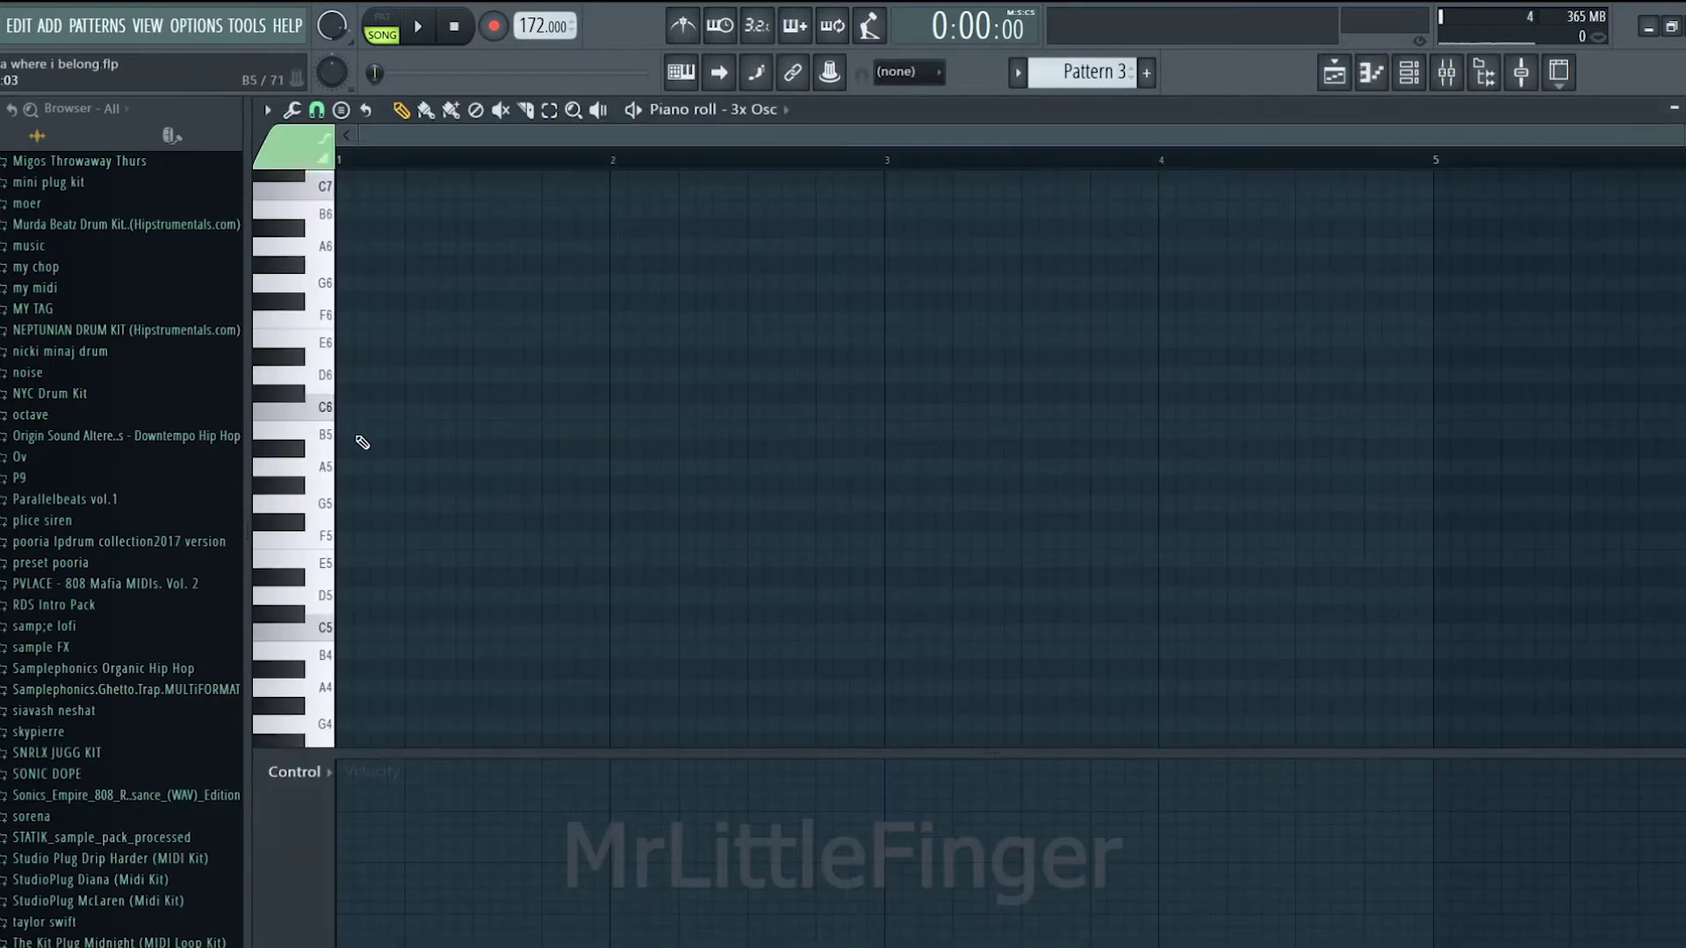
Step: Write a two-bar 3x Osc line of twelve evenly spaced short D#5 notes followed by four F#5 notes, and play it back
scroll(363, 443, down, 2)
key(l)
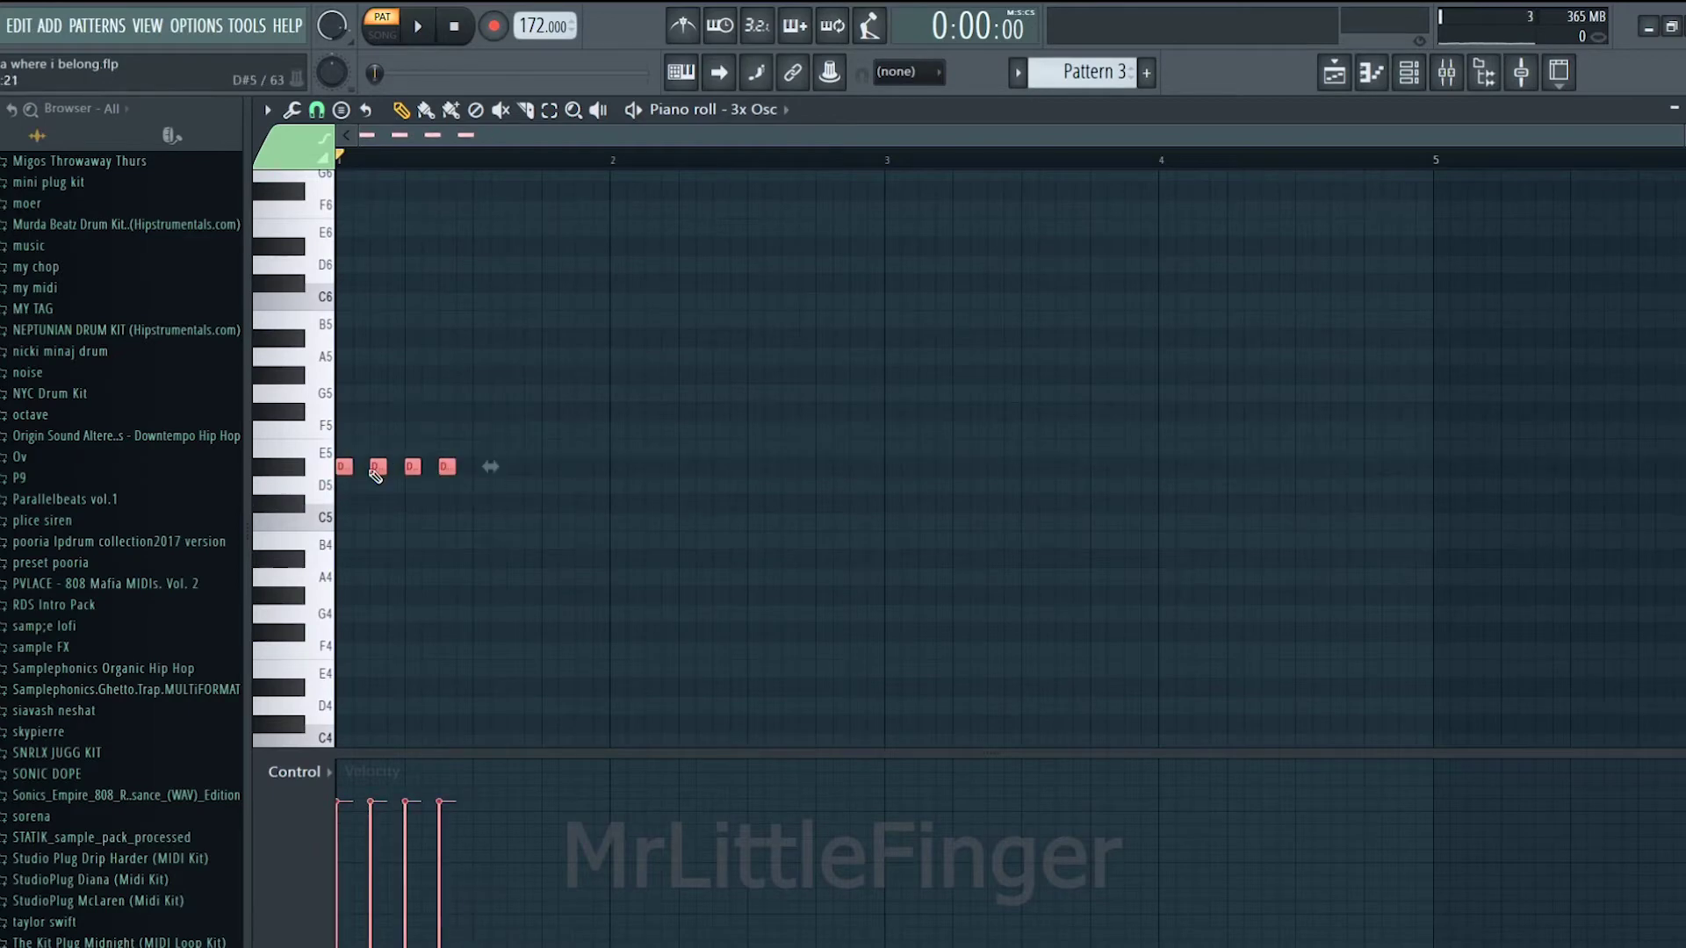
key(ctrl+b)
drag(446, 472, 462, 485)
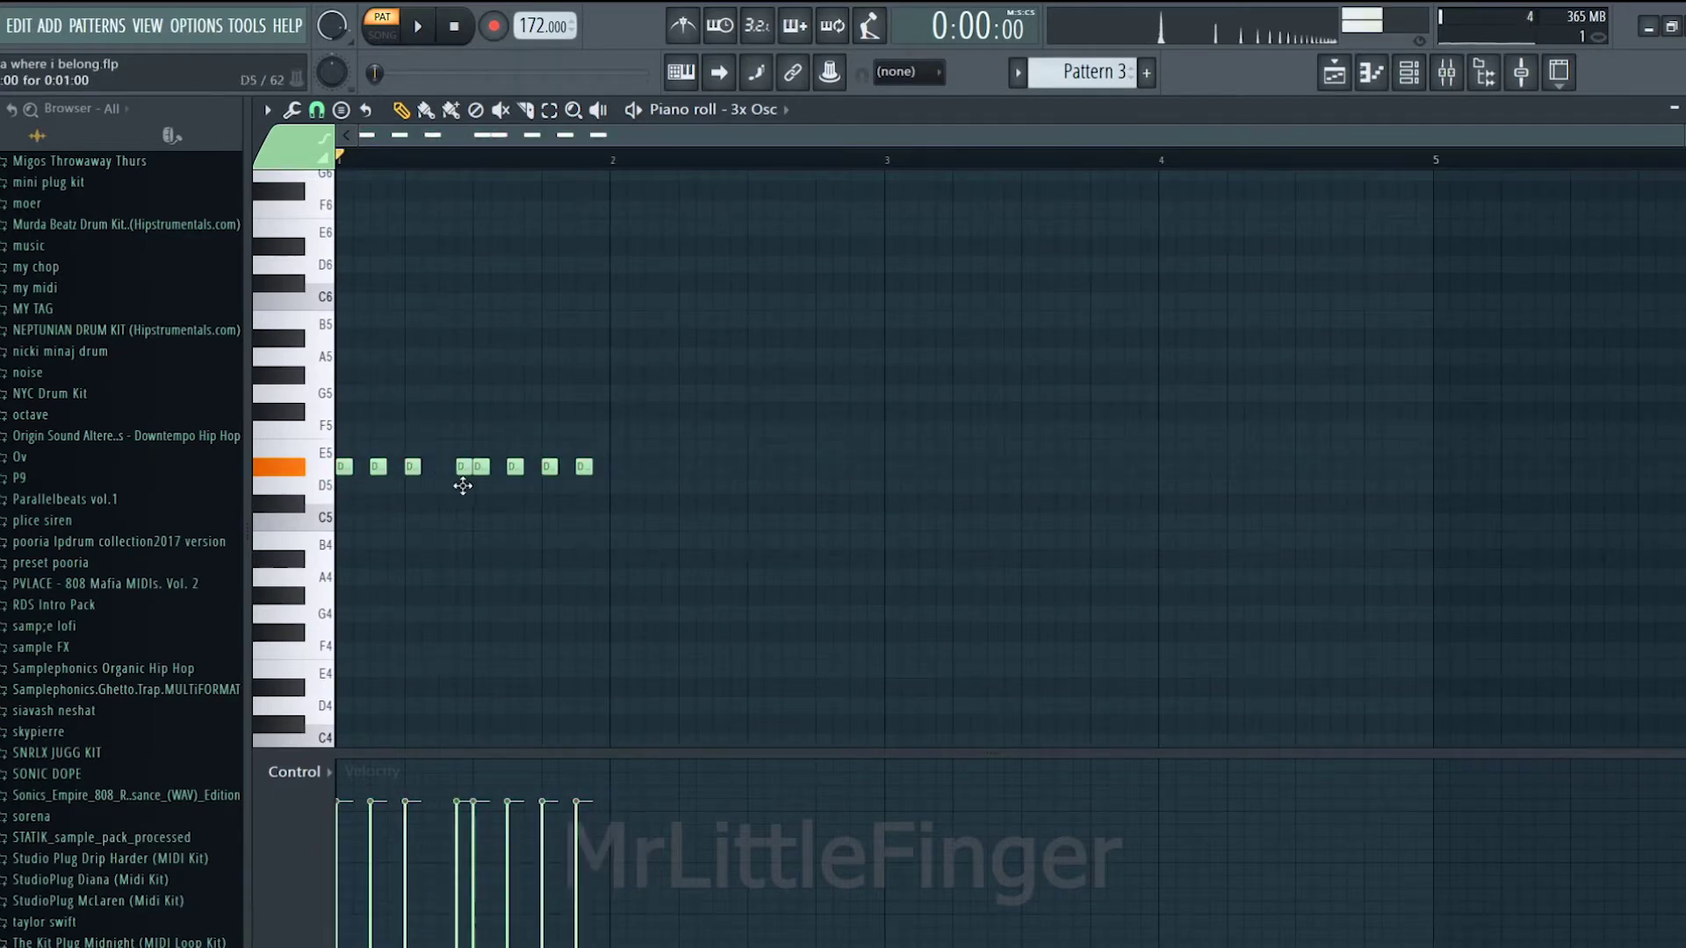
key(ctrl+a)
key(ctrl+b)
drag(957, 507, 740, 486)
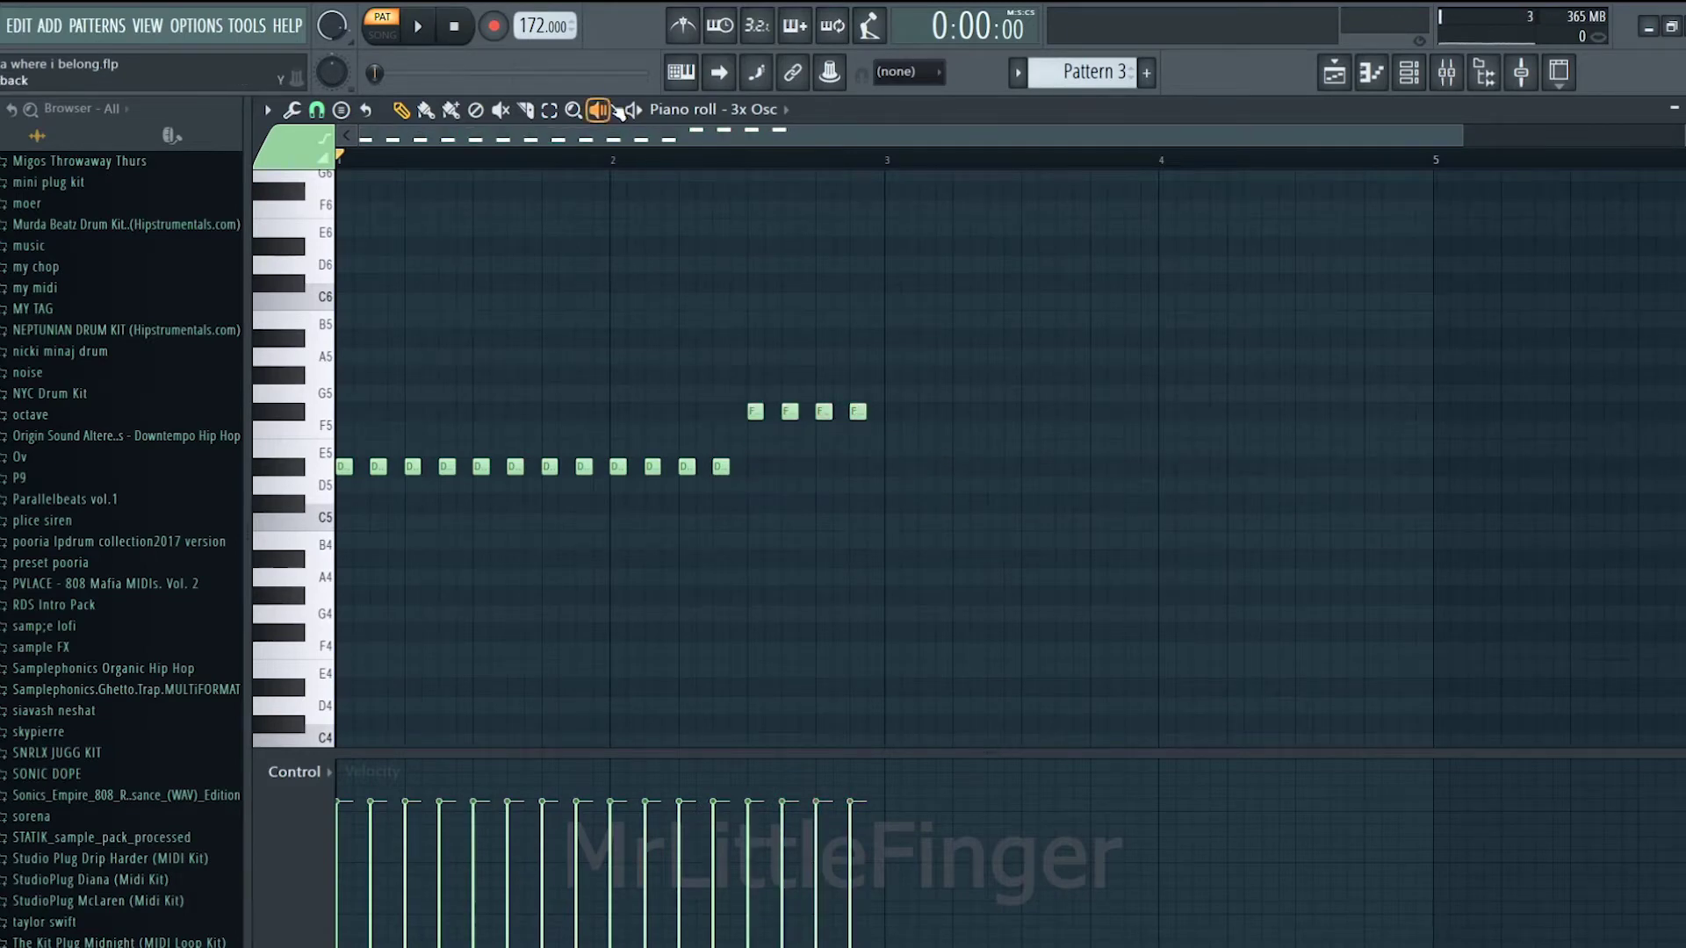
key(space)
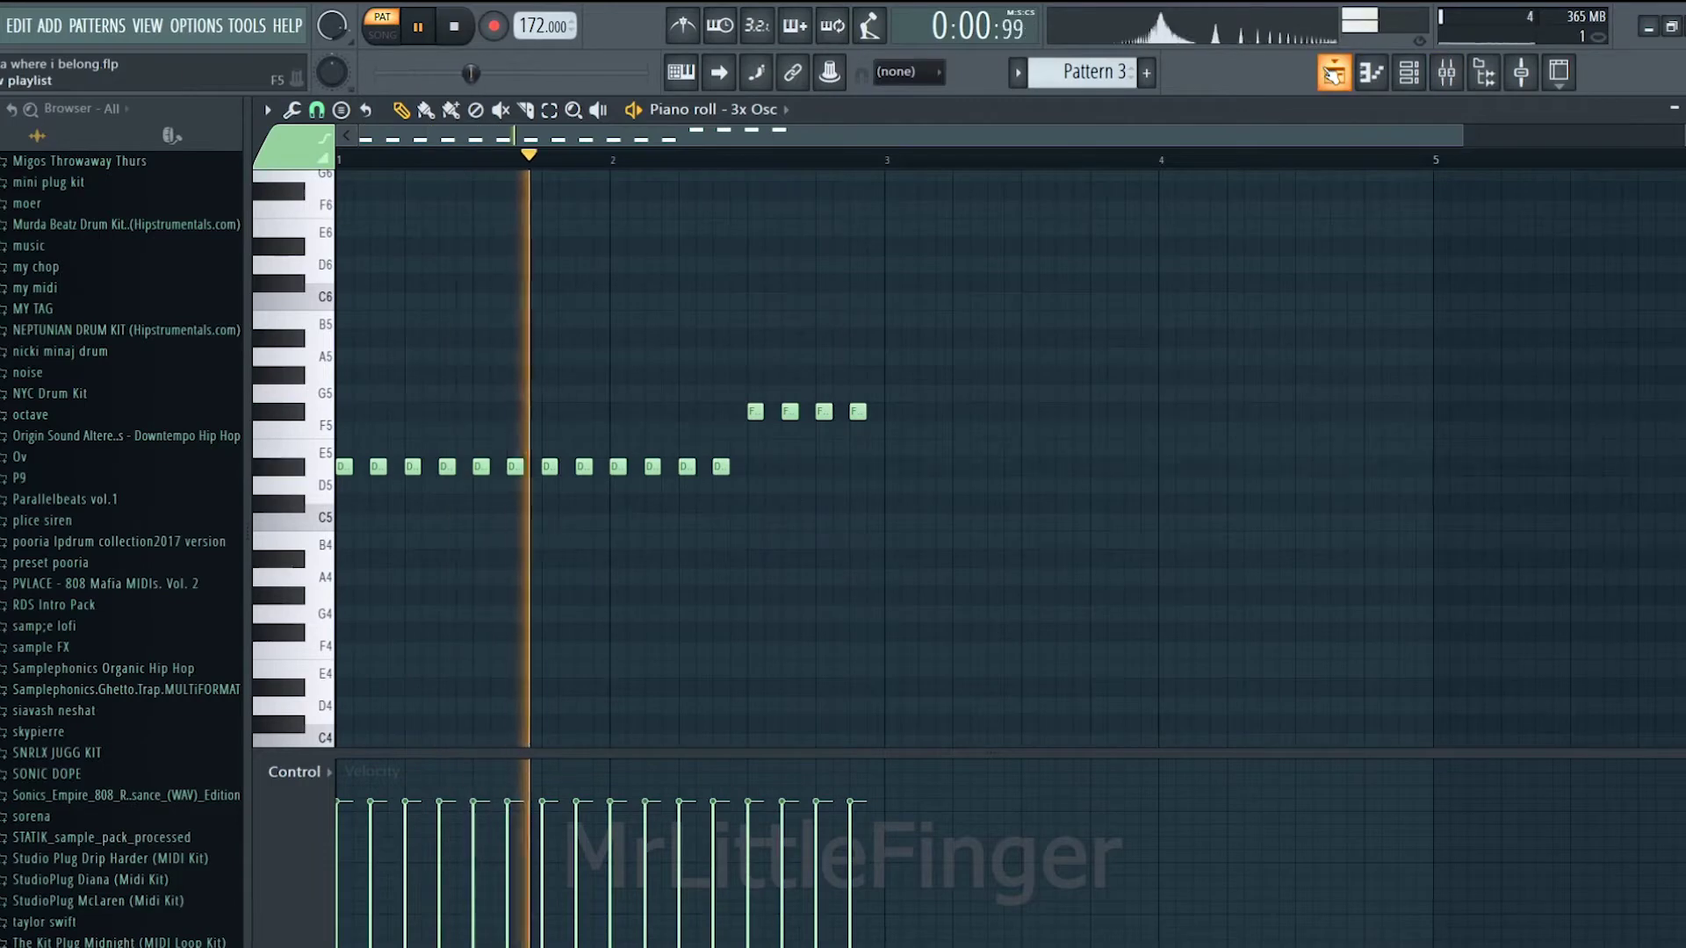
key(space)
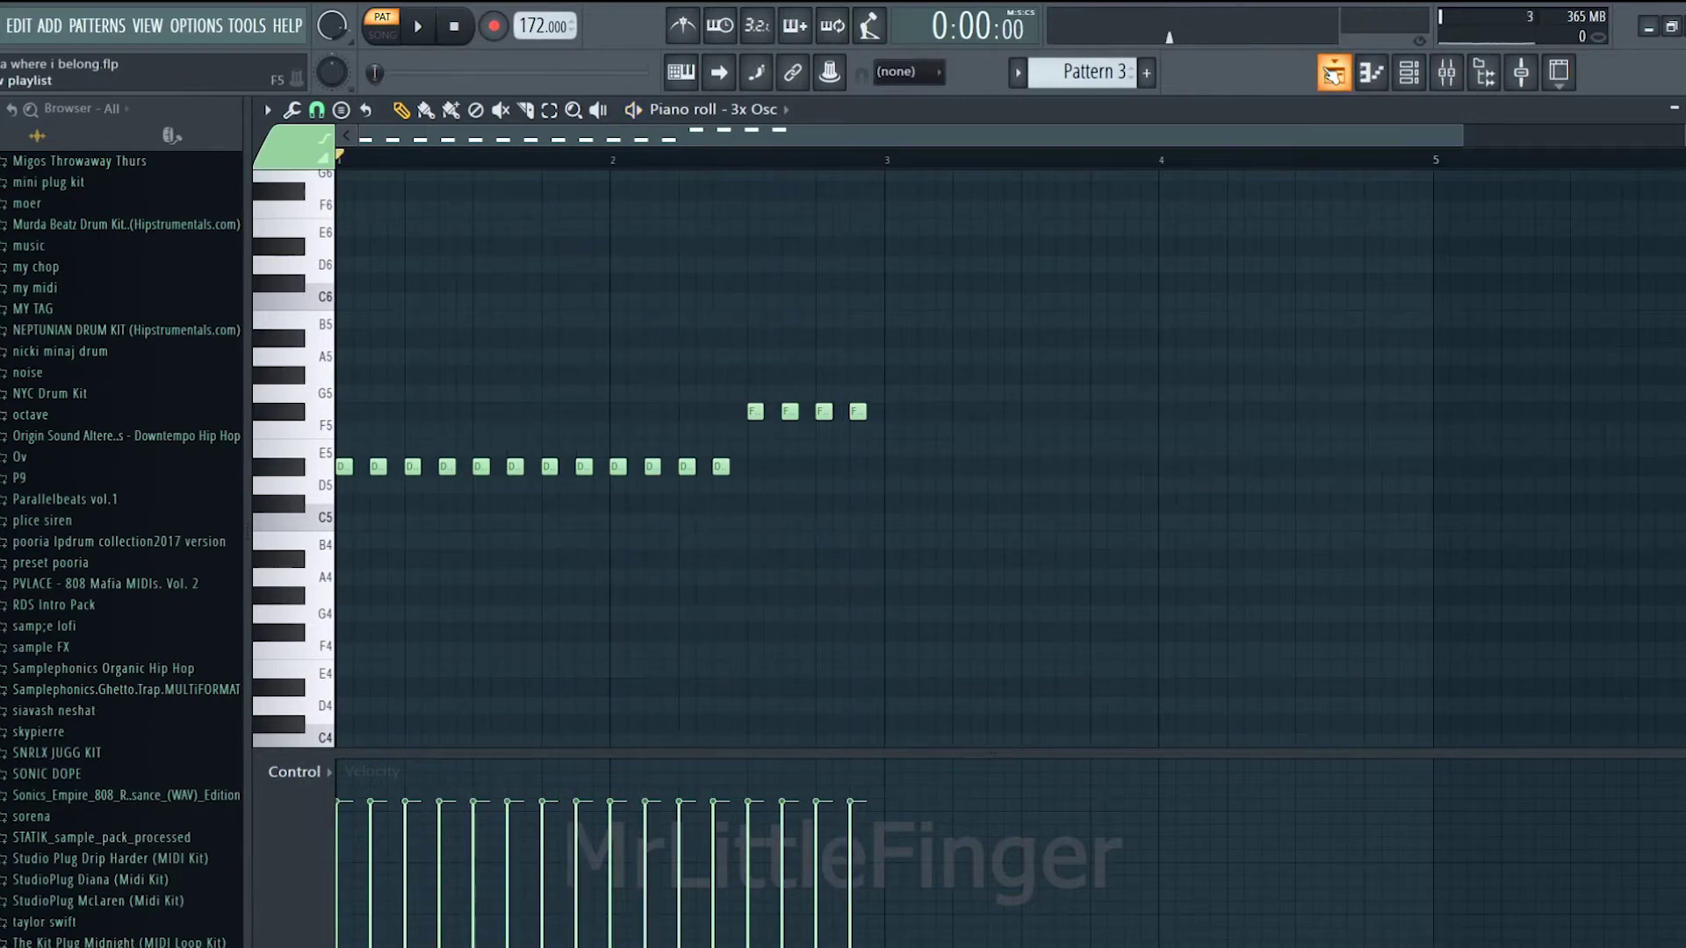
Step: Place Pattern 3 on Track 4 at bar 3 of the playlist and play the arrangement in song mode
click(1332, 74)
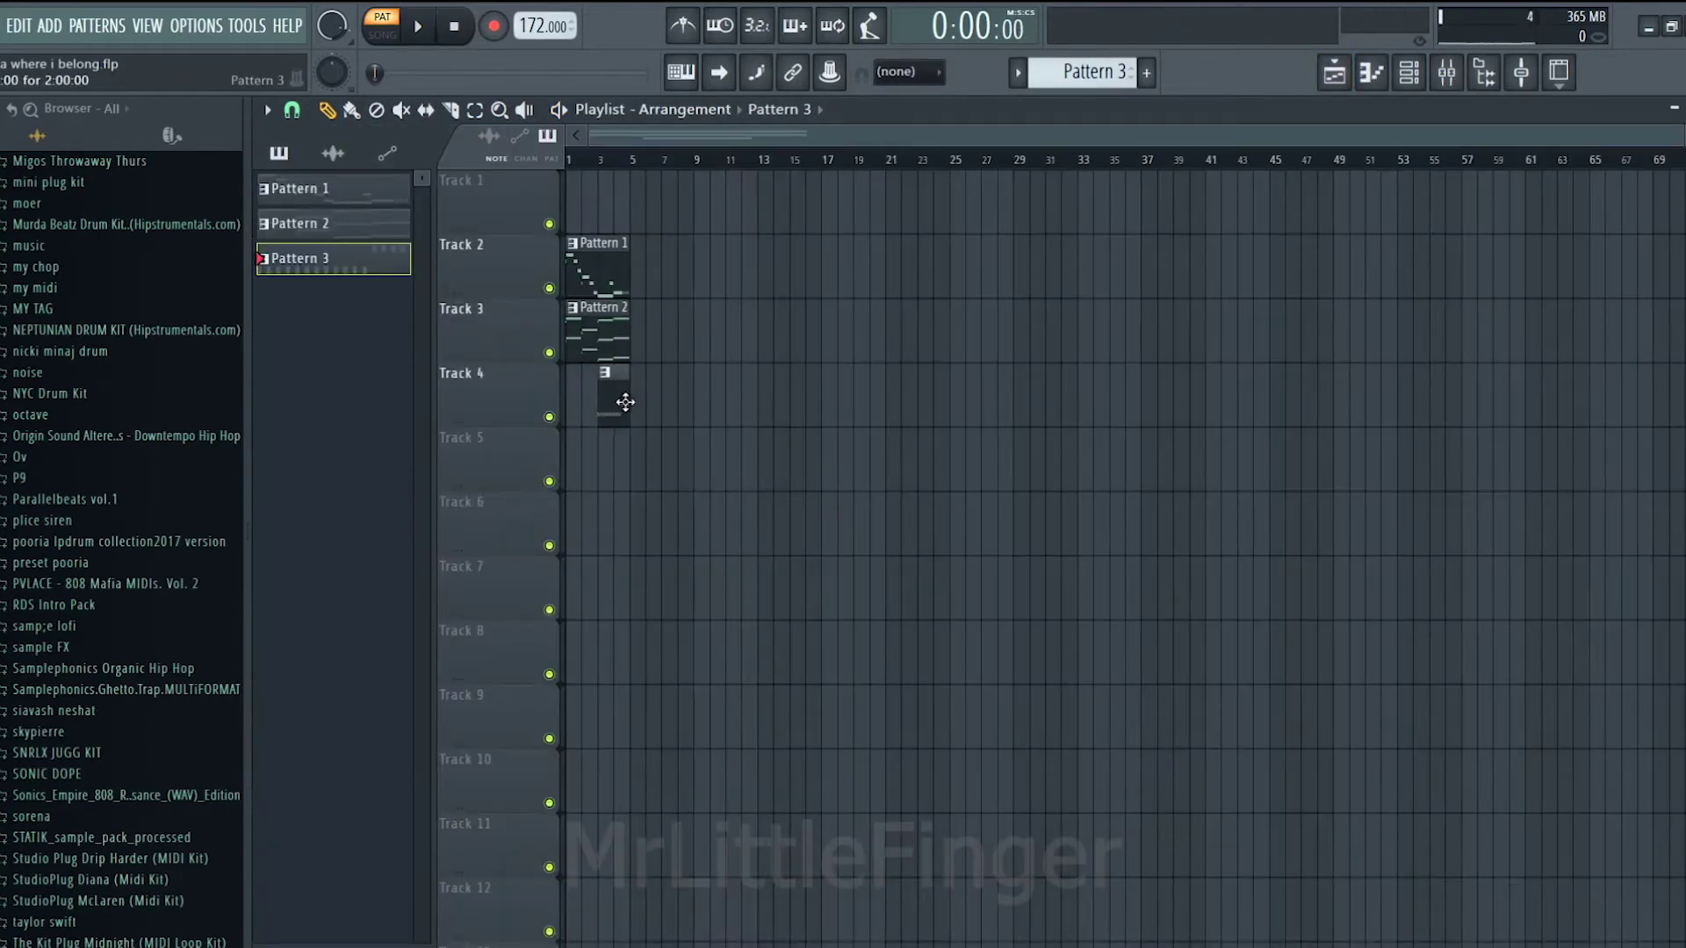
key(l)
key(space)
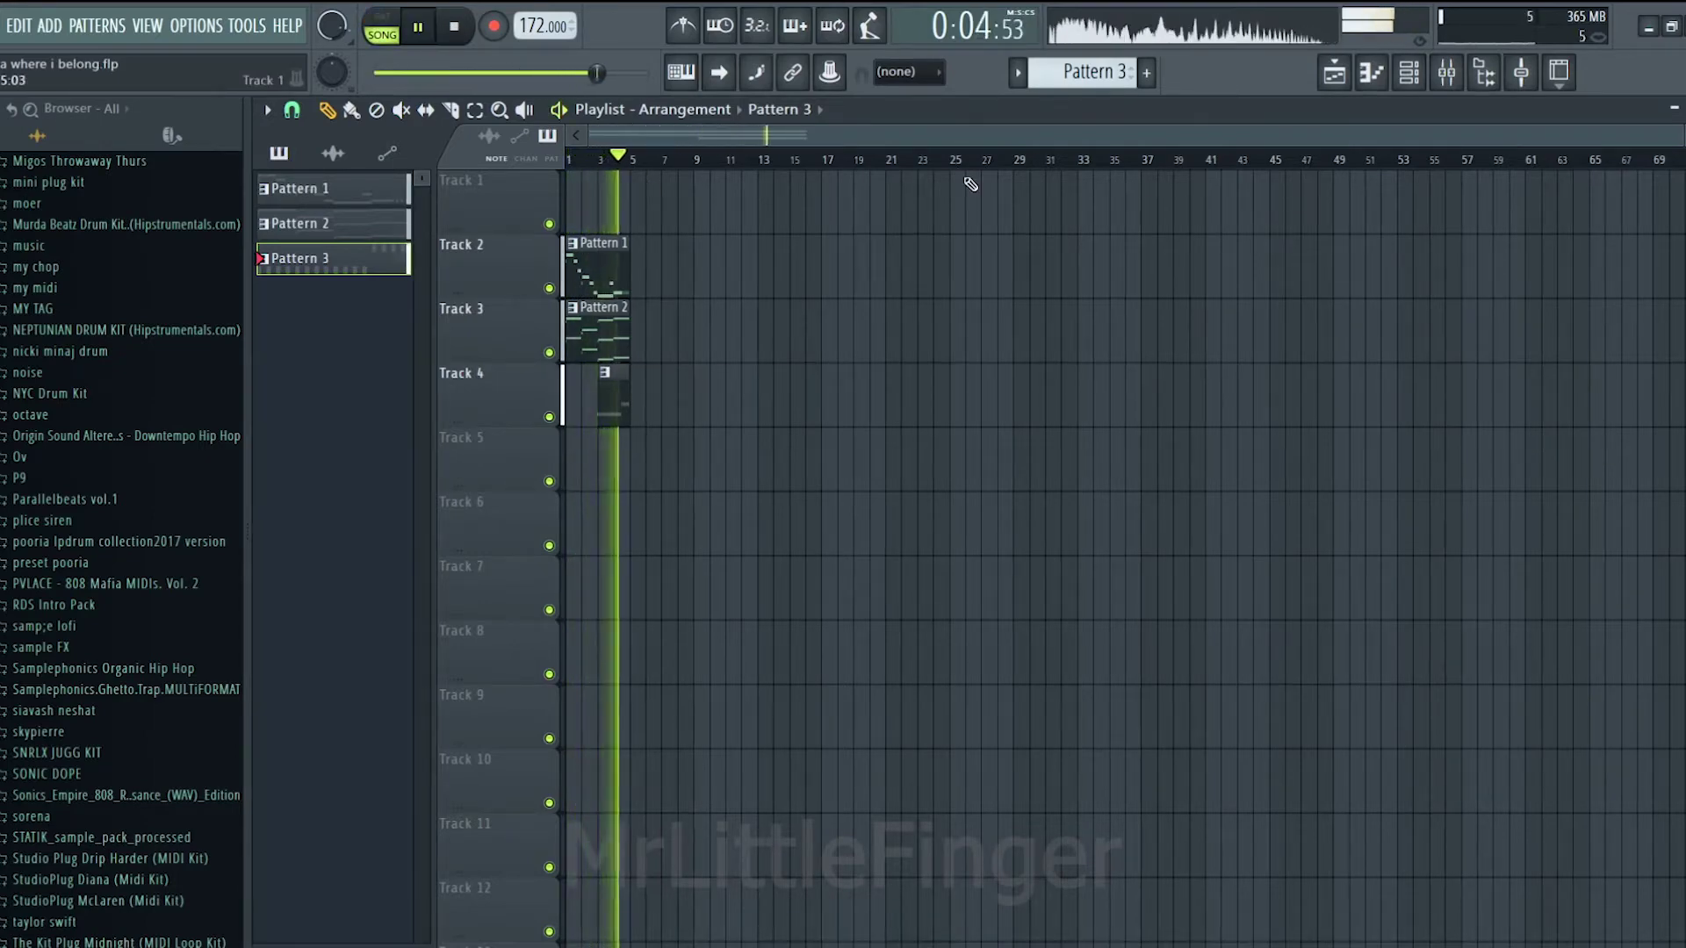
key(space)
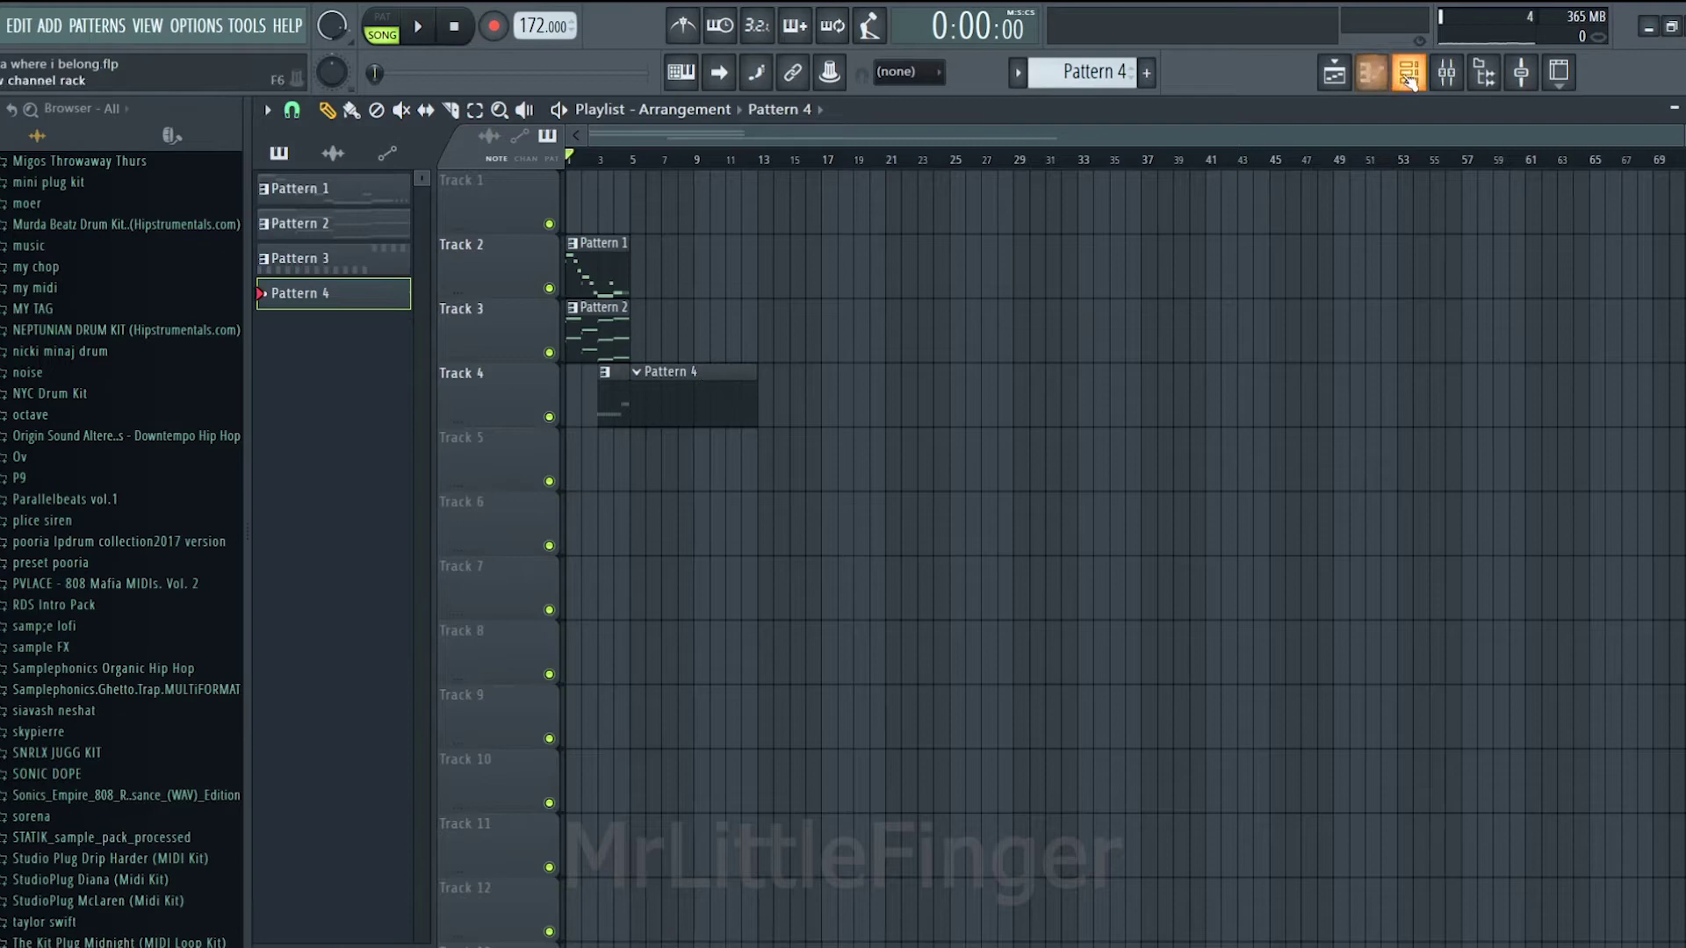
Step: Write a 3x Osc melody in Pattern 4 with three short F#5 notes and a D#6, adjusting the pitch of the following note during playback
click(1408, 74)
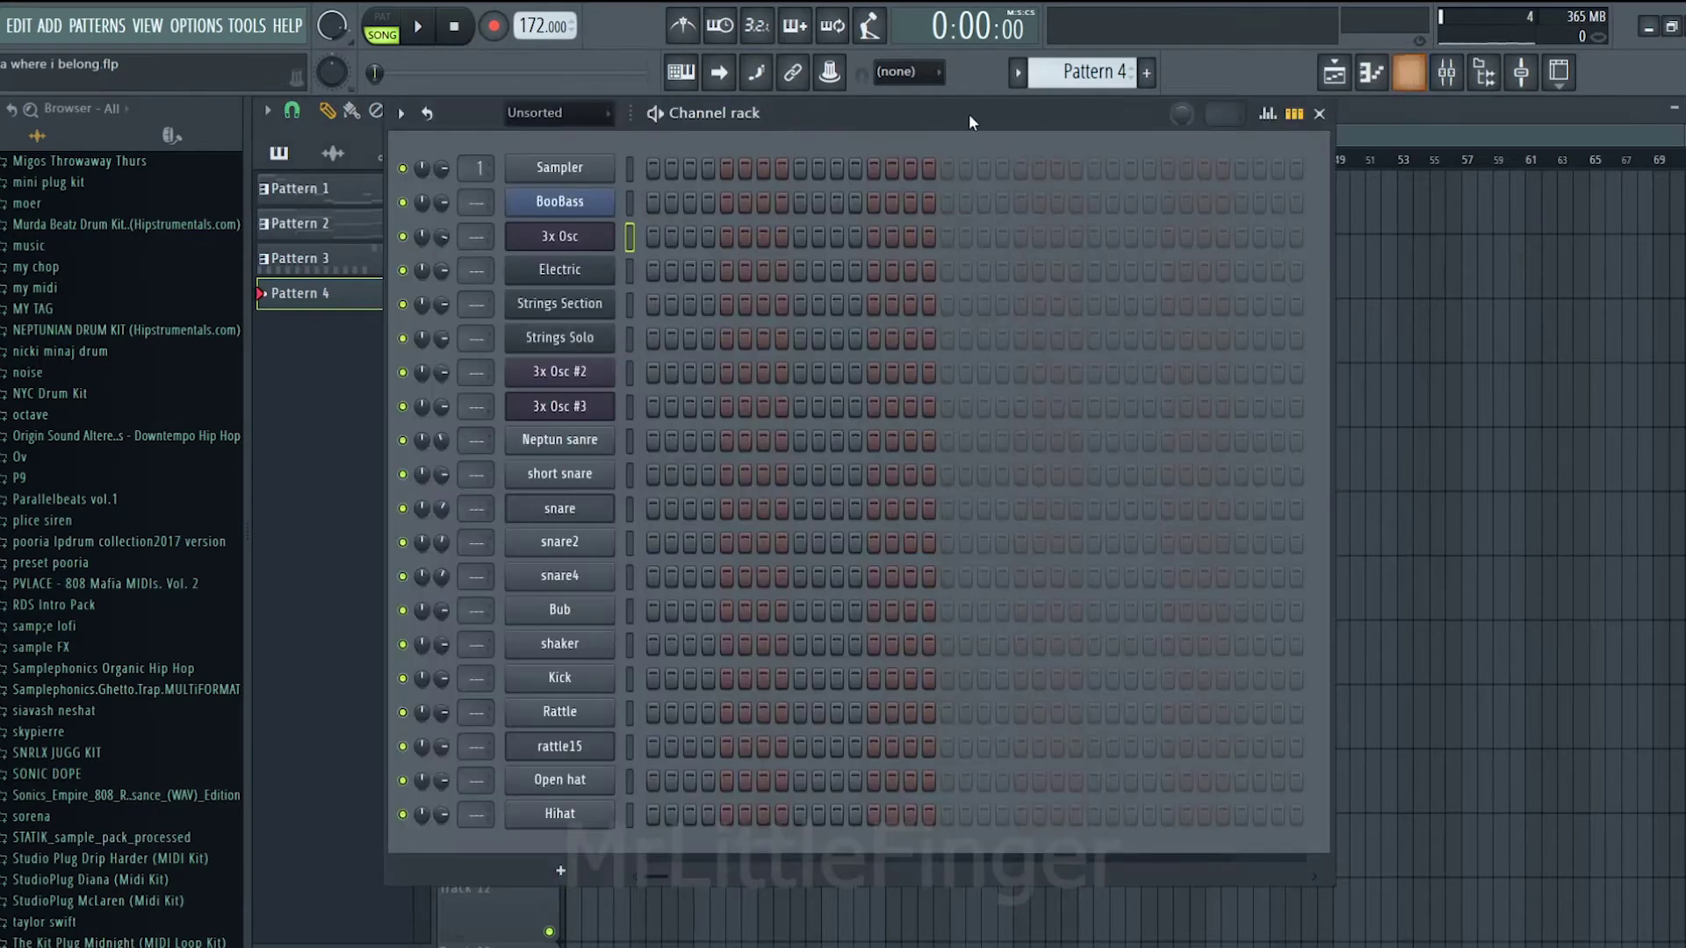
right_click(584, 242)
click(632, 236)
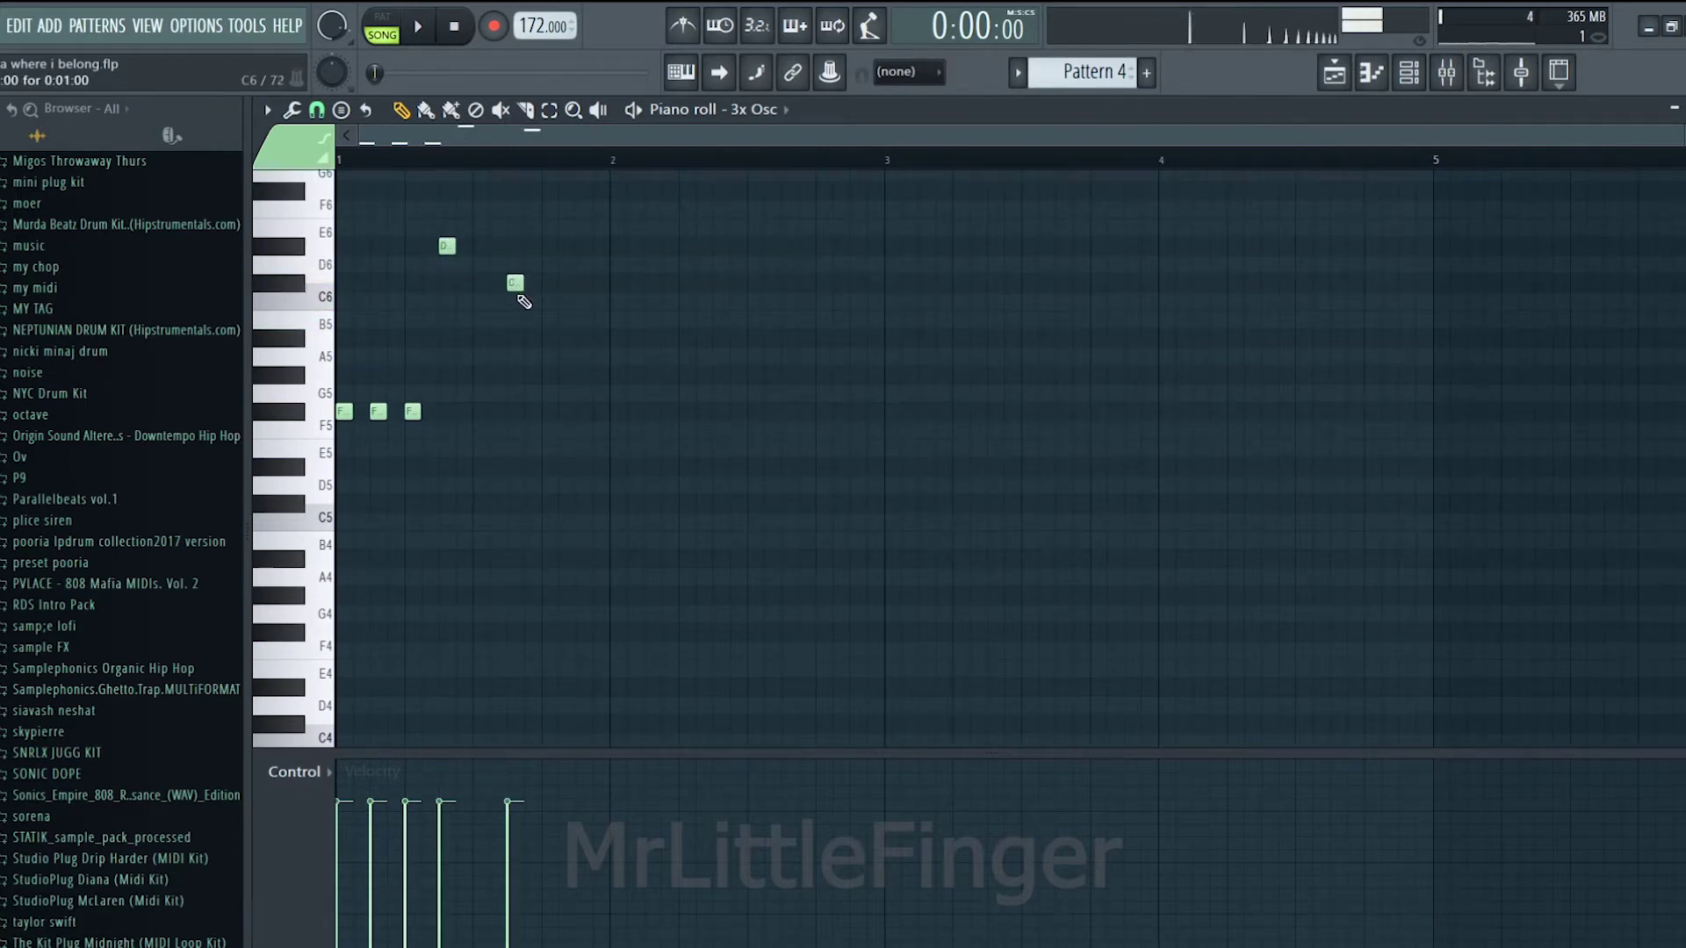
key(space)
scroll(553, 351, up, 2)
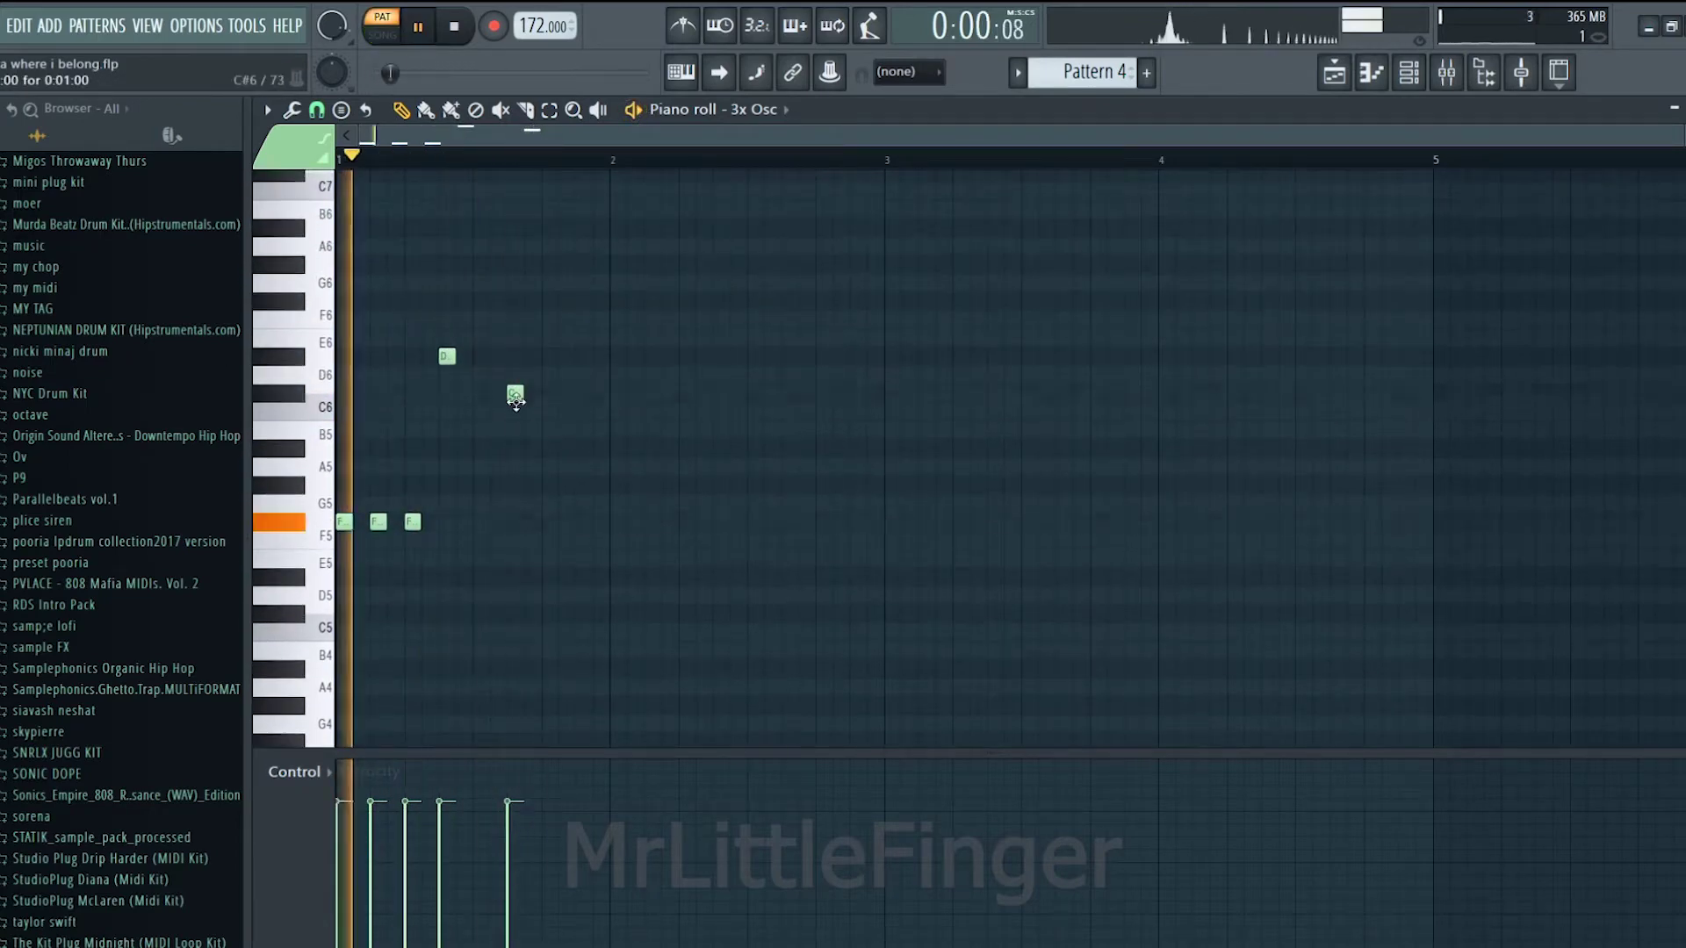
drag(515, 397, 515, 450)
click(587, 393)
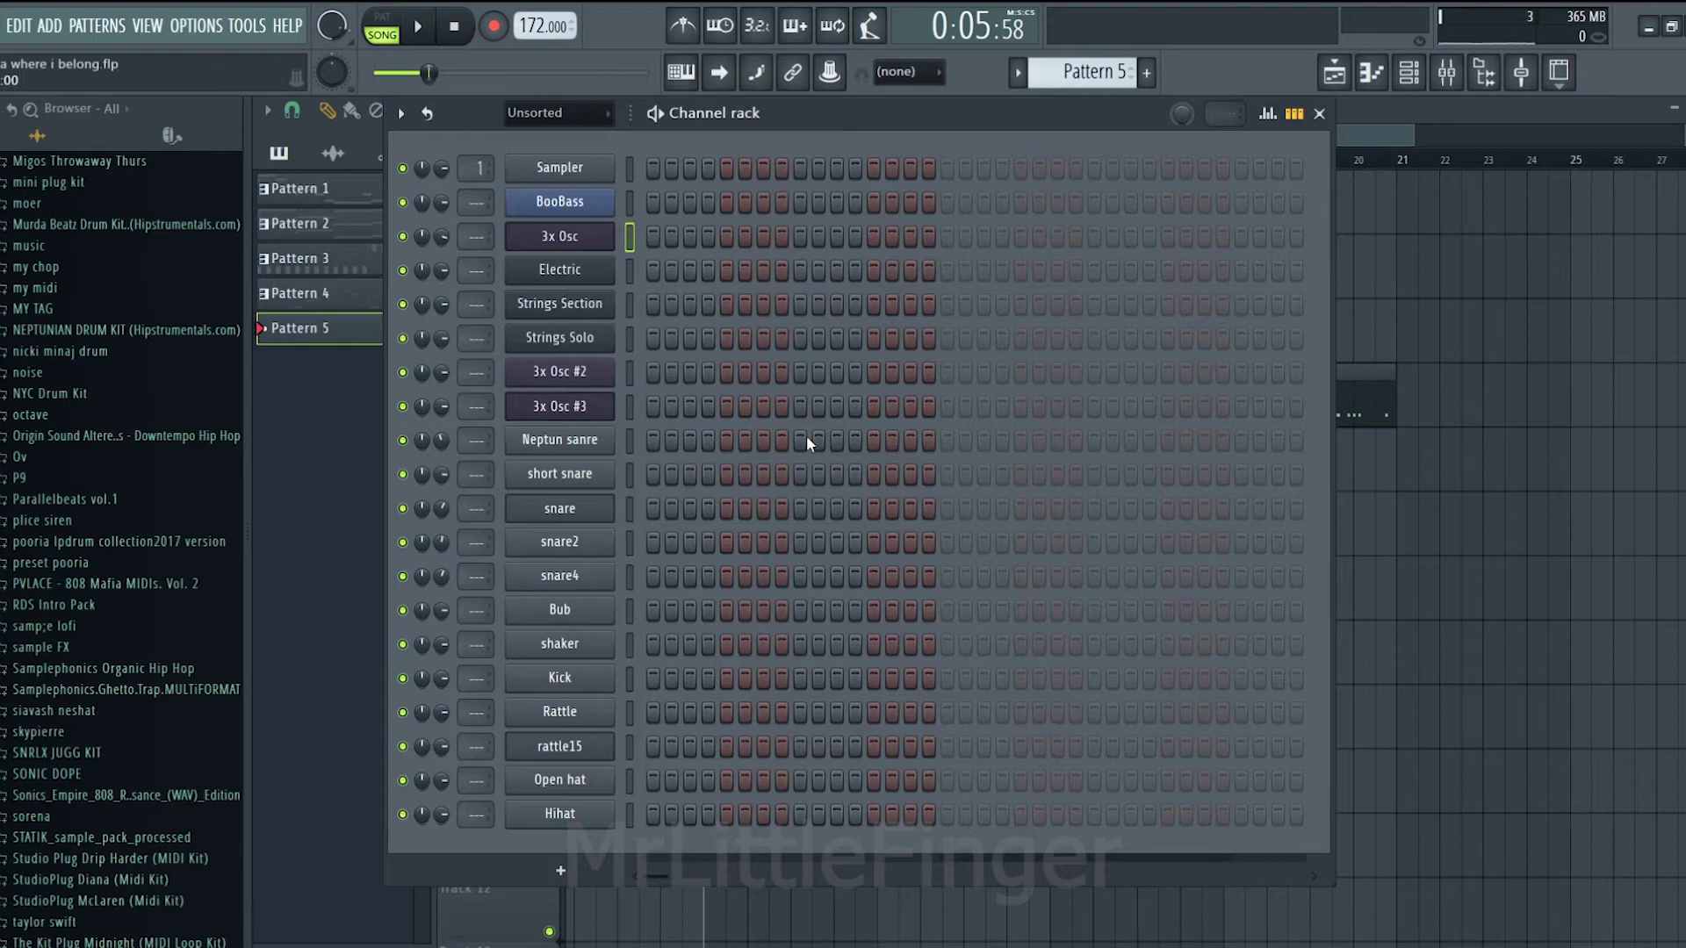
Step: Program Pattern 5 with all five snare channels on step 9 and short snare on step 15, then fill Track 5 with it from bar 5 through 20
drag(806, 439, 804, 579)
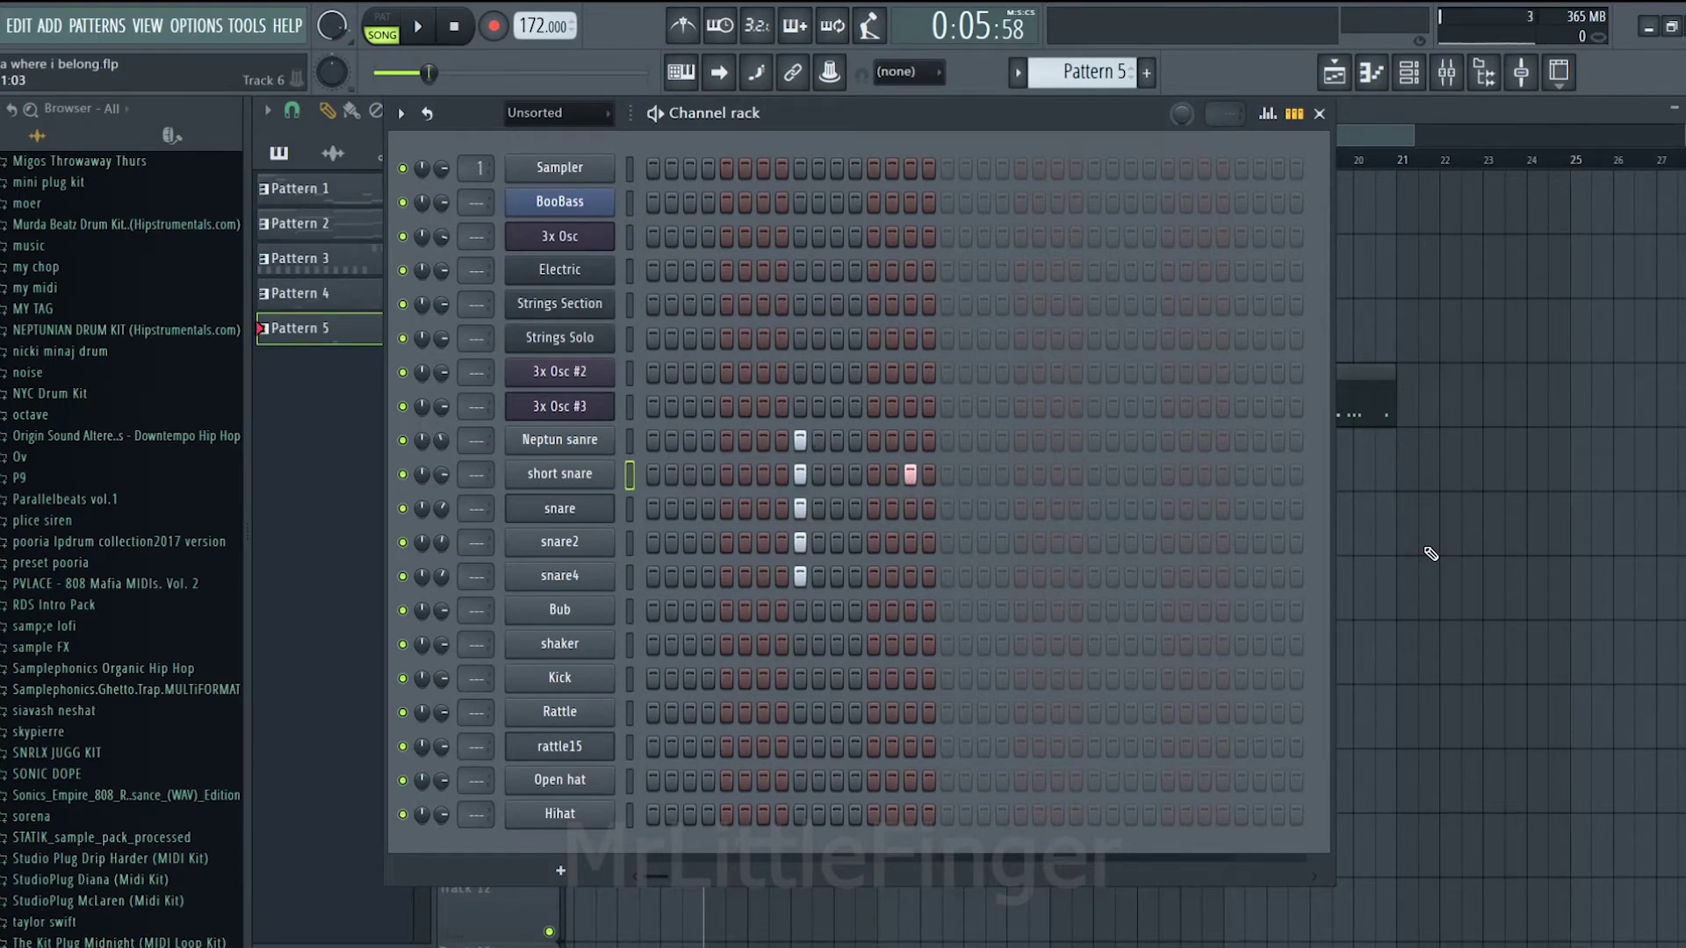
key(F6)
drag(727, 529, 733, 456)
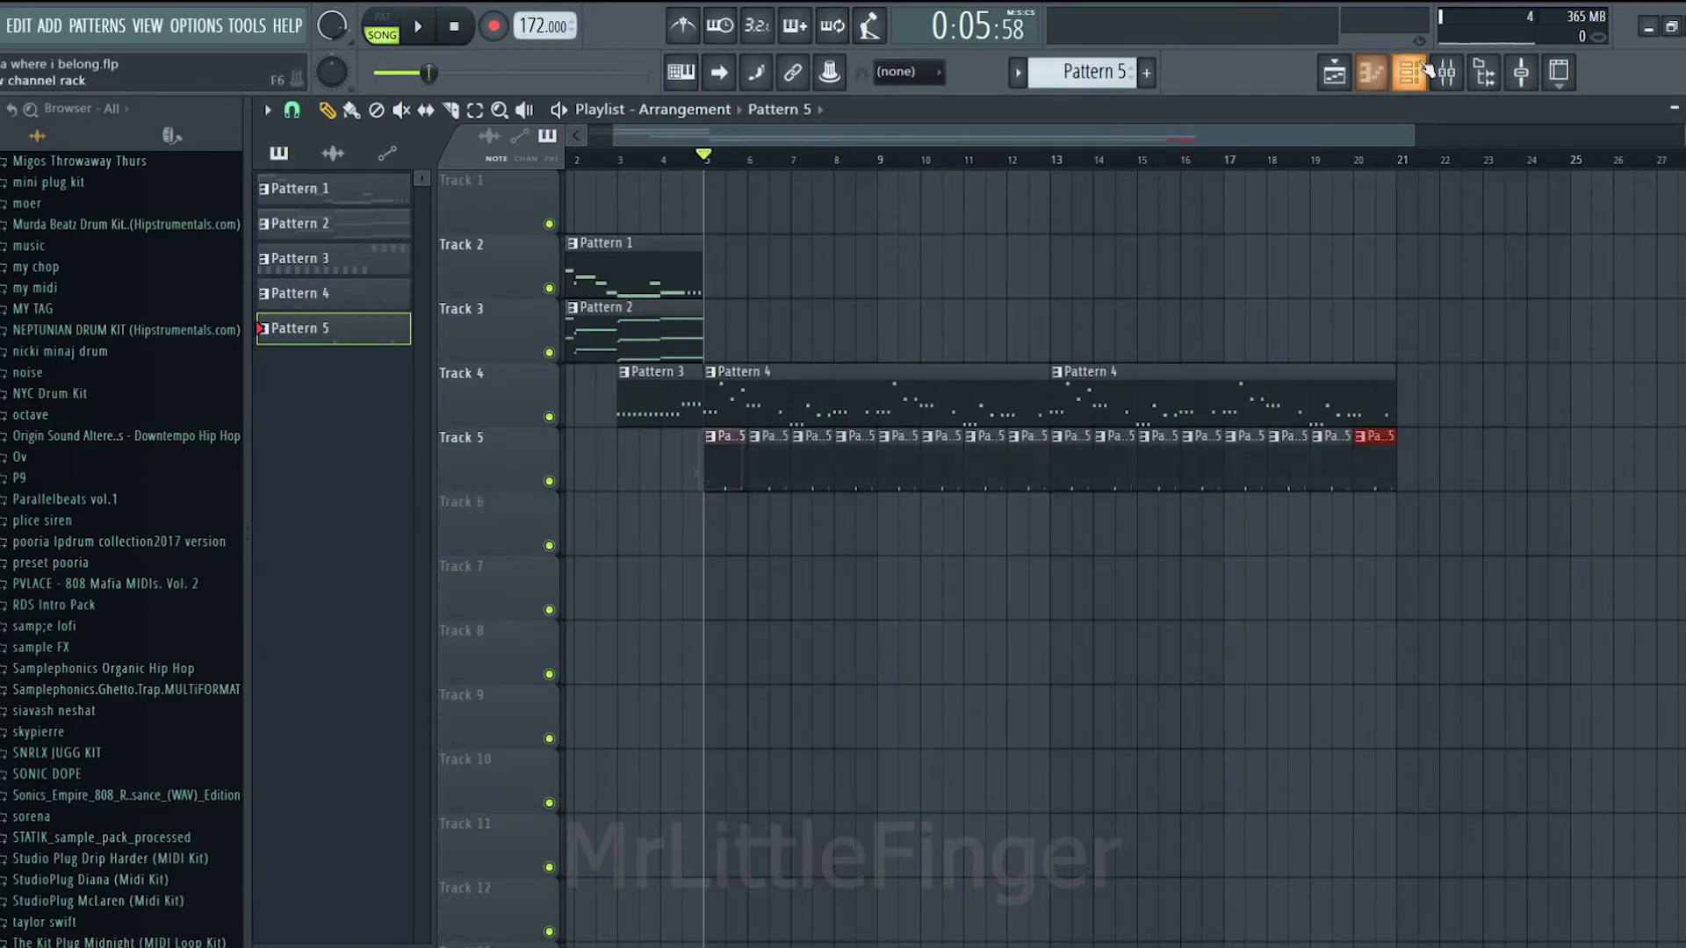
Step: Create Pattern 6 and open the Kick channel's piano roll
click(1420, 72)
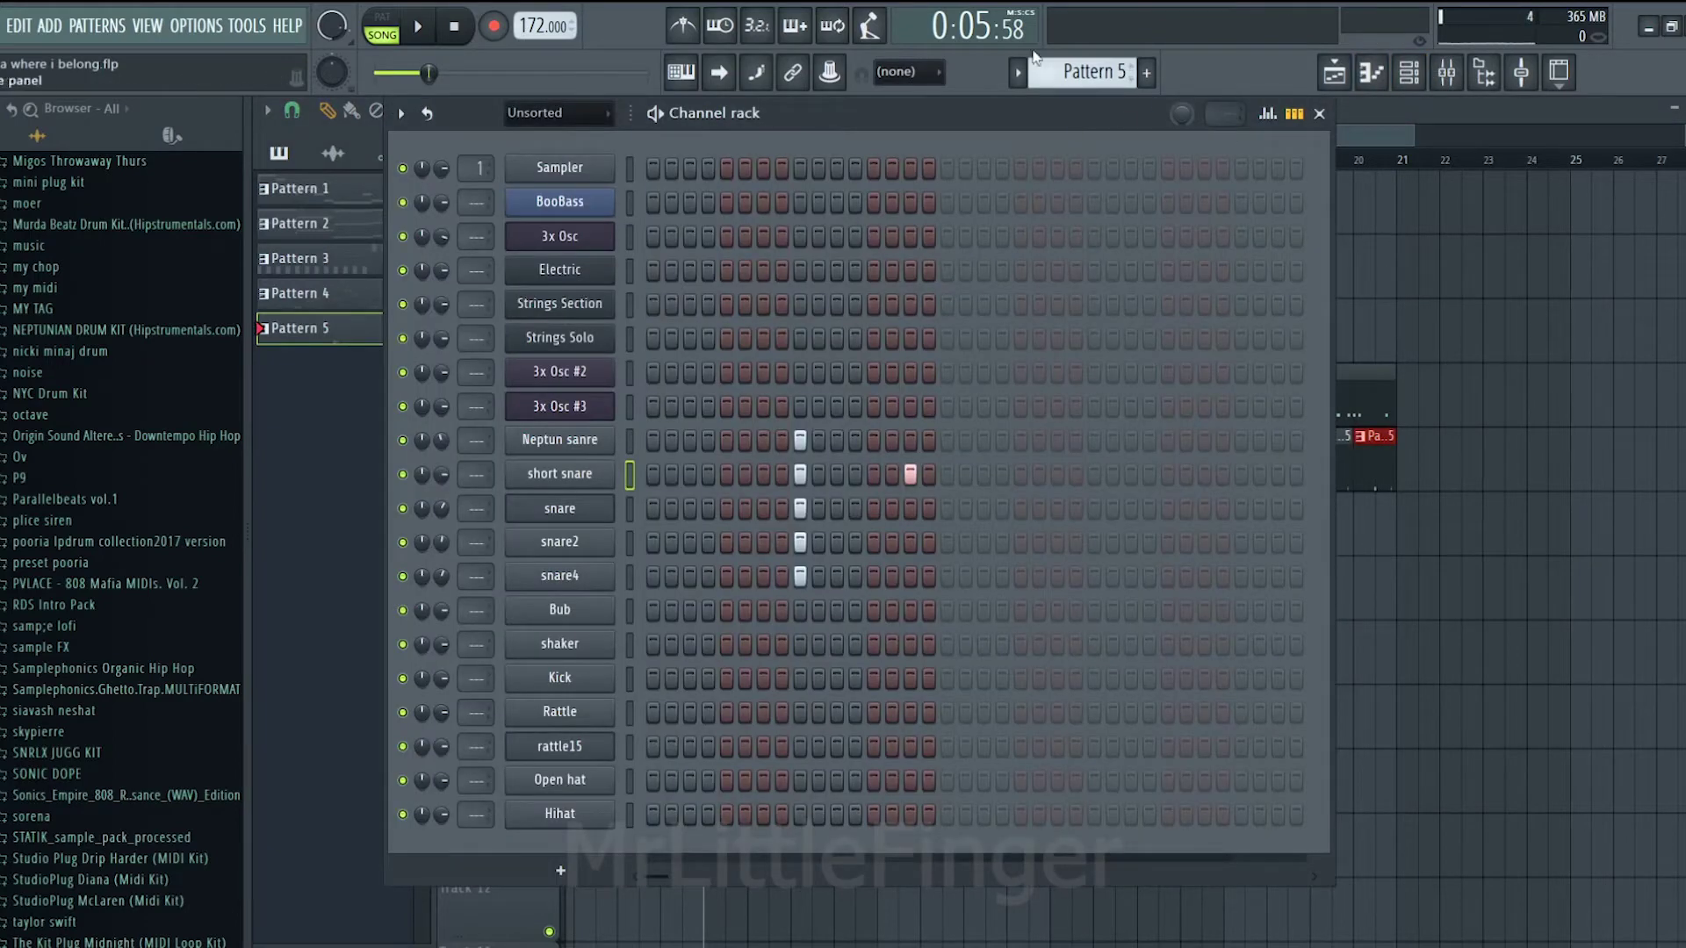
scroll(1107, 73, up, 1)
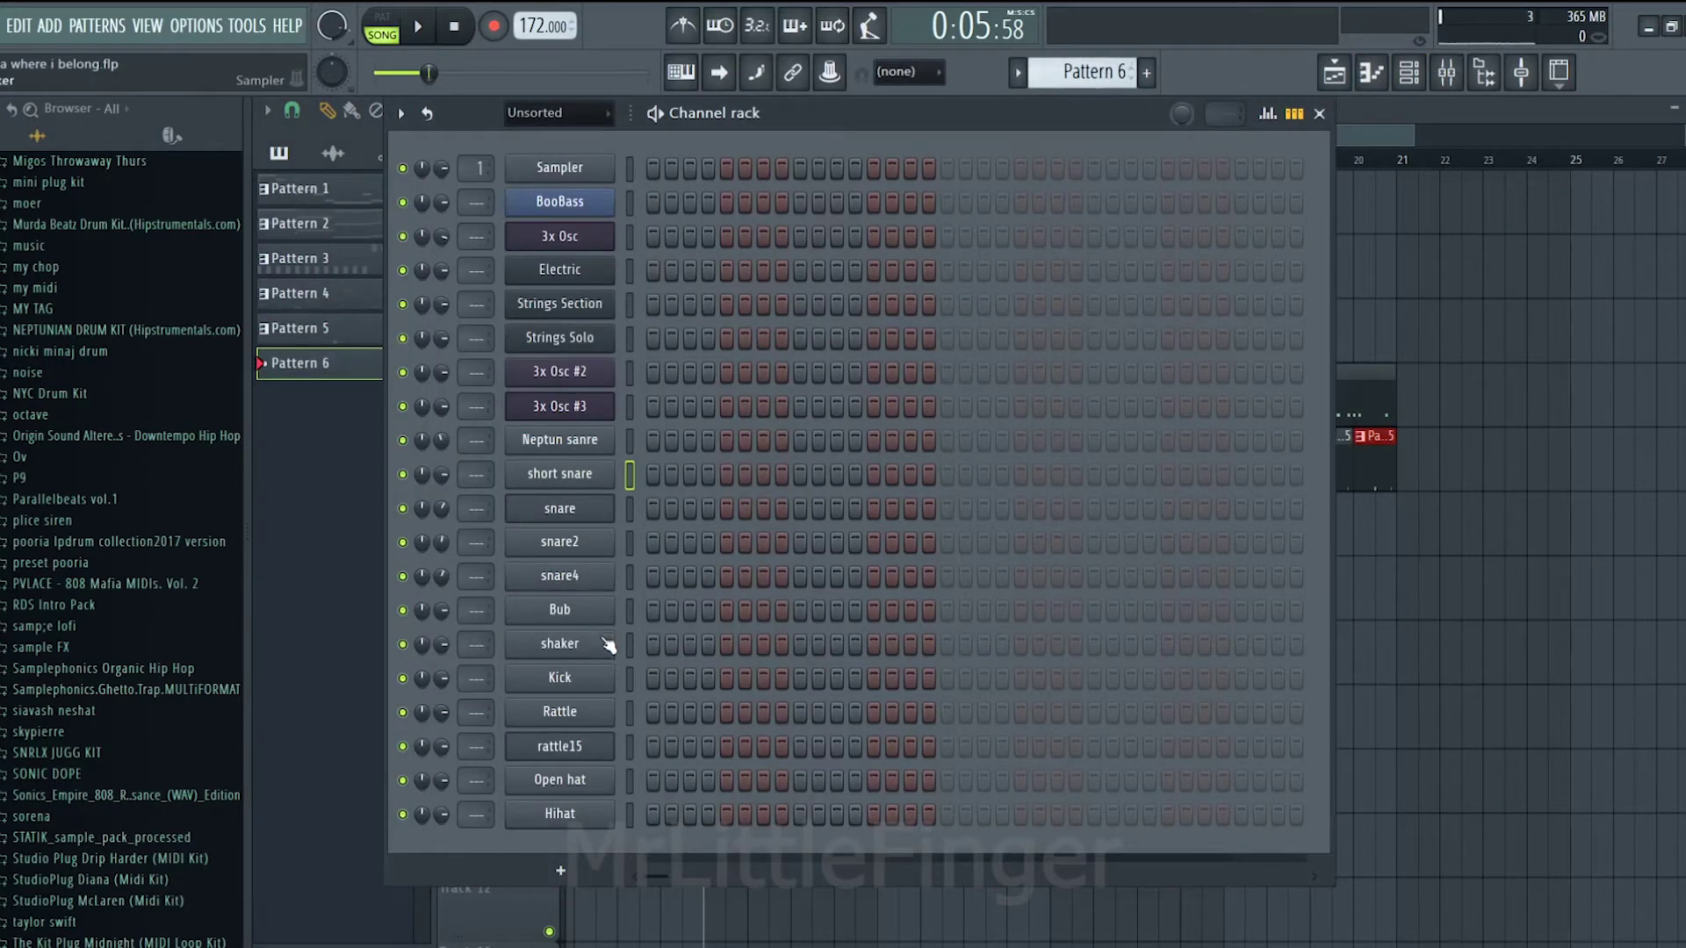
right_click(593, 689)
click(663, 658)
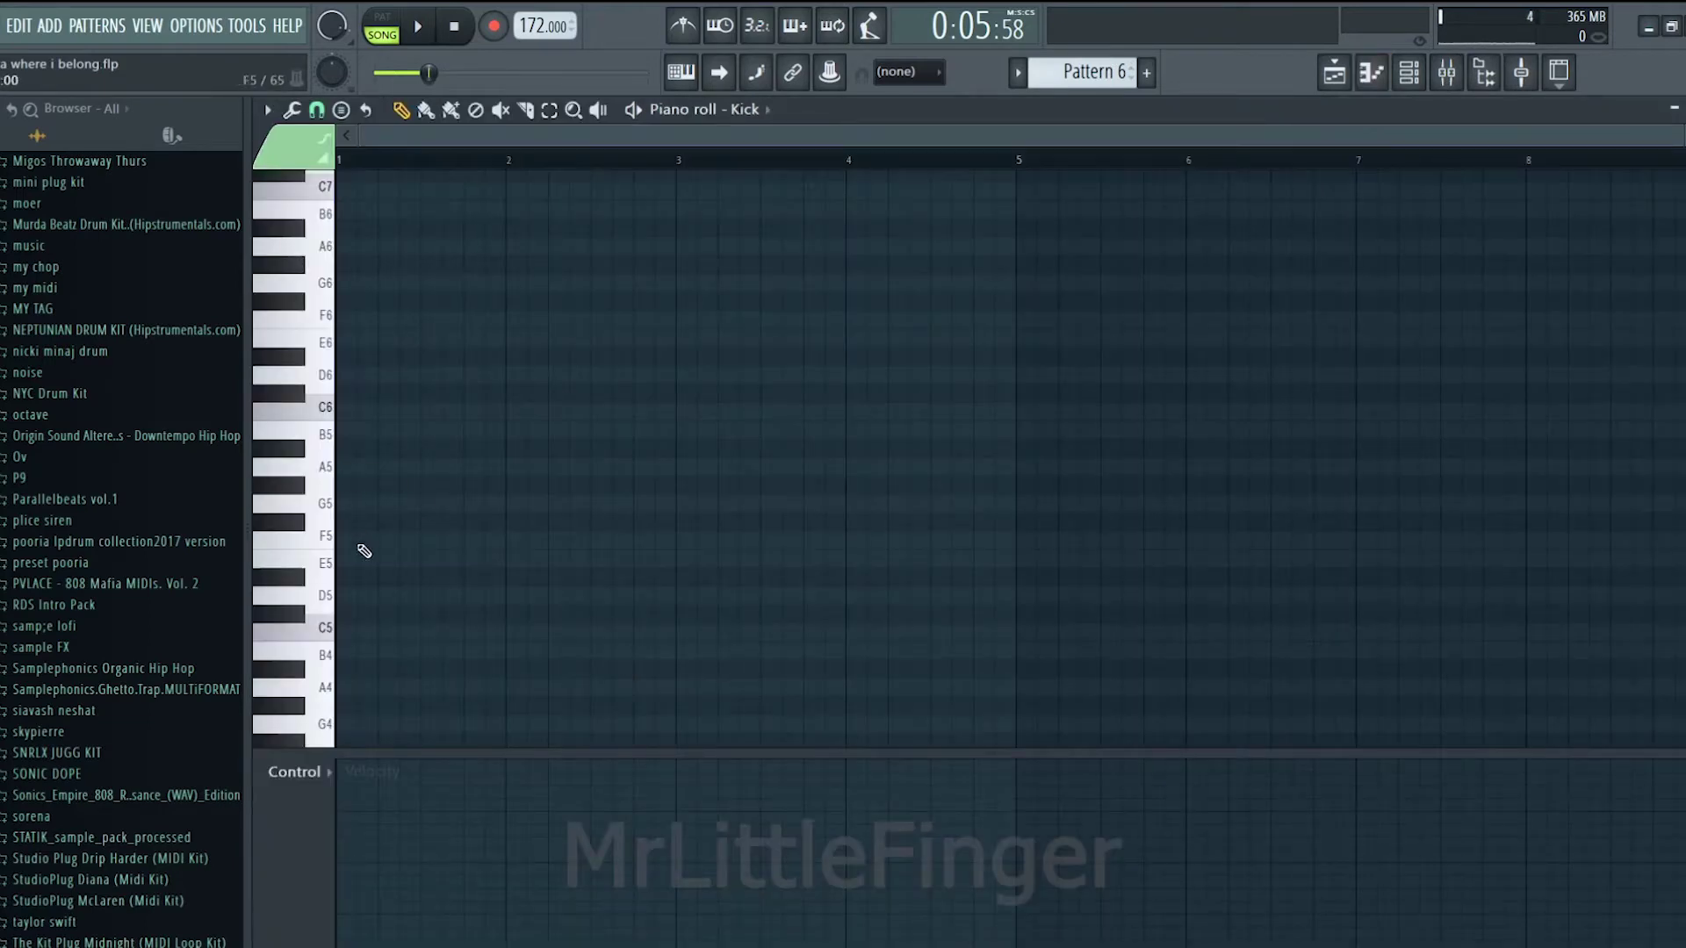
Step: Stack short C4, C5 and C6 Kick notes at the start of Pattern 6 and play them back
drag(353, 470, 346, 411)
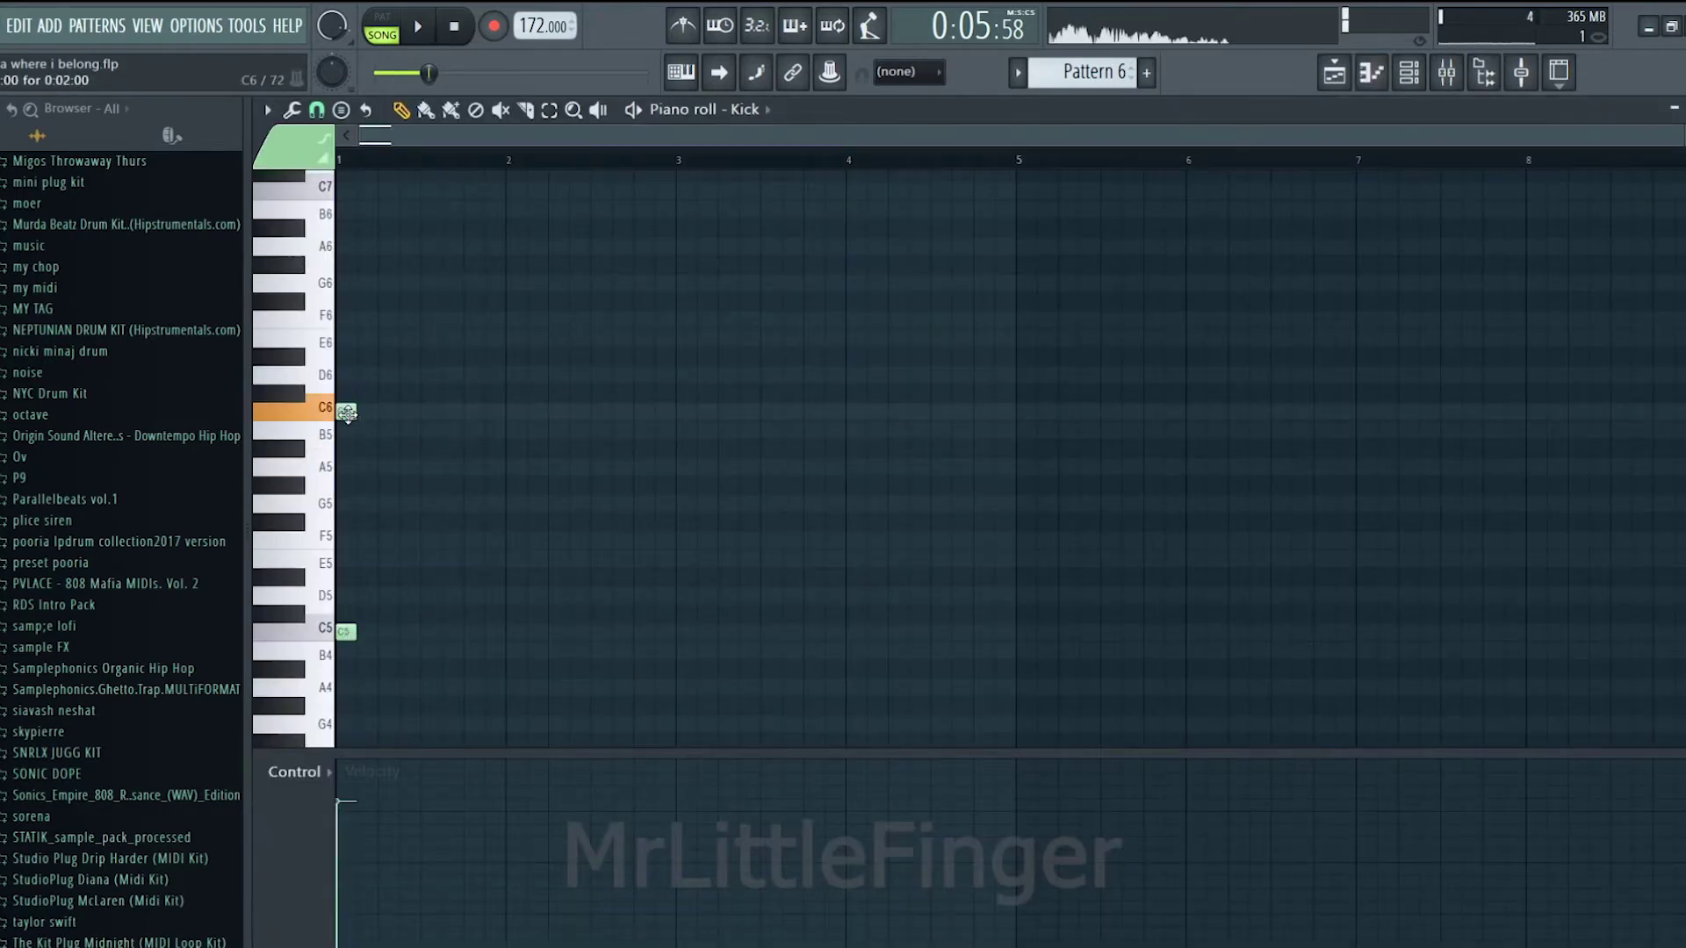
drag(334, 285, 339, 191)
scroll(380, 487, down, 2)
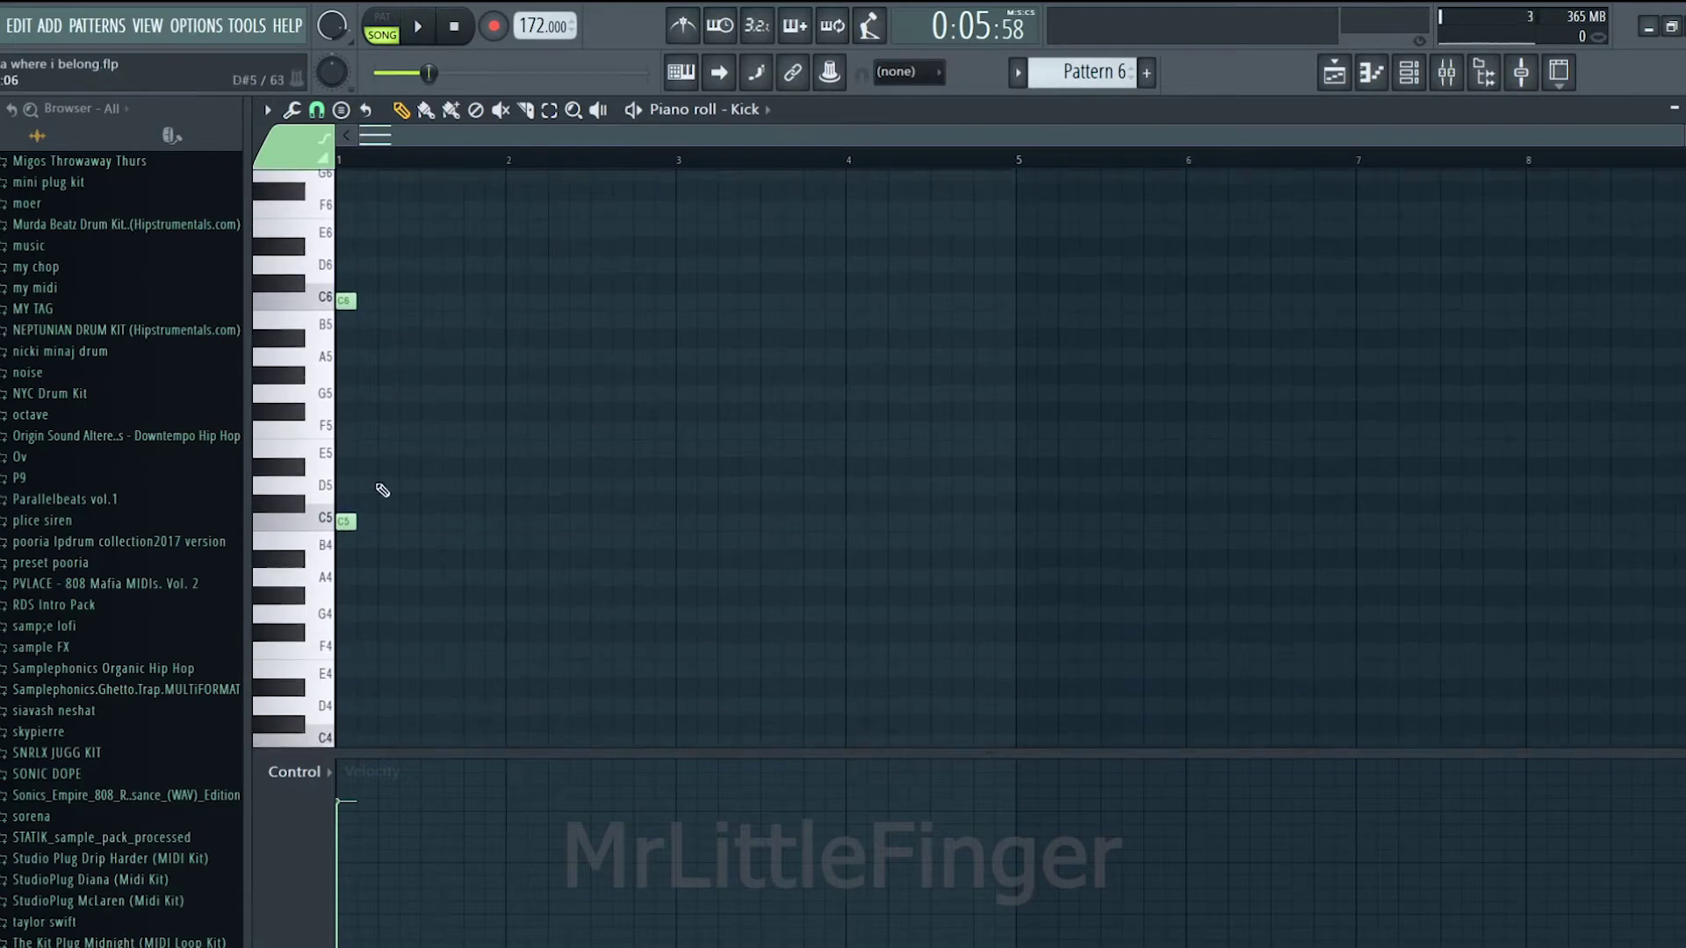
drag(327, 706, 347, 746)
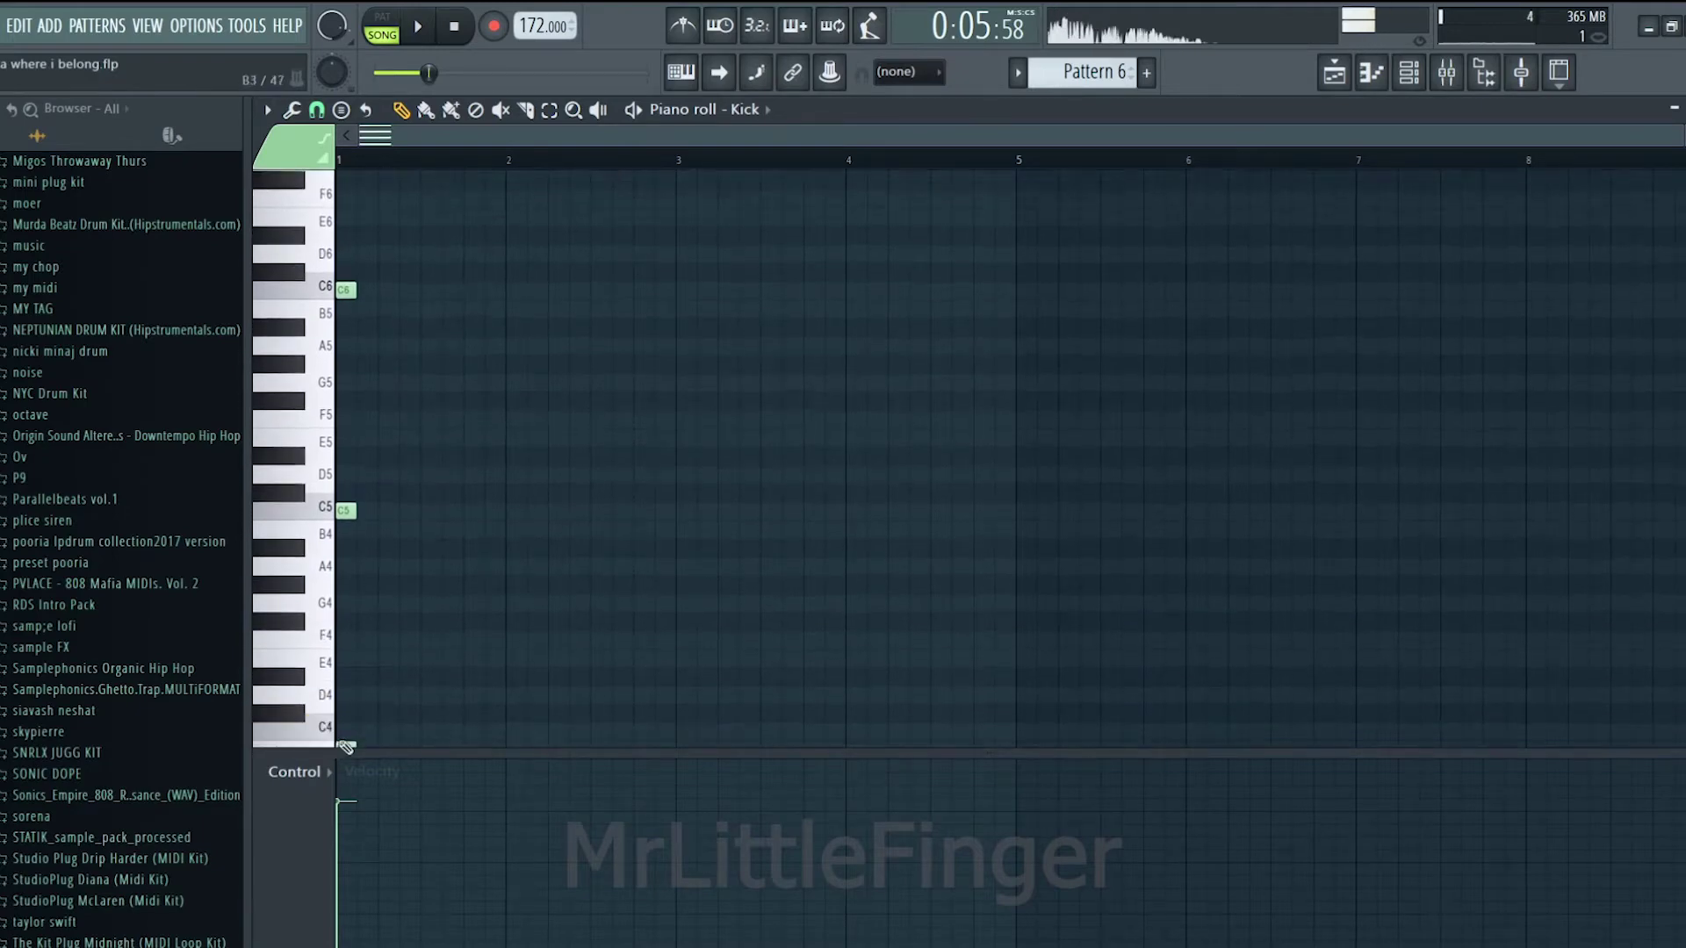
scroll(367, 726, down, 3)
right_click(345, 597)
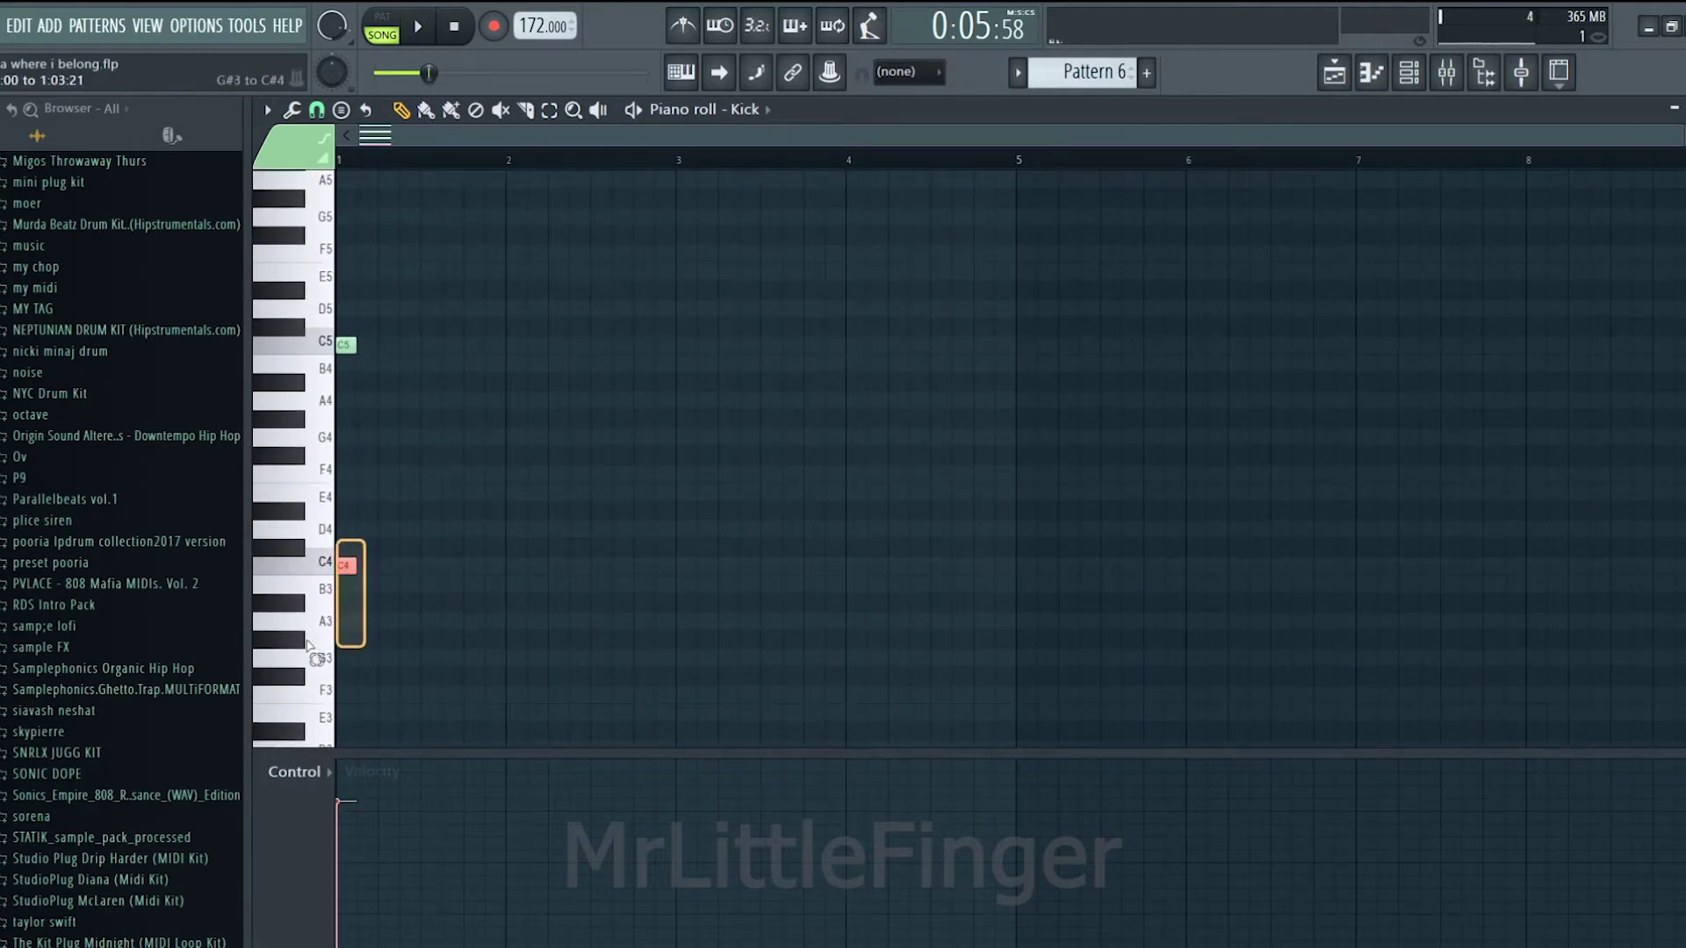
key(space)
scroll(662, 285, up, 2)
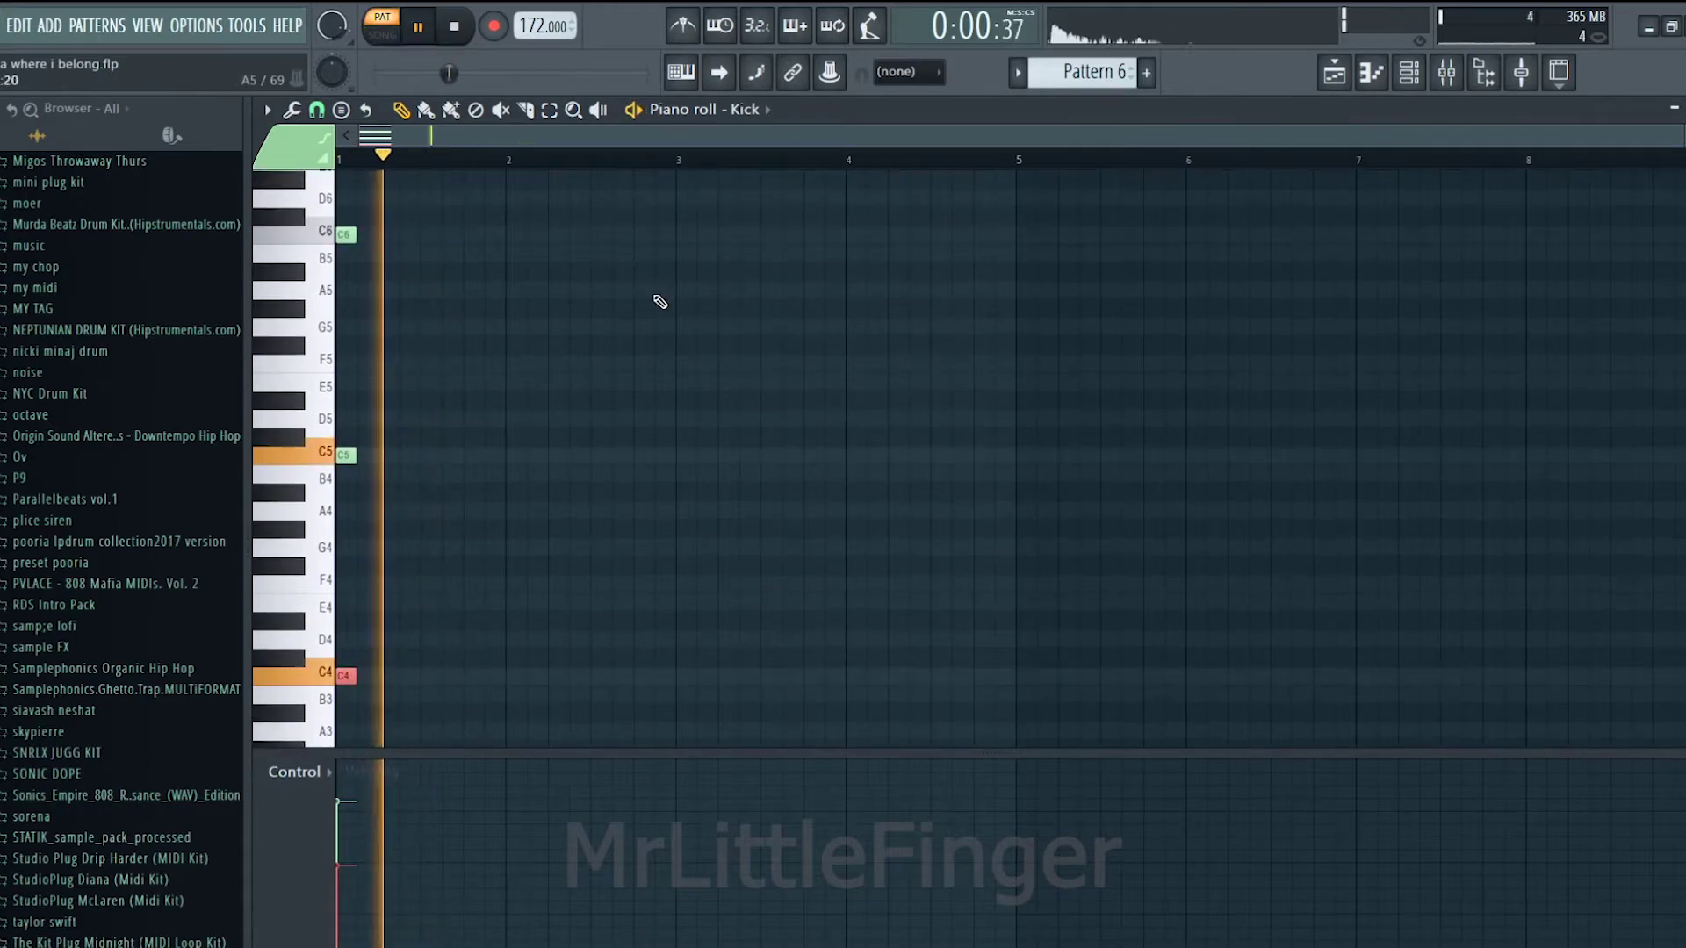
key(space)
Step: Place Pattern 6 on Track 6 at bar 5 and repeat it every two bars up to bar 19 during song playback
click(1357, 72)
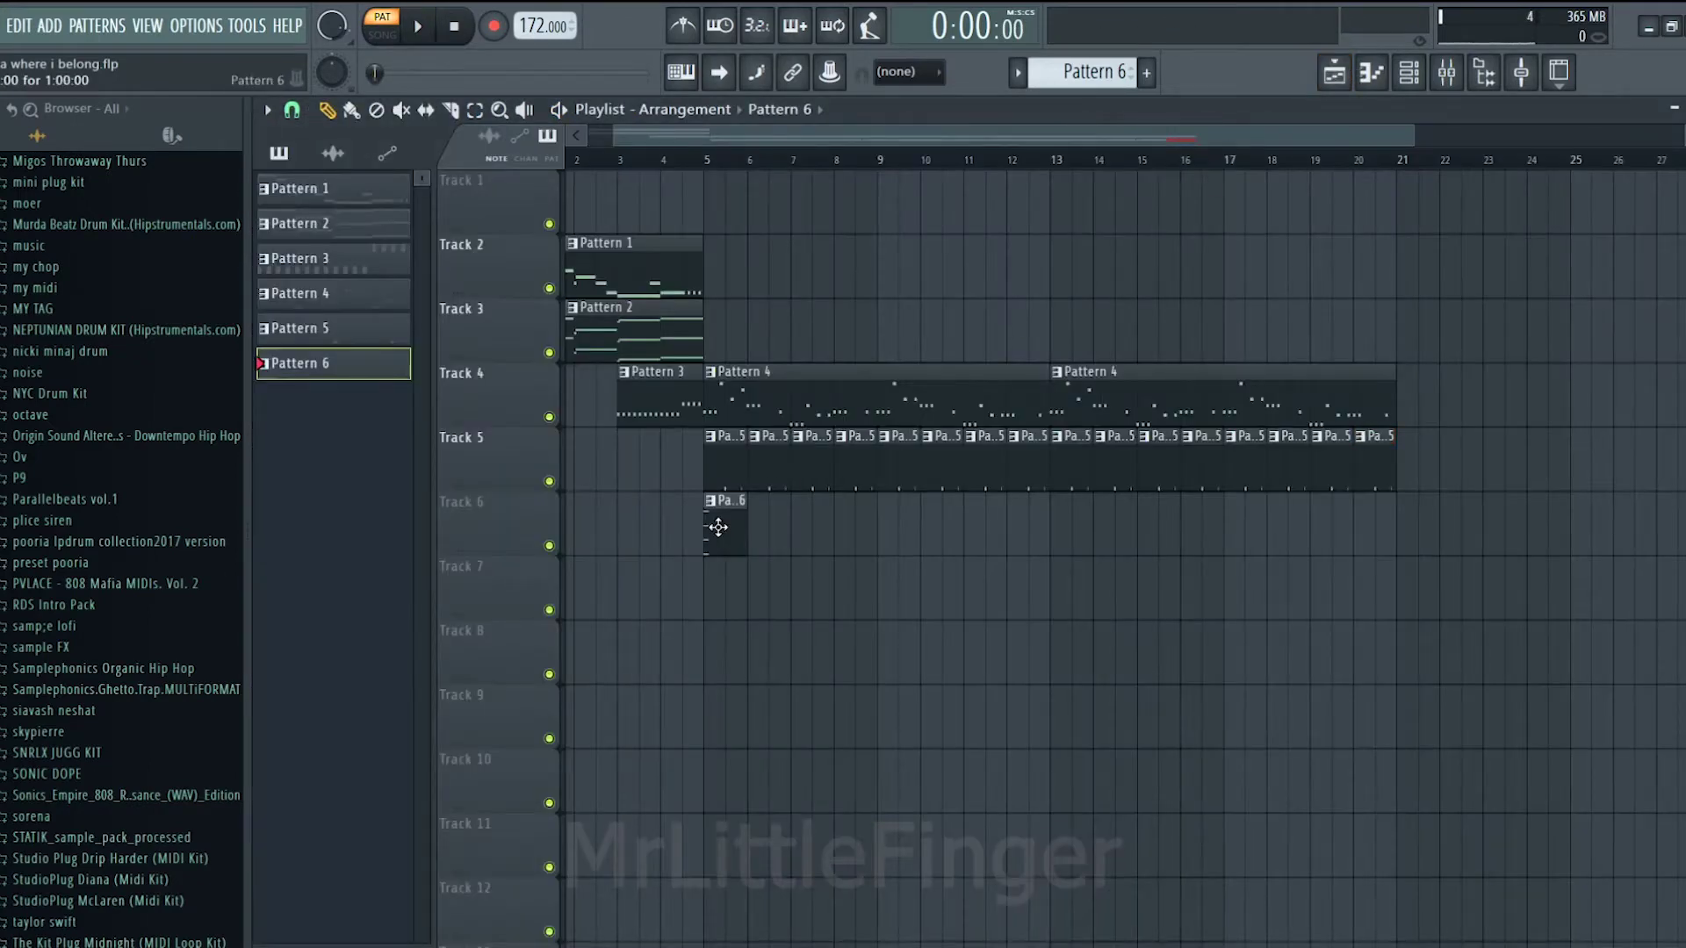
key(space)
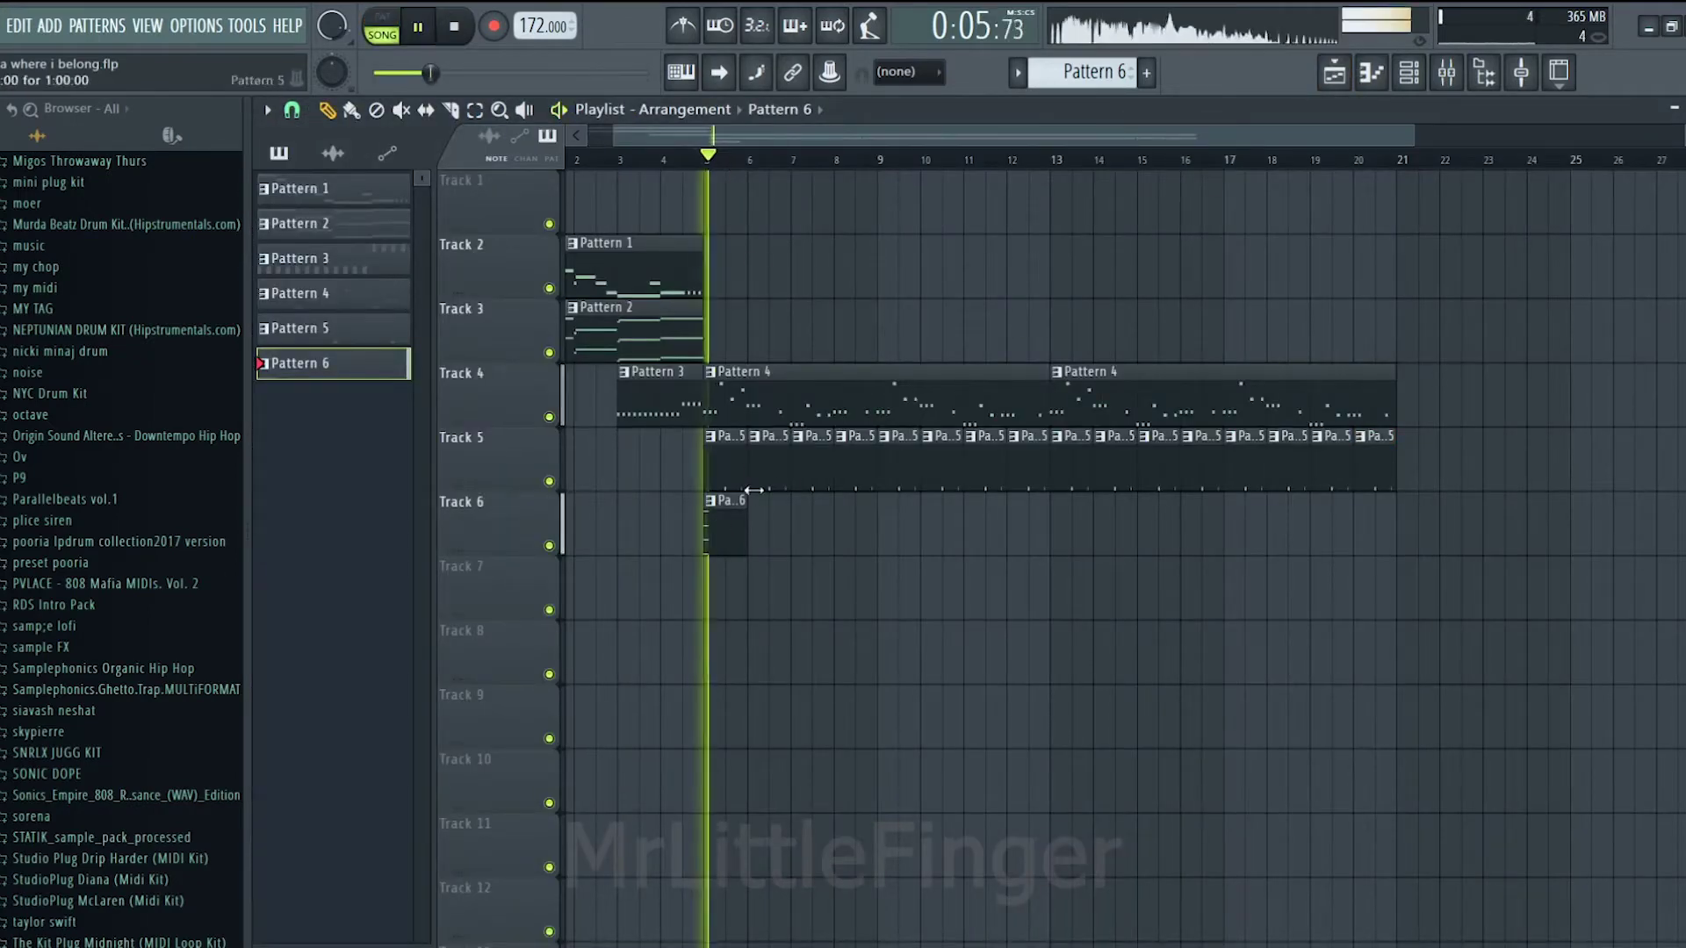
click(799, 532)
drag(900, 550, 708, 491)
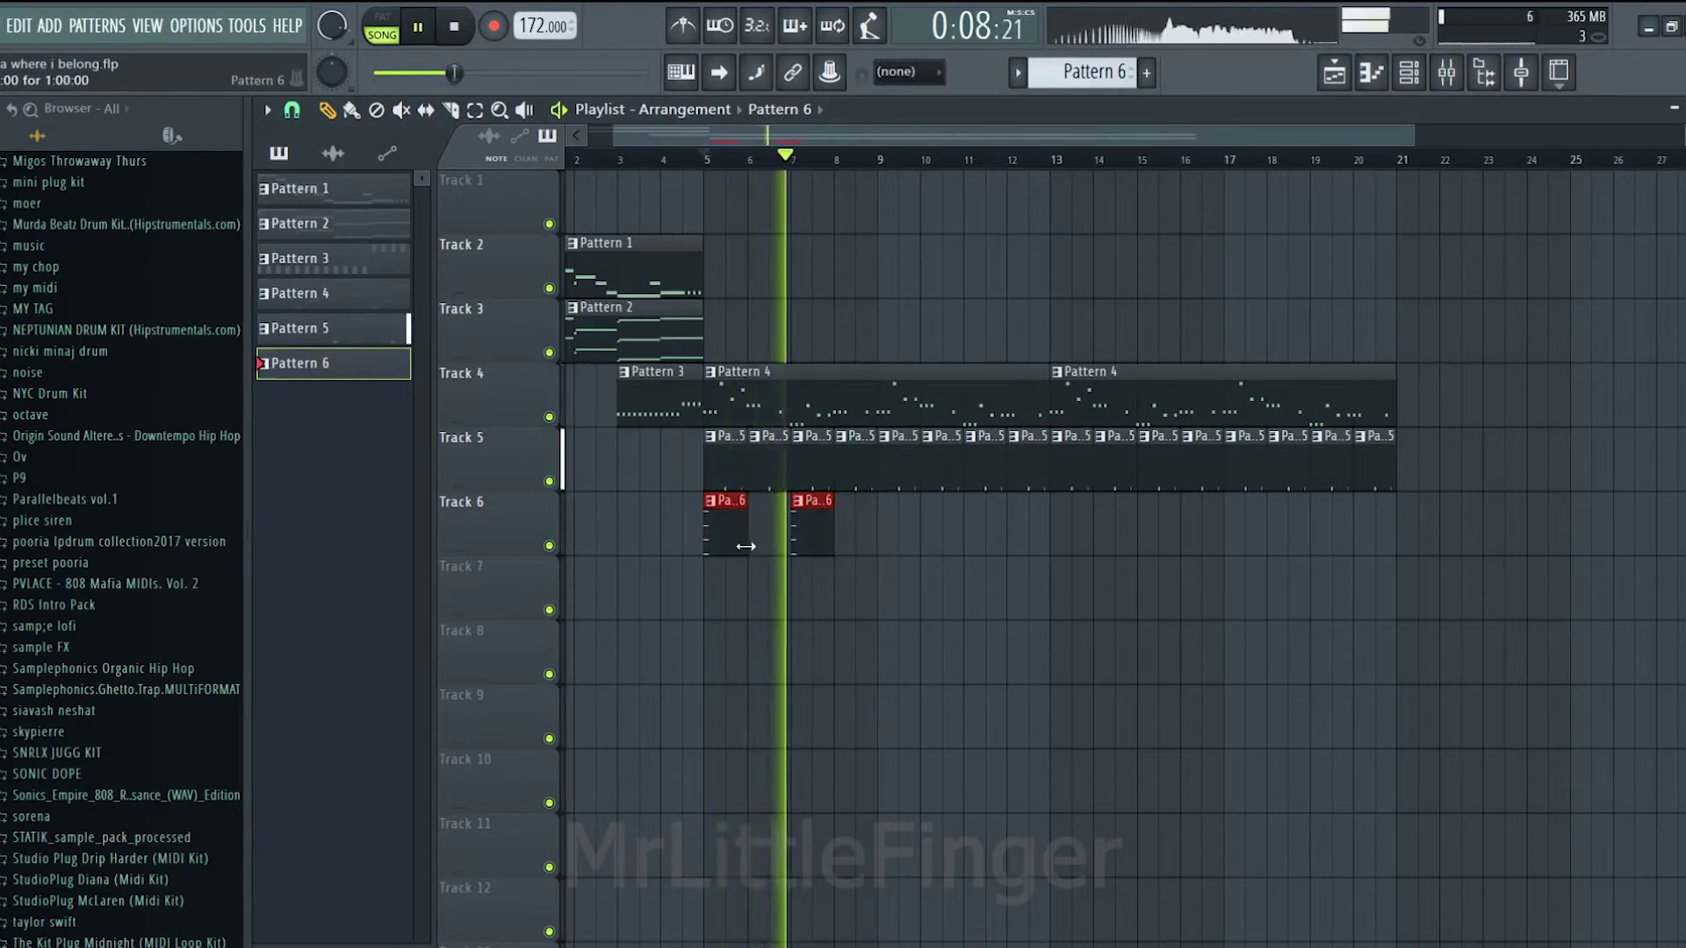
key(ctrl+b)
key(ctrl+b)
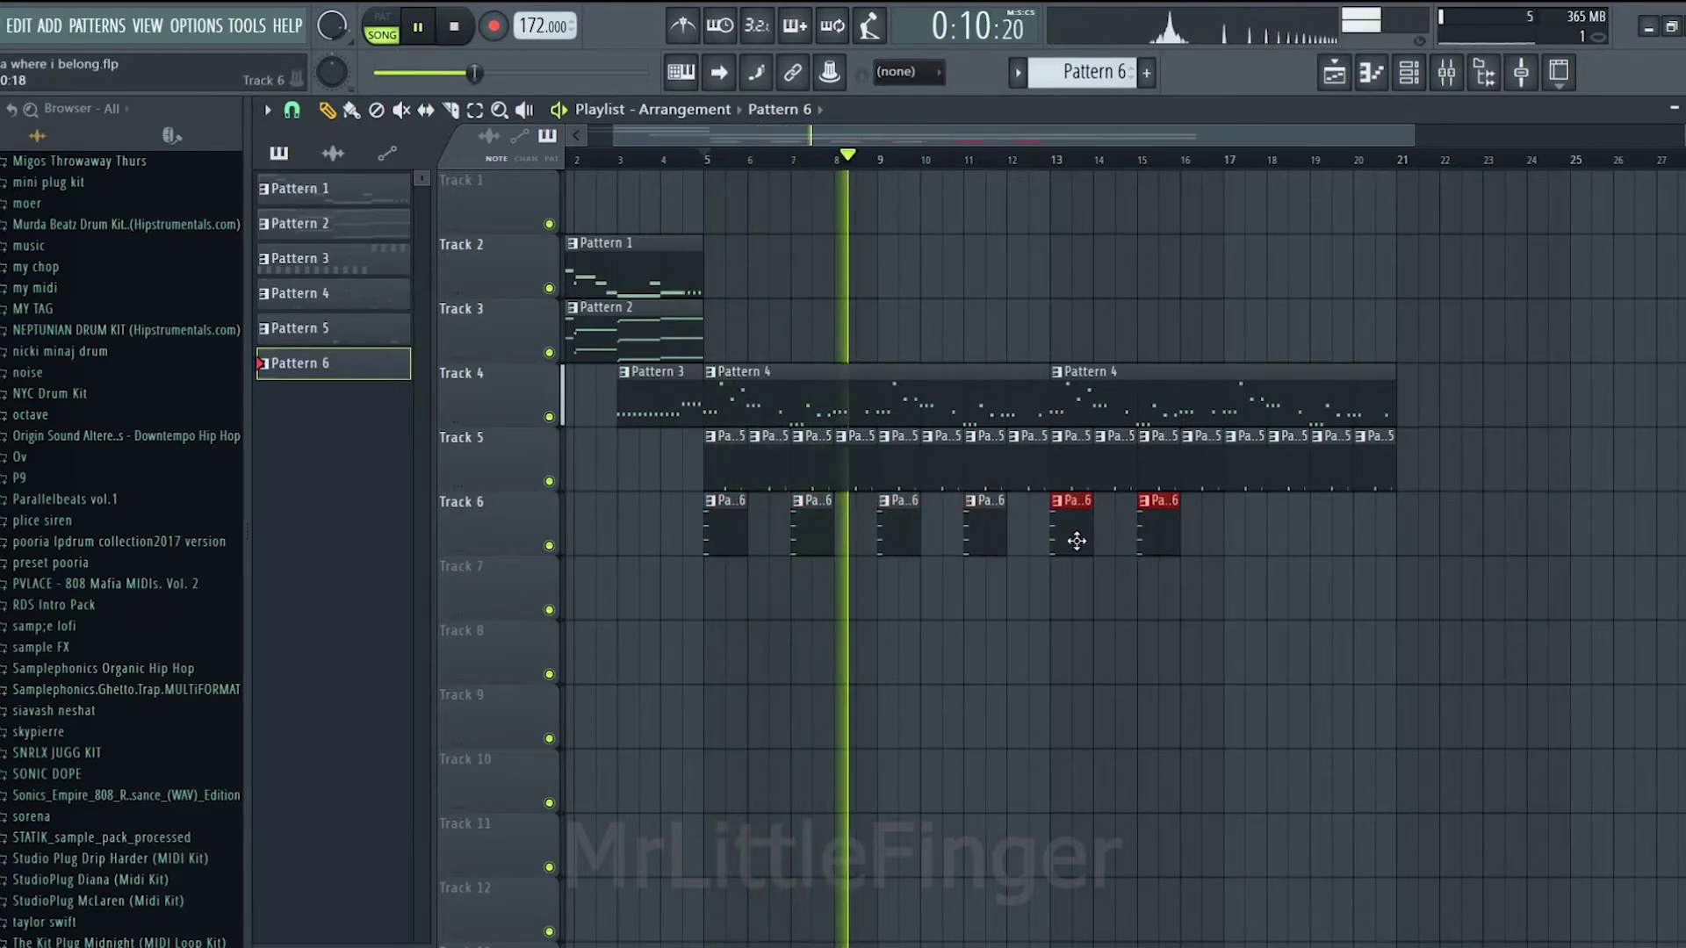
key(ctrl+b)
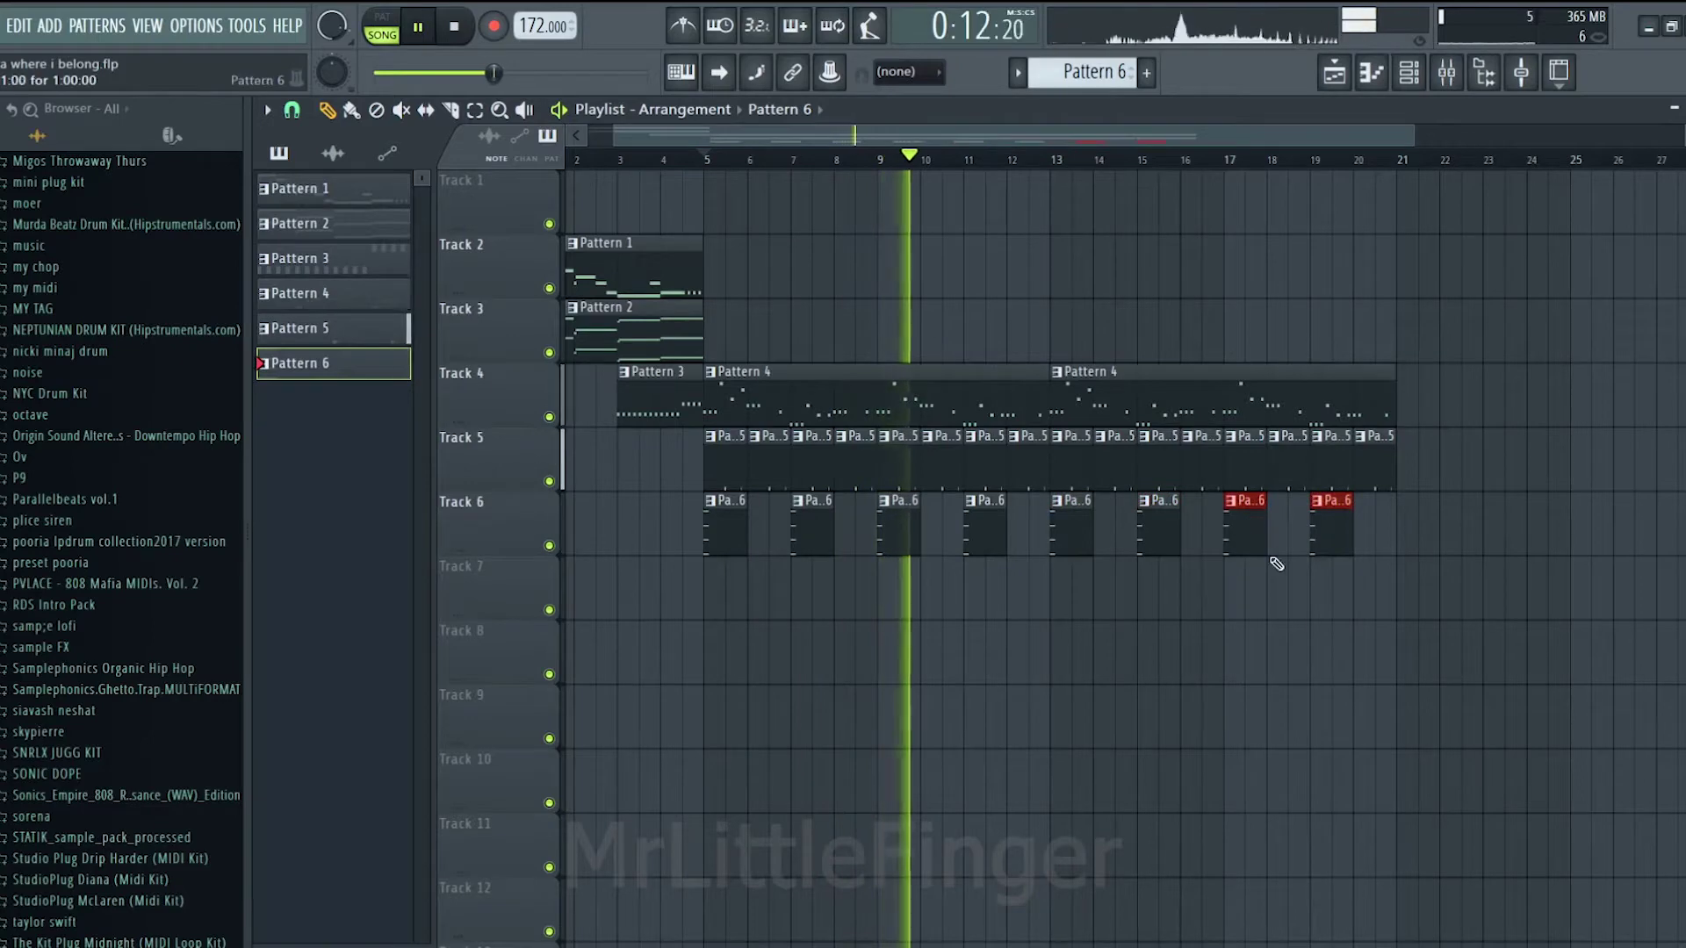
Step: Create Pattern 7 and check the envelope settings of 3x Osc #3
click(1287, 650)
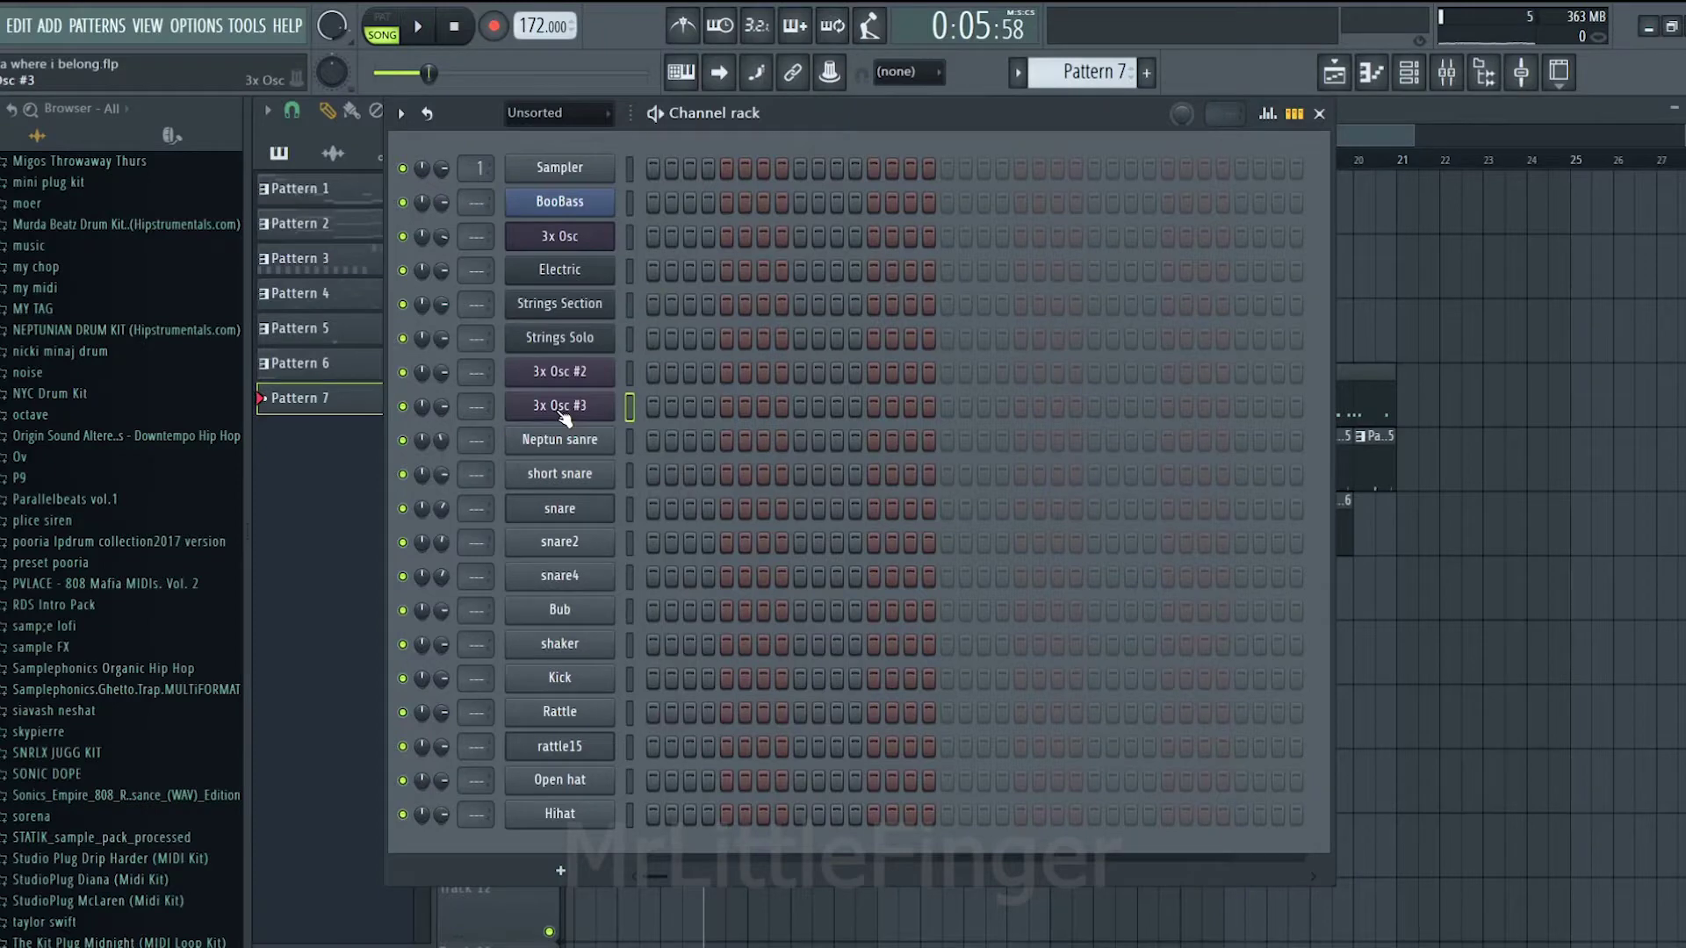
click(561, 413)
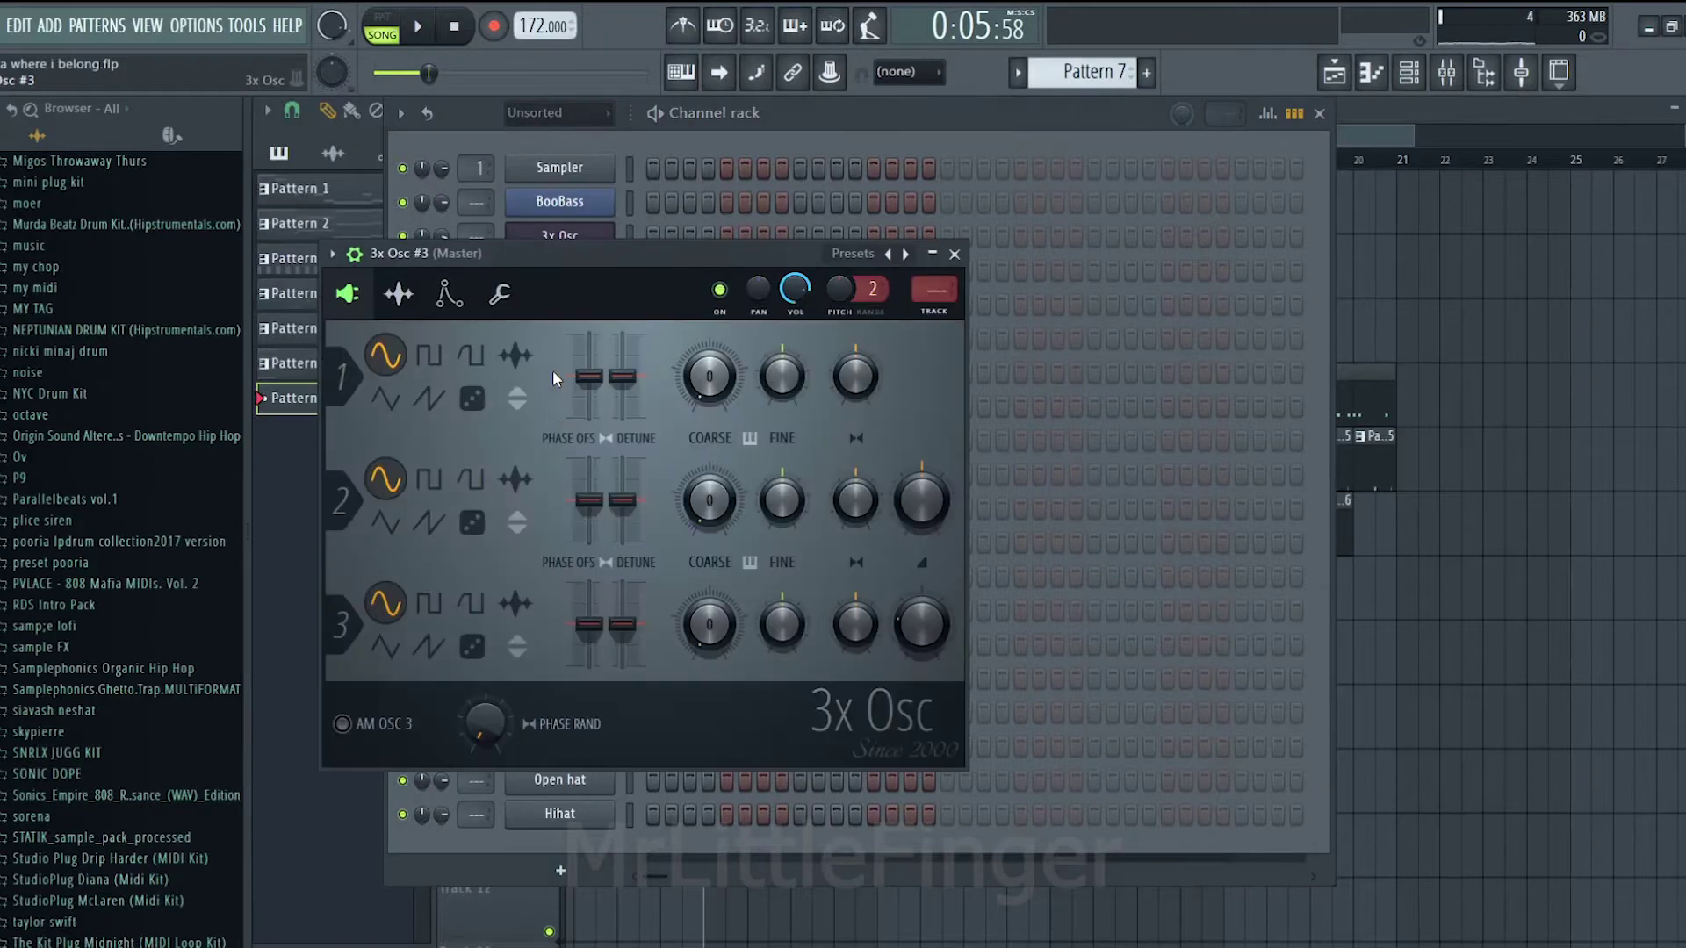
click(446, 295)
click(953, 255)
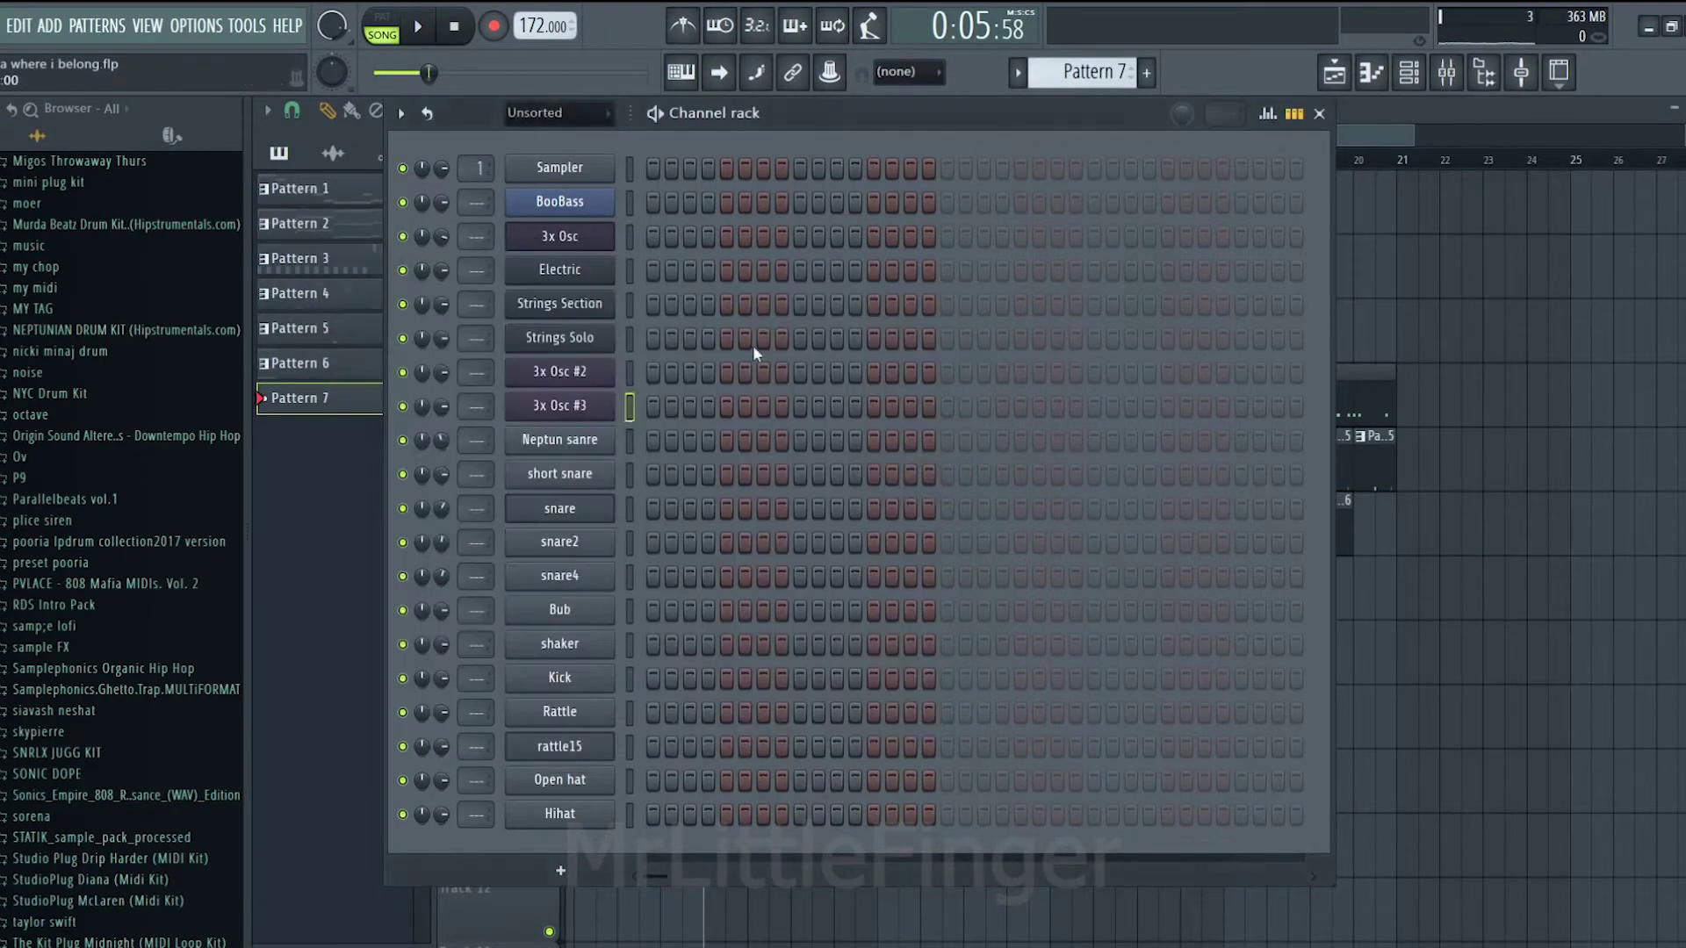
Step: Write one-bar C#3 notes at bars 1 and 3 in the piano roll of 3x Osc #3
right_click(619, 400)
click(619, 399)
right_click(619, 399)
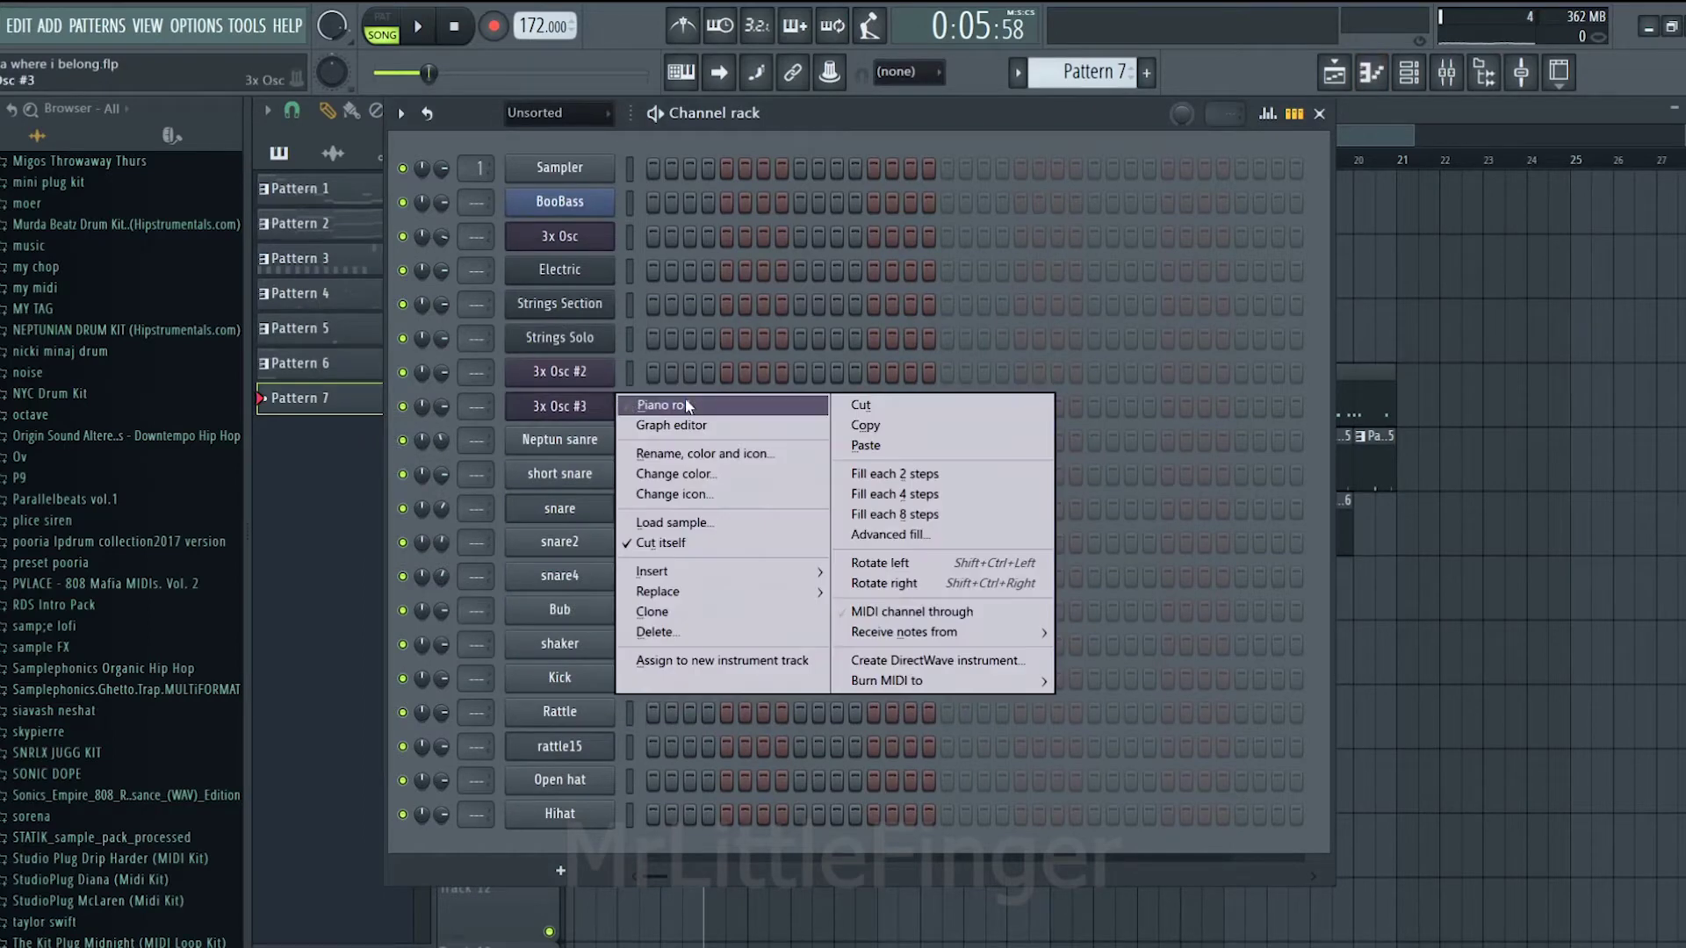
click(658, 408)
click(353, 552)
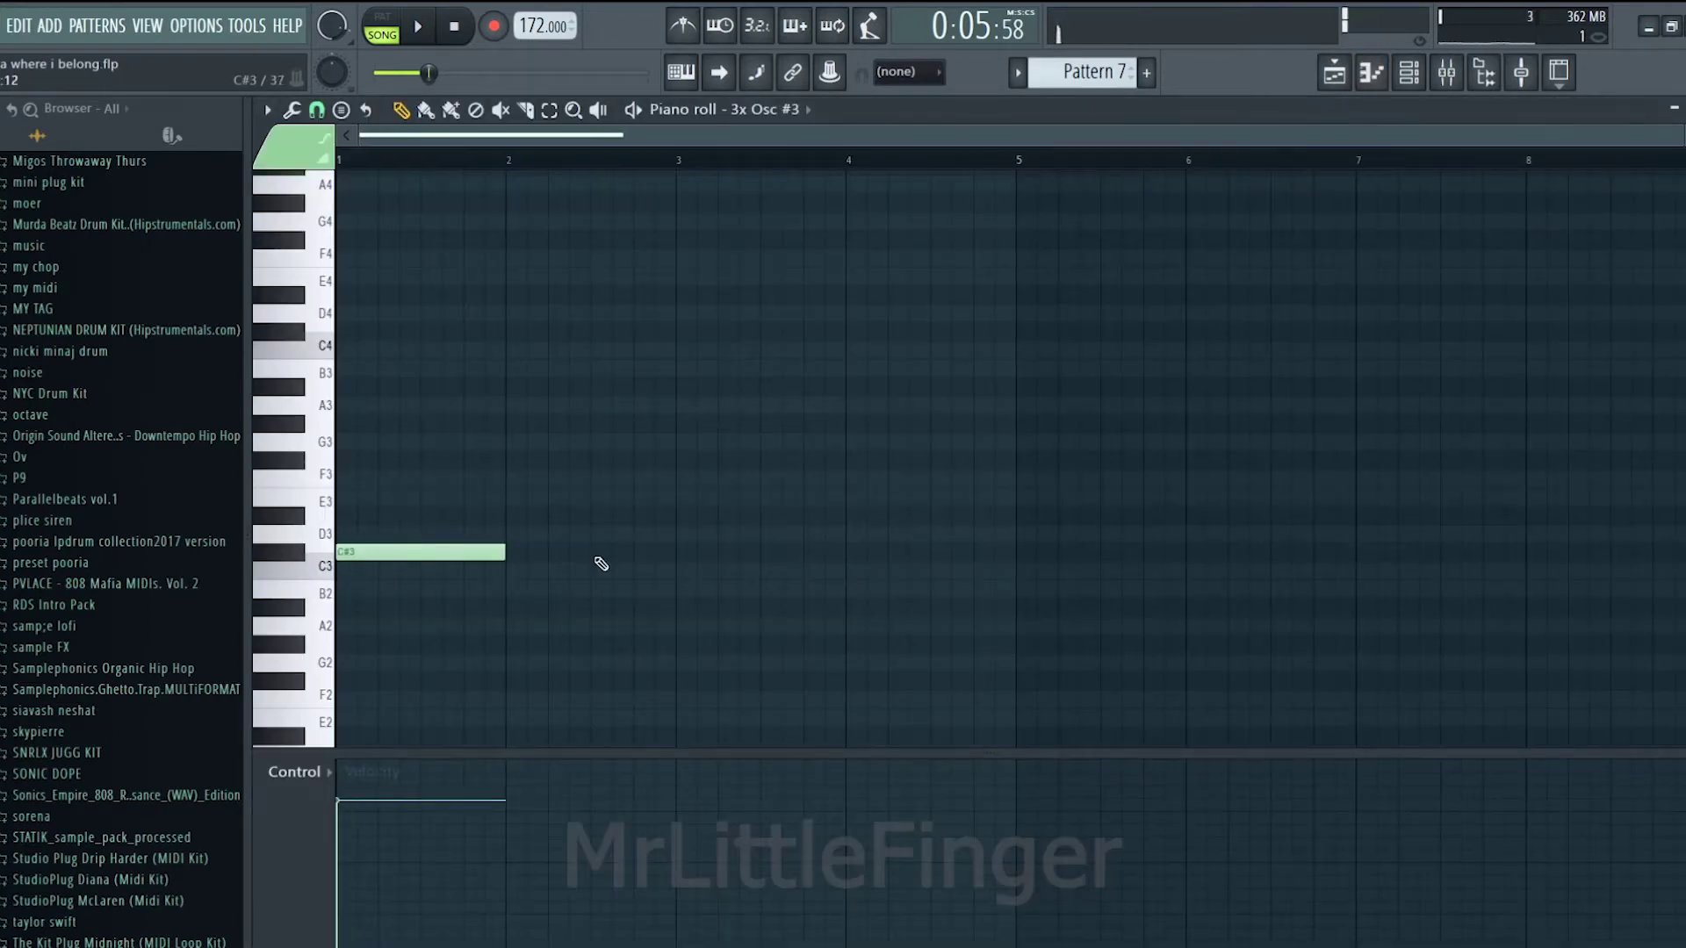
drag(667, 553, 731, 538)
Step: Place four consecutive four-bar Pattern 7 clips on Track 7 from bar 5 through bar 20 while playing the arrangement
click(1338, 88)
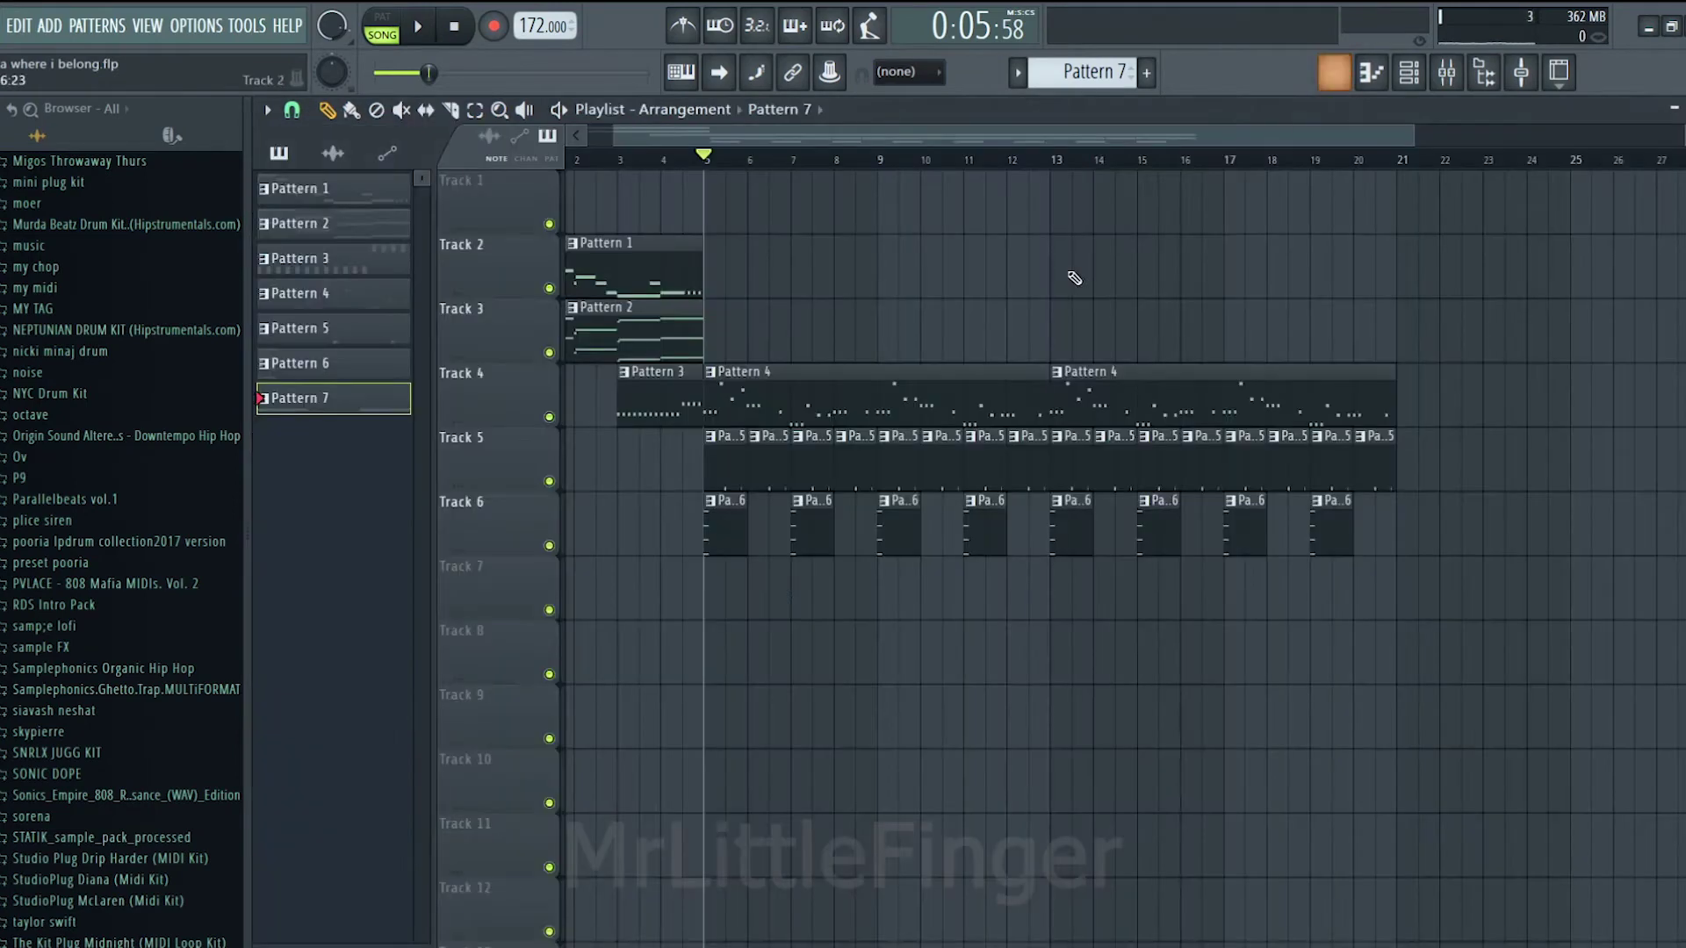
click(713, 590)
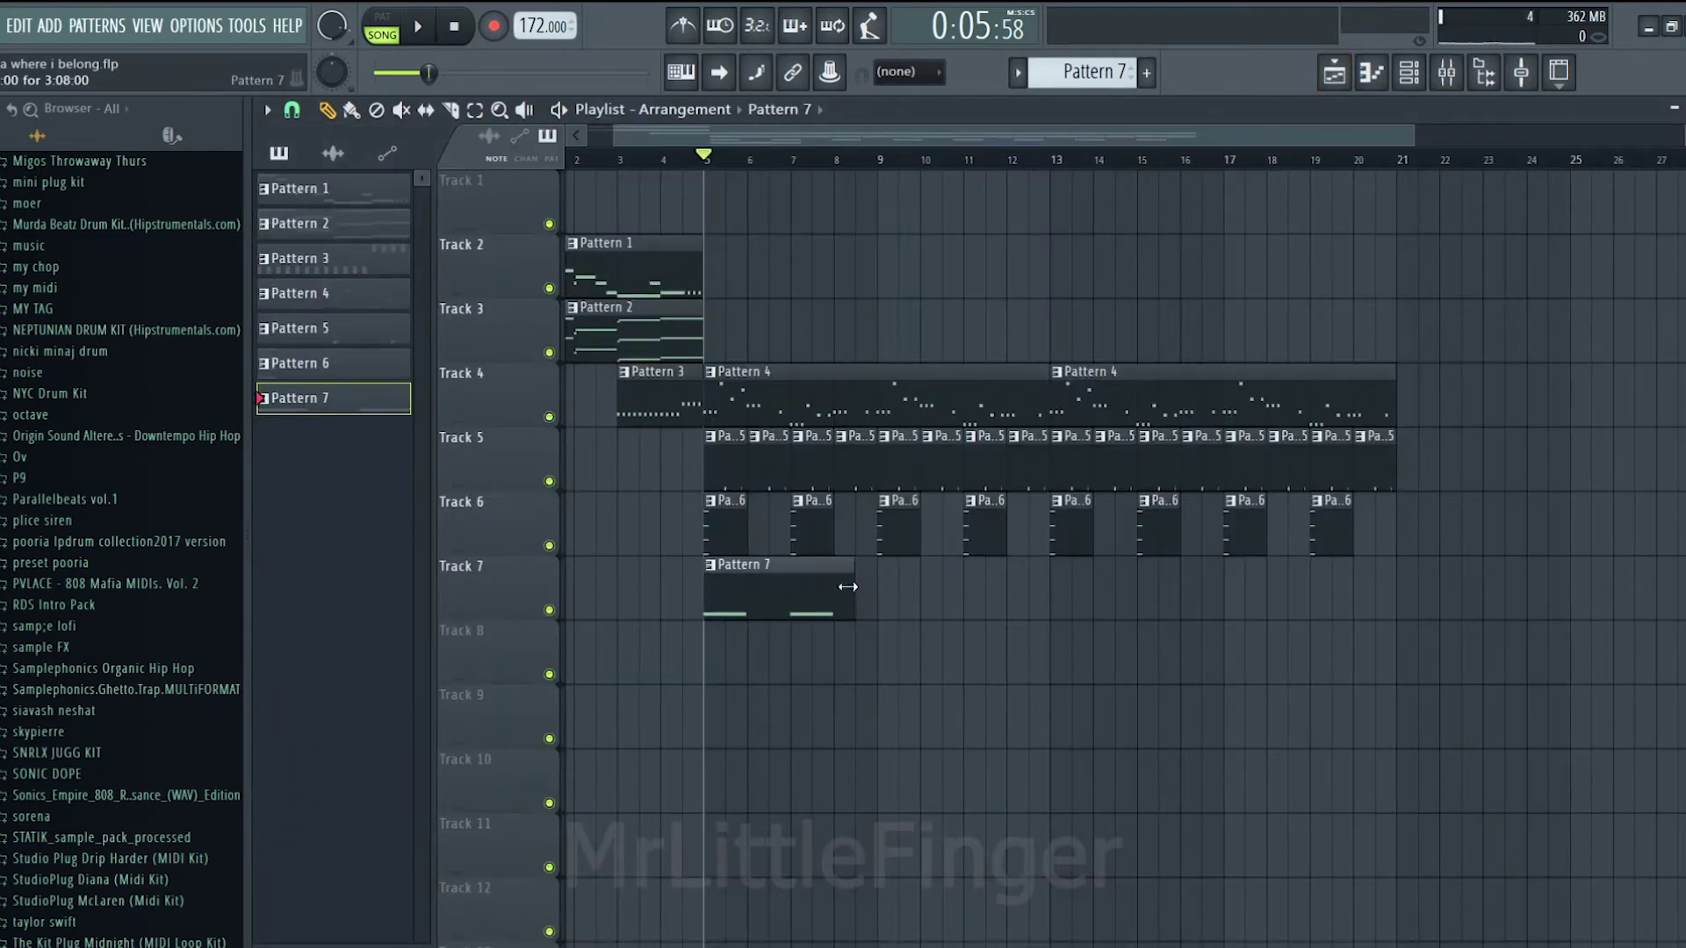
key(space)
click(895, 603)
click(1065, 604)
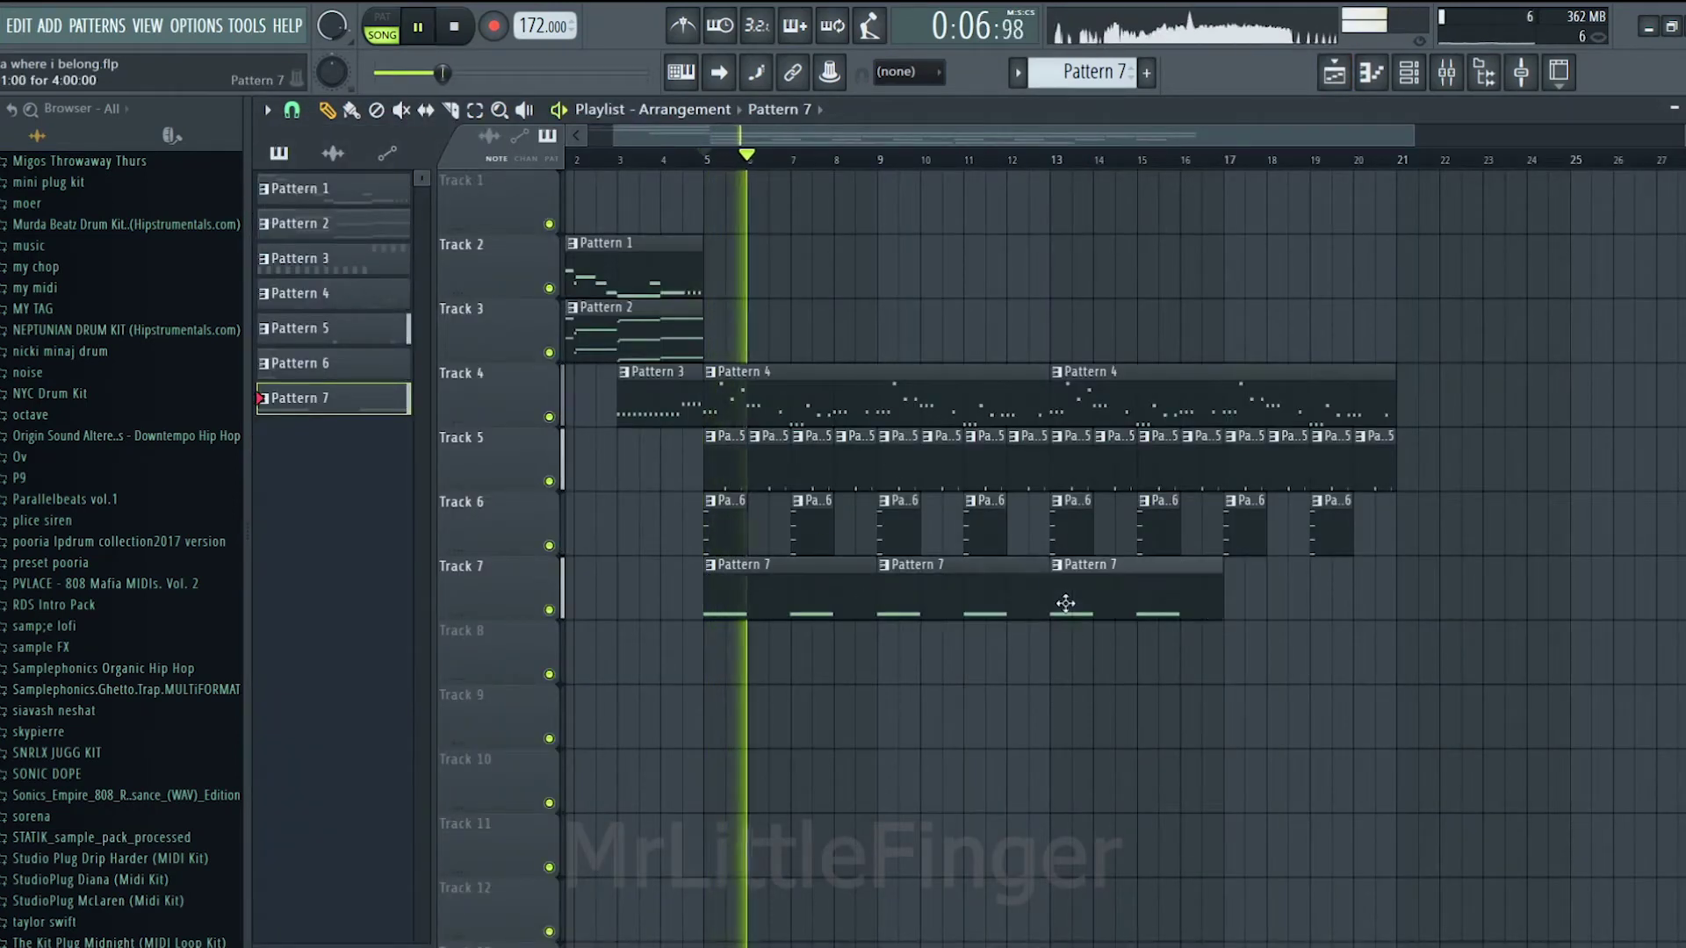
click(1229, 606)
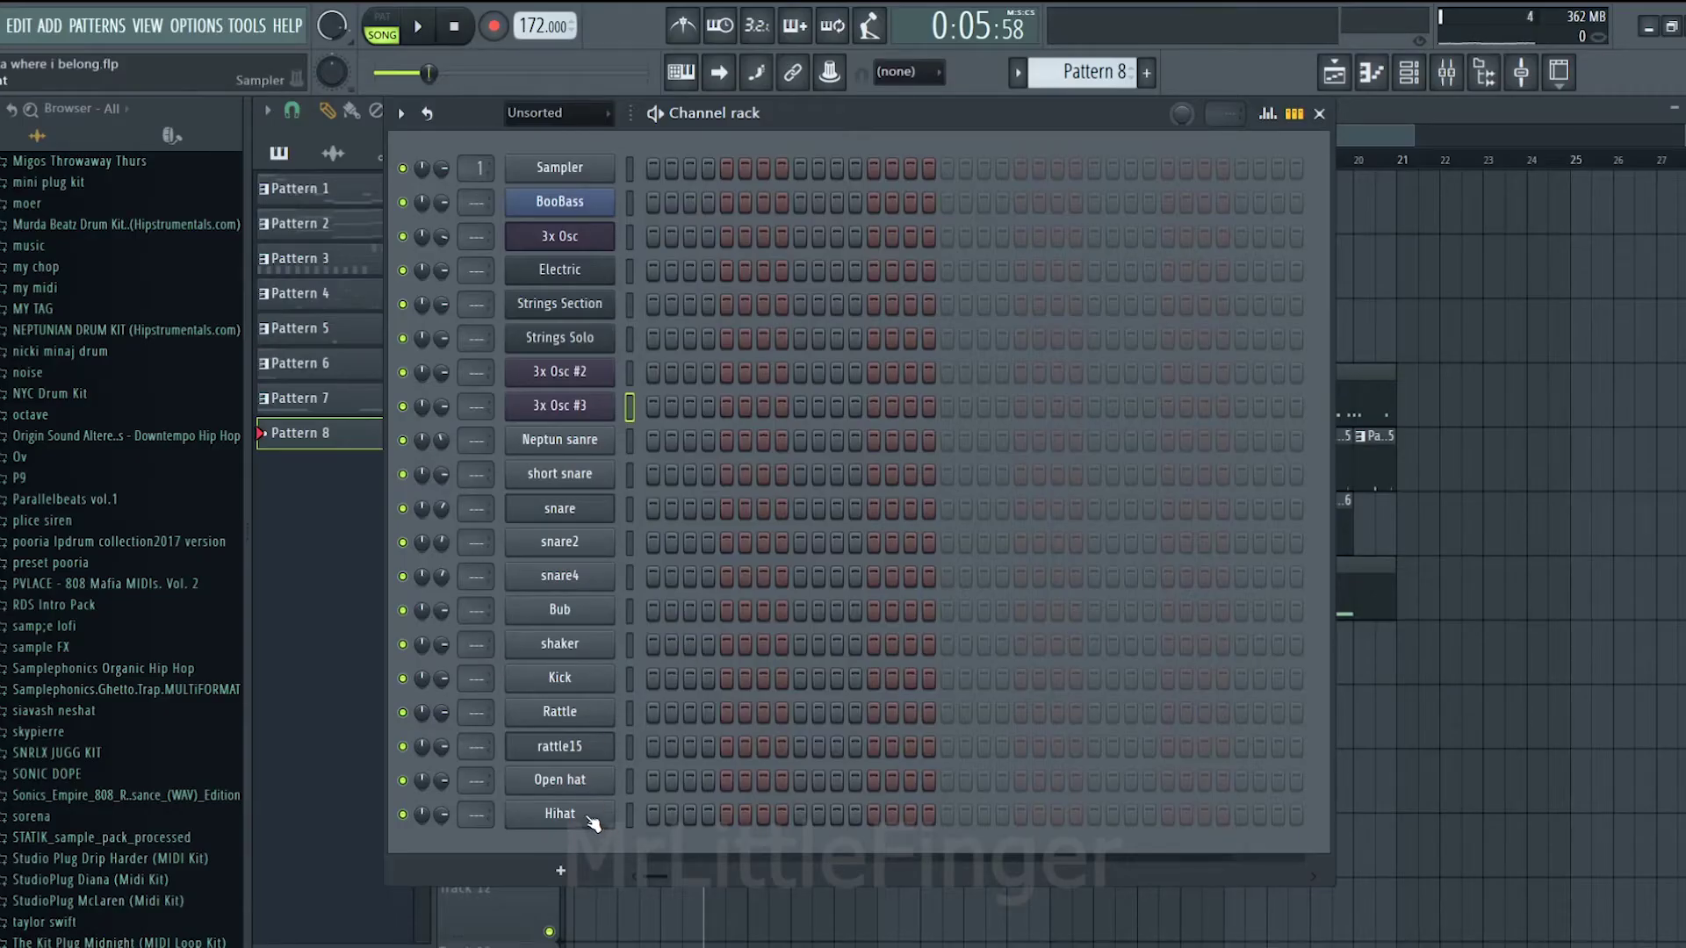
Step: Fill the Hihat channel with evenly spaced hits in Pattern 8 and check its sample settings
right_click(593, 823)
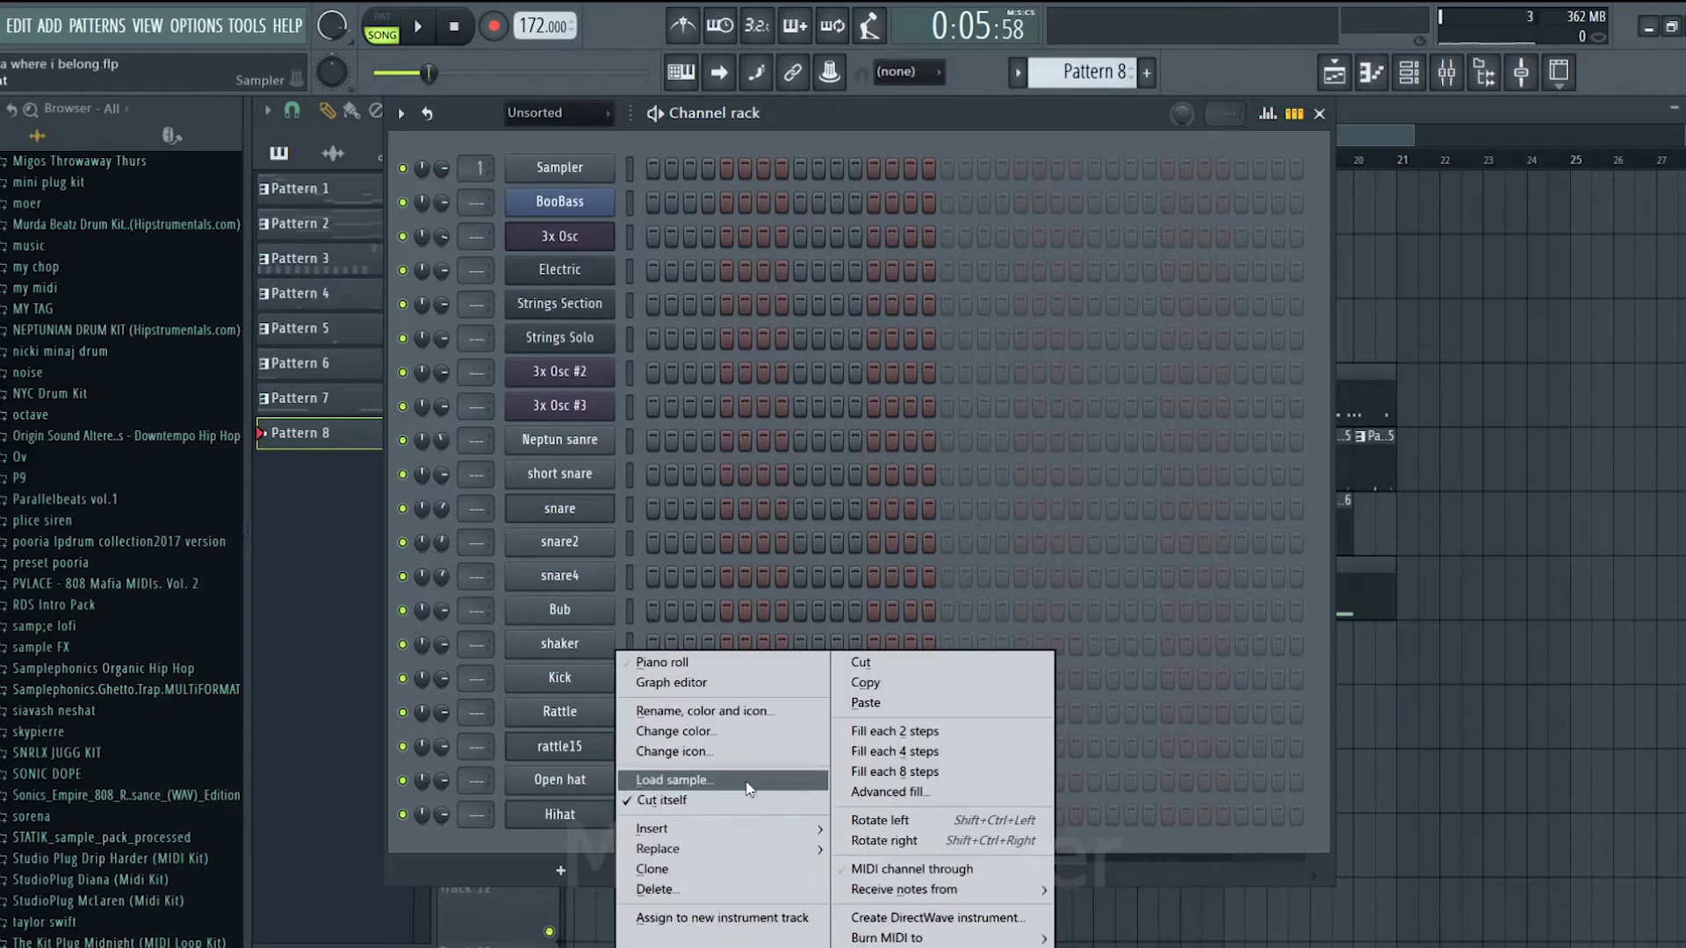
click(885, 744)
click(563, 825)
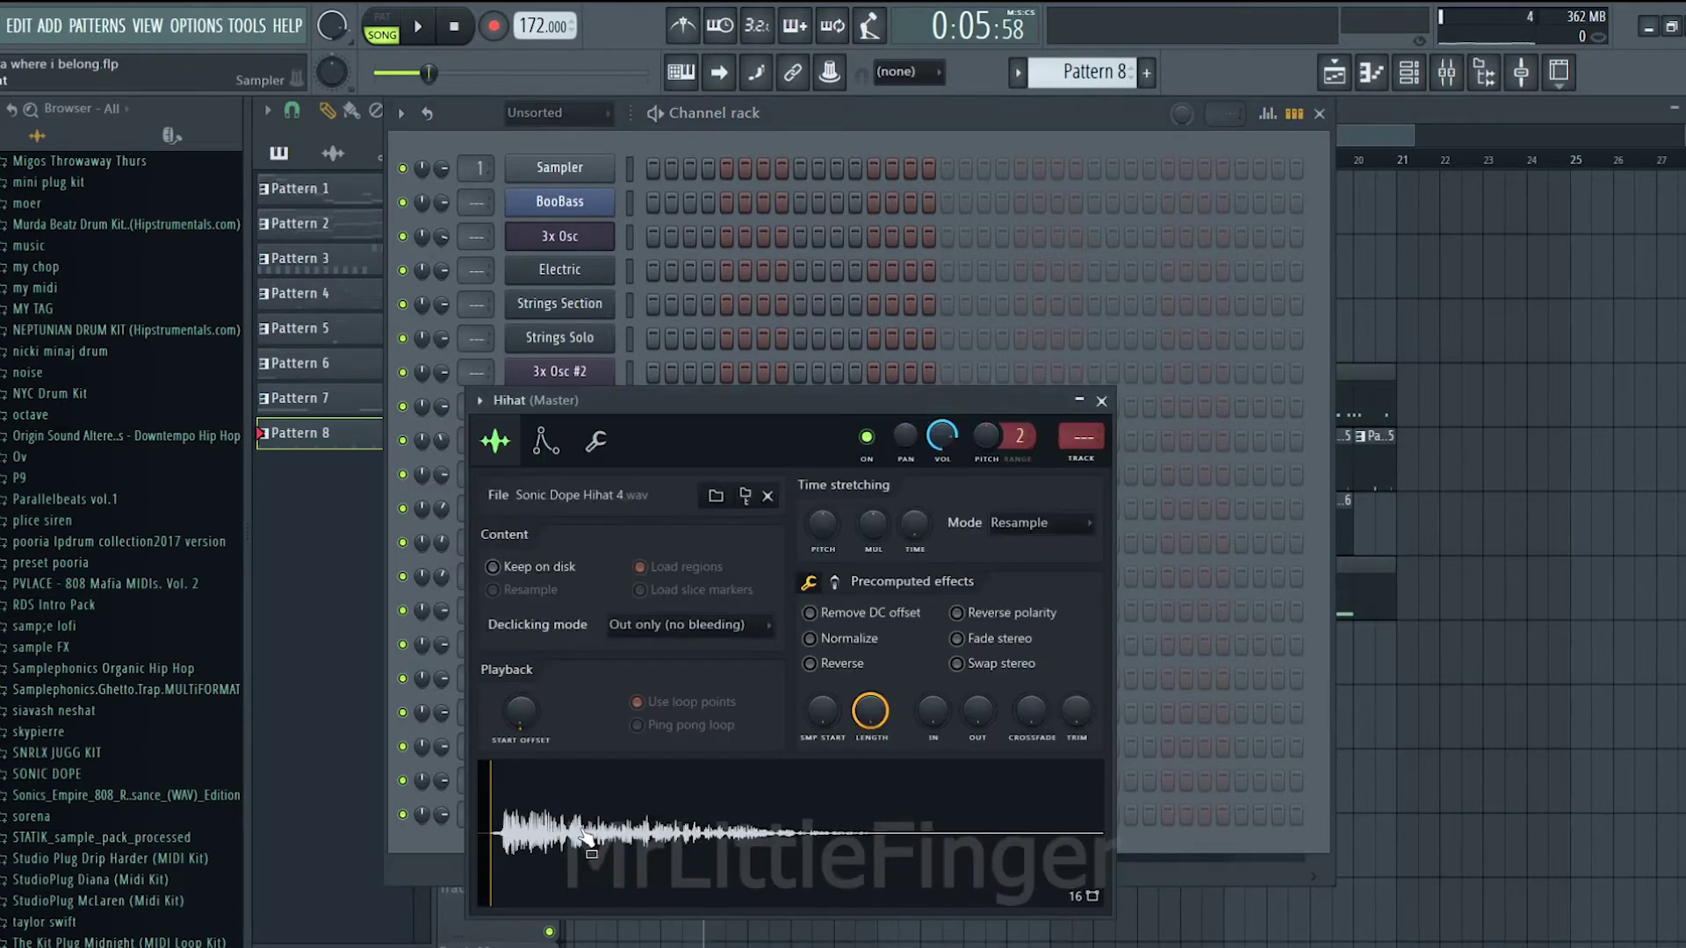
Step: Place Pattern 8 on Track 8 at bar 5 of the playlist and duplicate it along the track
key(F5)
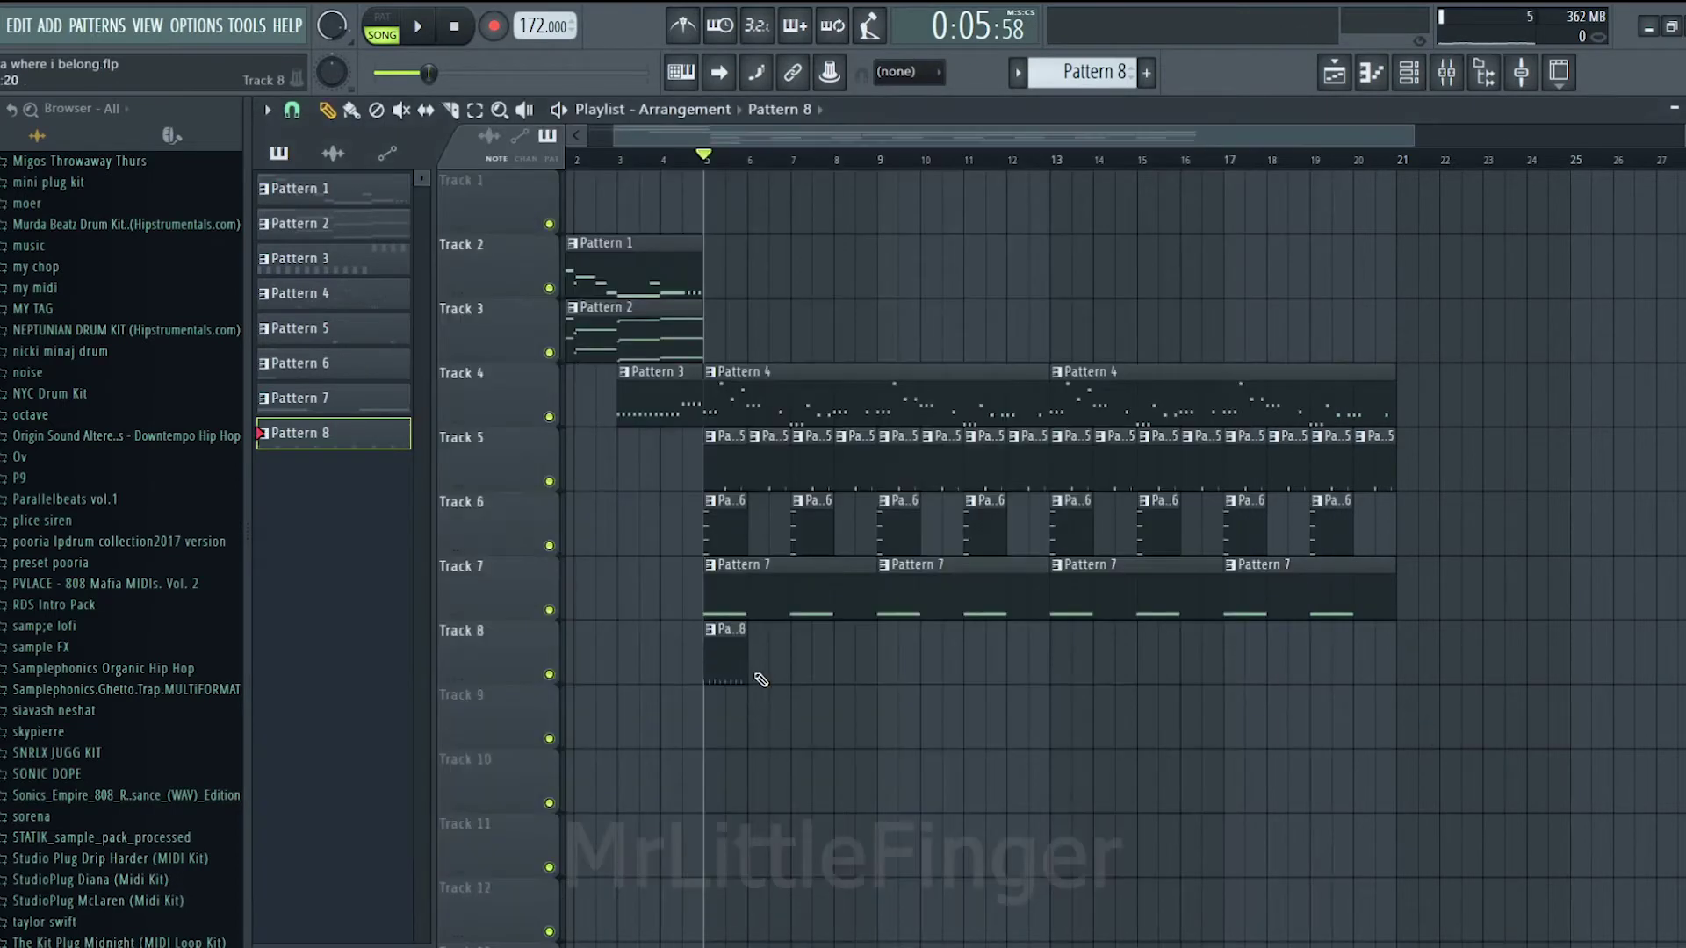
key(ctrl+b)
key(ctrl+b)
key(ctrl+b)
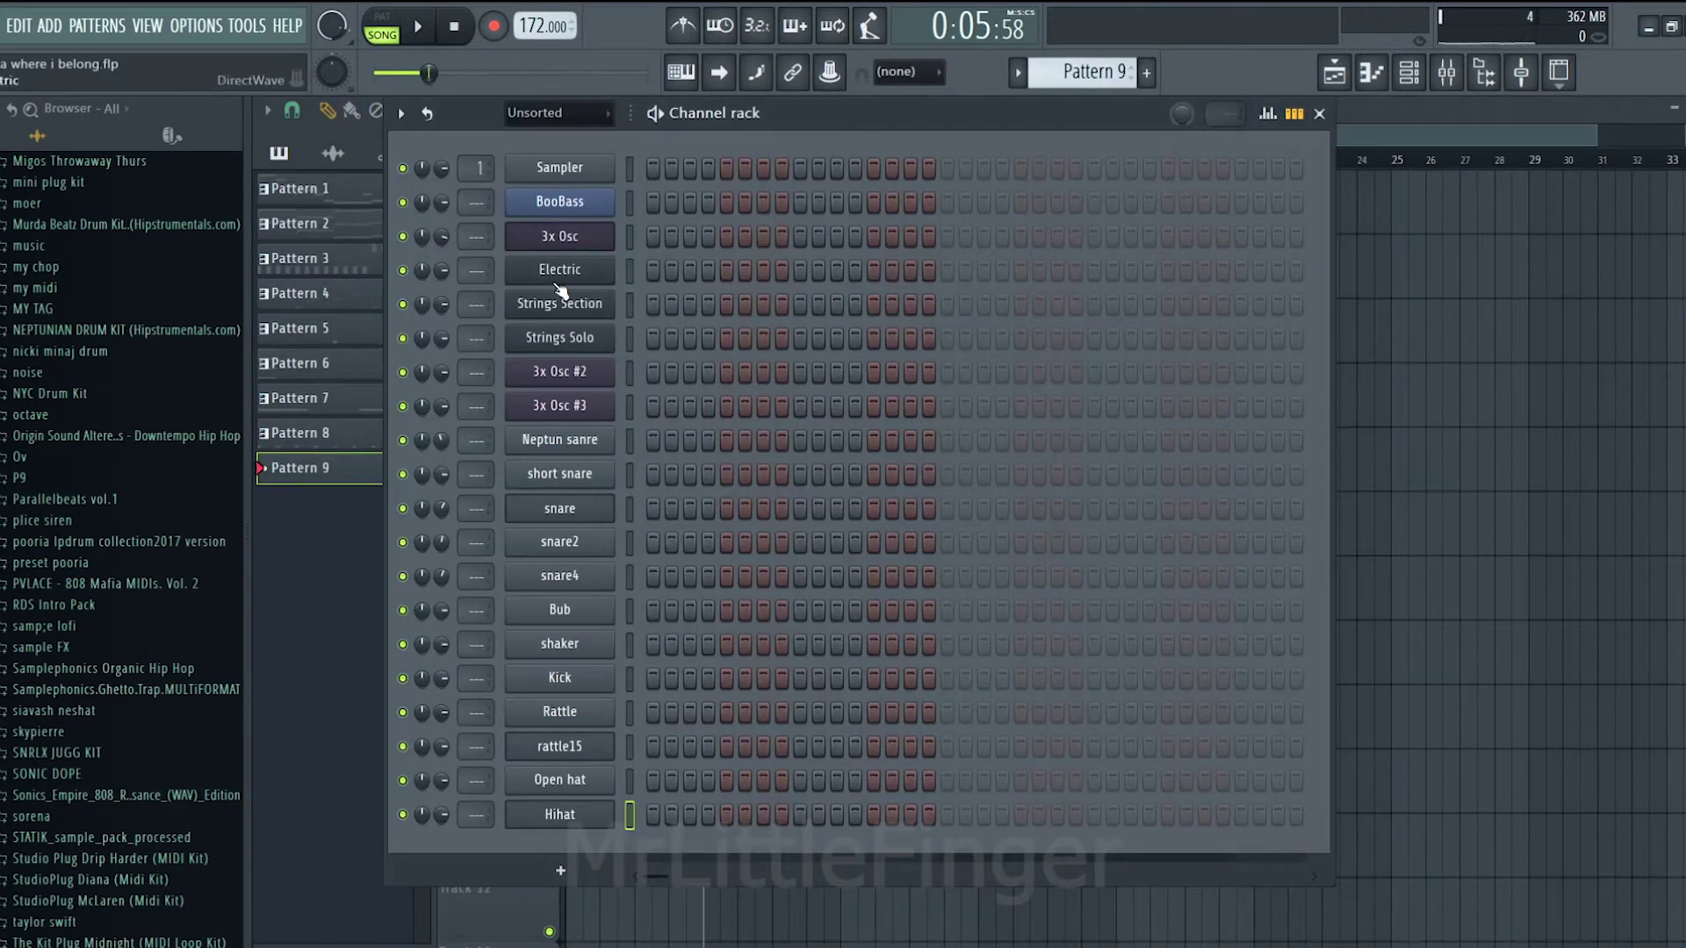
Step: Audition the Electric instrument in DirectWave and open its piano roll for Pattern 9
click(583, 271)
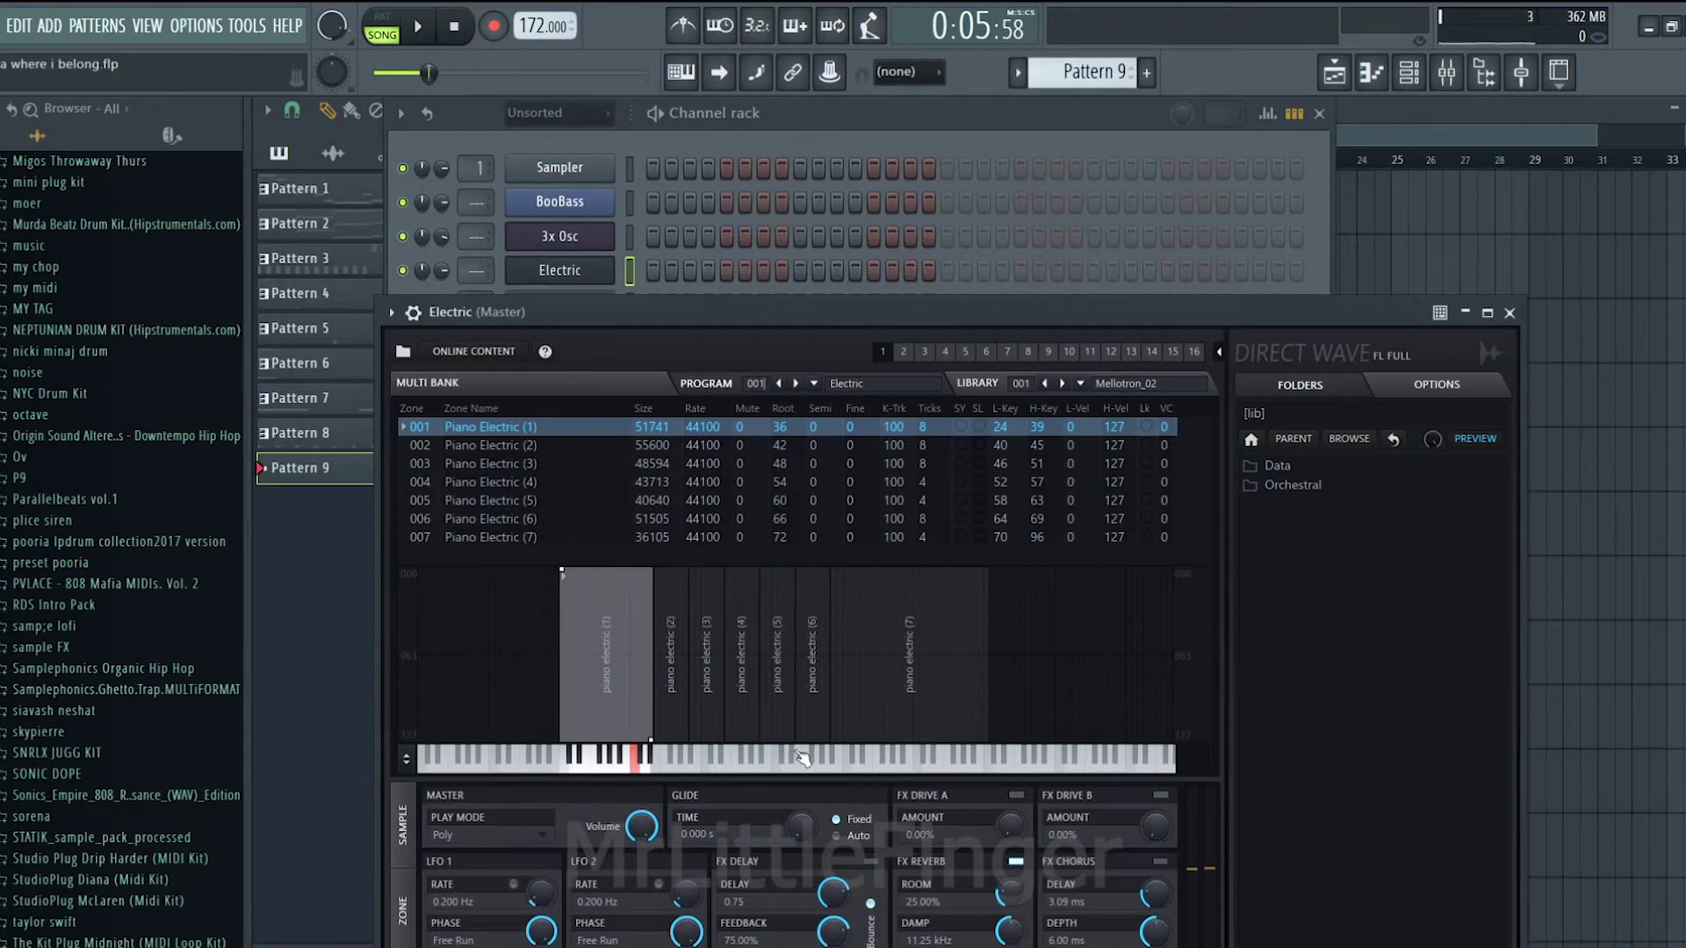
right_click(583, 272)
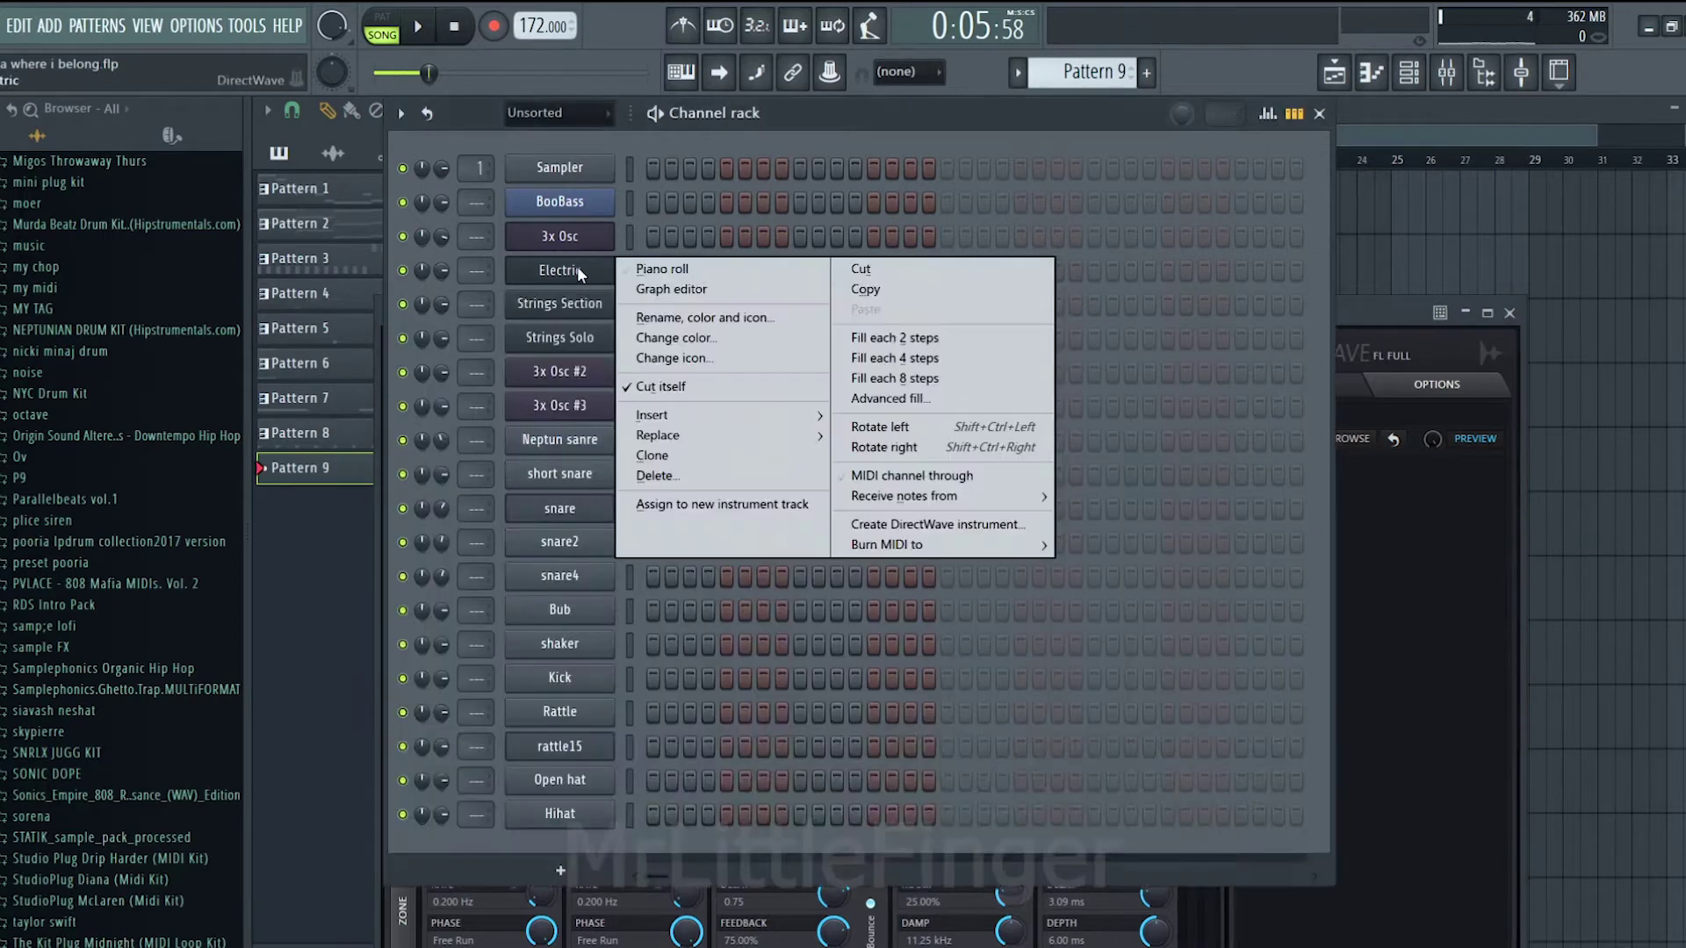
click(668, 267)
Step: Write a three-beat Electric chord of G#5, B5 and D#6 starting on the second beat of bar 2
scroll(441, 404, up, 3)
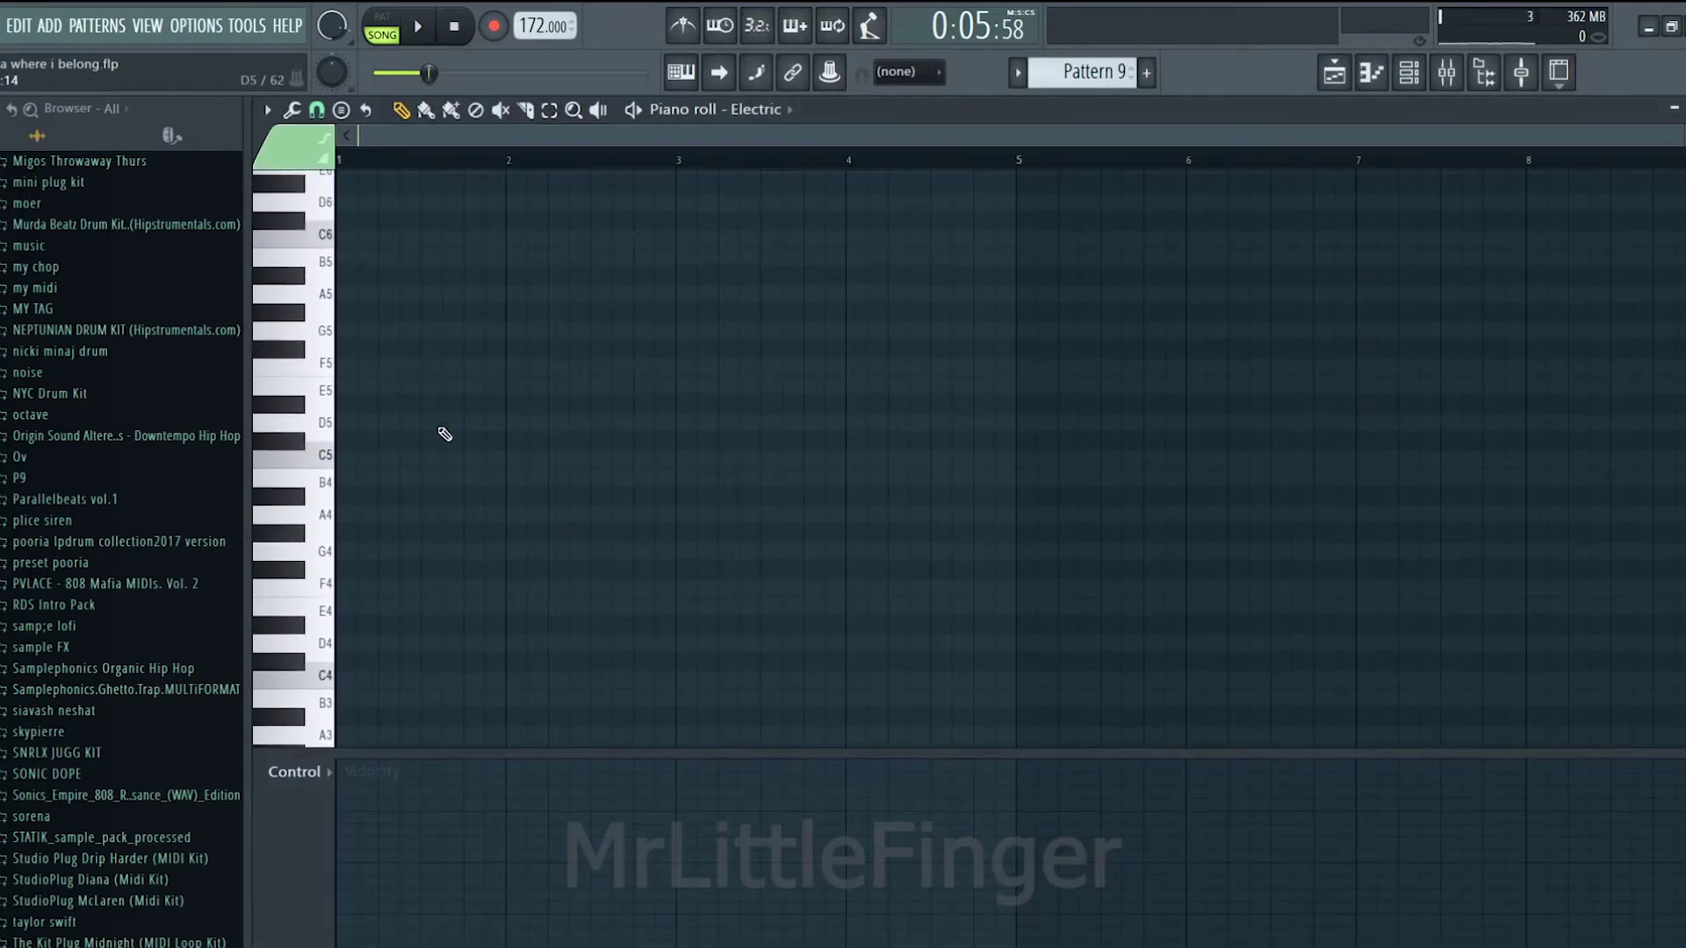
drag(465, 363, 569, 303)
scroll(564, 388, up, 8)
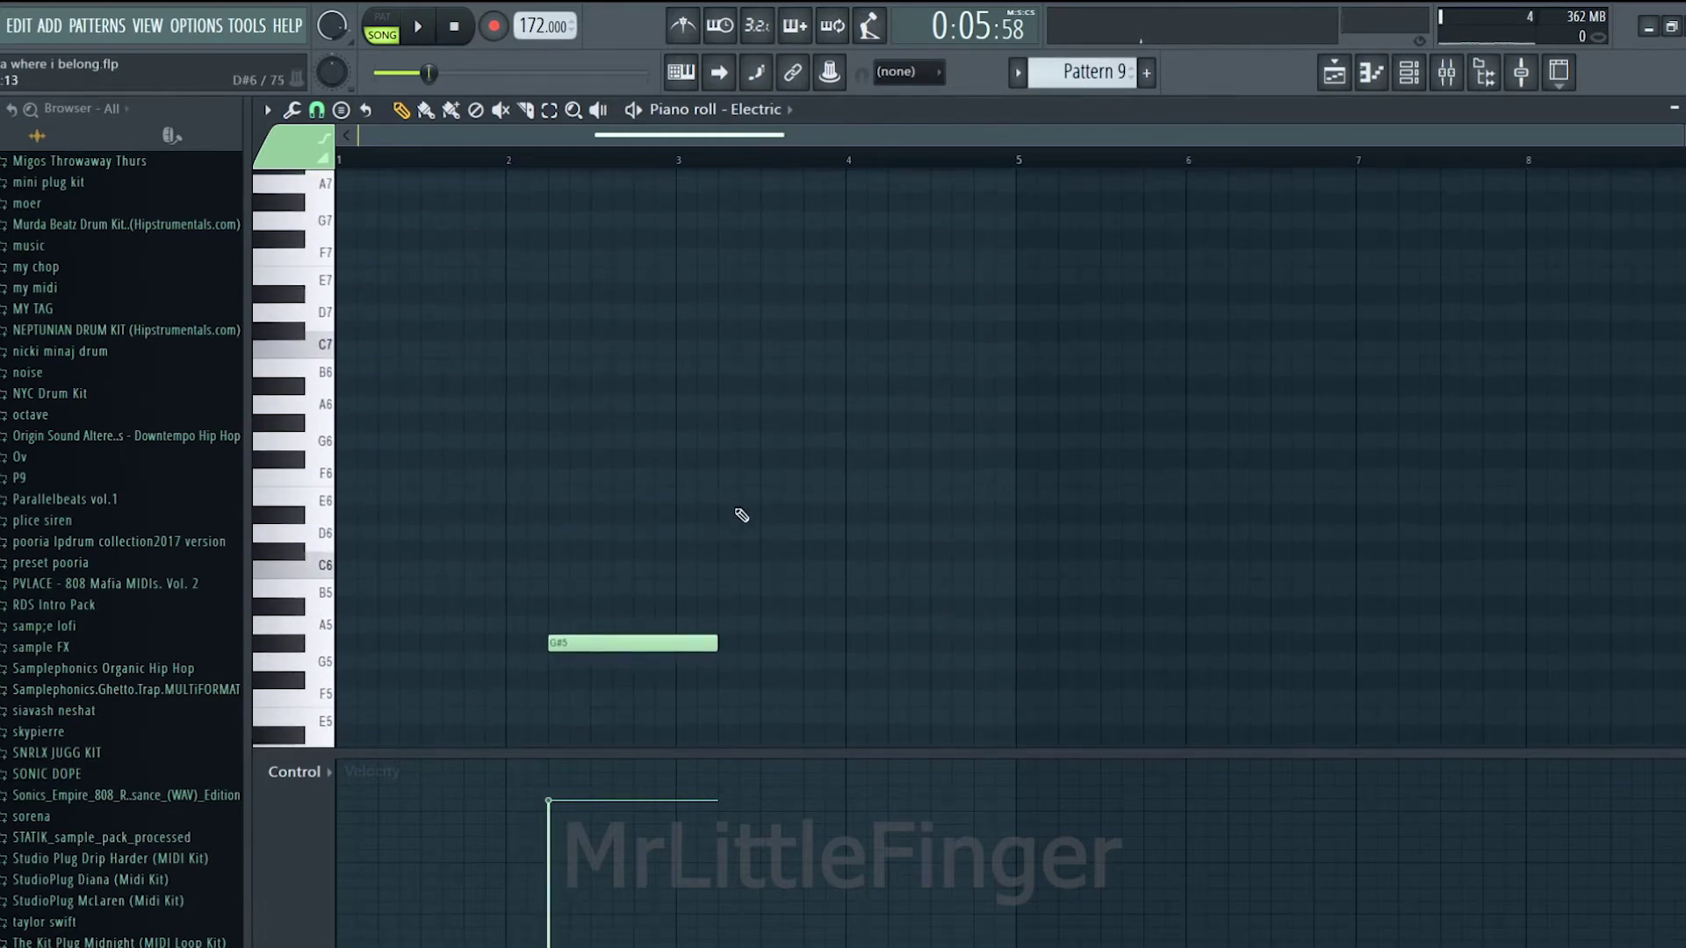
scroll(724, 606, down, 1)
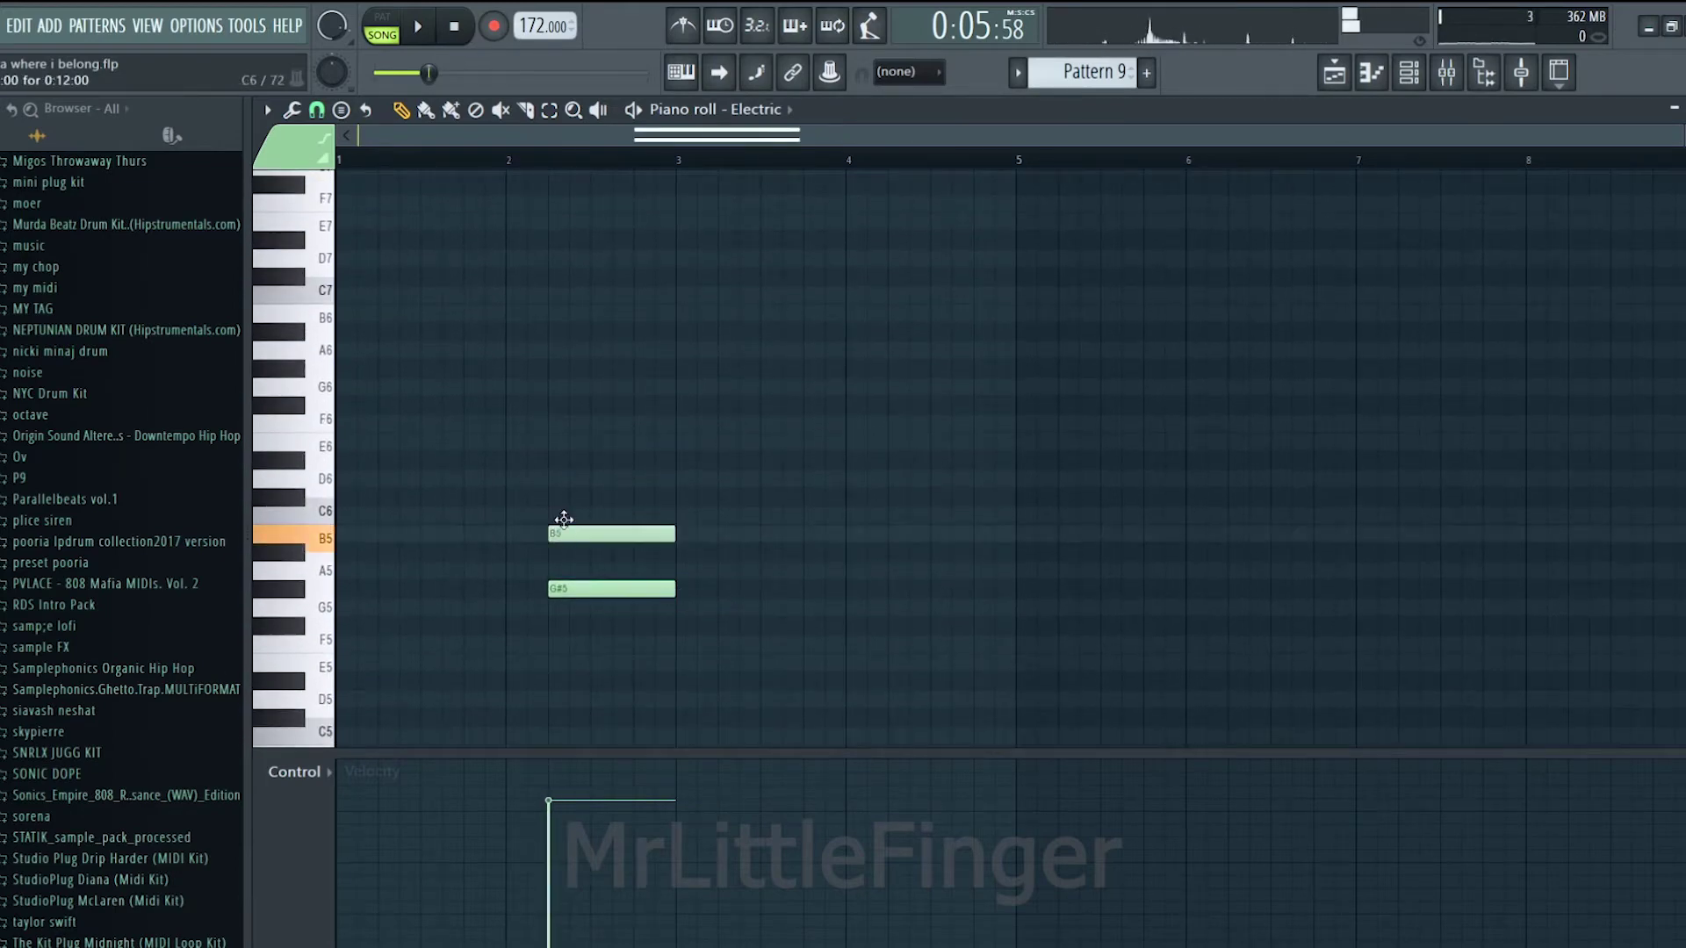
Step: Strum the three-note Electric chord so its notes start slightly staggered from lowest to highest
drag(625, 416, 582, 634)
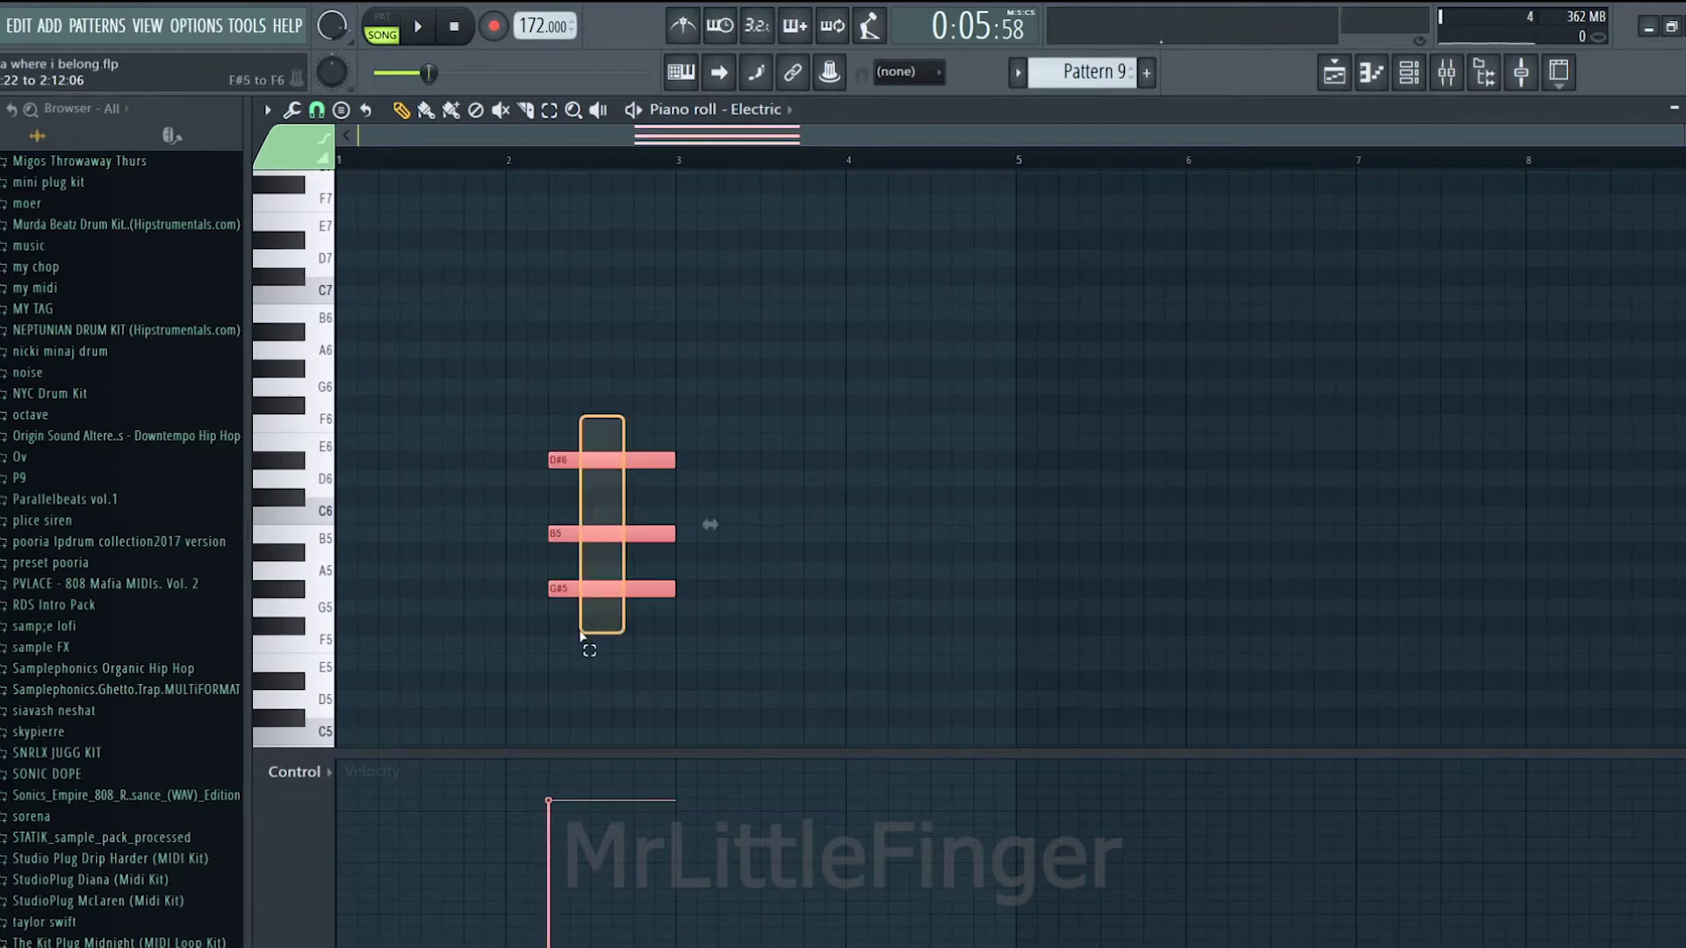
key(alt+s)
key(Return)
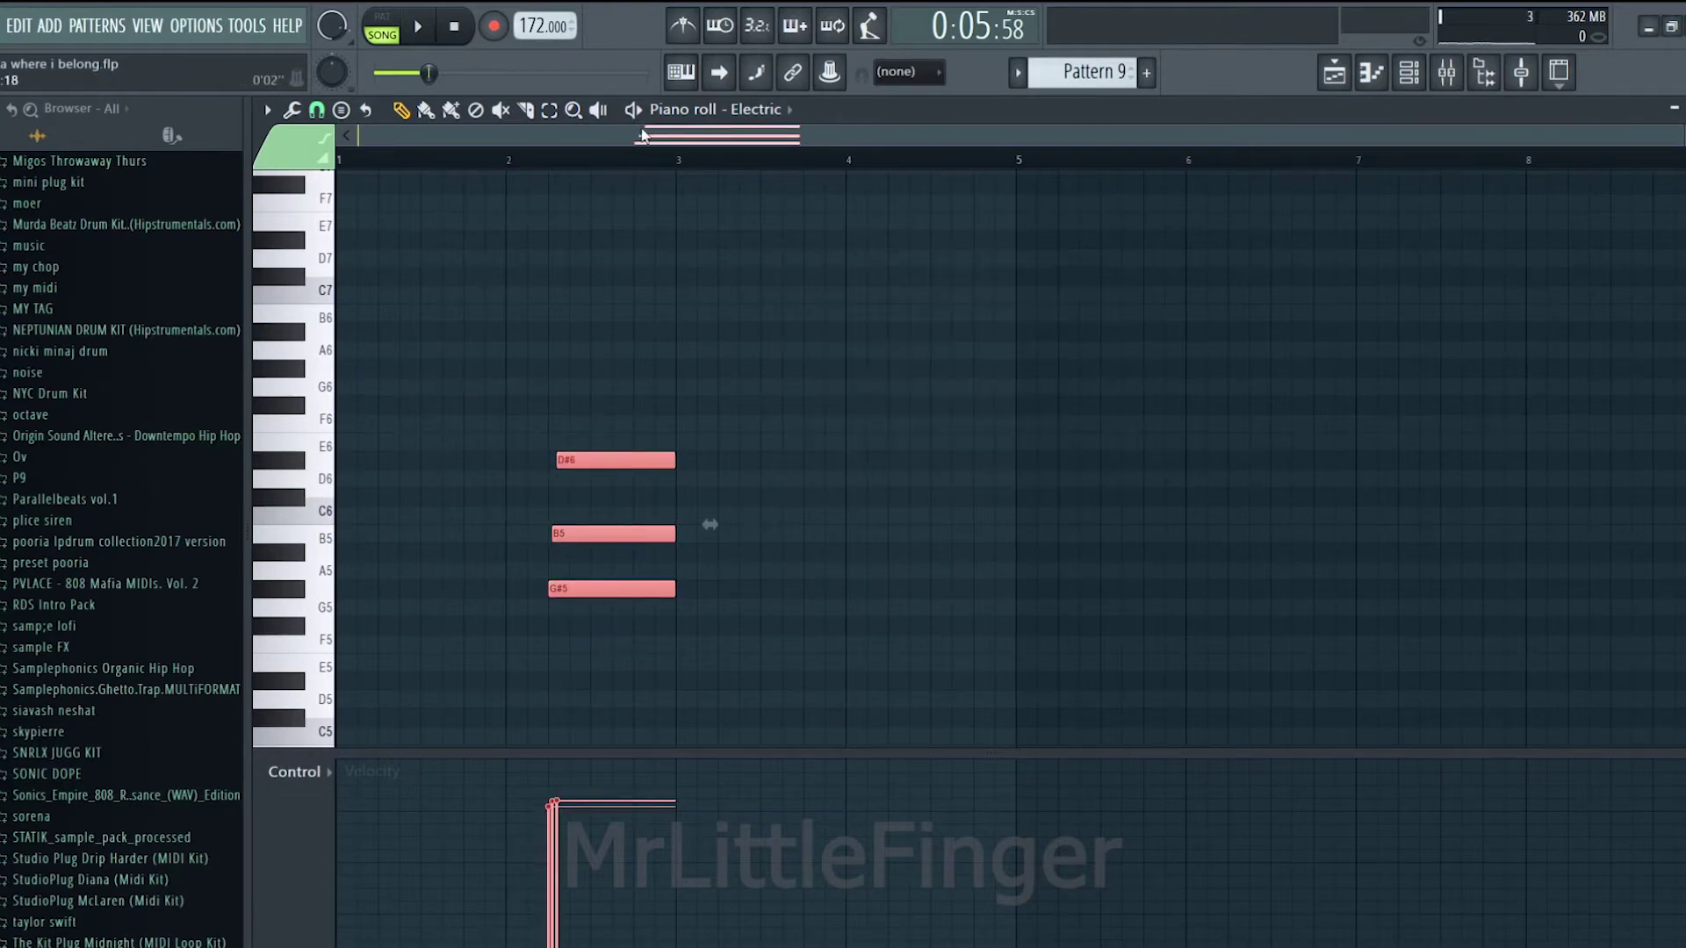
Step: Copy the Electric chord to bar 4 with its lowest note moved to F#5, and repeat both chords in bars 6 and 8
key(space)
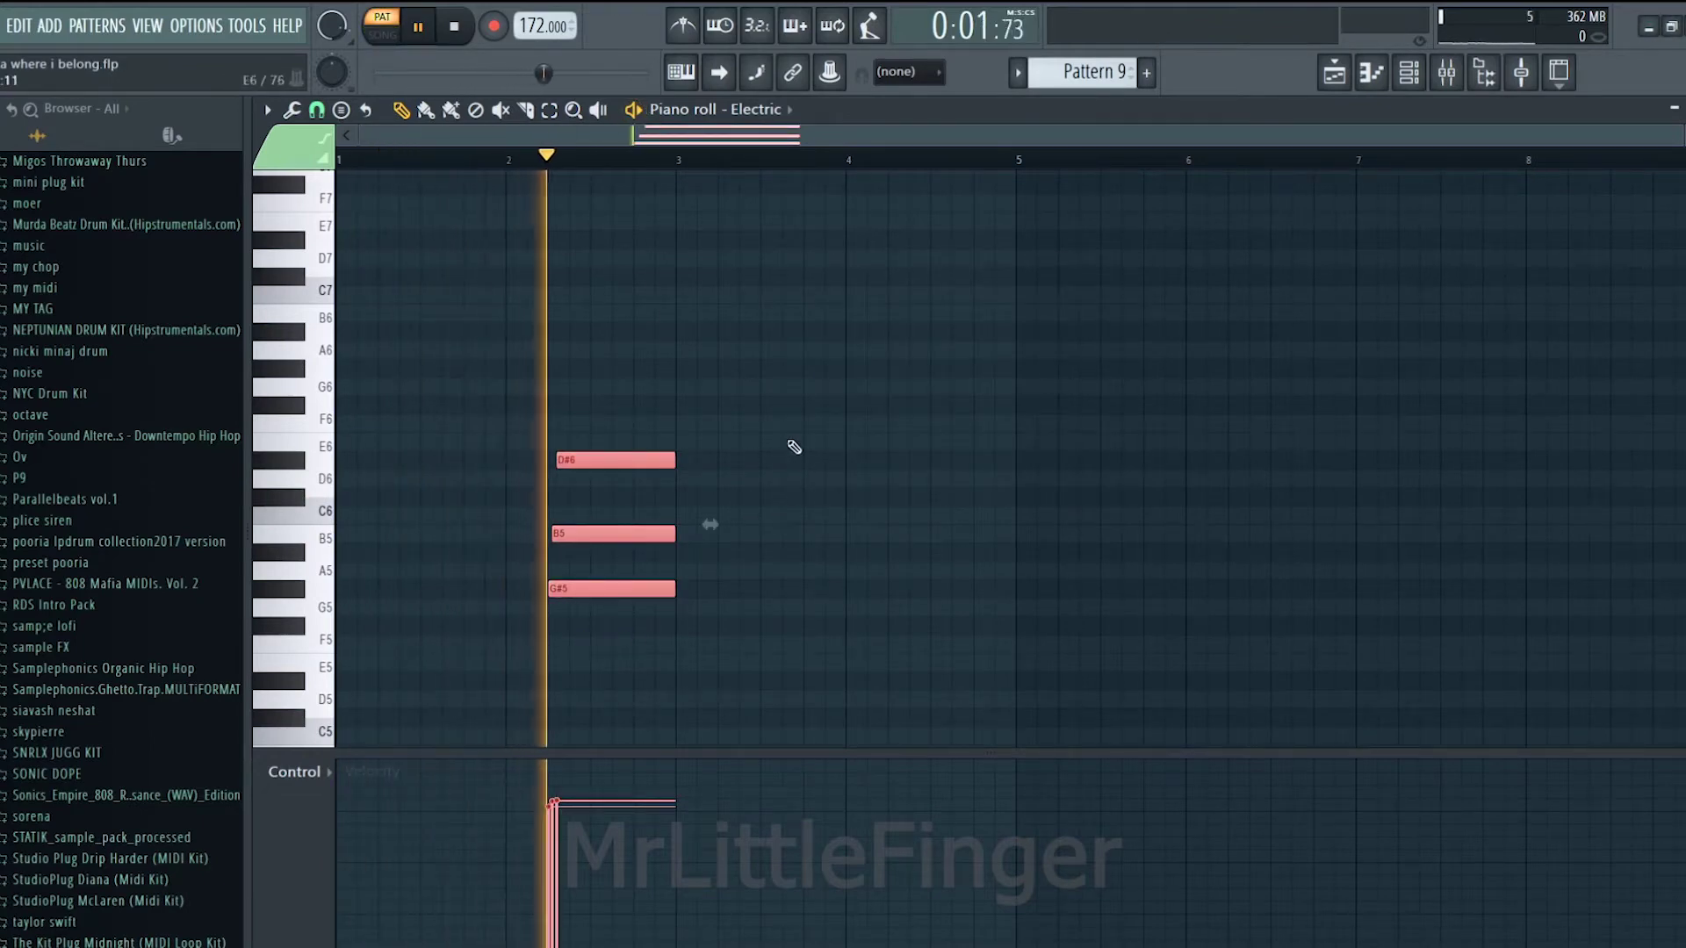
mouse_move(695, 365)
mouse_down()
mouse_move(583, 612)
mouse_move(933, 591)
mouse_move(933, 625)
mouse_up()
click(918, 662)
mouse_move(1092, 399)
mouse_down()
mouse_move(861, 546)
mouse_move(553, 672)
mouse_up()
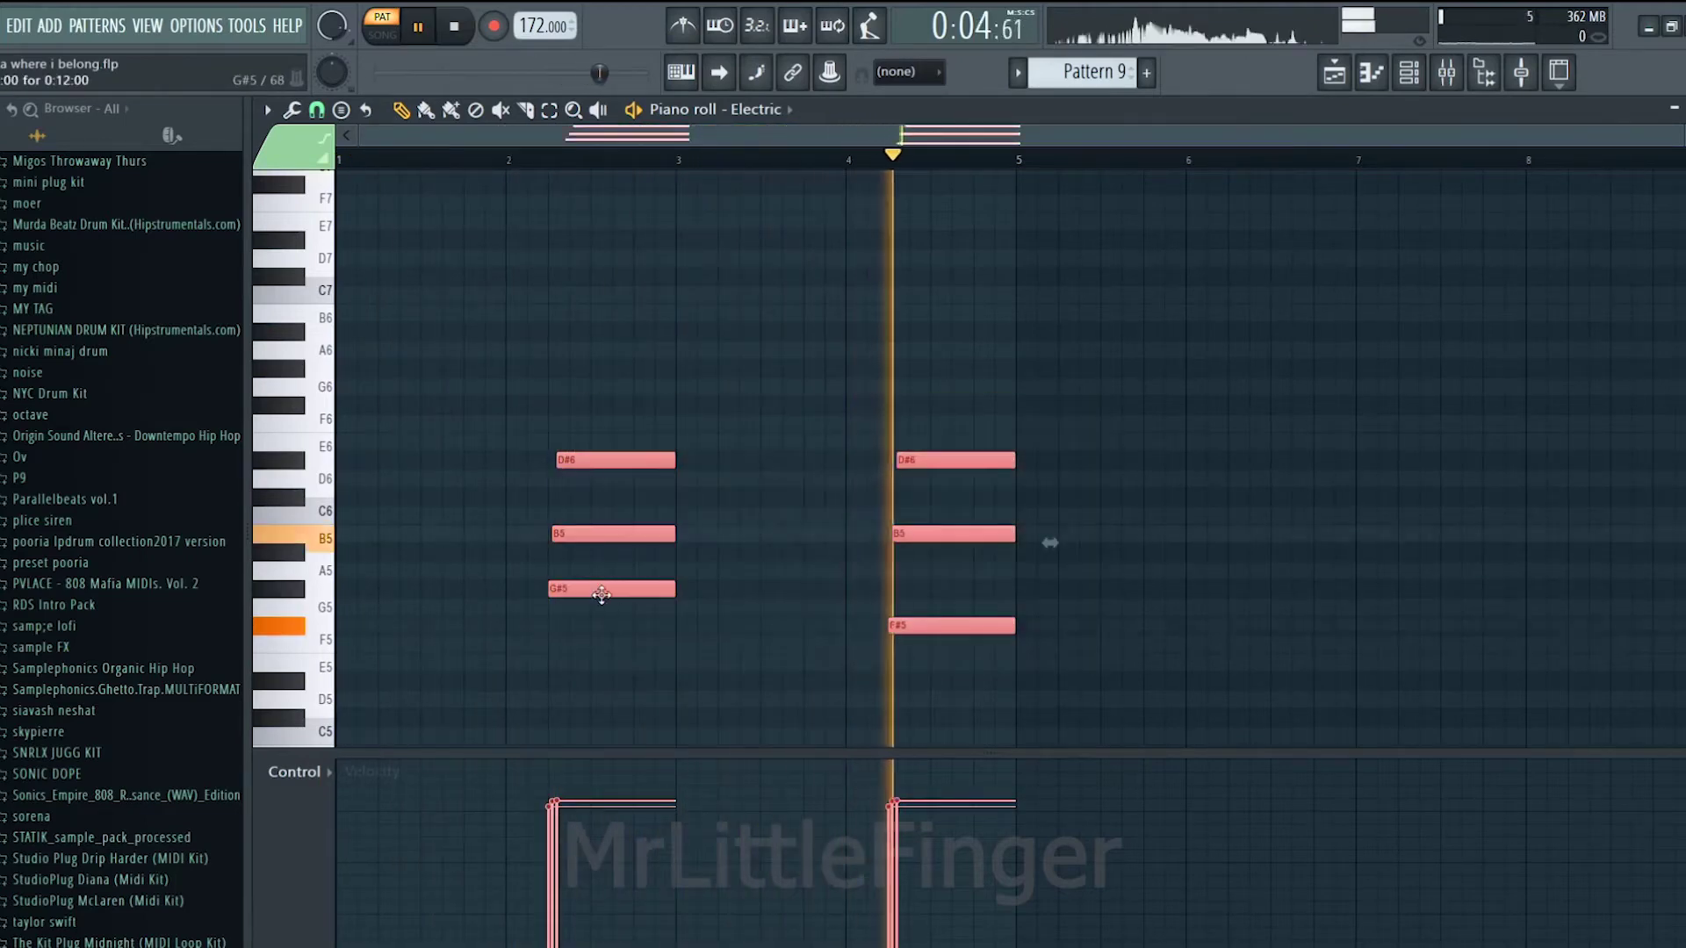
drag(601, 594, 1281, 594)
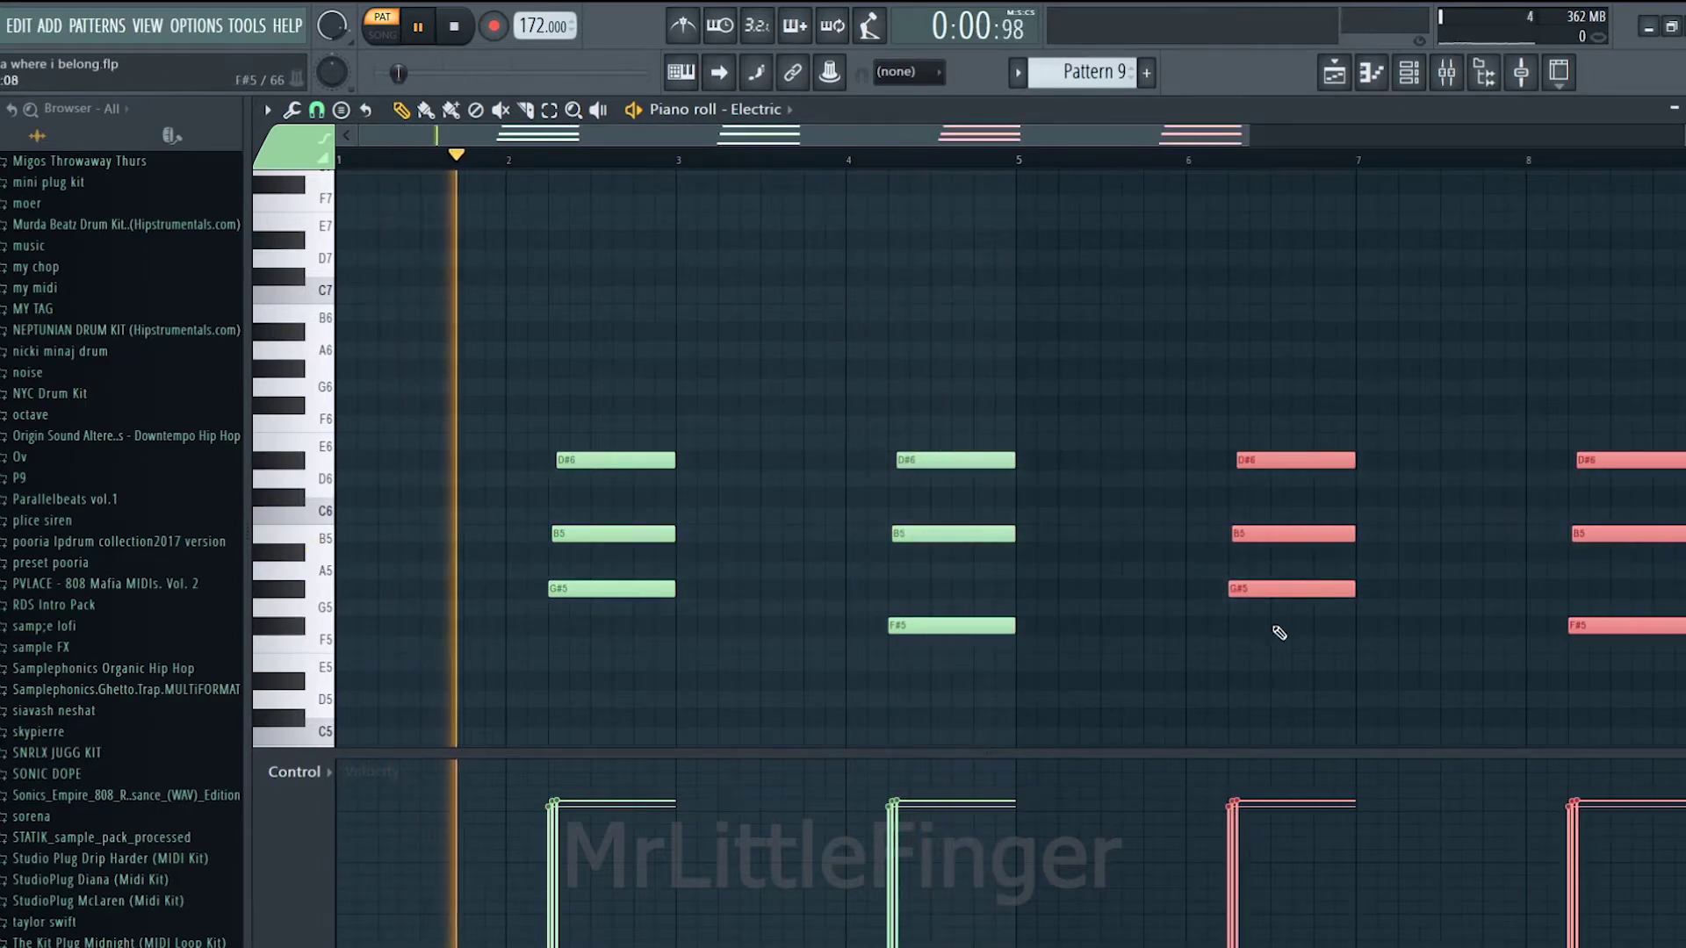
Step: Set the velocity of the B5 note in bar 4's chord to about 68% and adjust the D#6 note of bar 8's chord
drag(1029, 555, 966, 530)
drag(894, 849, 896, 827)
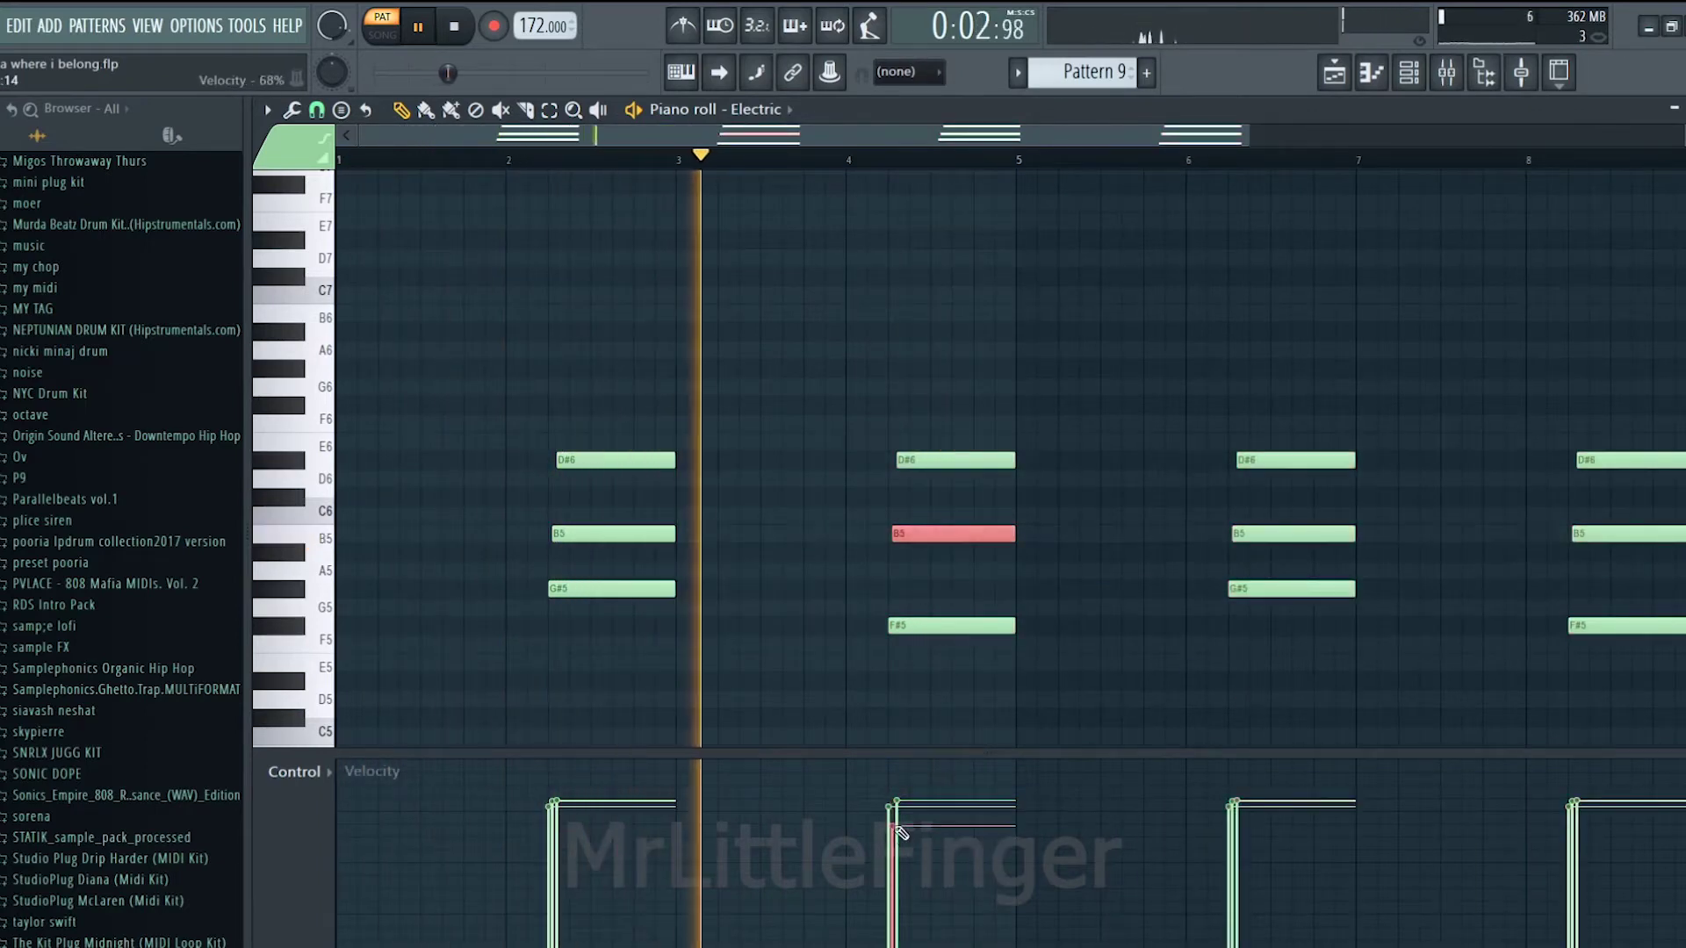
ctrl+scroll(955, 173, down, 2)
scroll(955, 178, down, 1)
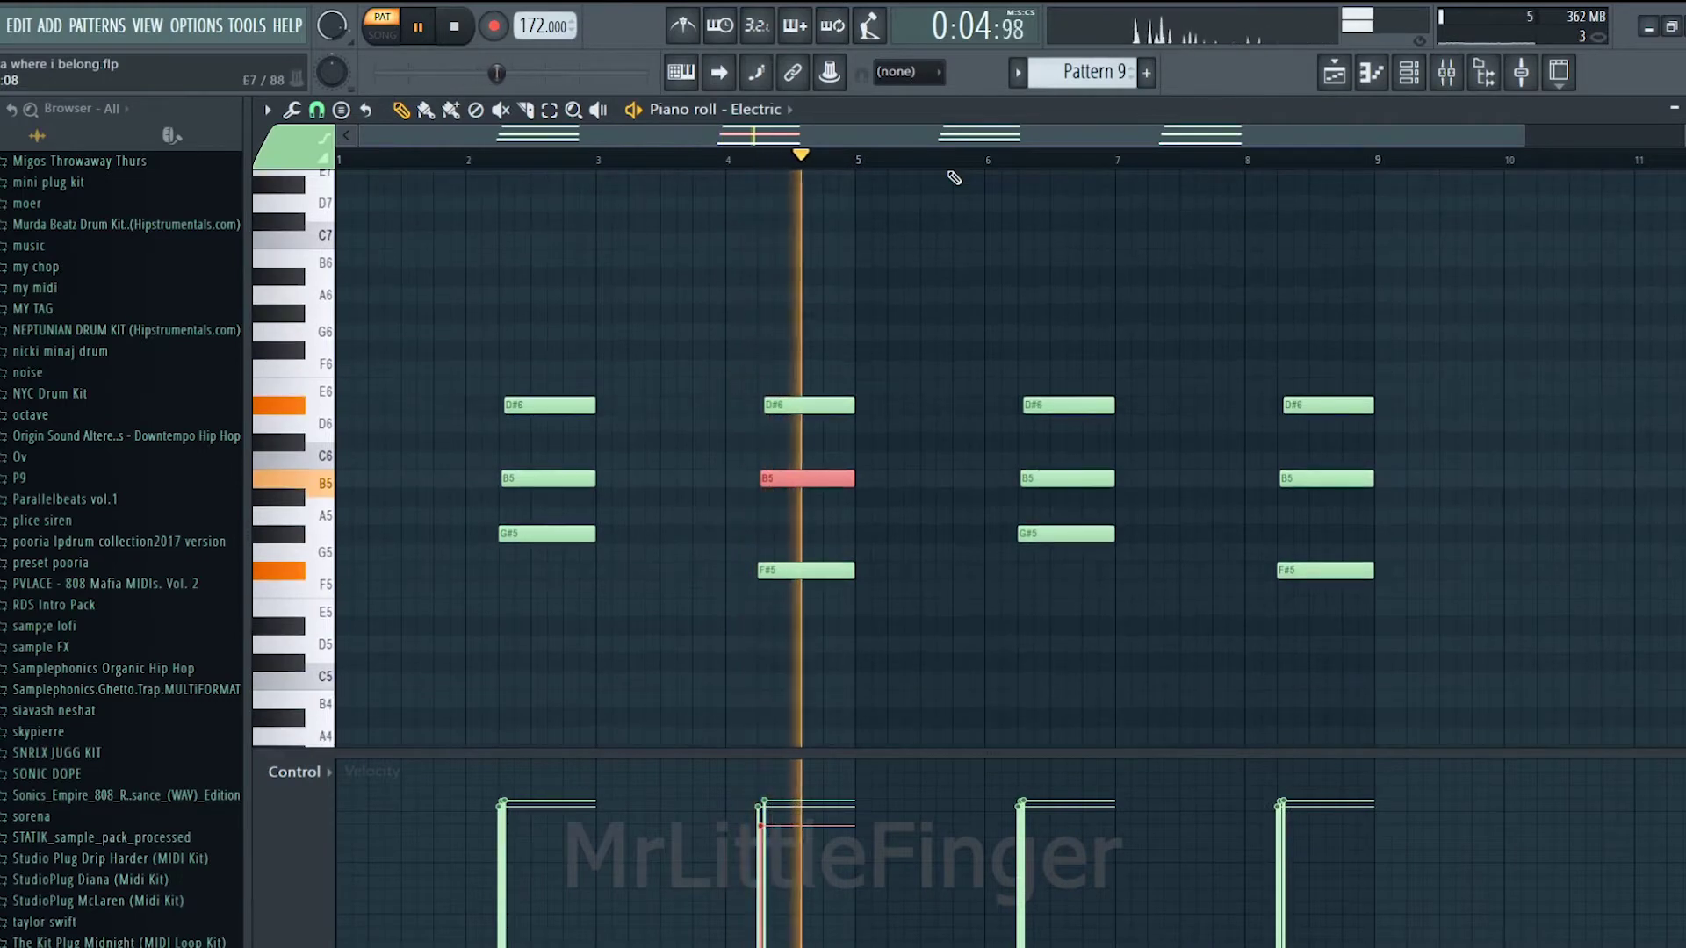
scroll(953, 178, down, 1)
scroll(956, 181, up, 2)
ctrl+click(1005, 322)
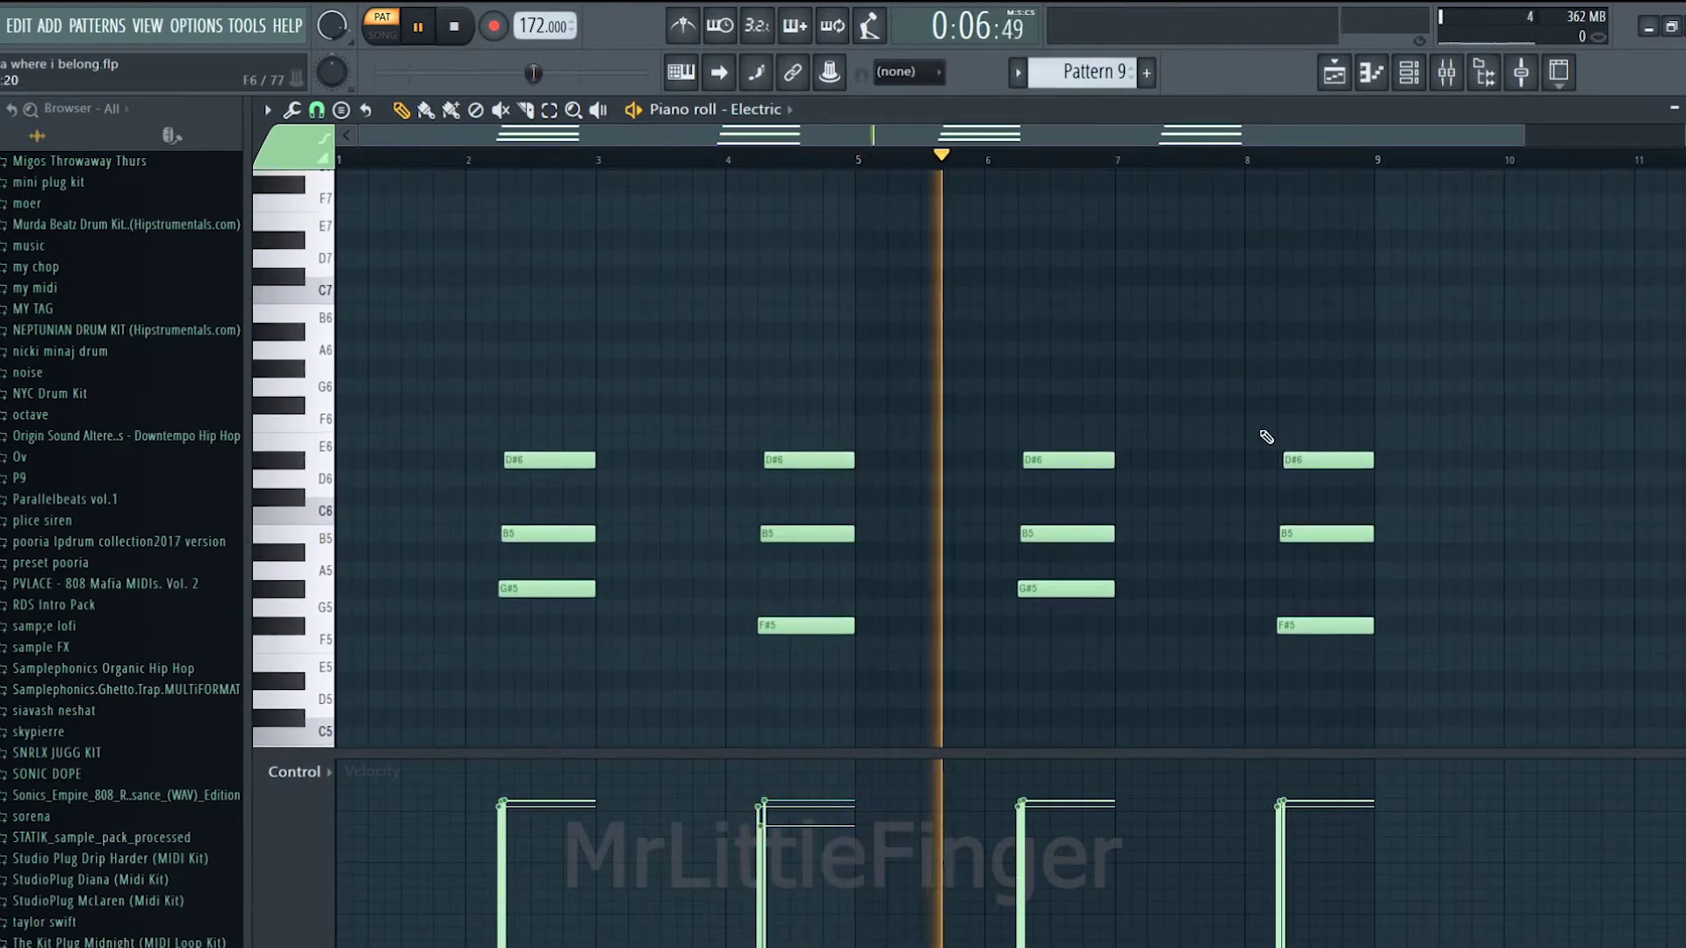
click(1299, 527)
click(1317, 459)
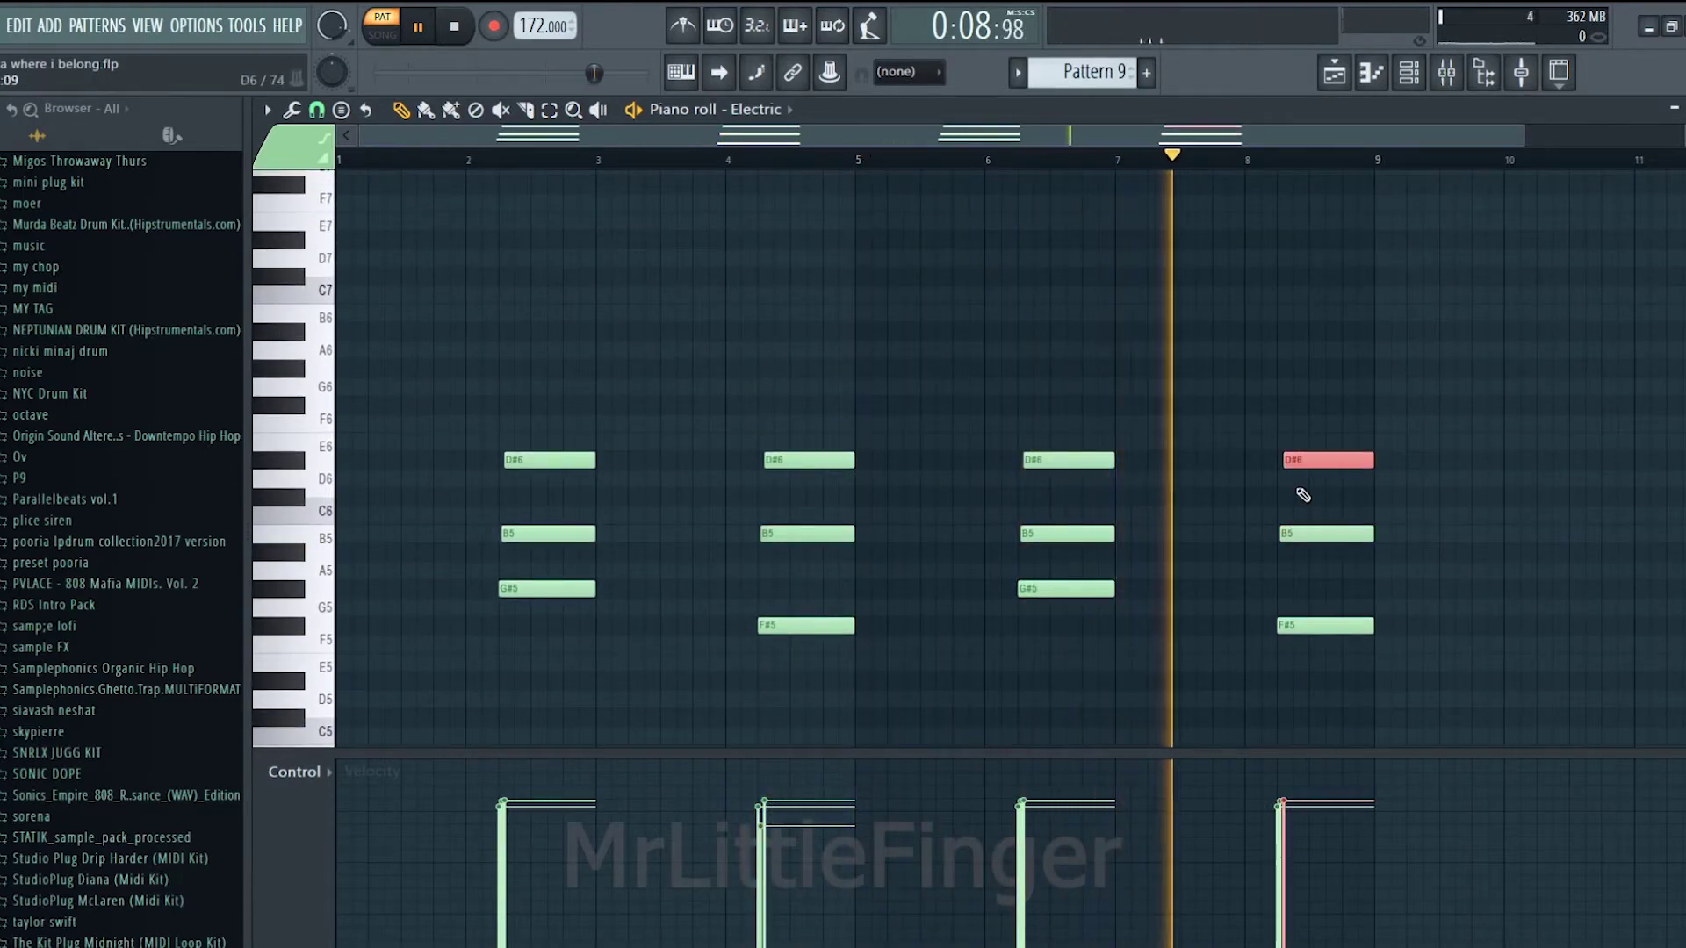
alt+scroll(1303, 494, up, 1)
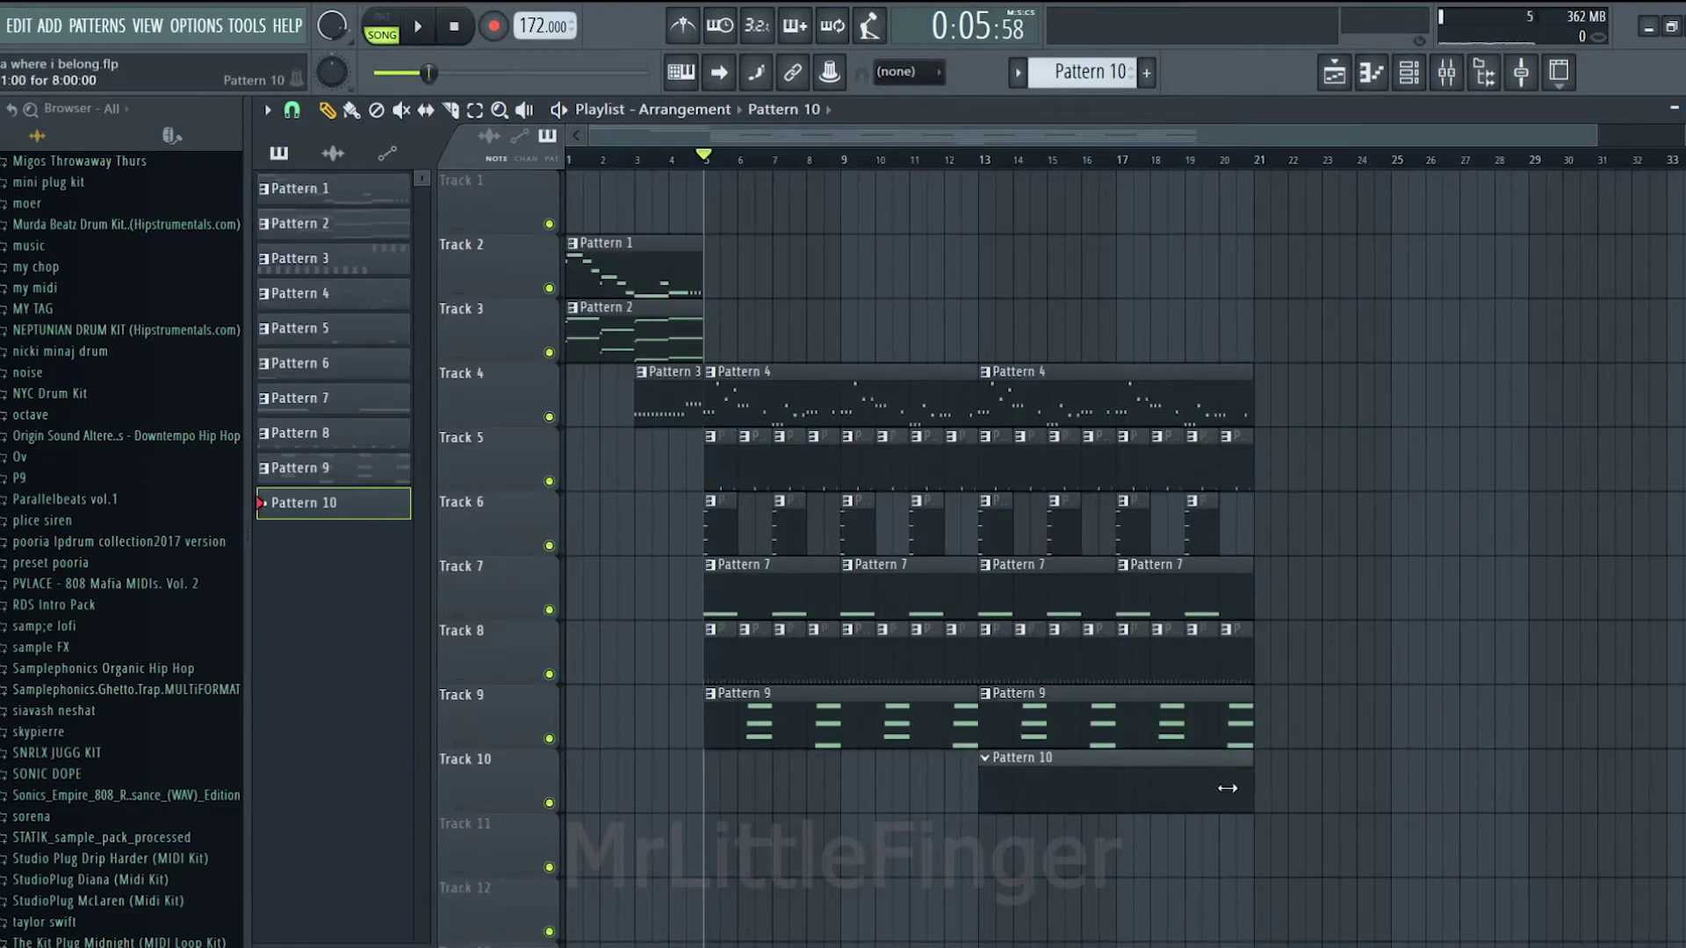
Step: Bring up the Strings Section instrument in DirectWave and open its piano roll for Pattern 10
click(1421, 76)
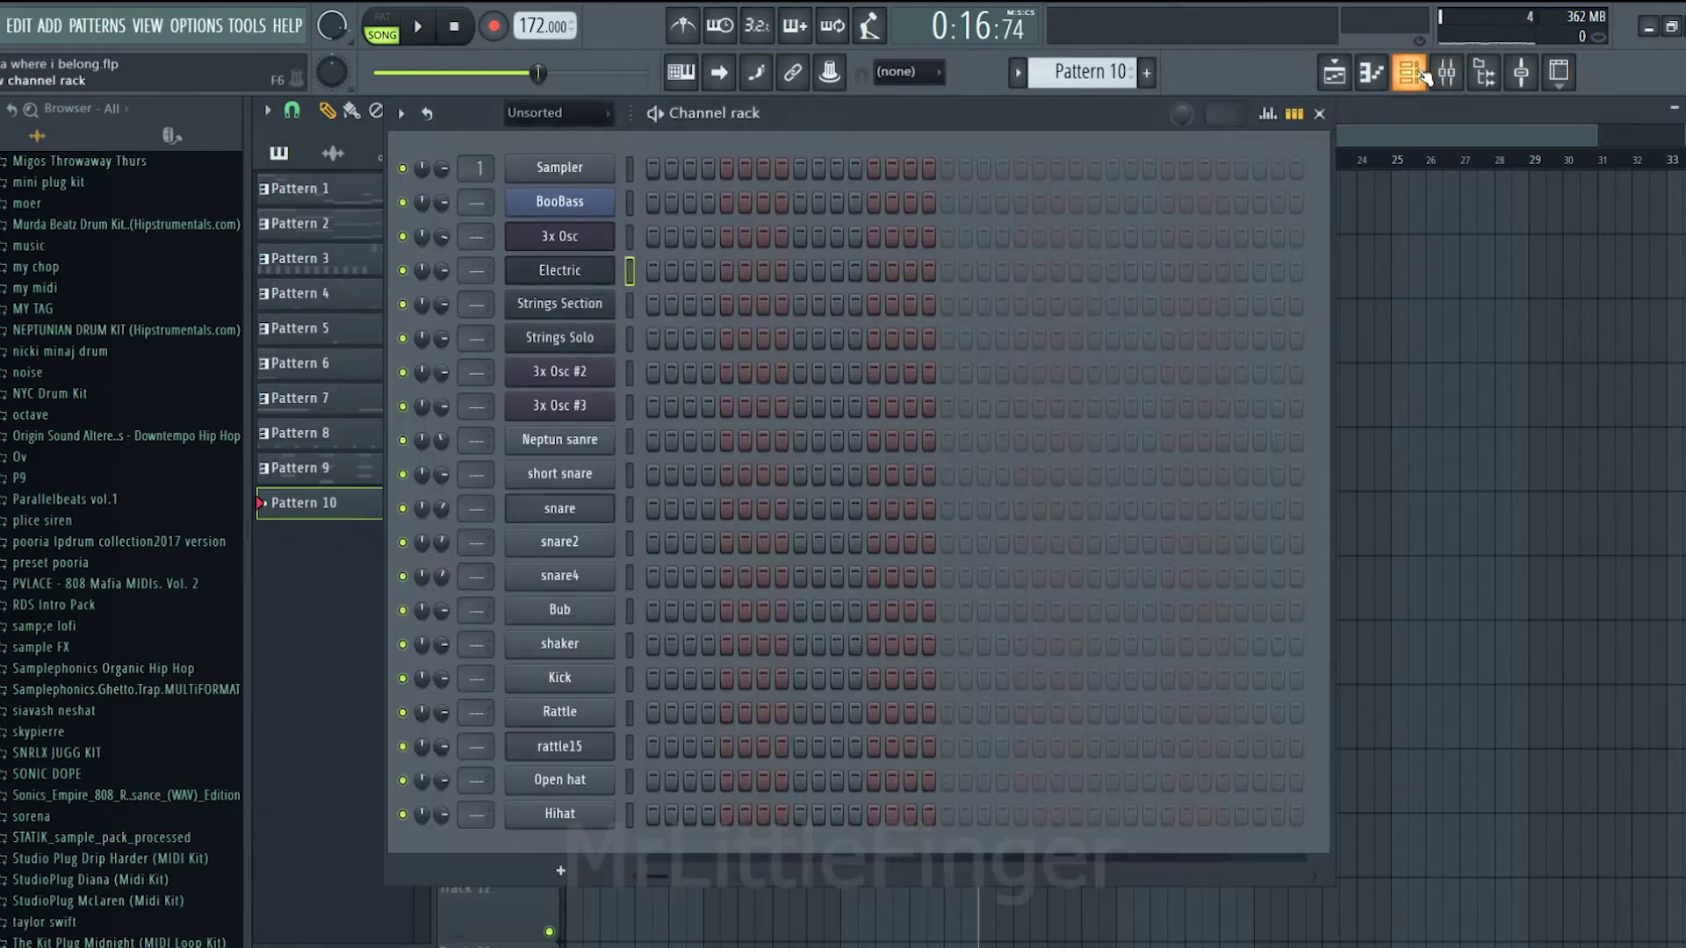
click(573, 308)
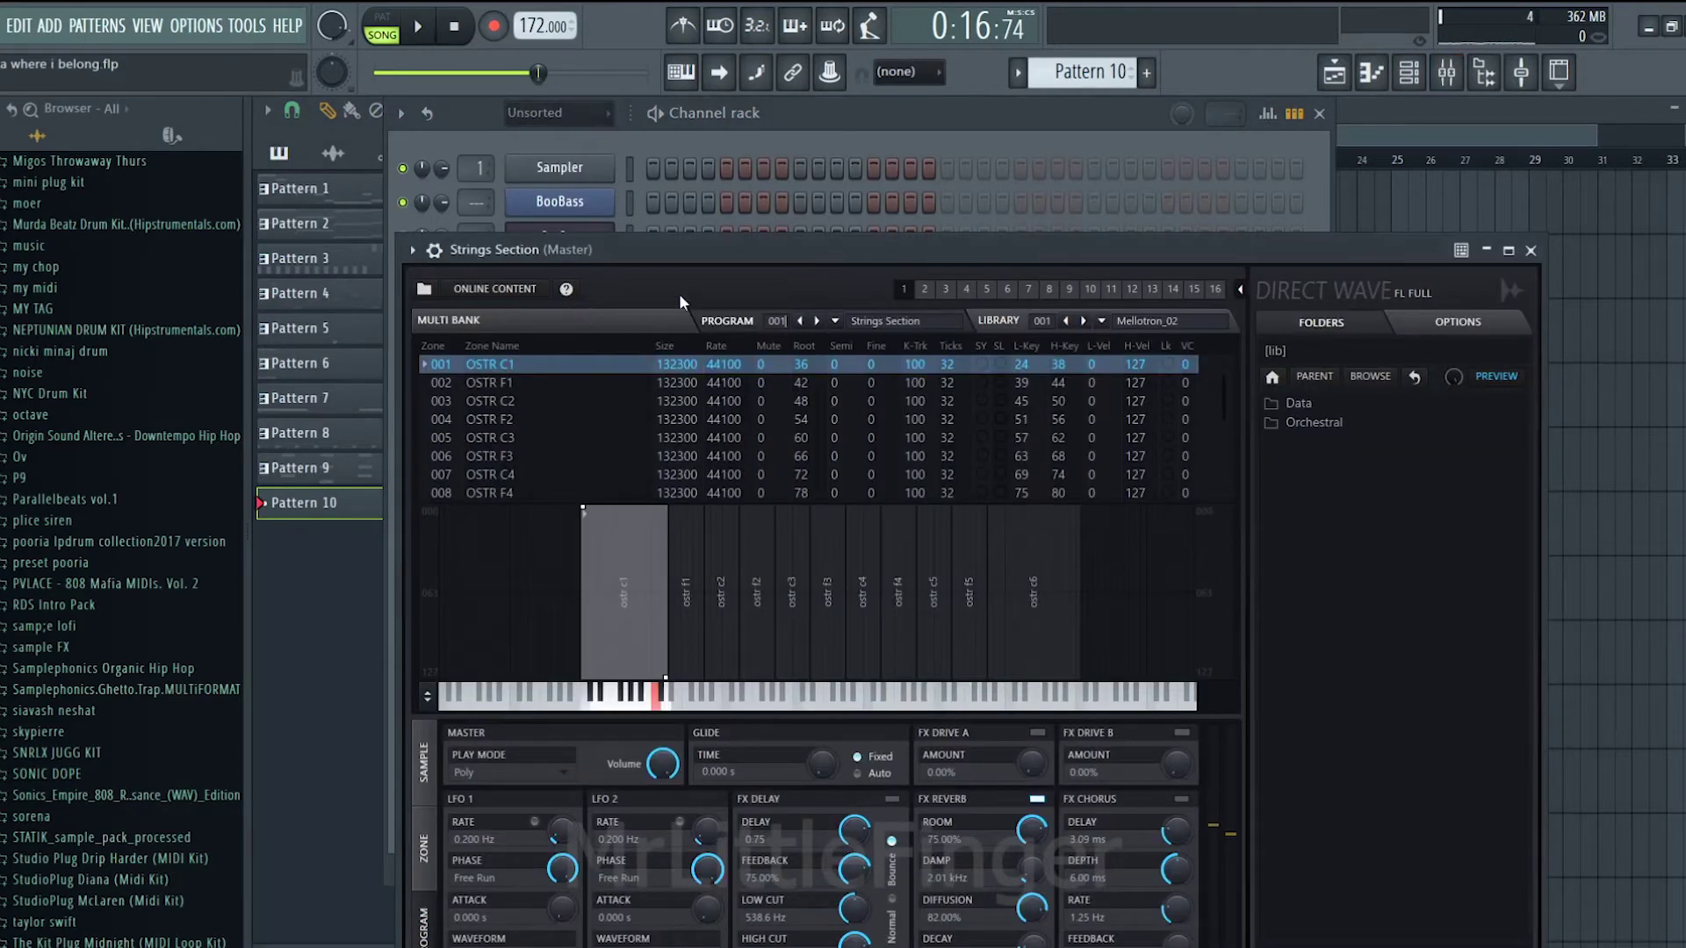
click(1530, 250)
right_click(580, 314)
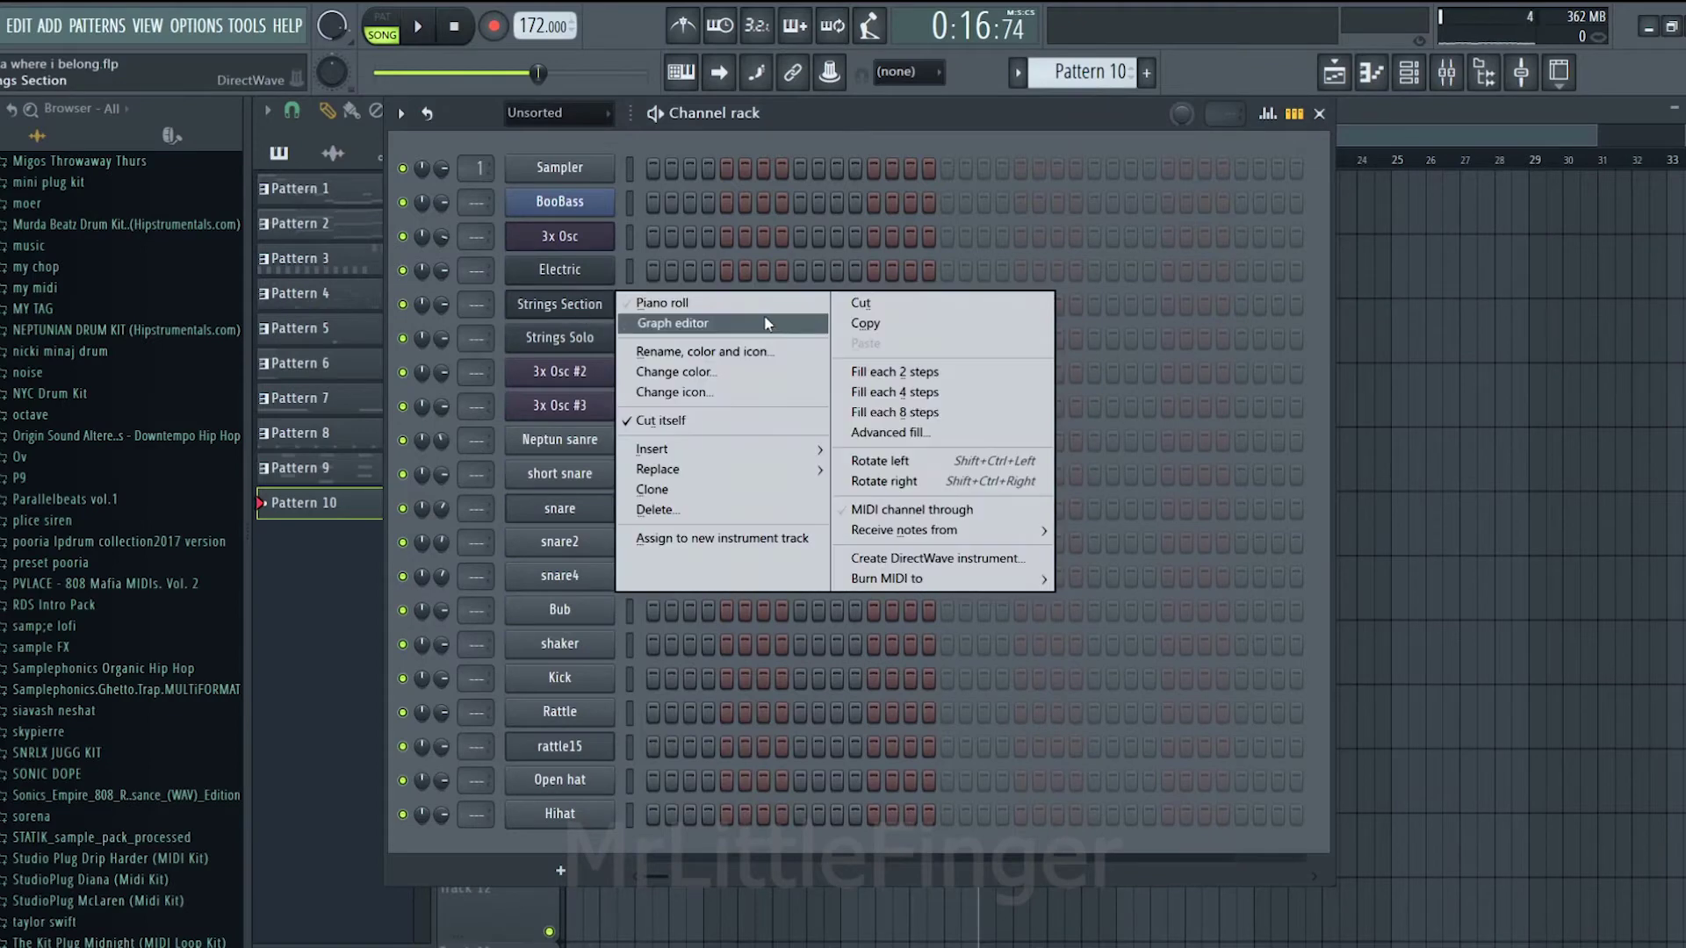
click(739, 304)
Step: Write Strings Section chords in bars 2, 4, 6 and 8, from a G#6 and D#7 pair to a six-note F#6 to D#8 chord
drag(439, 423, 509, 457)
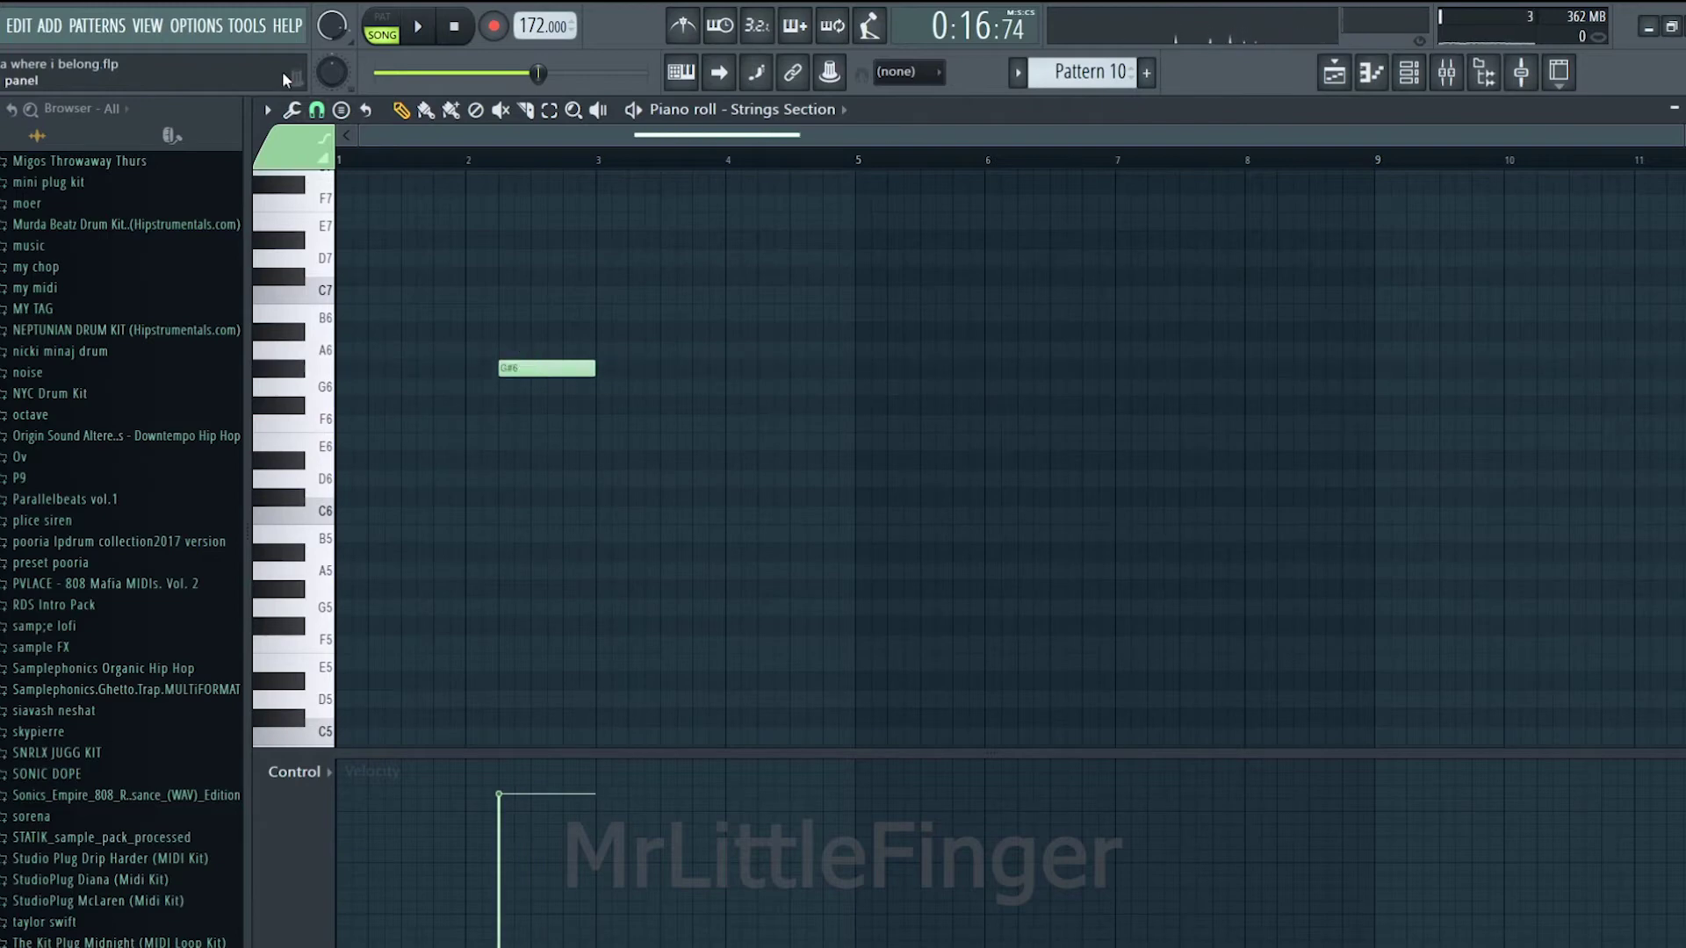
scroll(526, 275, up, 6)
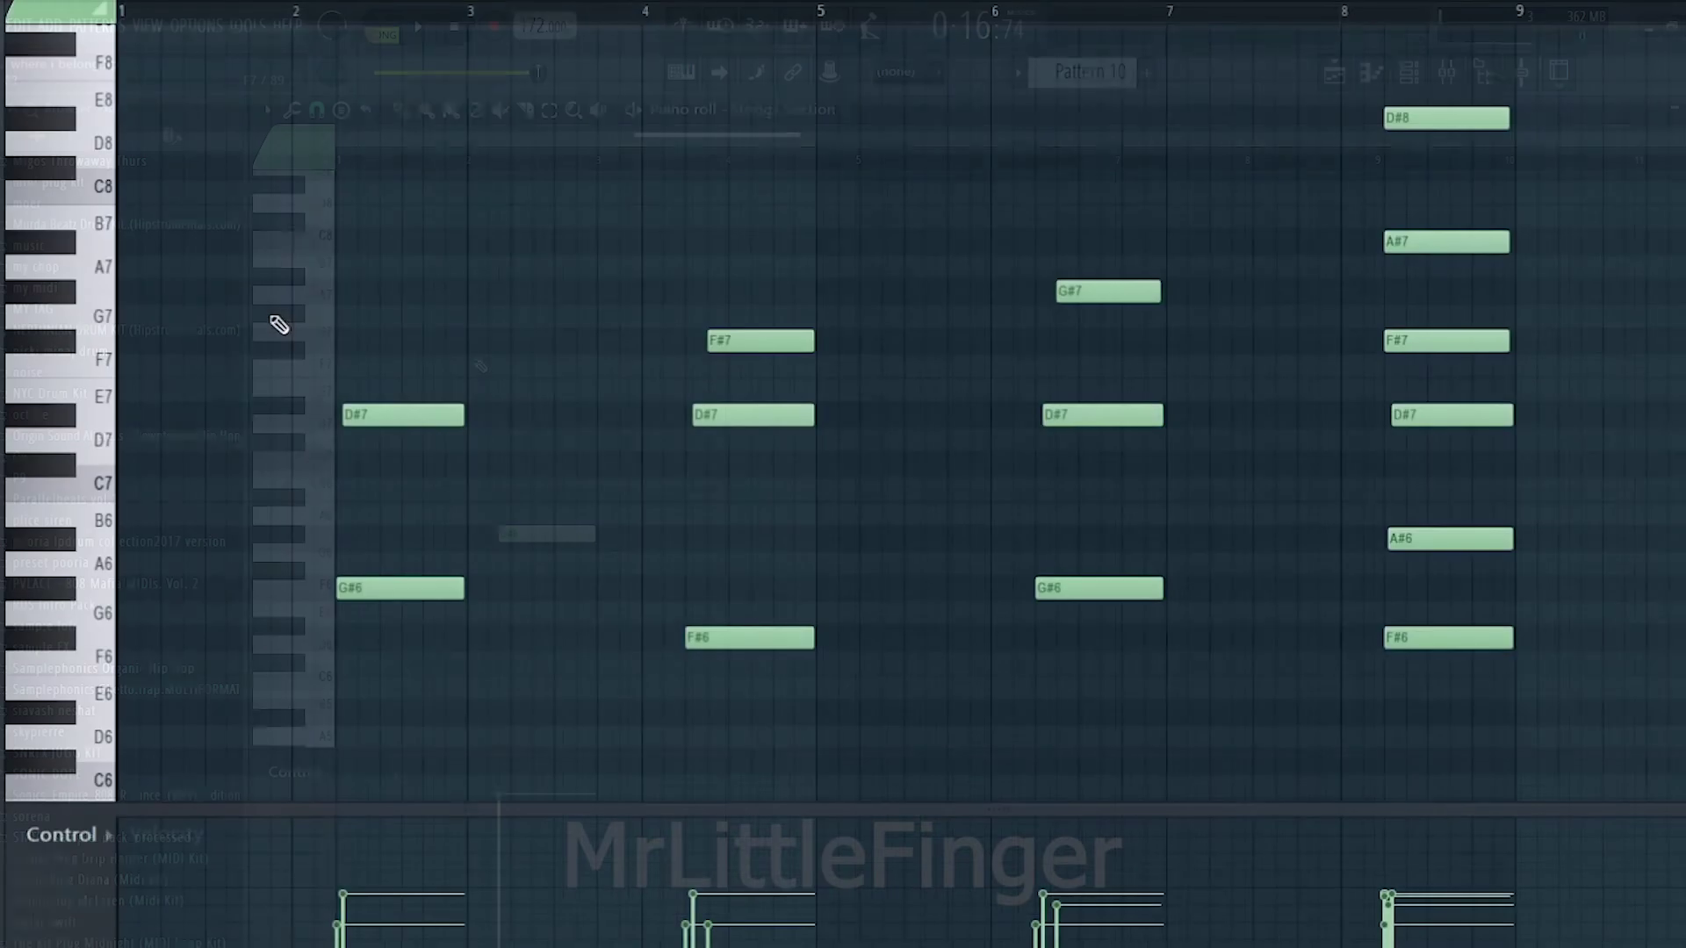
key(space)
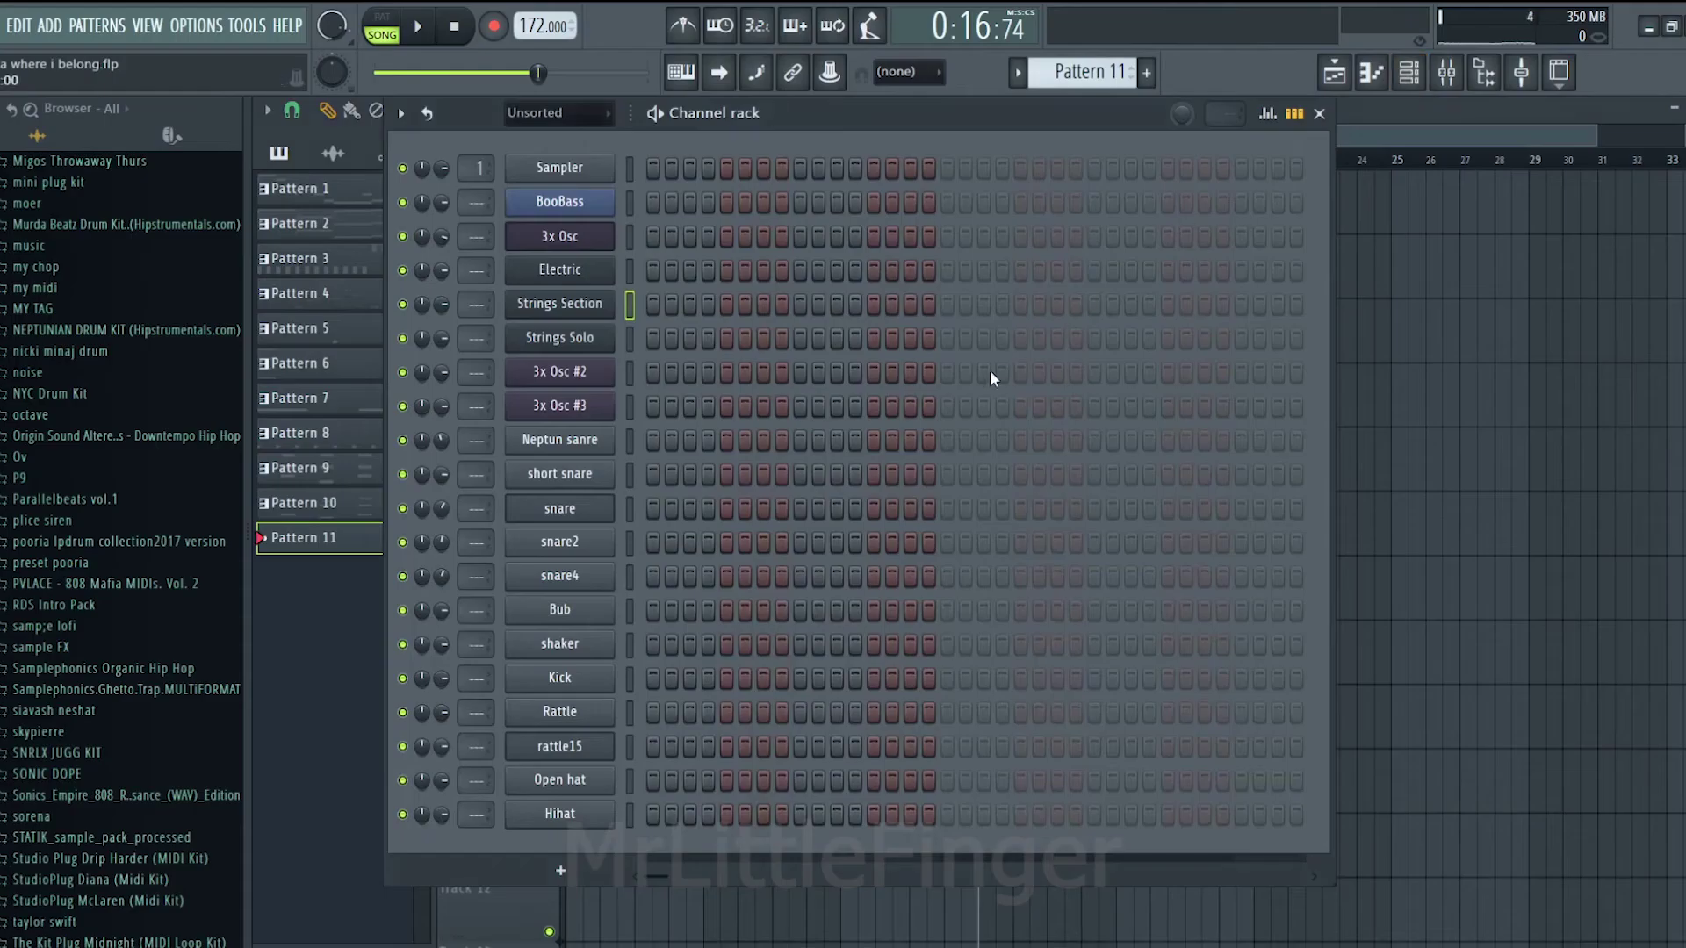
Step: Audition the shaker sample and write four eighth-note C5 hits from beat 3 of bars 2 and 4 in Pattern 11
click(605, 650)
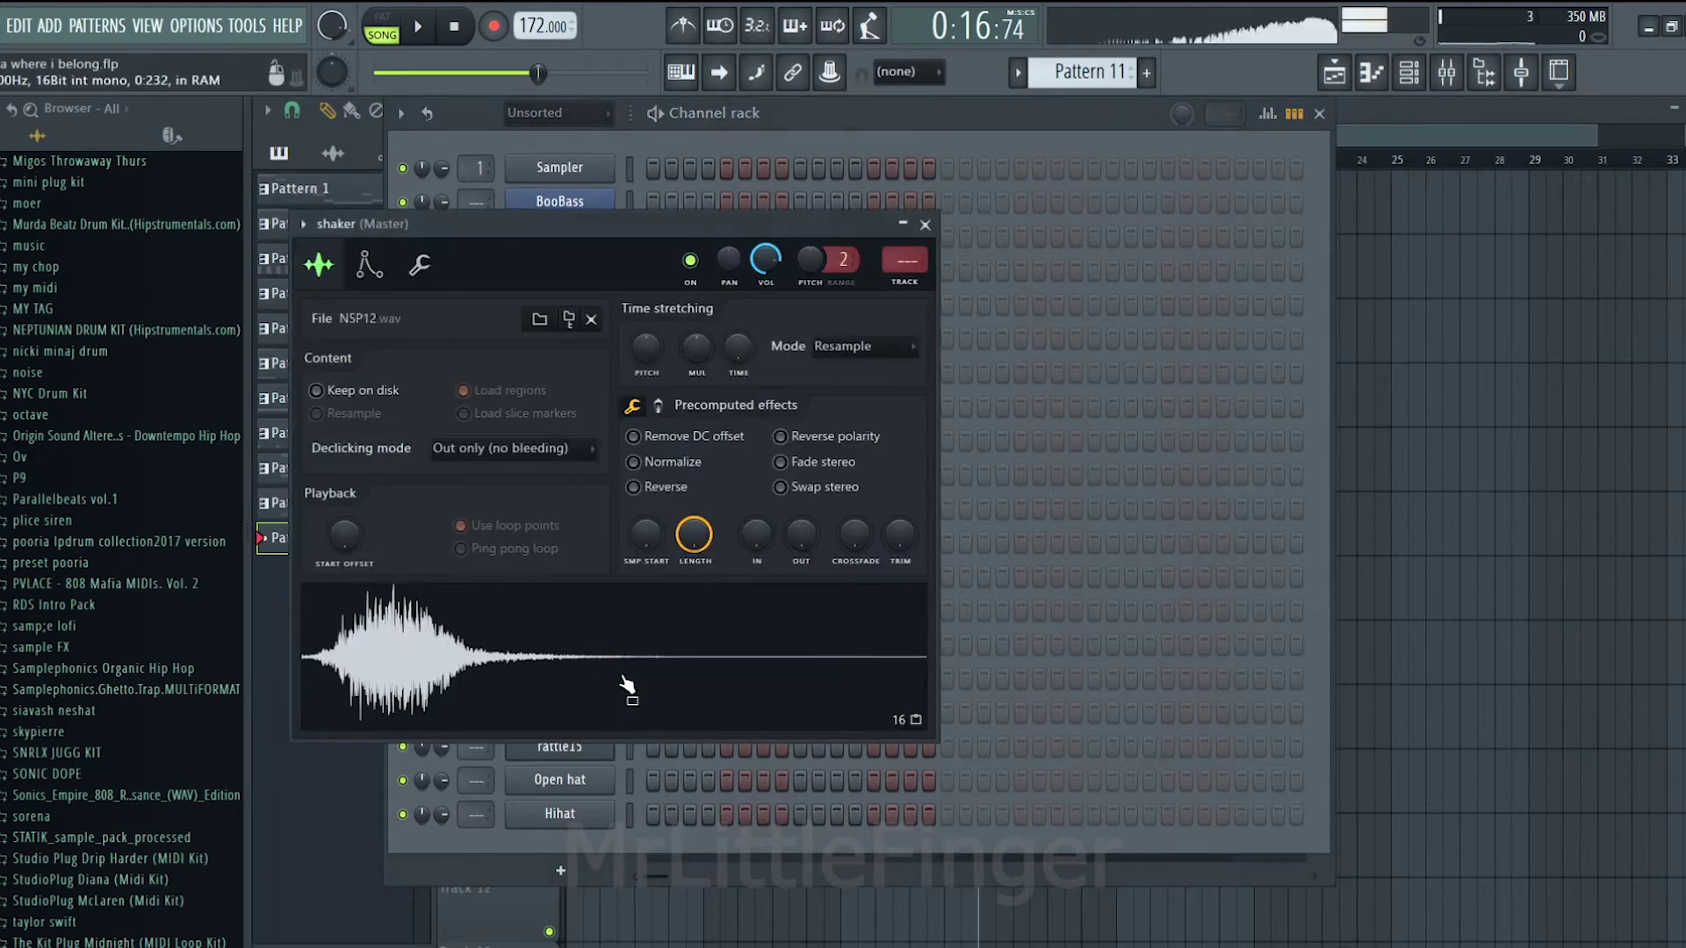
click(924, 224)
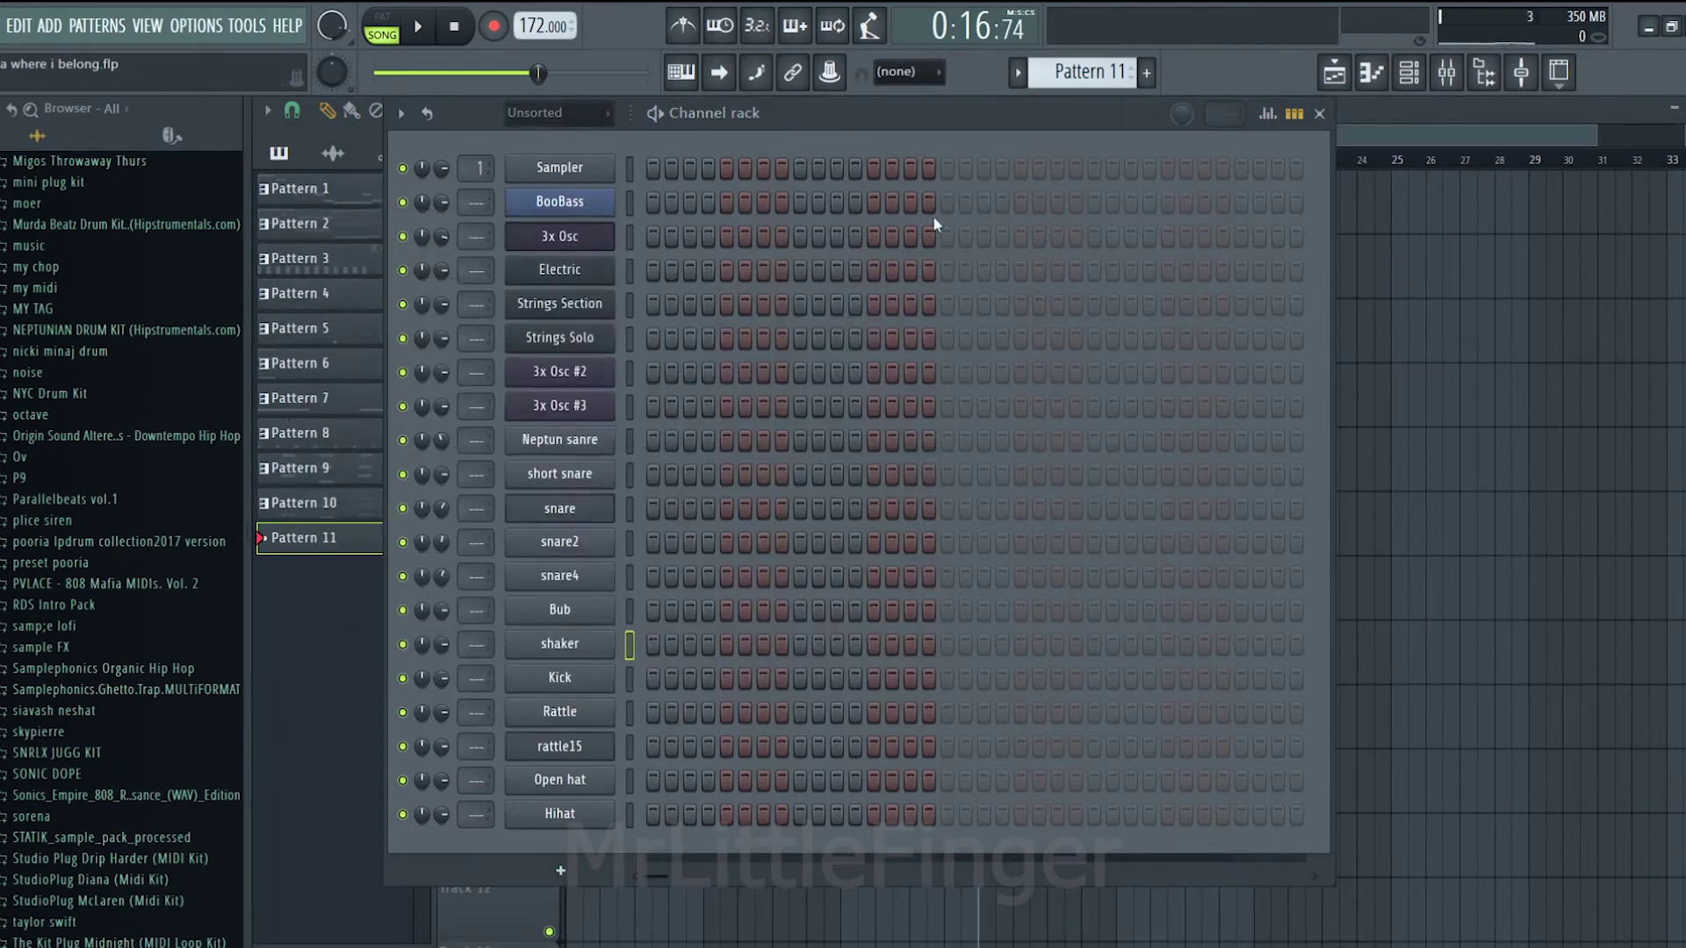
right_click(587, 632)
click(778, 642)
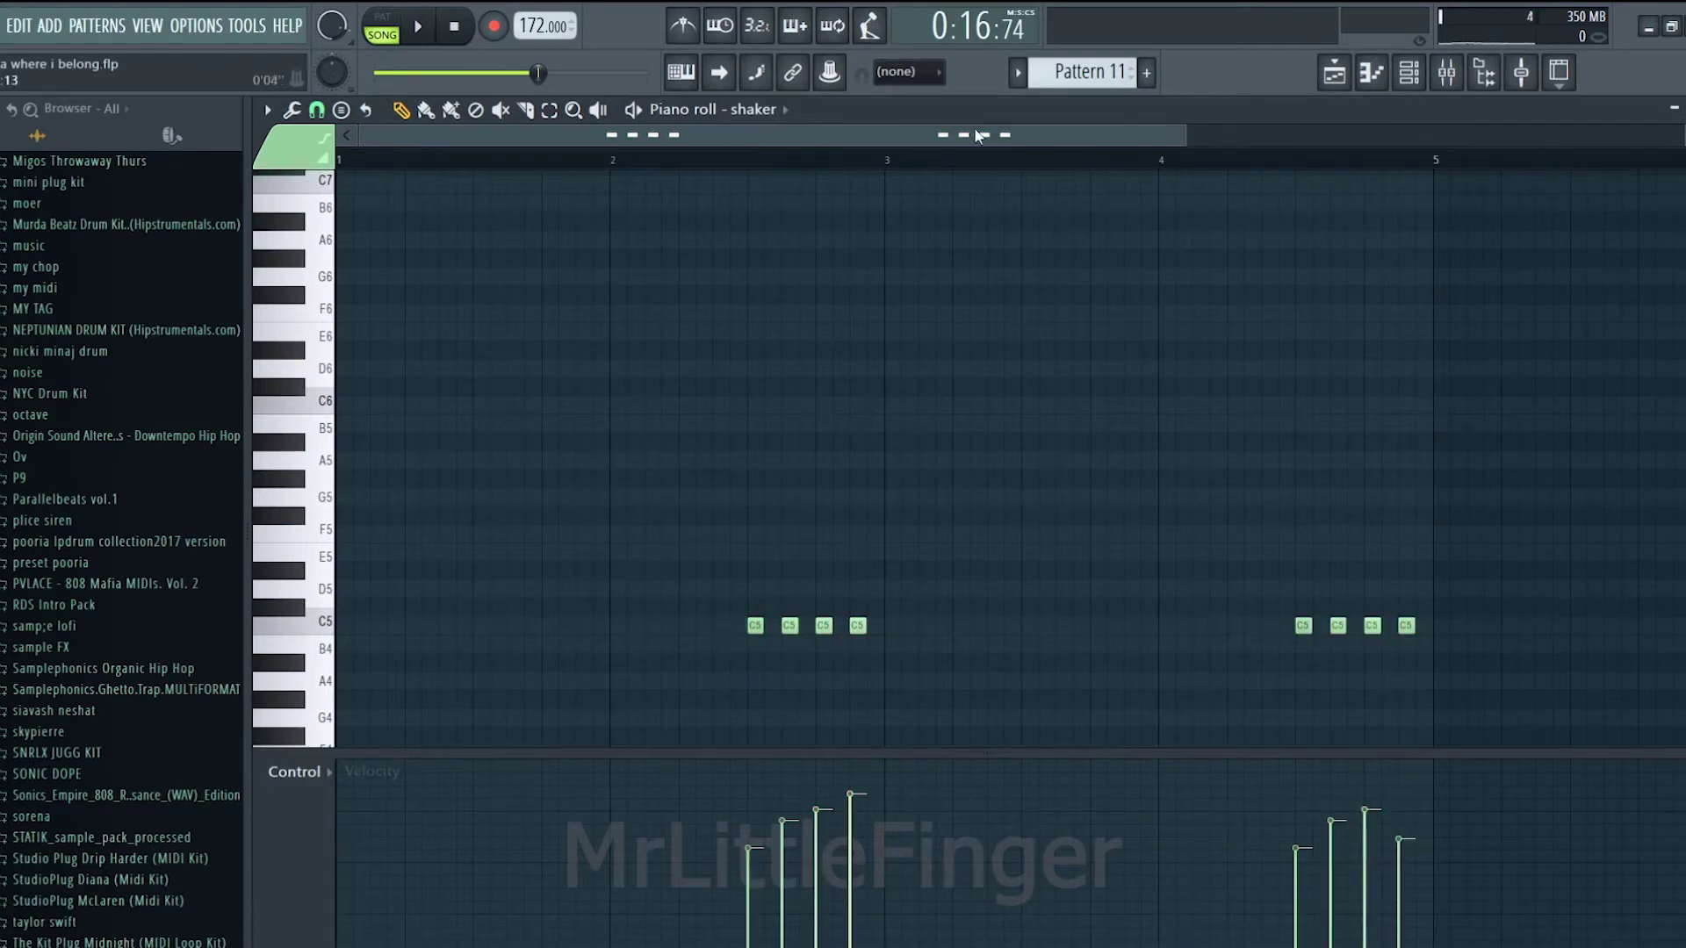
Step: Switch to the Open hat channel and add a one-beat B4 note on beat 2 of bar 2 plus another note in bar 4
click(753, 109)
click(804, 573)
click(672, 623)
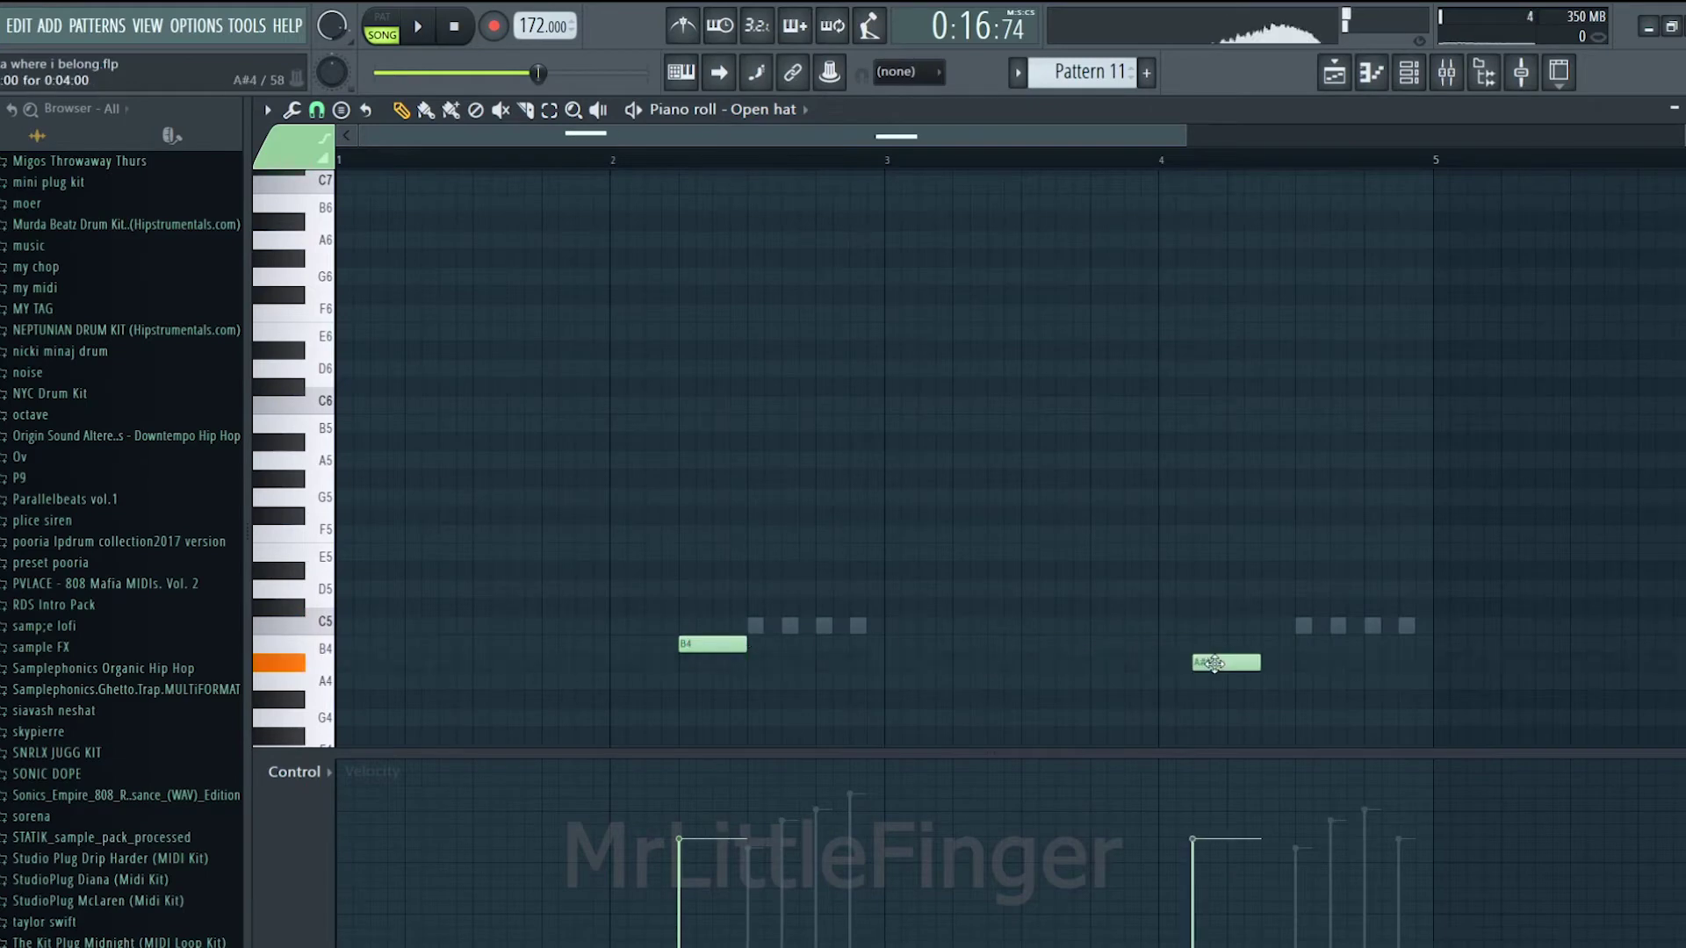
Step: Repeat Pattern 11 along Track 11 from bar 5 to bar 21 and place Noise clips on Track 15 at bars 5 and 13
click(1684, 109)
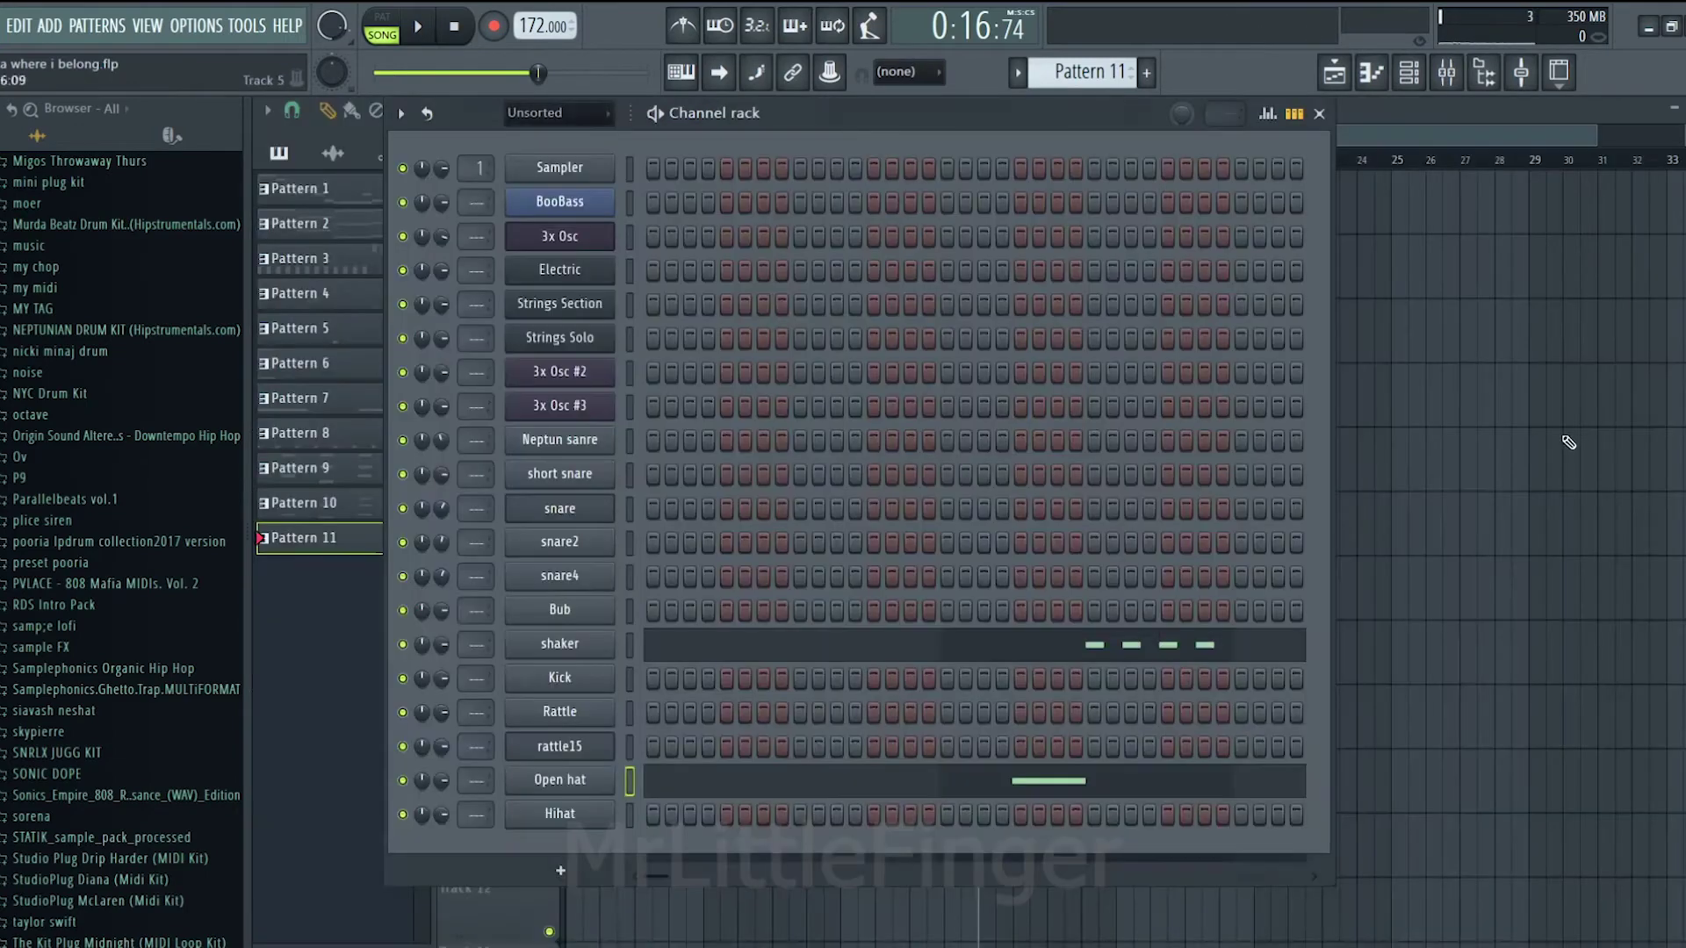
key(F6)
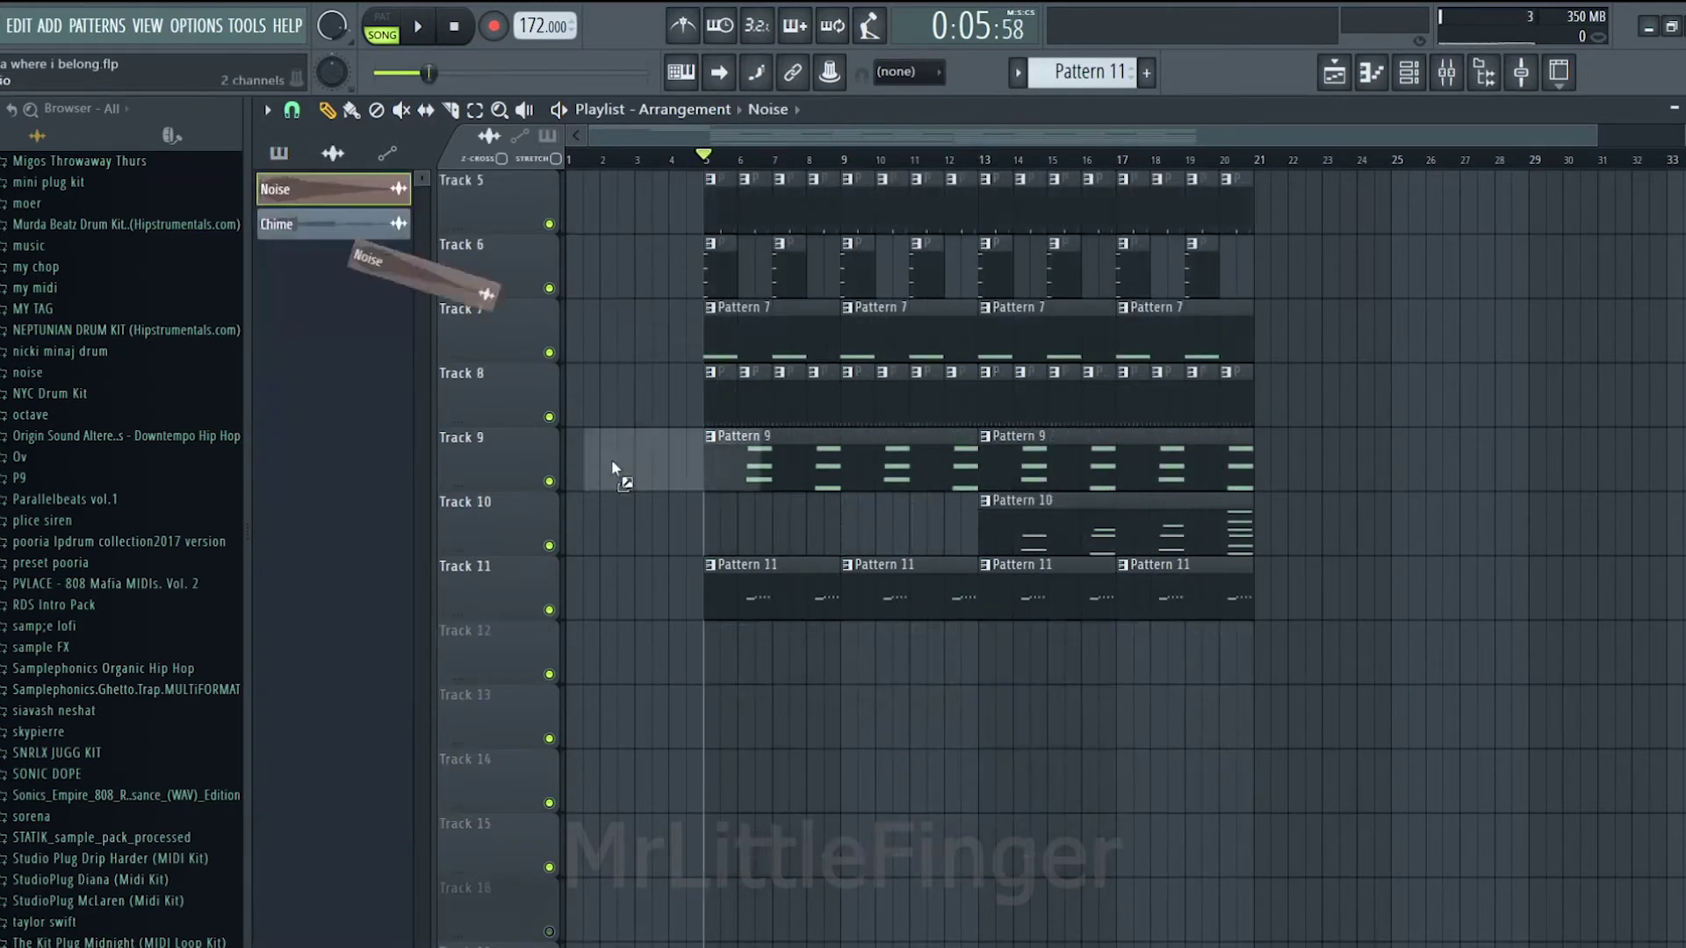
drag(395, 270, 722, 857)
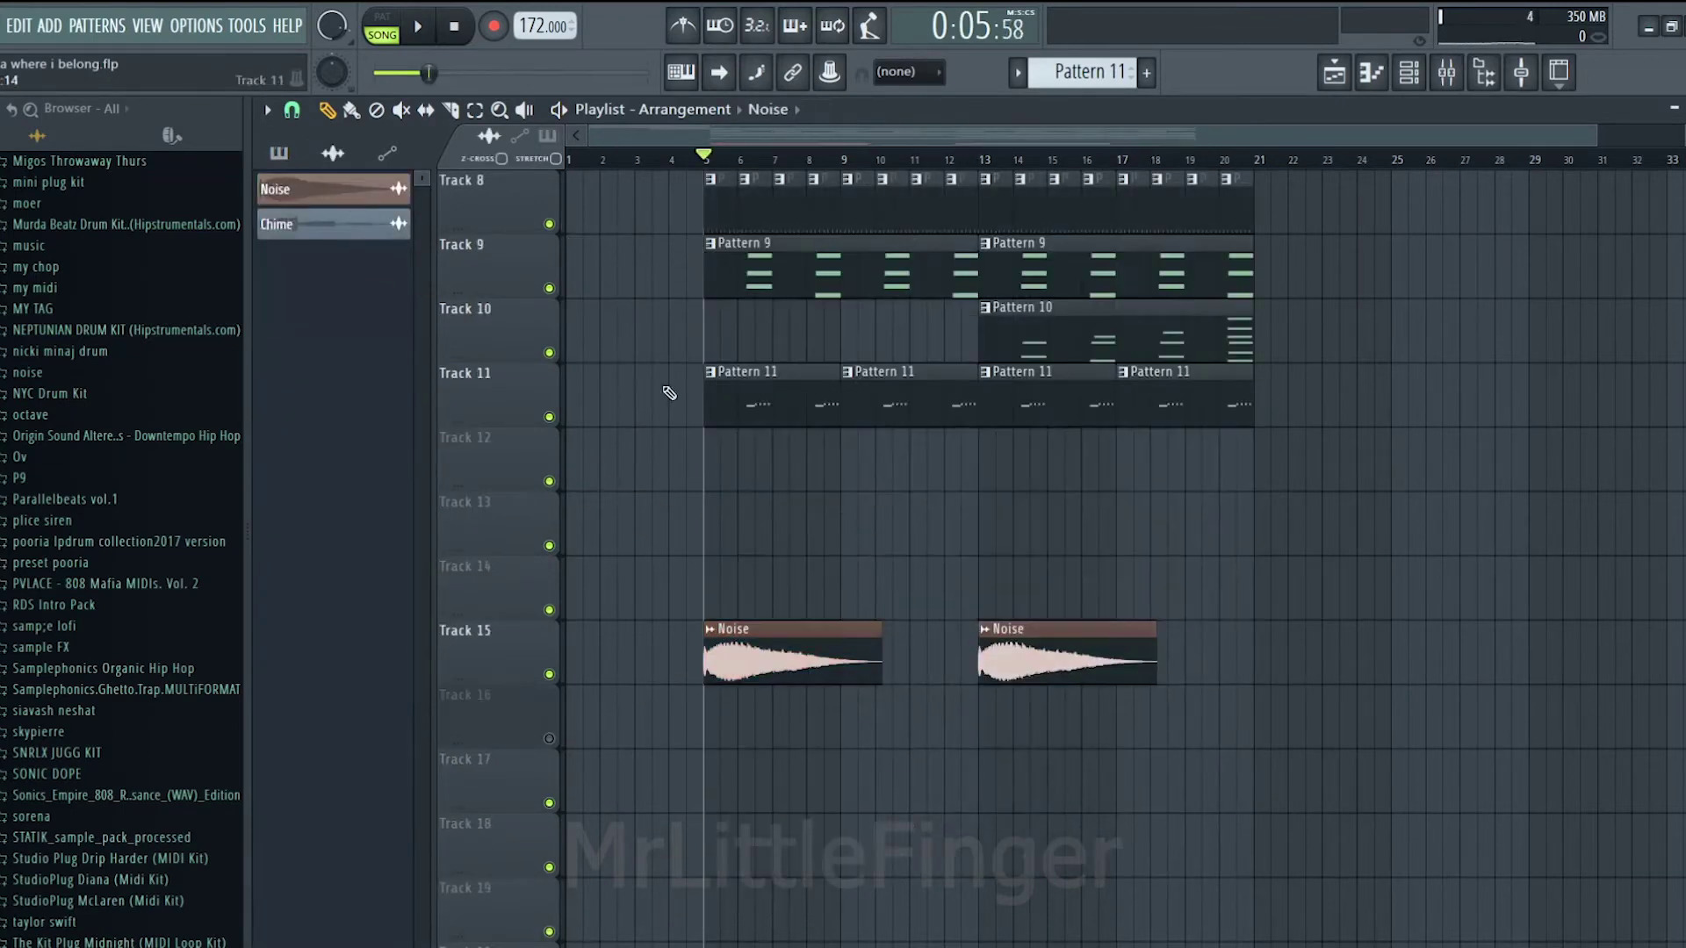
Step: Place the Chime clip on Track 16 at bar 5, enable the muted track and play the arrangement
drag(334, 224, 713, 711)
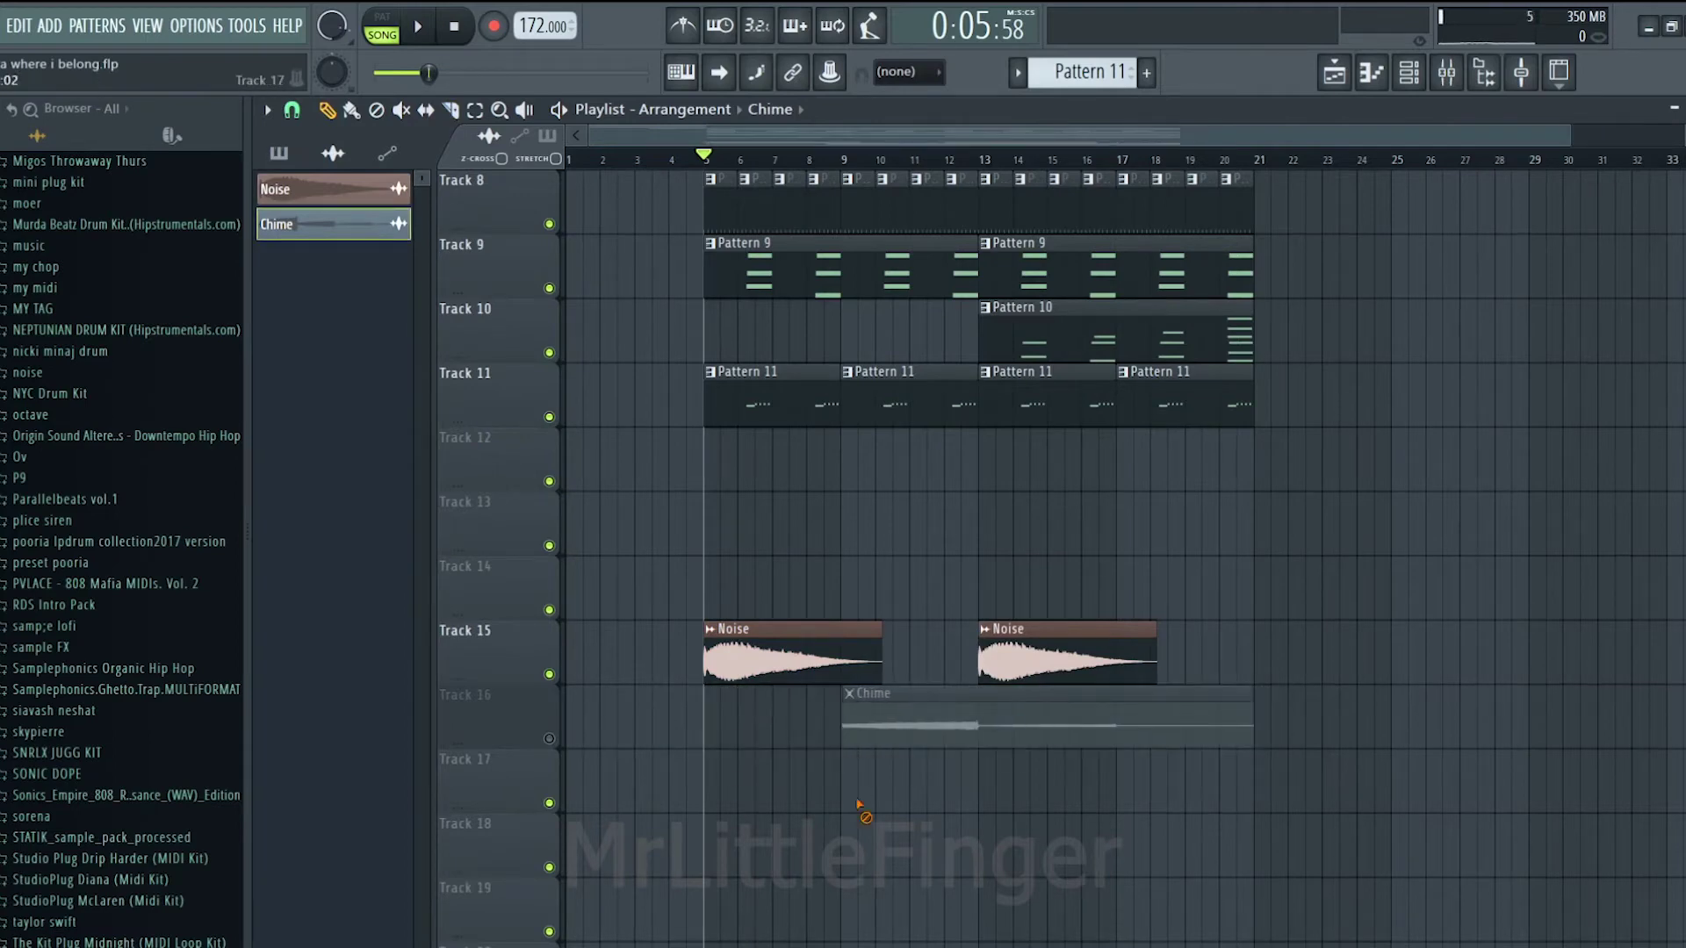
drag(860, 806, 747, 727)
key(space)
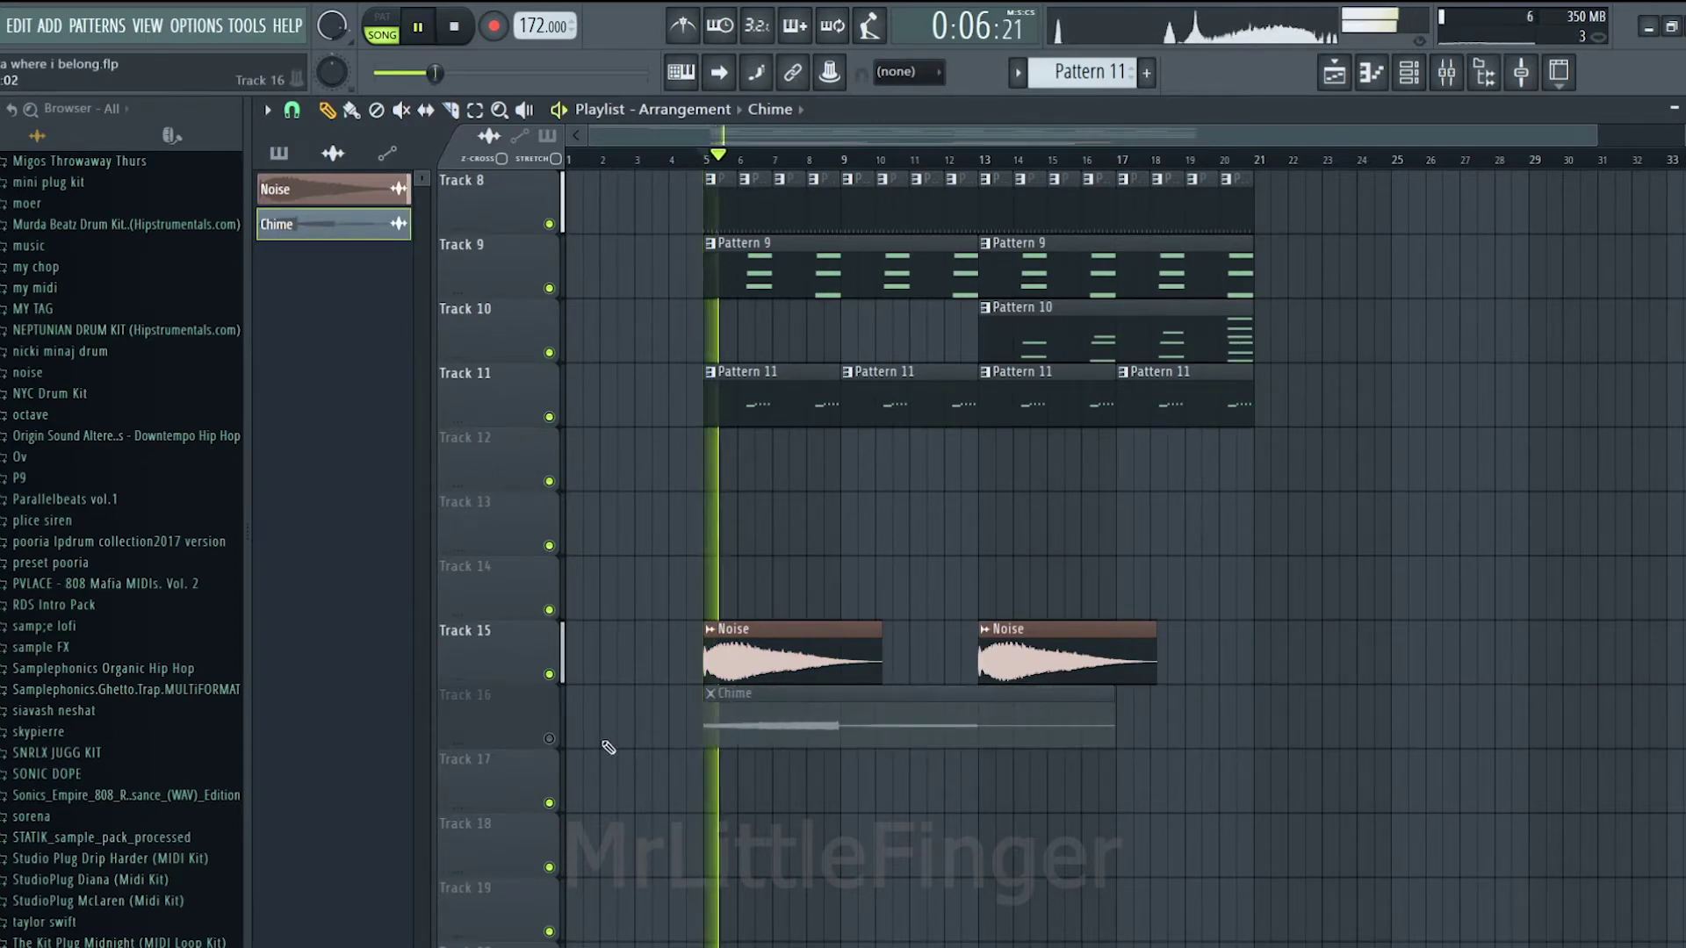
key(space)
click(549, 740)
key(space)
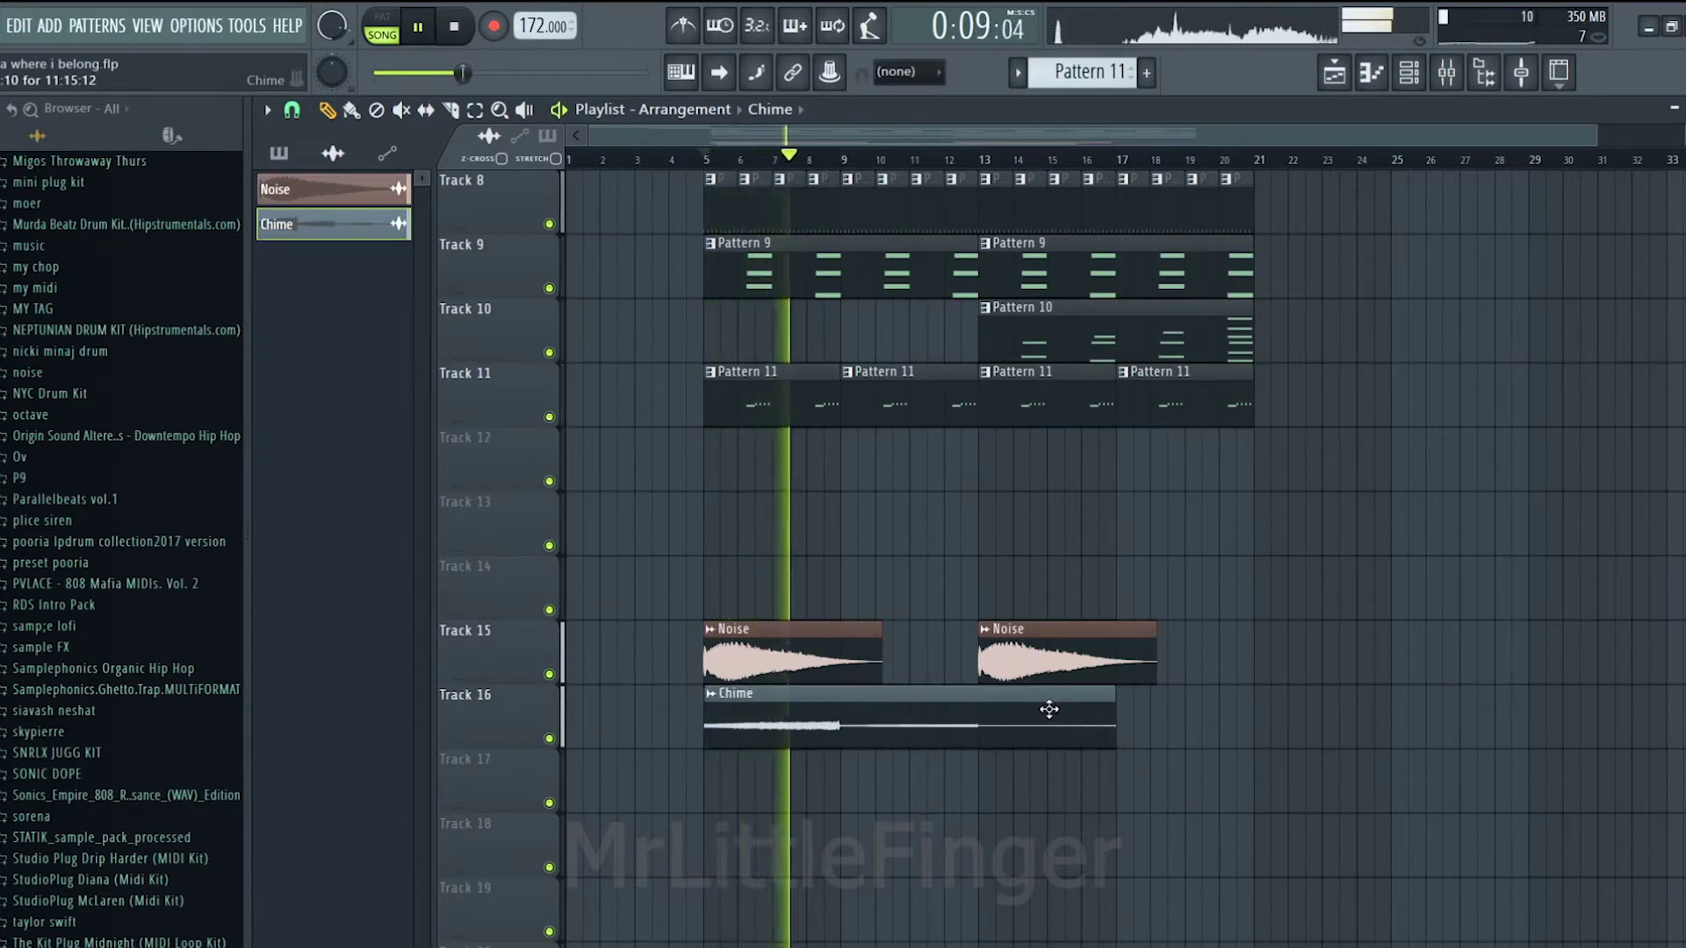
Step: Shorten the Chime clip on Track 16 to end at bar 13 and add a copy of it from bar 13
drag(1115, 739, 977, 739)
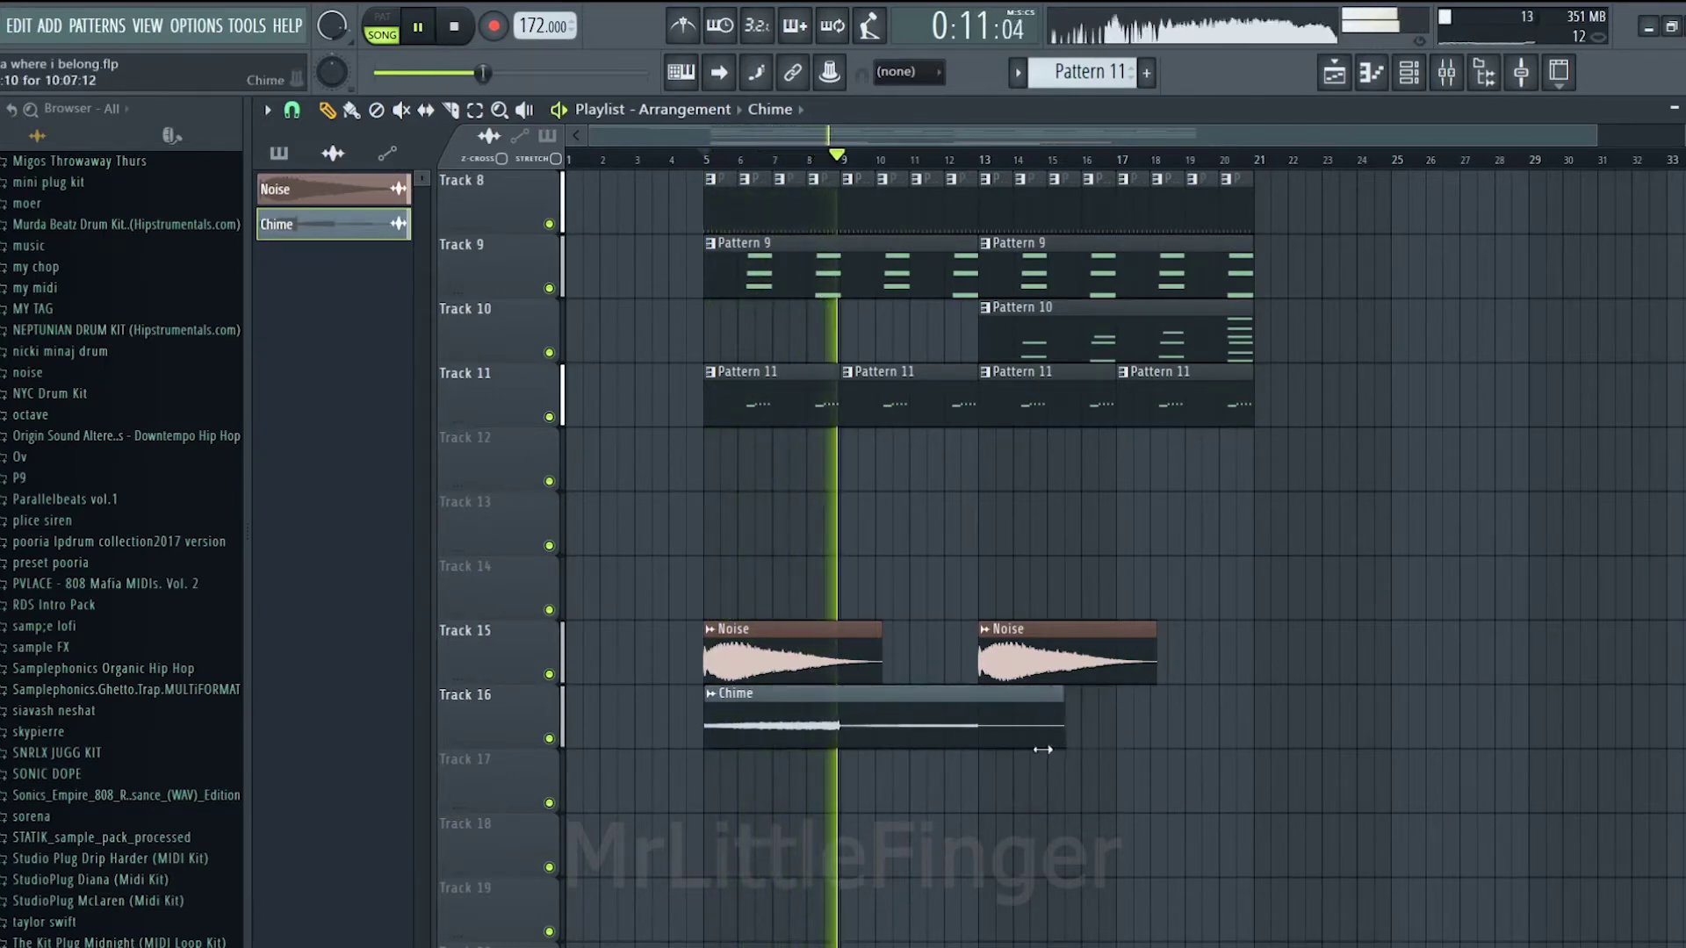
click(1002, 733)
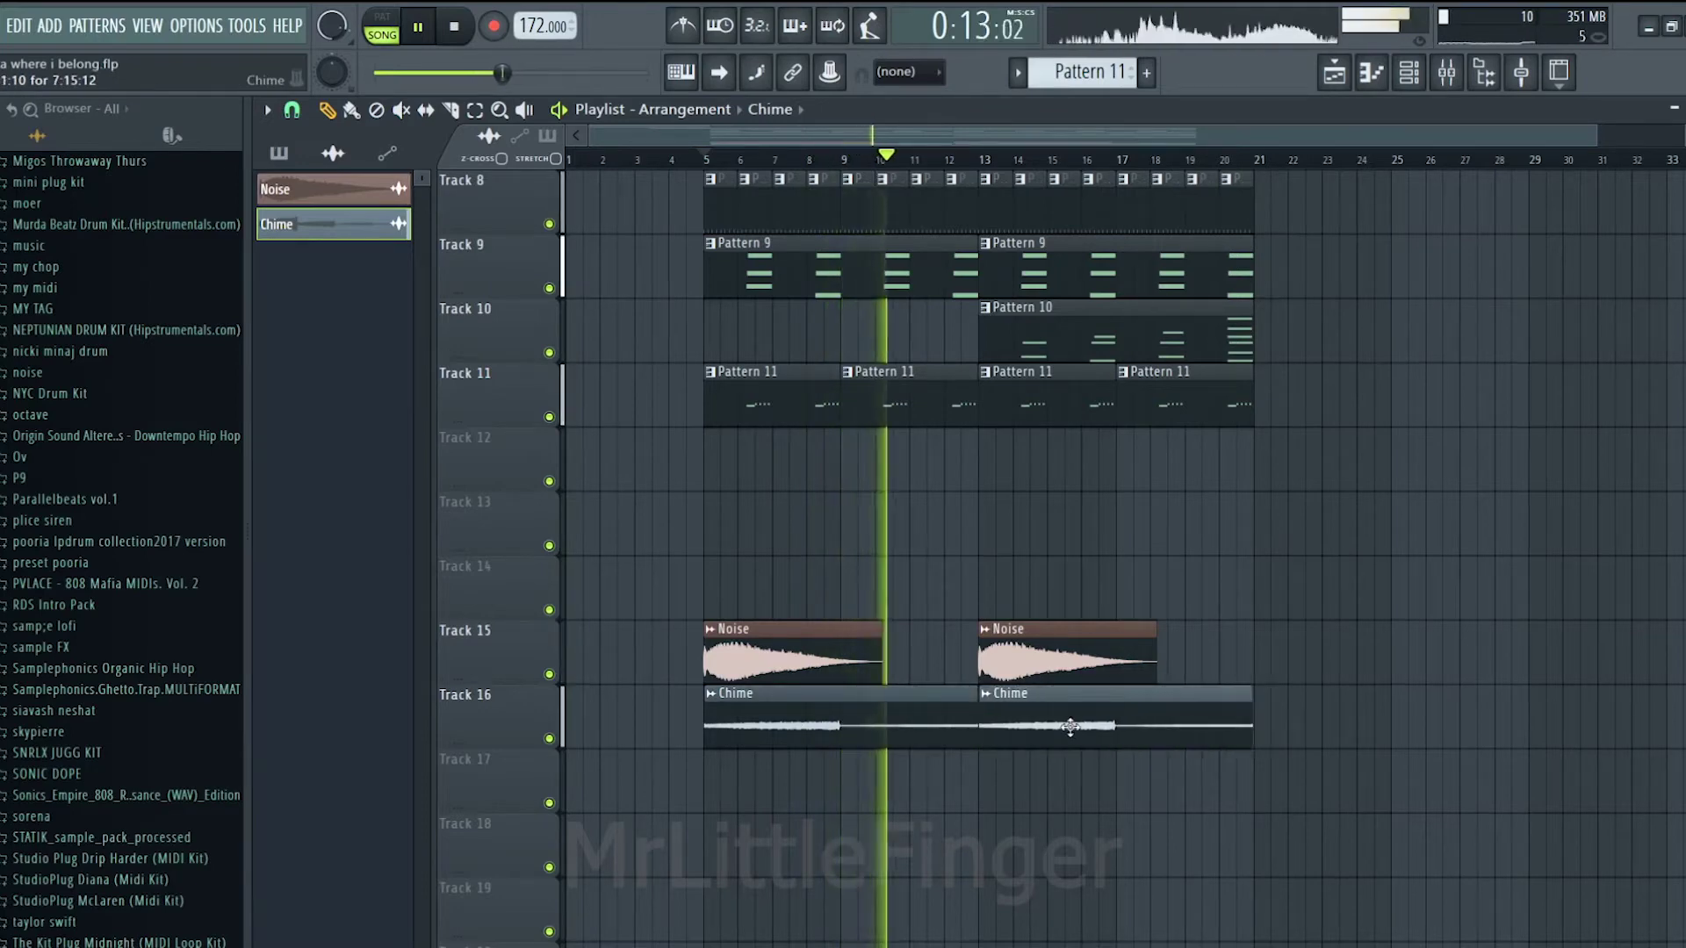
drag(1080, 731, 1066, 734)
scroll(1086, 764, up, 2)
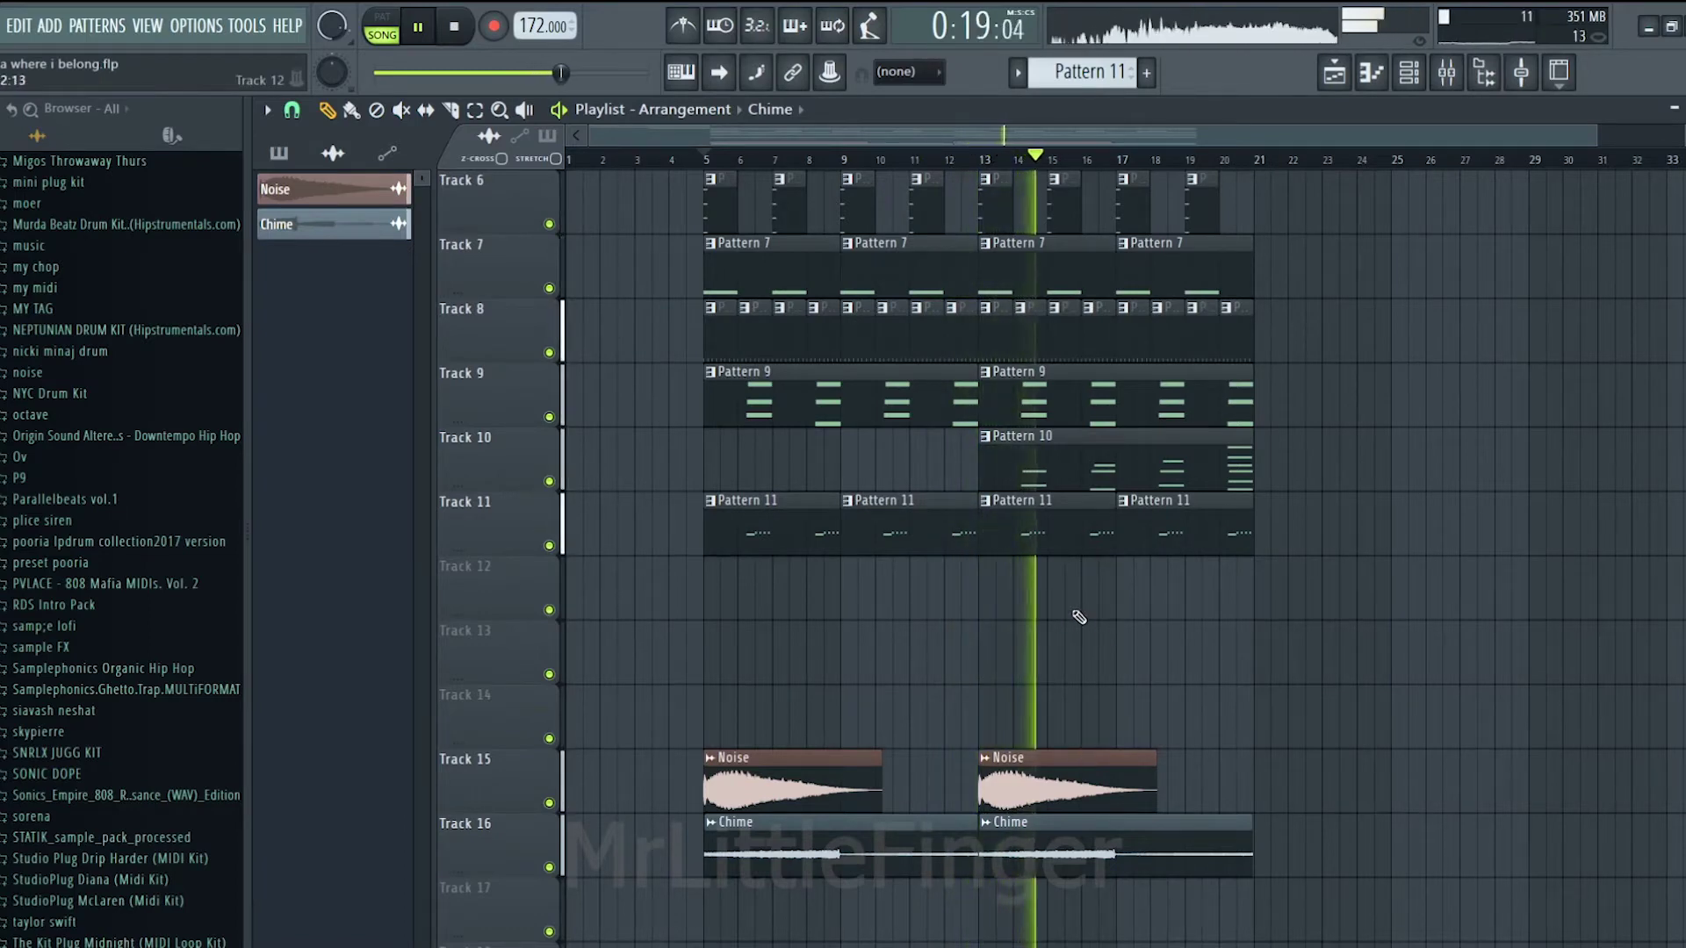
scroll(1132, 466, up, 2)
scroll(1137, 466, down, 2)
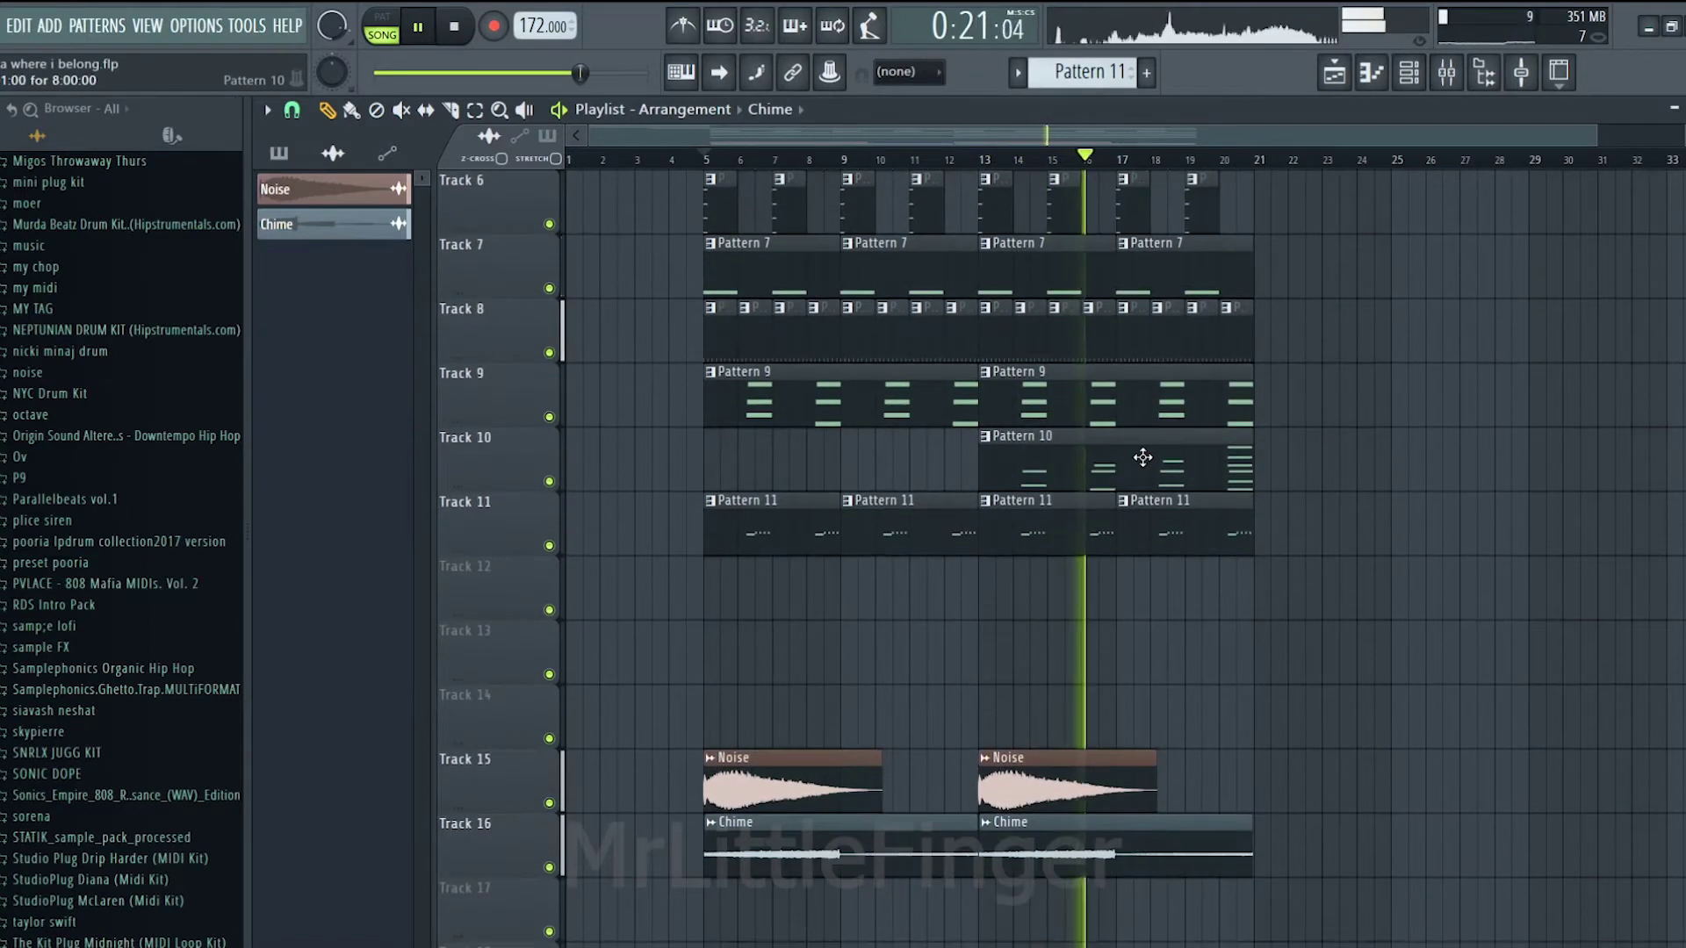
scroll(1137, 425, up, 3)
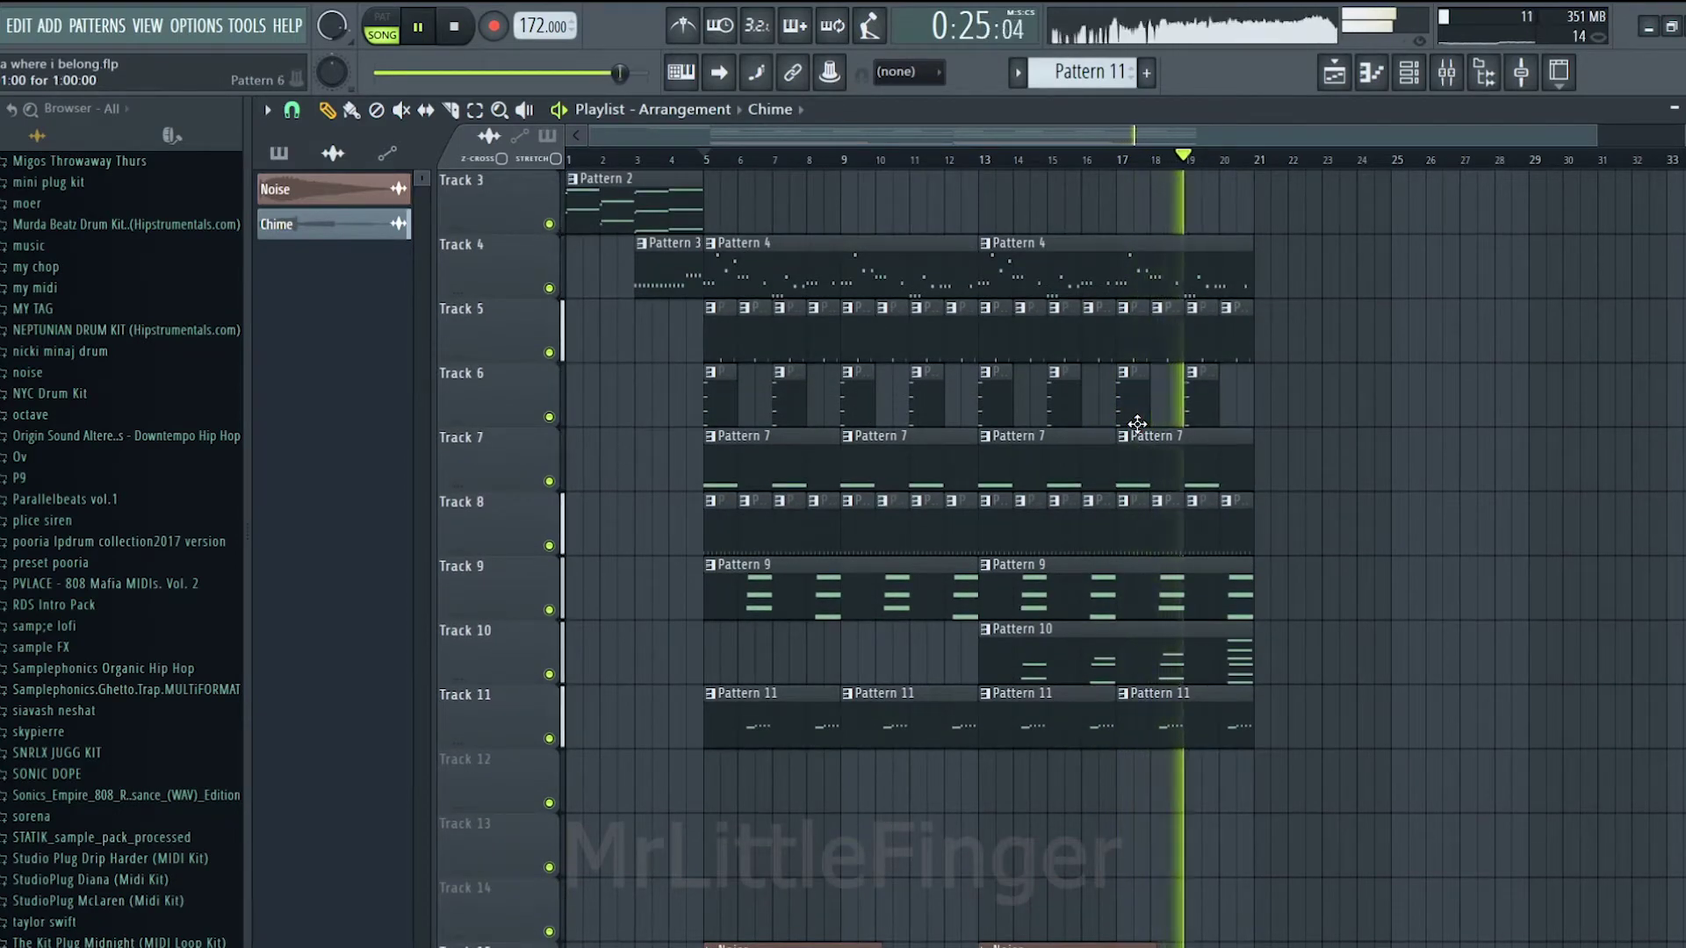
scroll(1132, 436, up, 1)
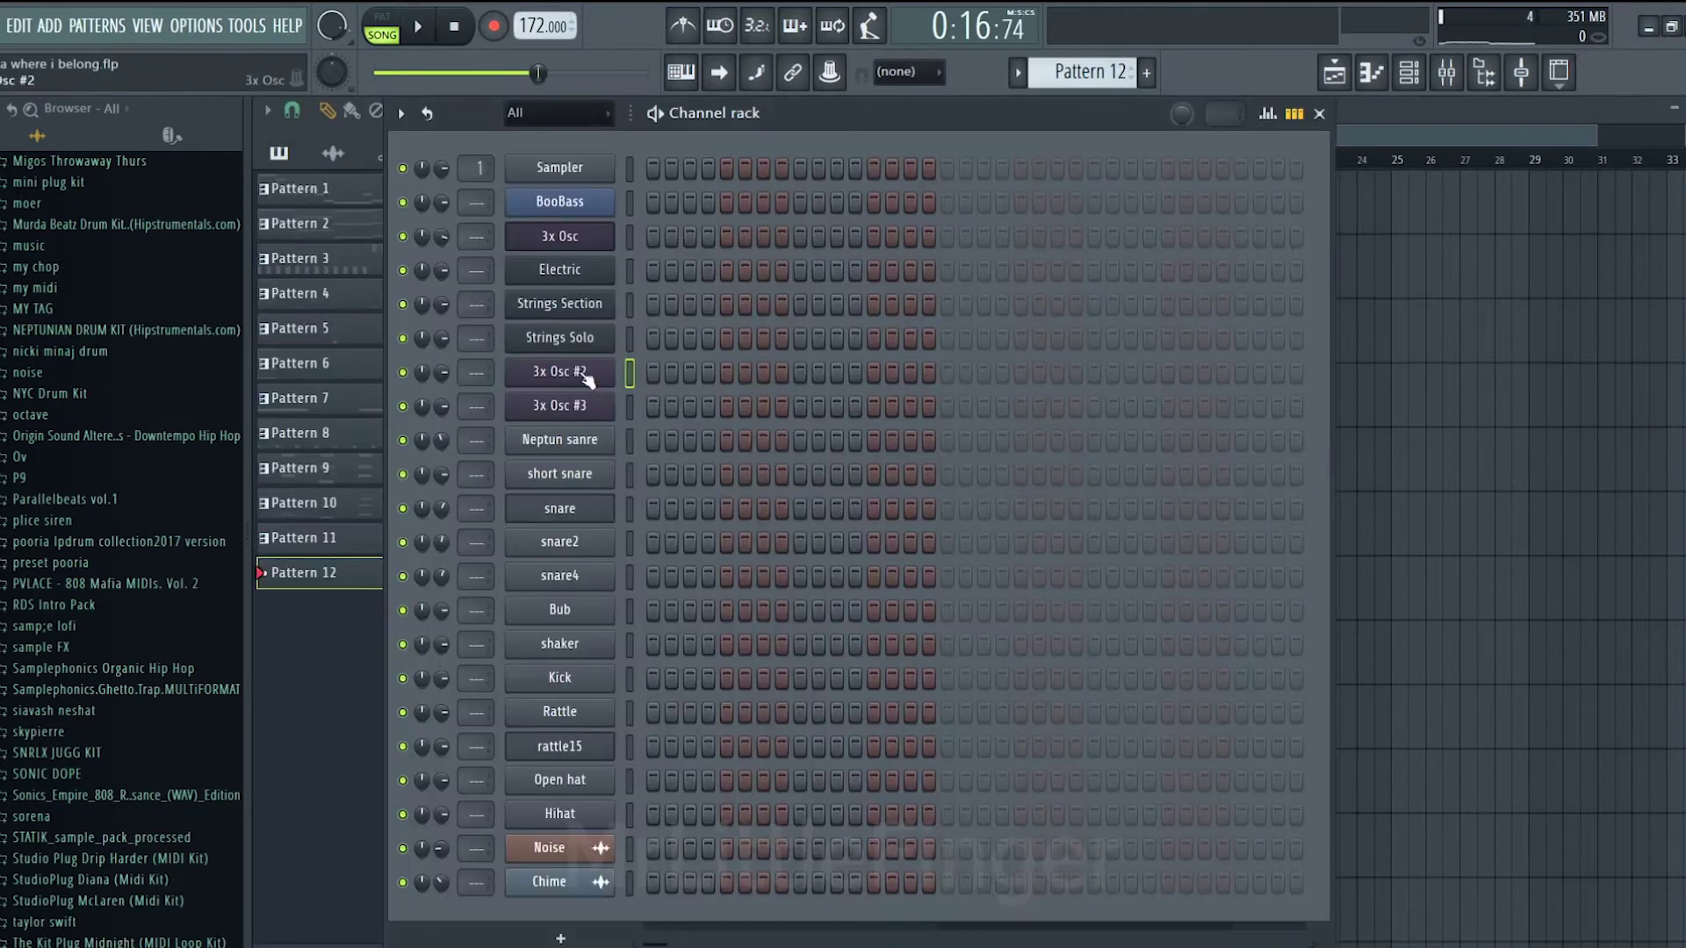
Step: Check the oscillator and Mod X envelope settings of 3x Osc #2, and open its piano roll for Pattern 12
click(559, 372)
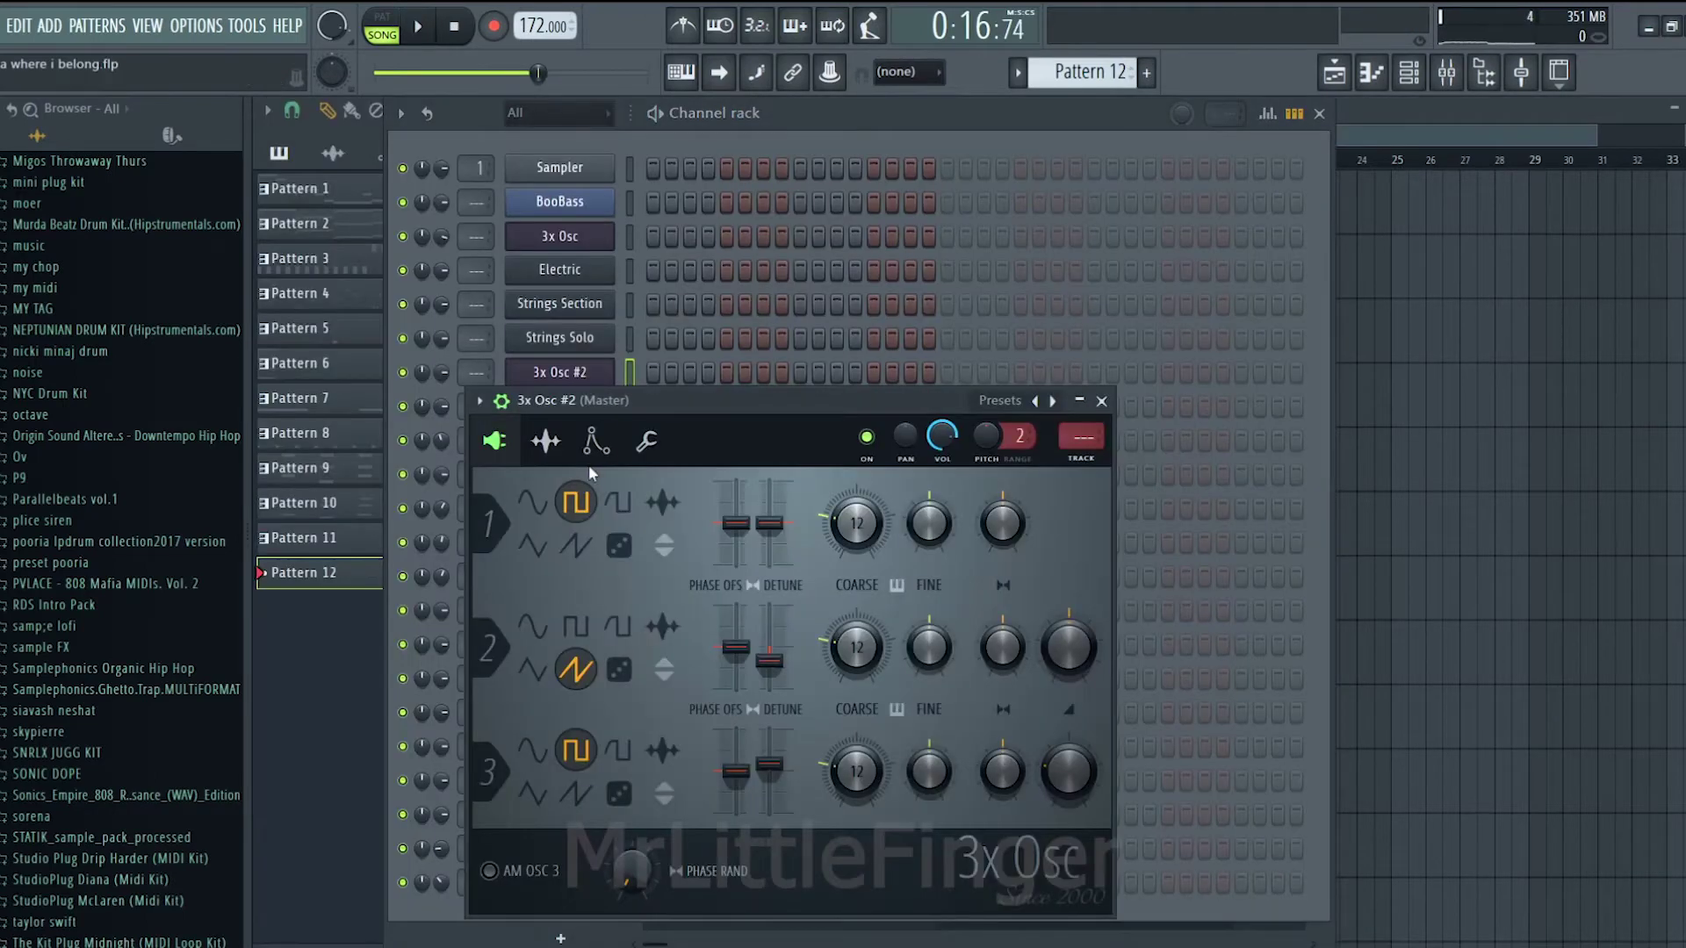
click(596, 441)
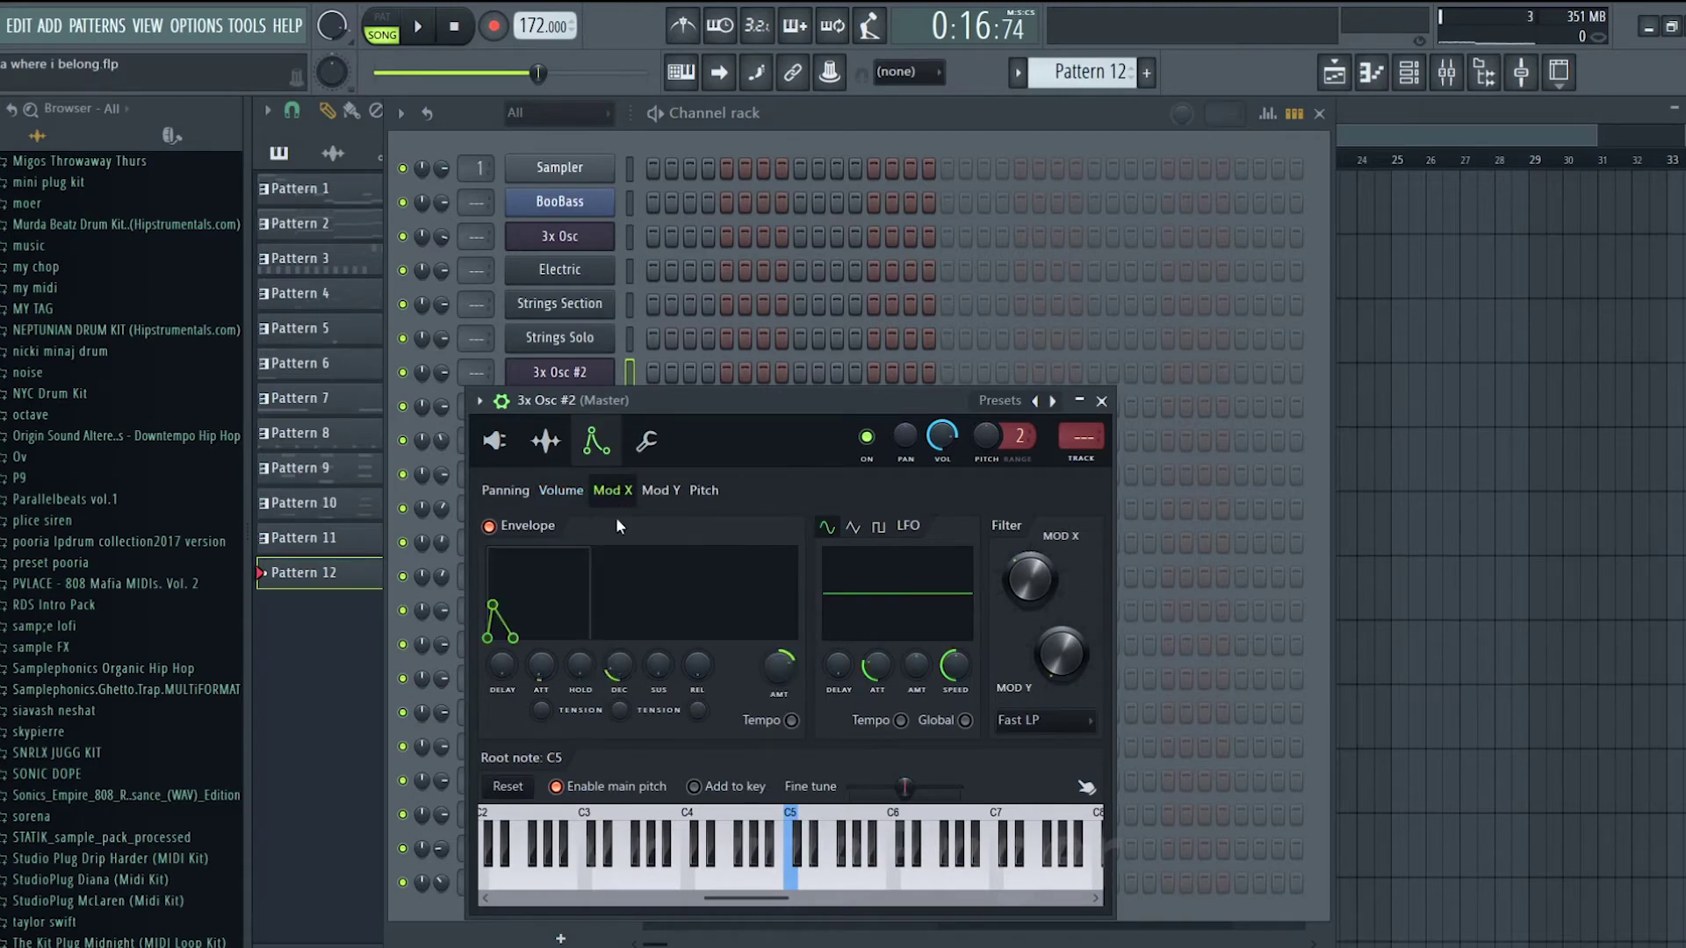
click(1102, 401)
right_click(580, 376)
click(641, 371)
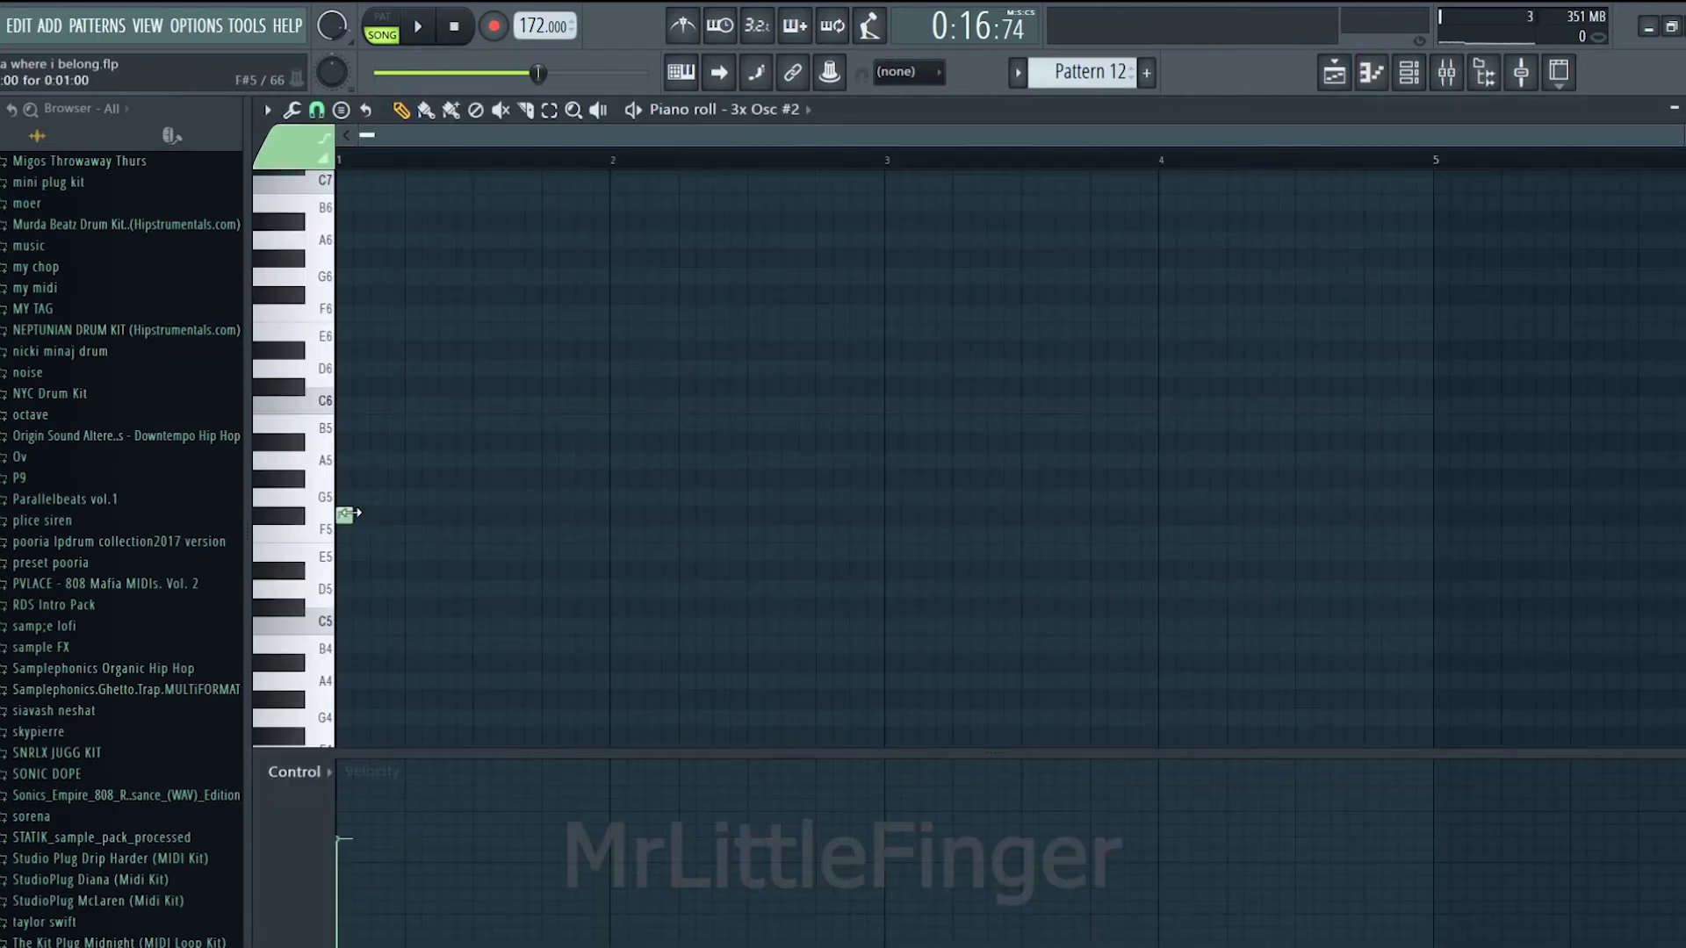
Step: Draw three short F#3 notes followed by a D#4 note in bar 1 of Pattern 12 for 3x Osc #2
scroll(380, 520, down, 5)
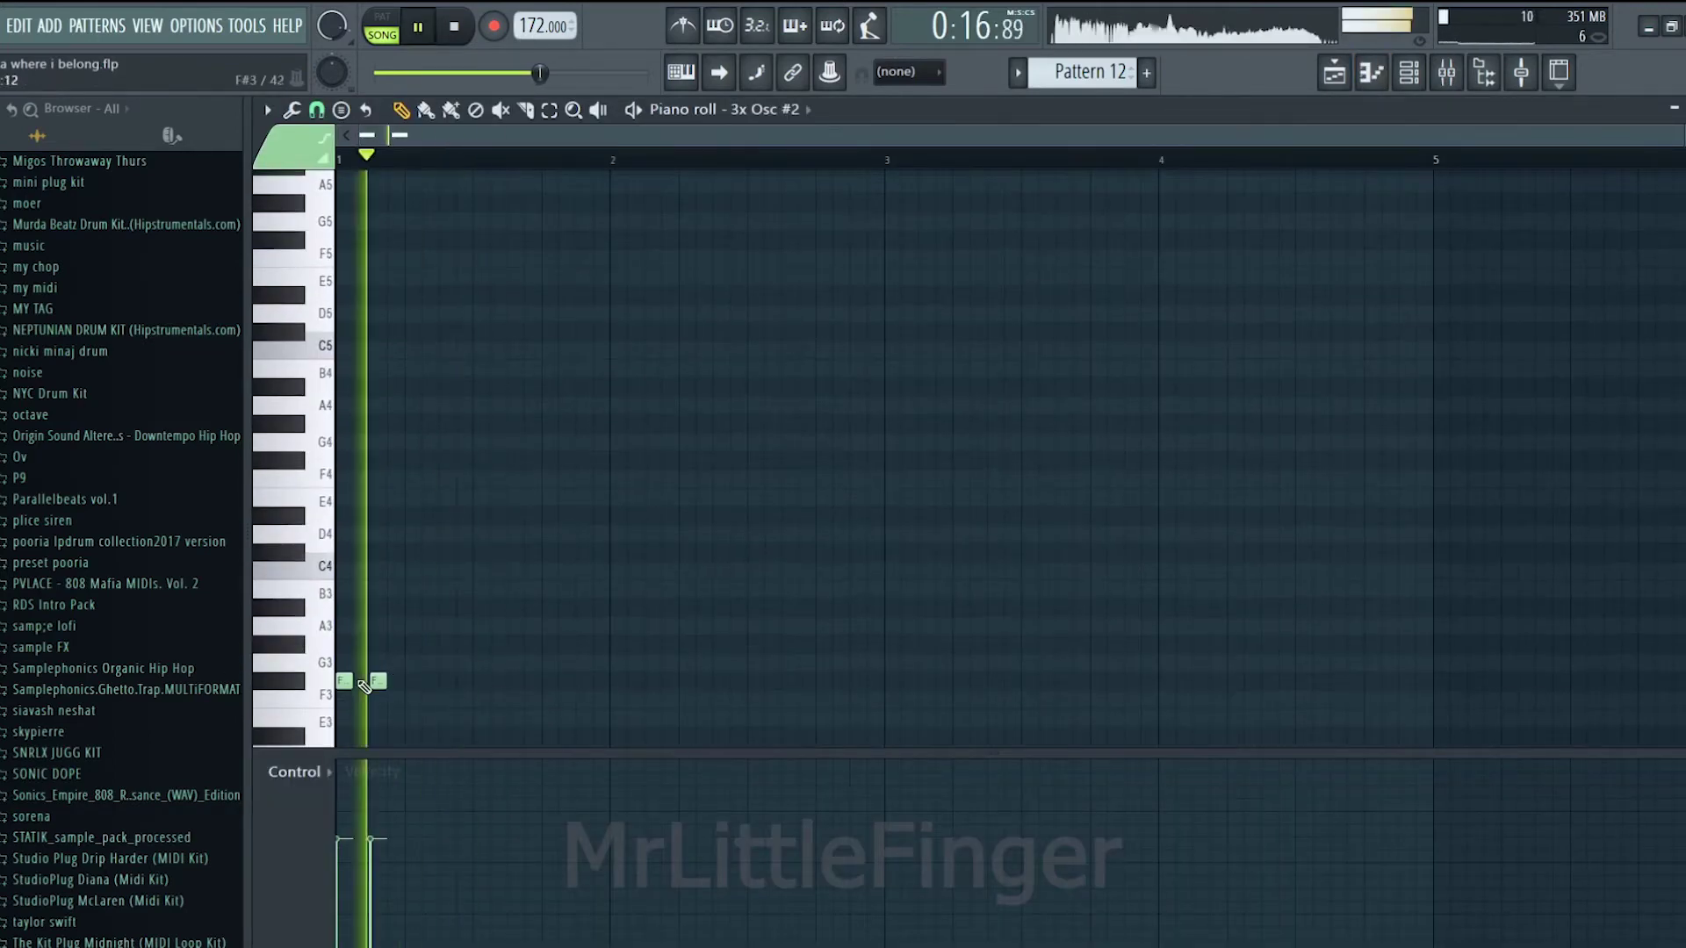
click(412, 680)
click(444, 460)
drag(430, 524, 448, 525)
scroll(466, 491, down, 3)
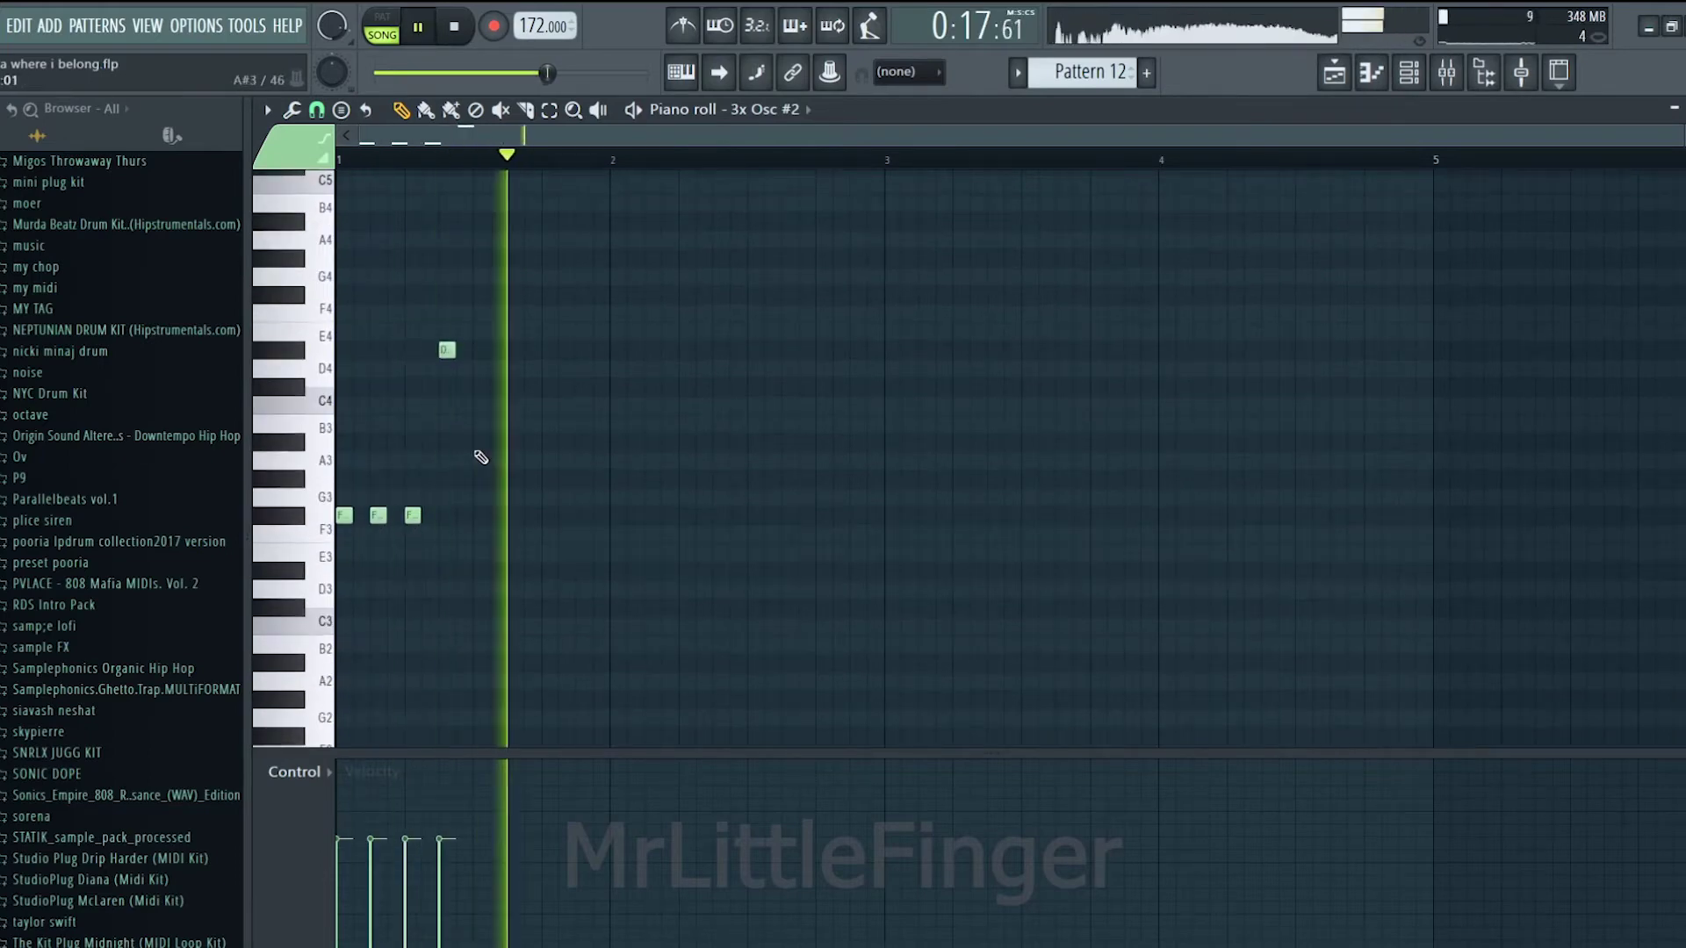
Step: Continue the Pattern 12 melody with A#3, C#4 and repeated G#3 notes into bar 2, and transpose the whole melody down one octave
click(514, 441)
click(584, 386)
click(618, 460)
drag(619, 460, 620, 479)
click(654, 478)
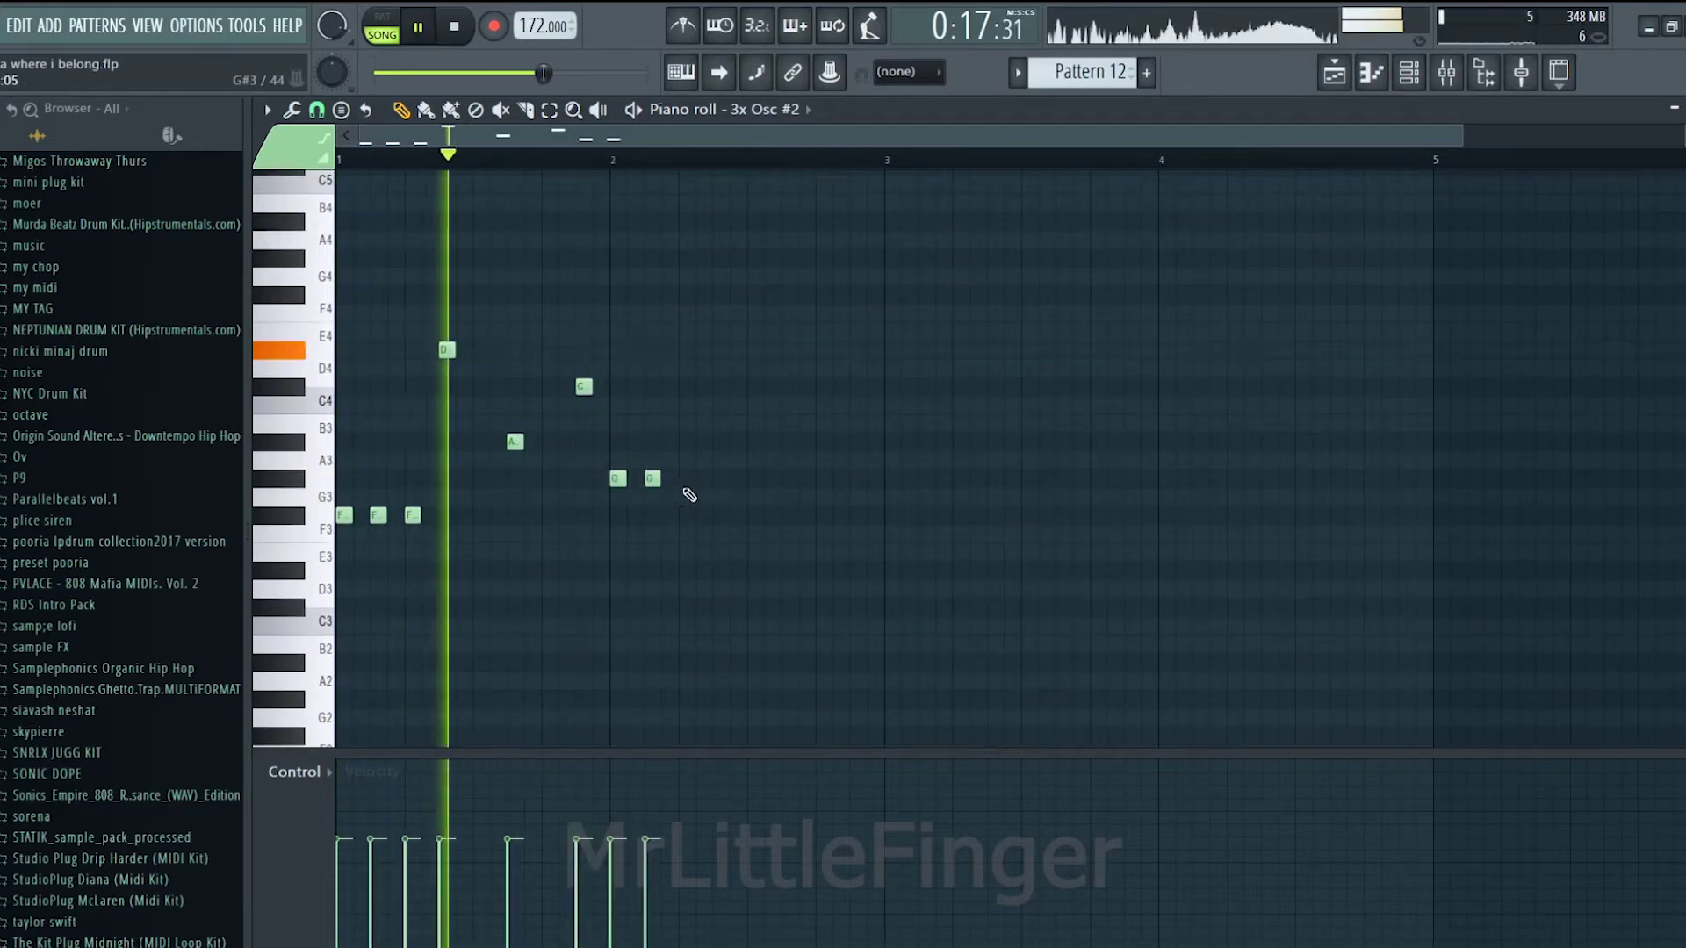
click(688, 479)
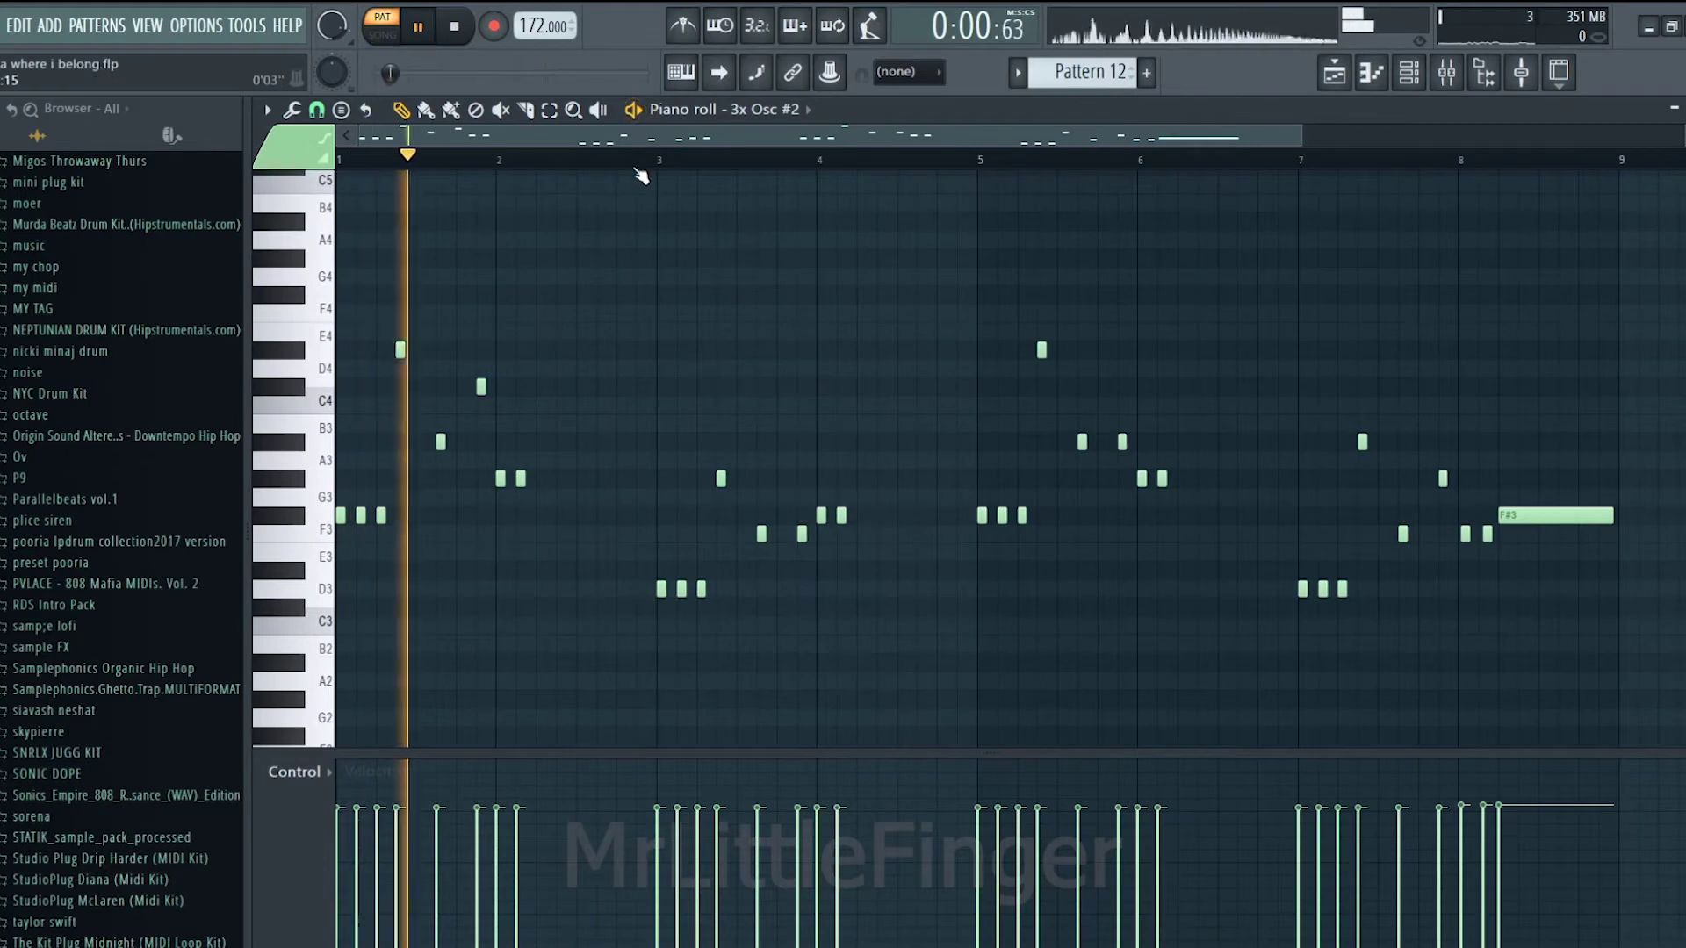
key(ctrl+Down)
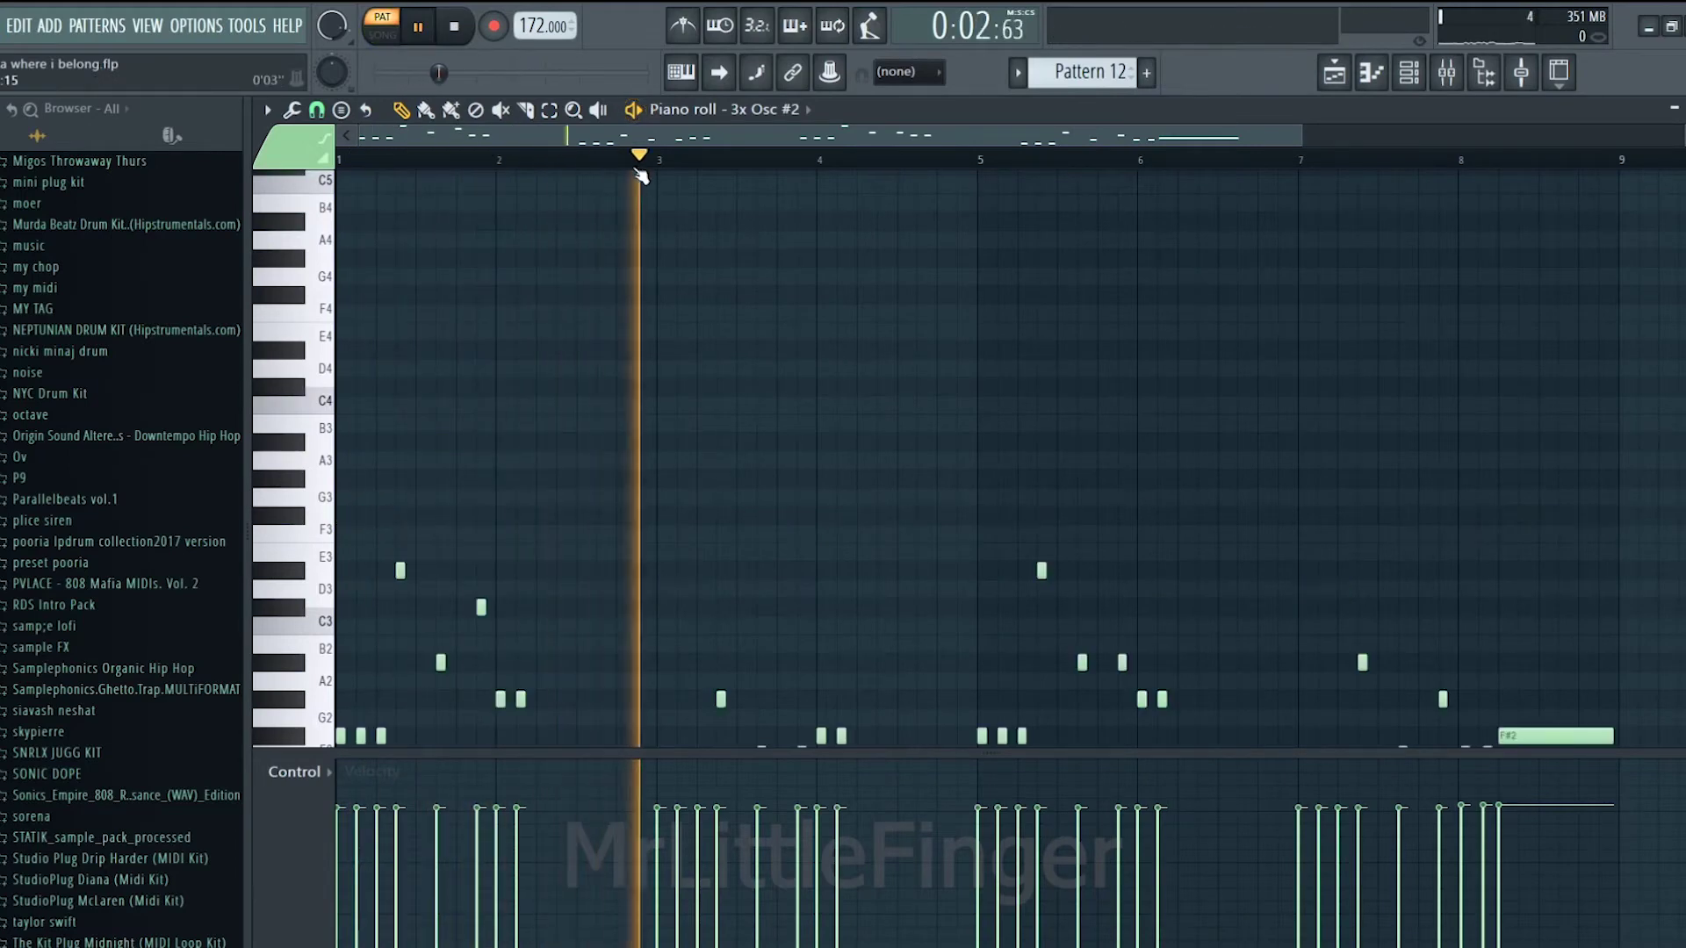
Step: Copy the clips of Patterns 4 to 7 on Tracks 4 to 7 so they continue from bar 21 to bar 29
ctrl+scroll(650, 193, down, 2)
scroll(658, 263, down, 3)
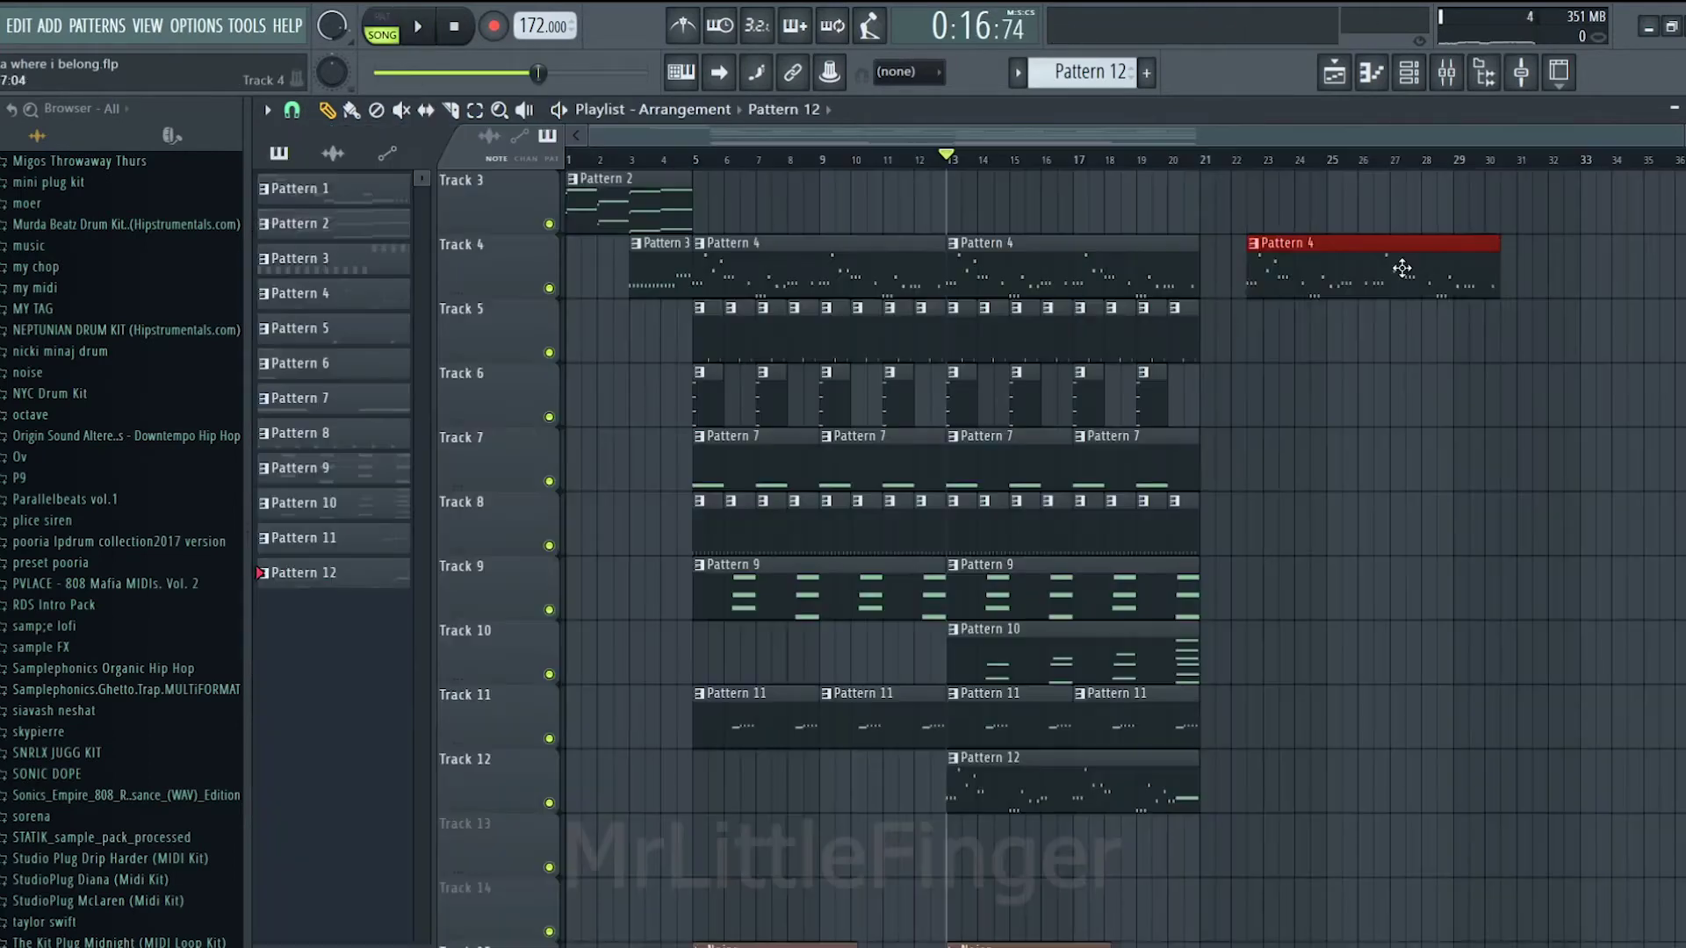
drag(1400, 267, 1286, 343)
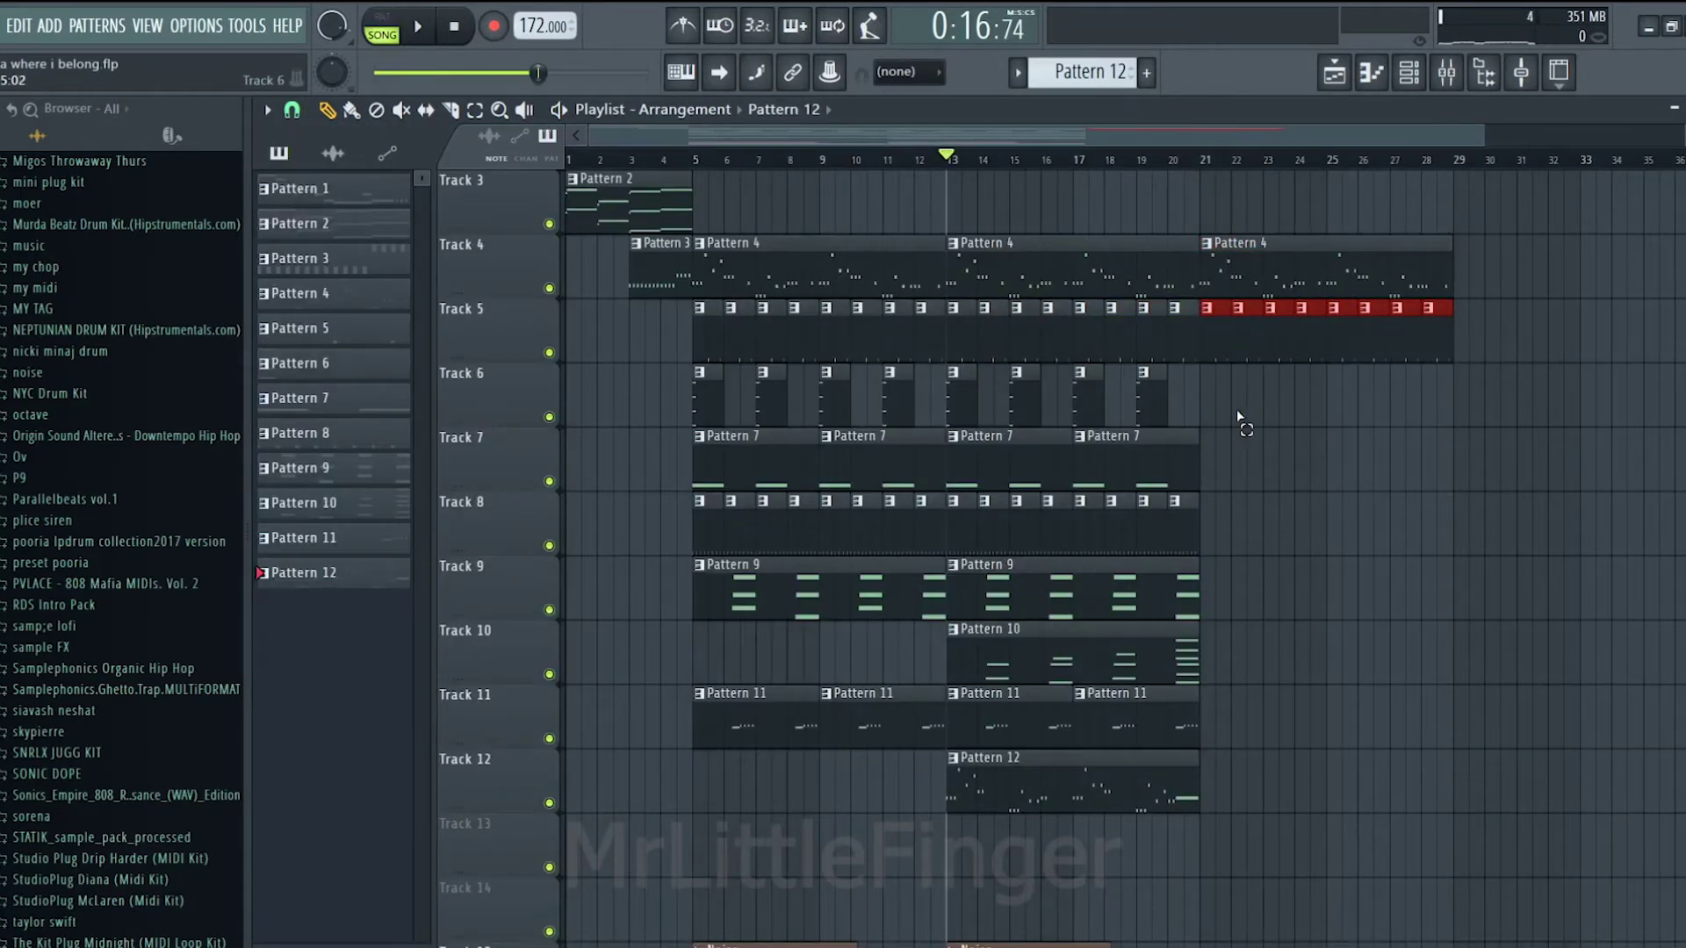
drag(1237, 417, 974, 461)
drag(1011, 456, 1263, 452)
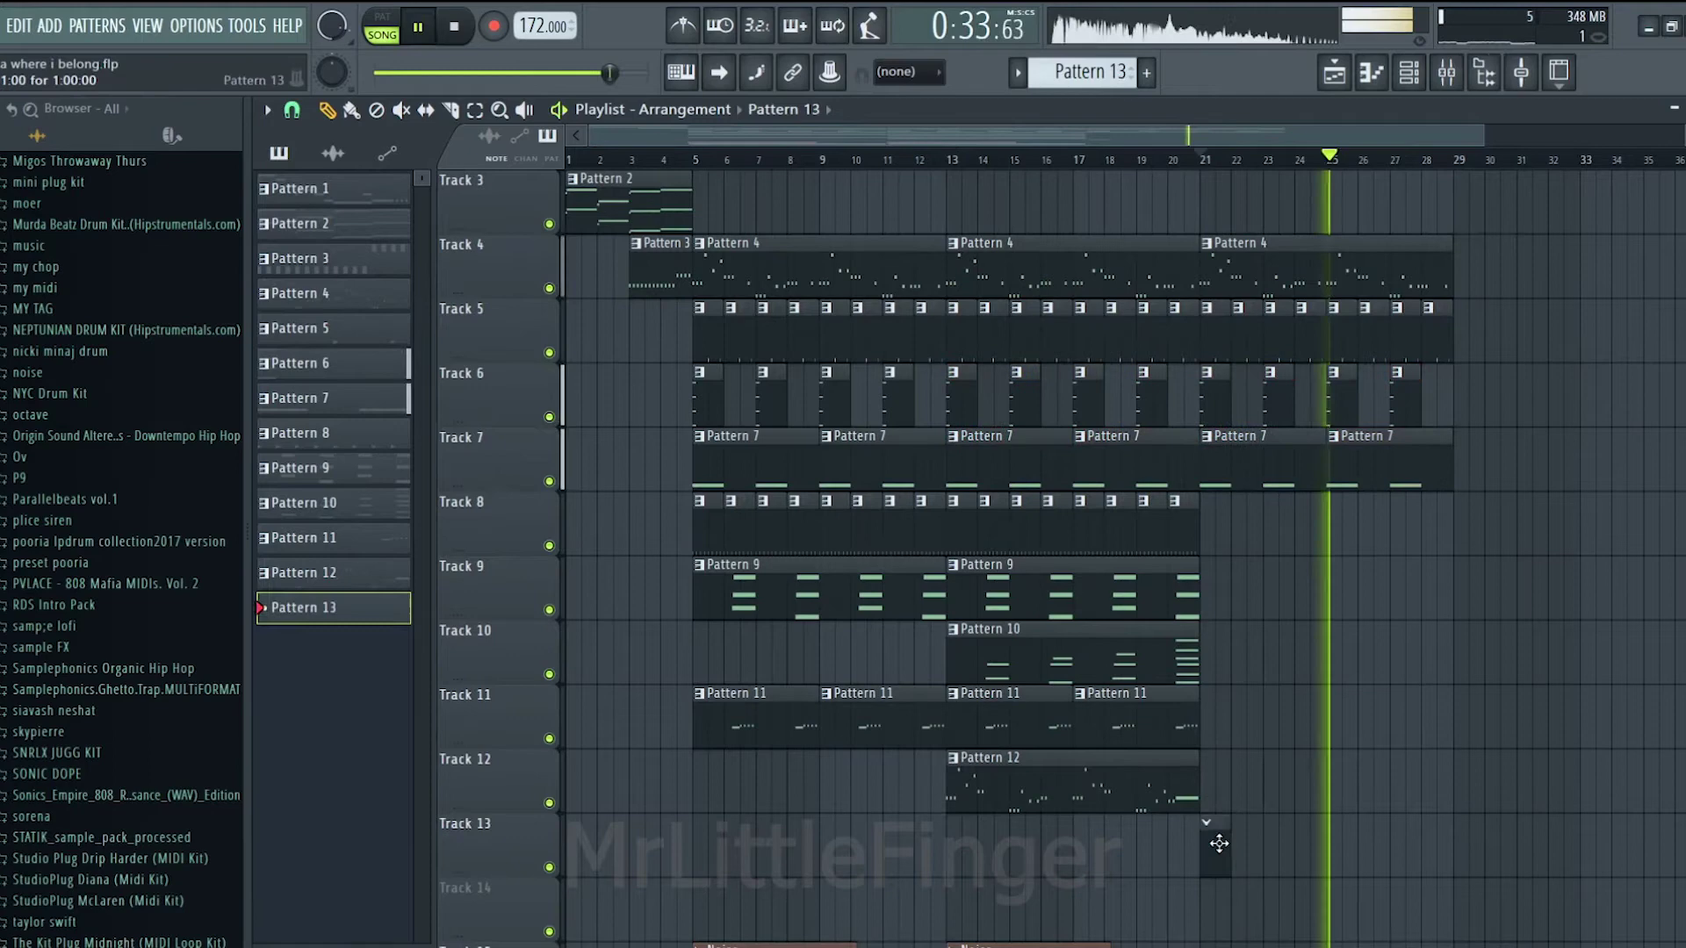
Step: Place Pattern 13 clips on Track 11 at bars 21 and 25, and return playback to bar 21 and stop it
drag(1215, 843, 1331, 722)
click(1343, 722)
click(1209, 158)
key(space)
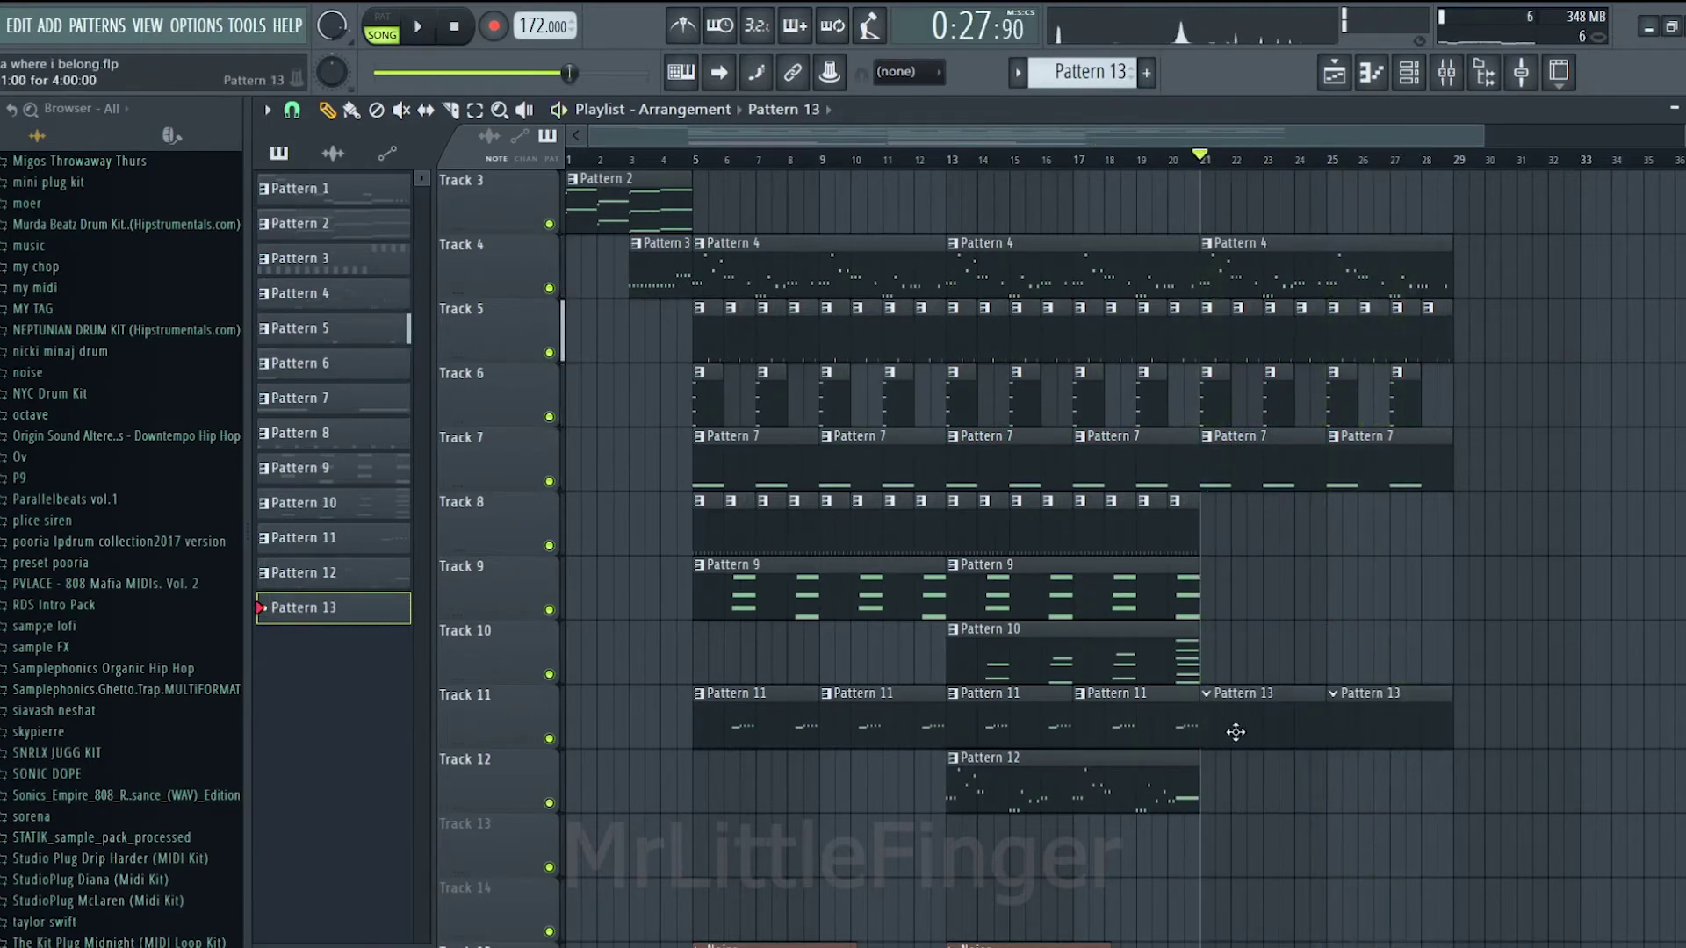
Step: Open the shaker piano roll for Pattern 13 and play the pattern
double_click(1236, 732)
right_click(602, 644)
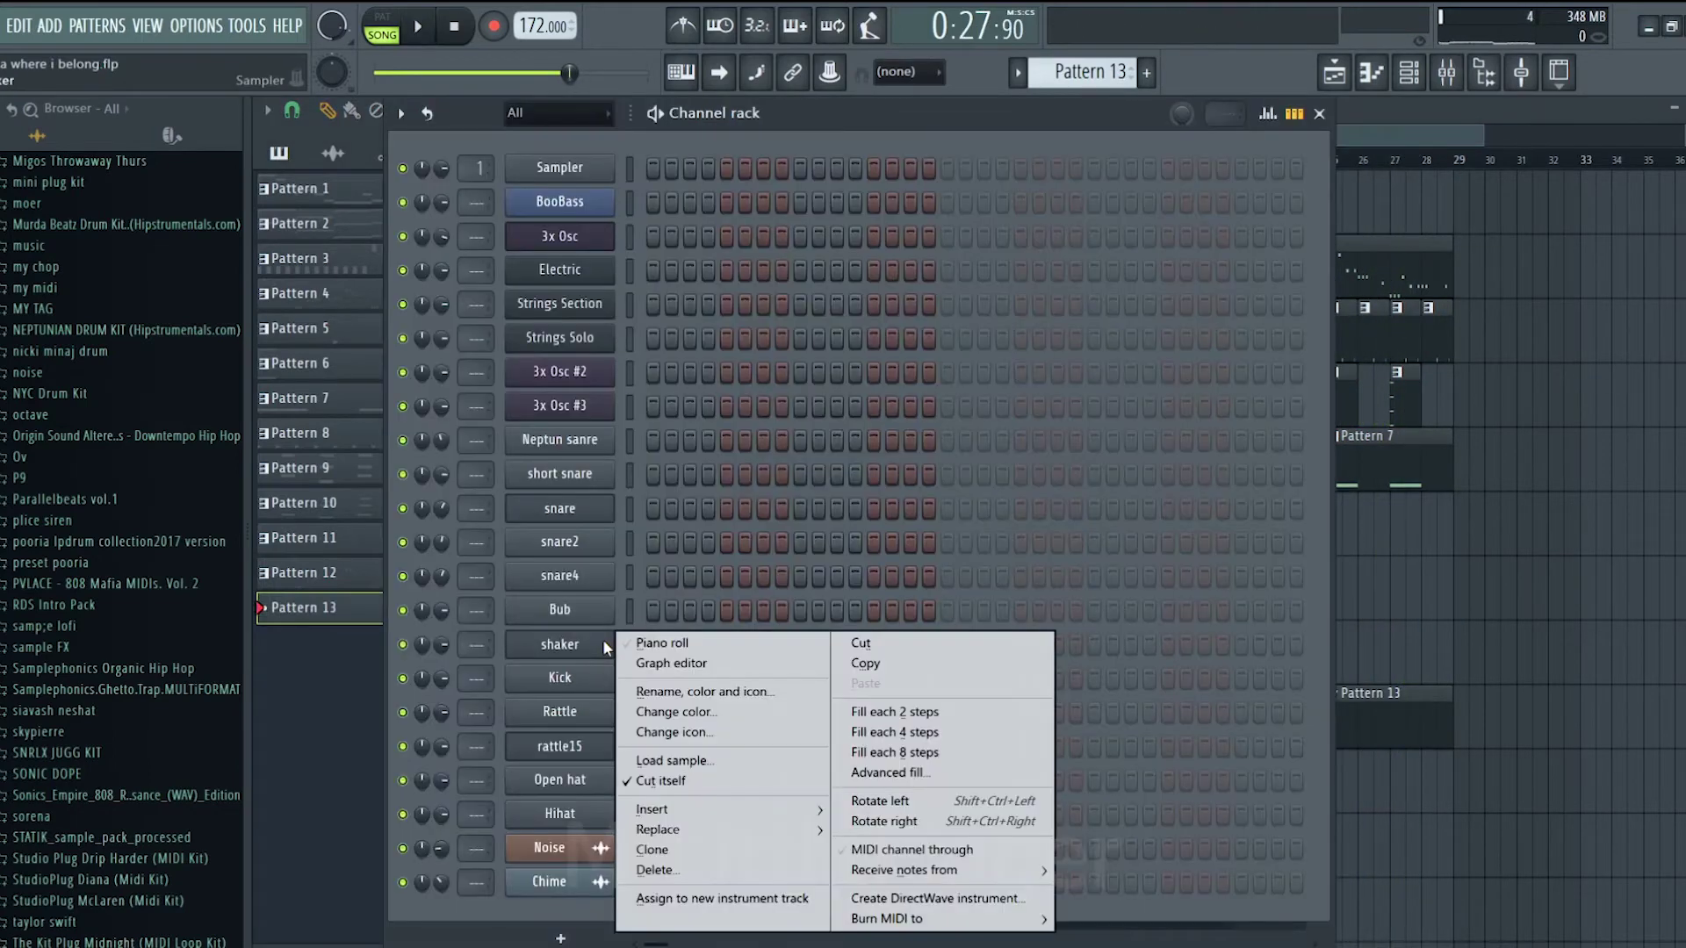
click(663, 644)
key(space)
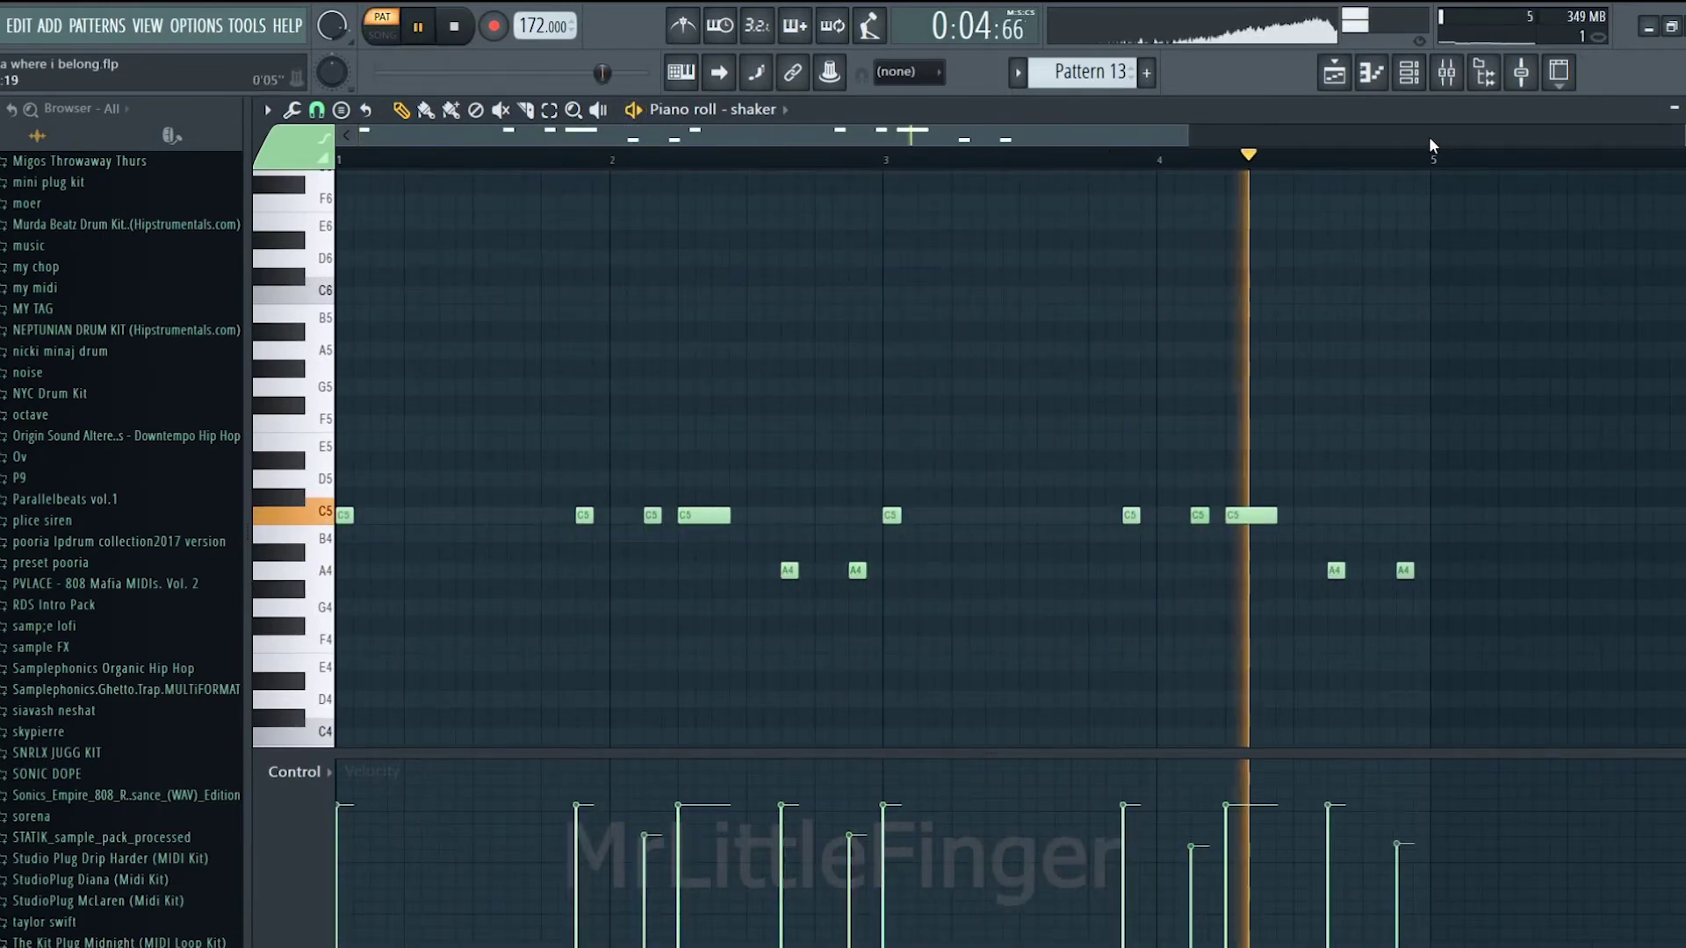
Step: Close the shaker piano roll and channel rack, and listen to the new section in the playlist
click(1683, 109)
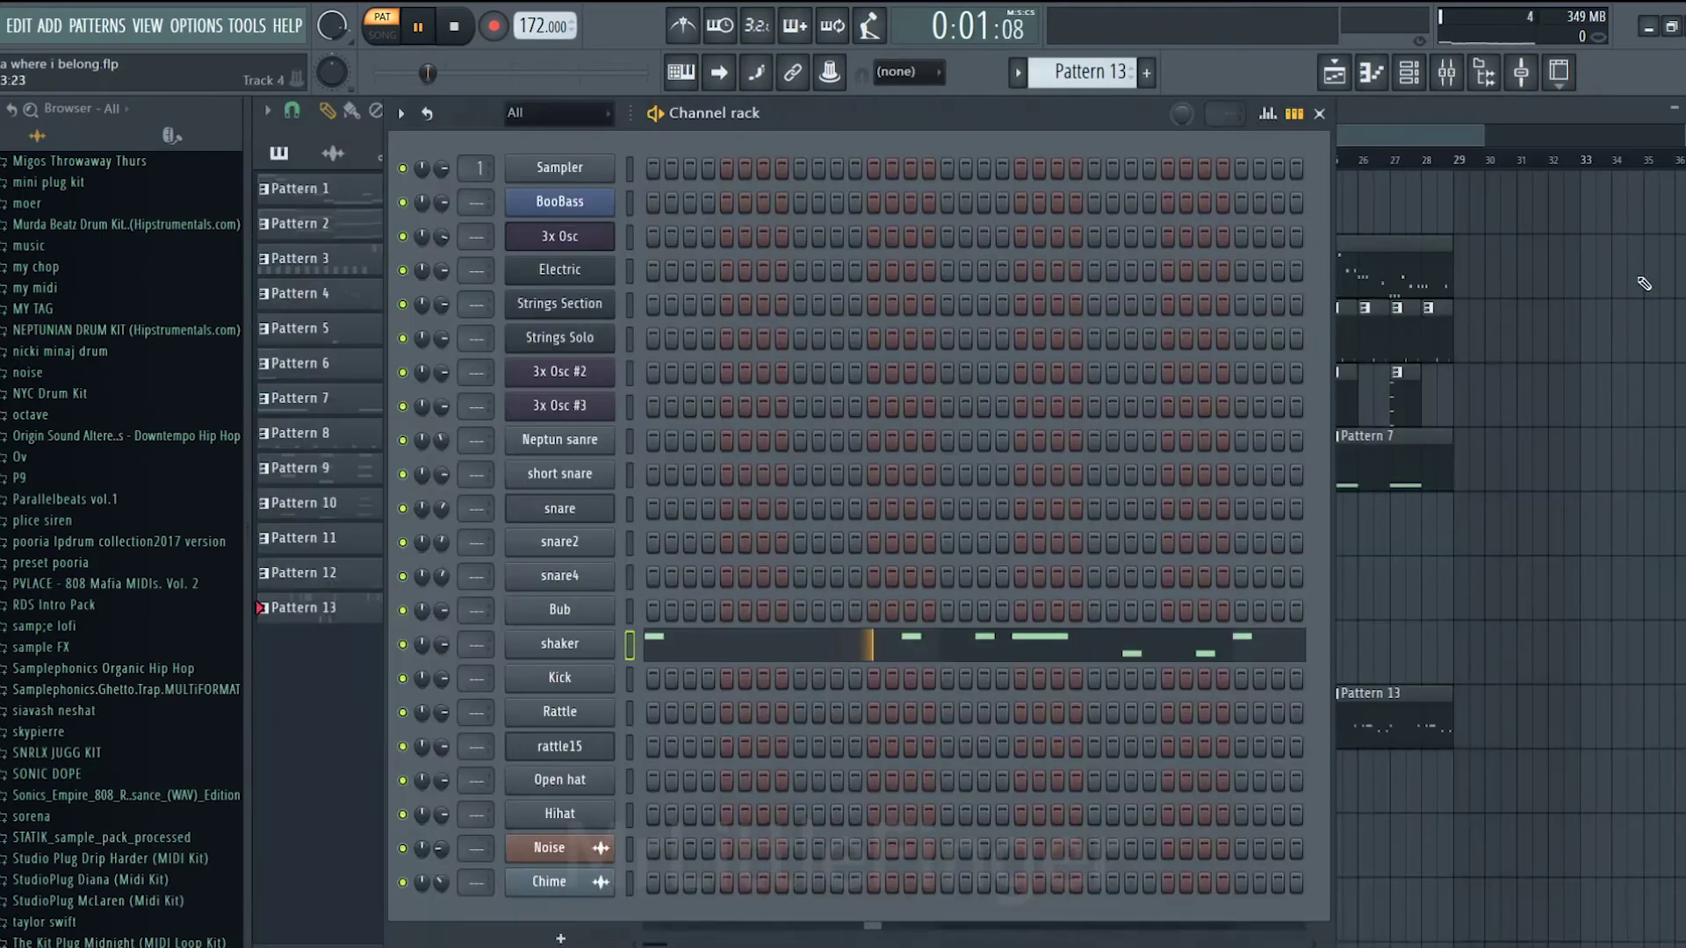
right_click(1644, 284)
key(space)
key(space)
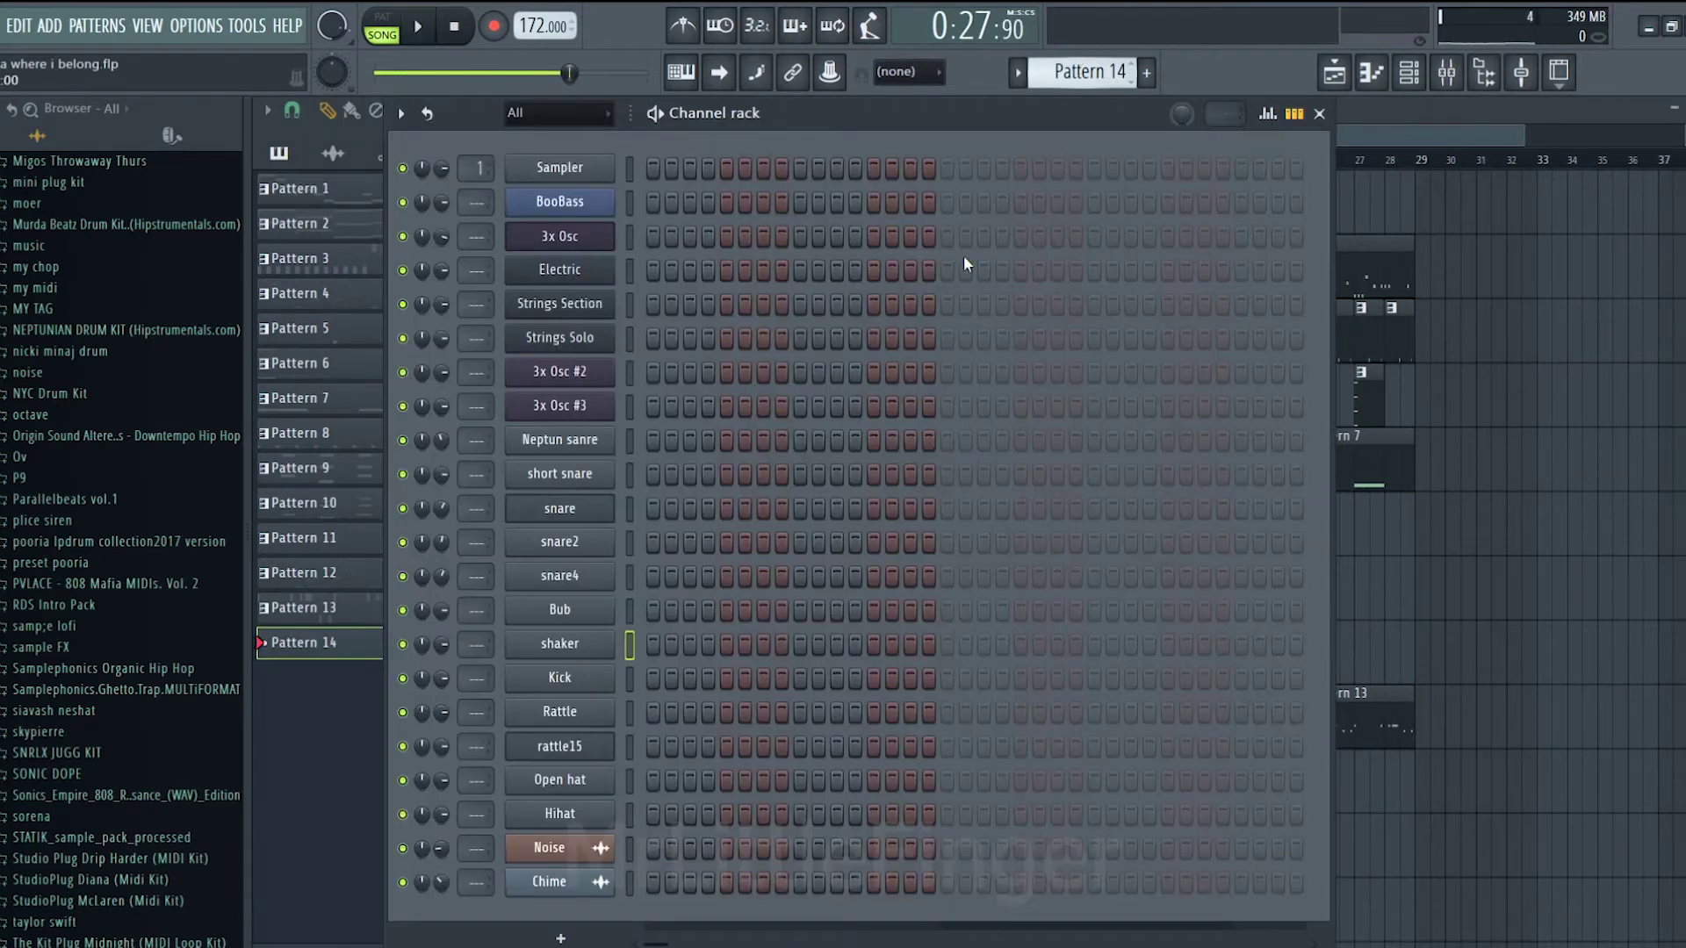
Step: Check the sample settings of the Rattle and rattle15 channels and the volume envelope of rattle15
click(549, 721)
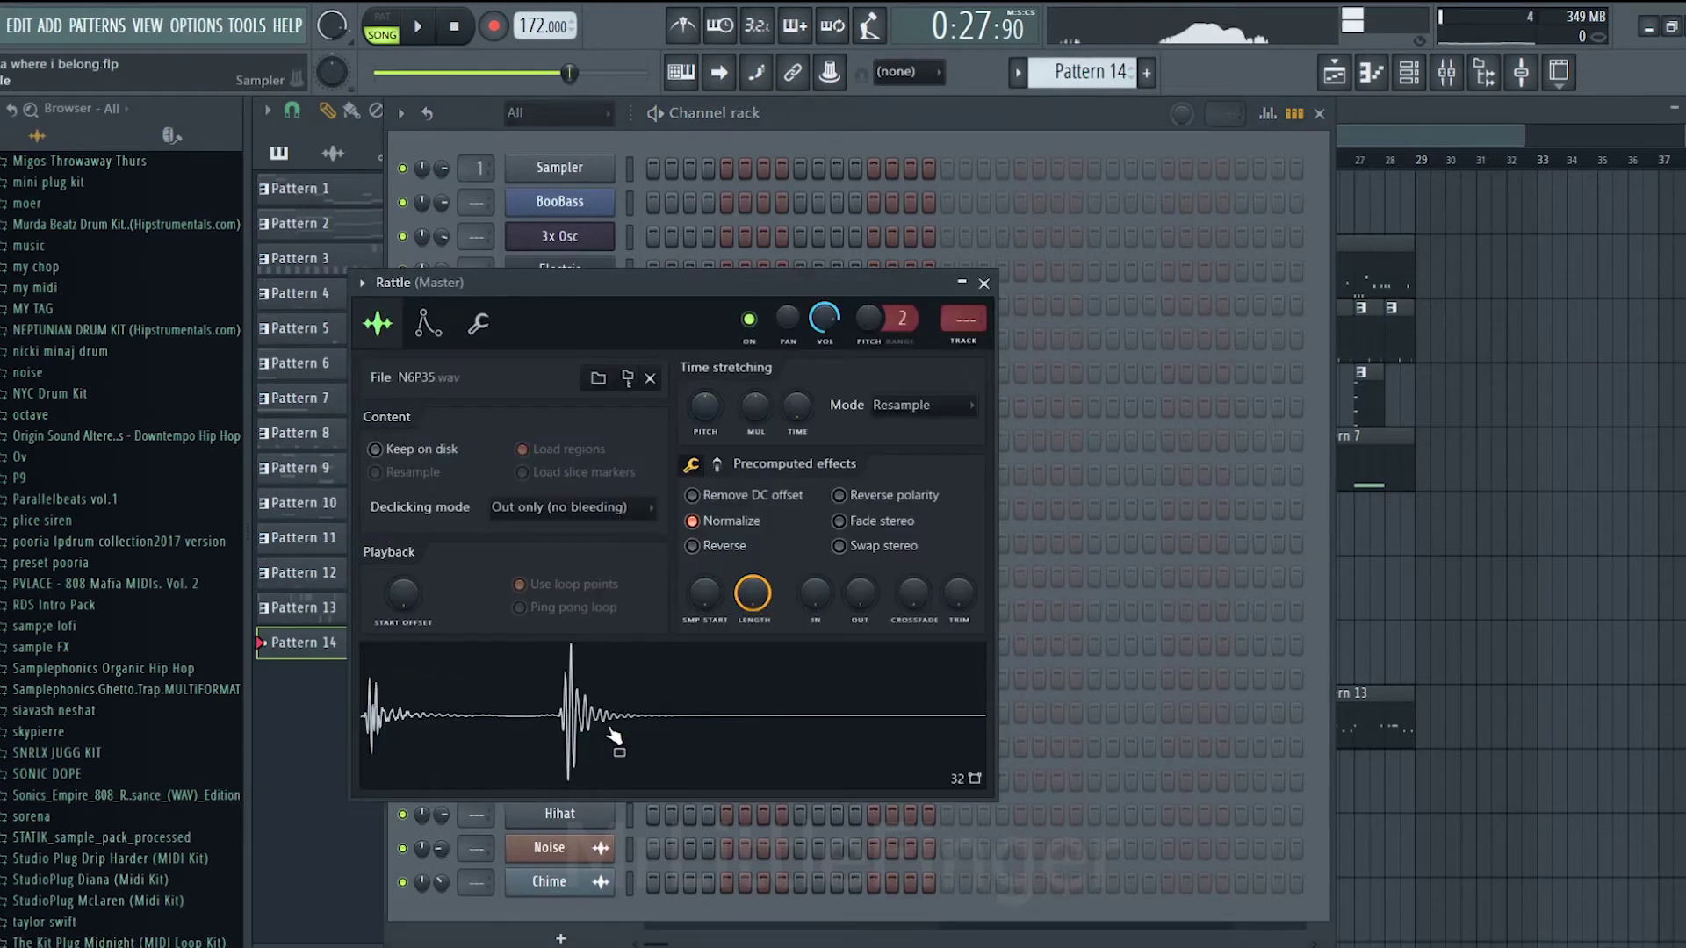
click(984, 284)
click(594, 748)
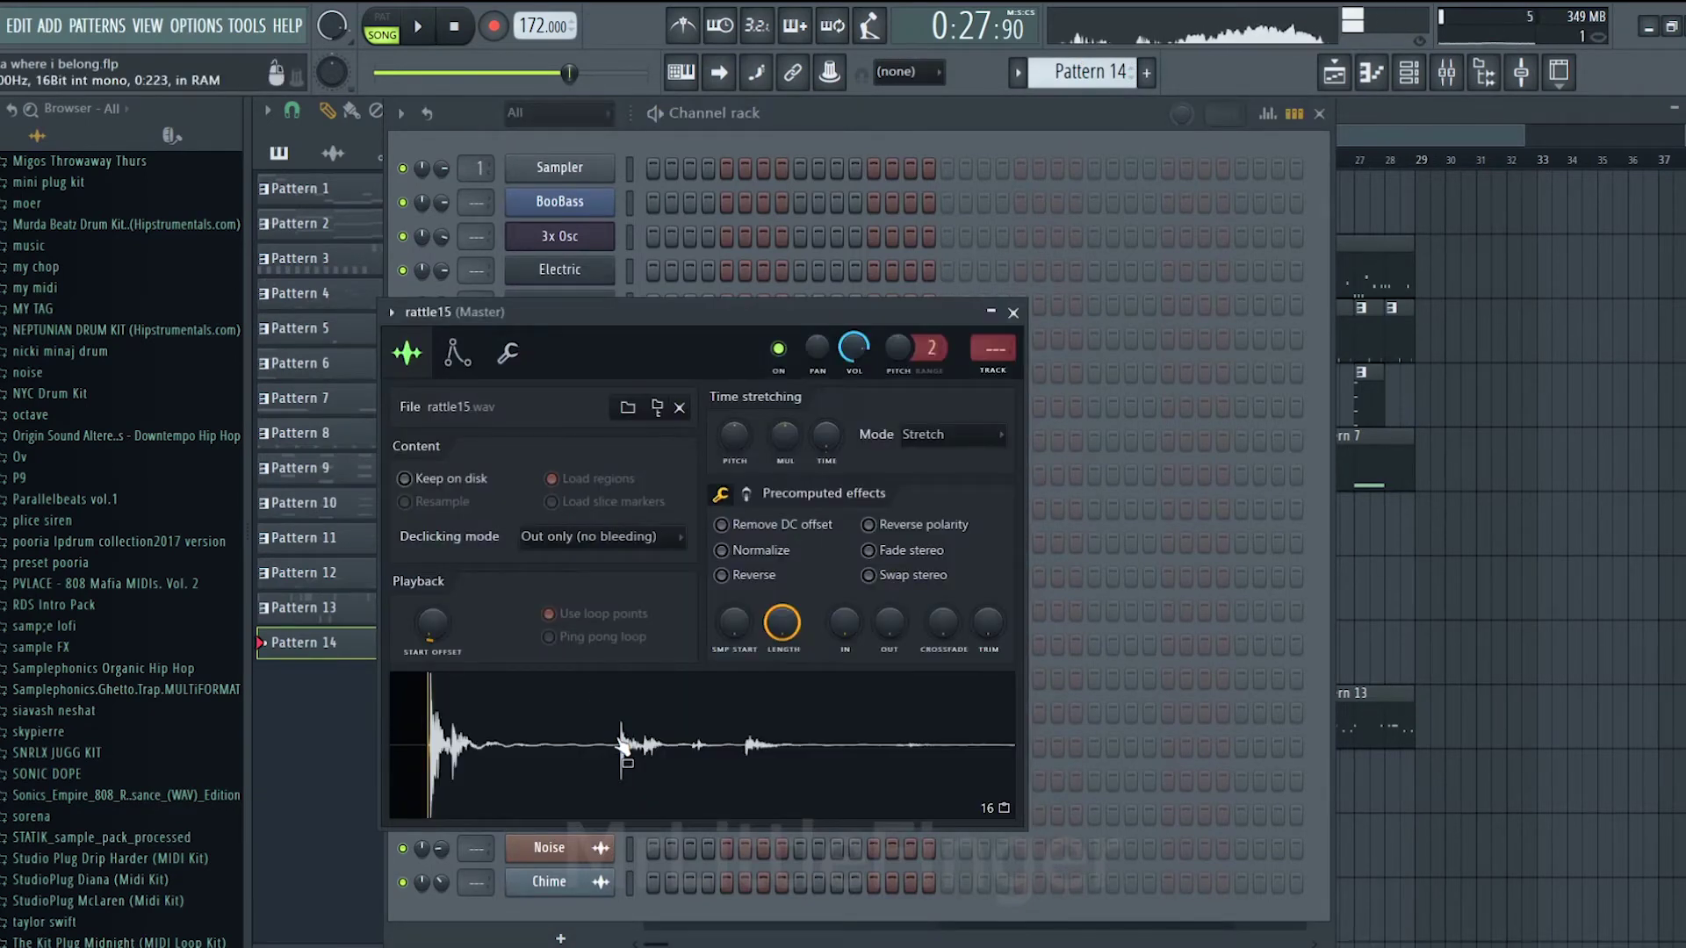
click(453, 353)
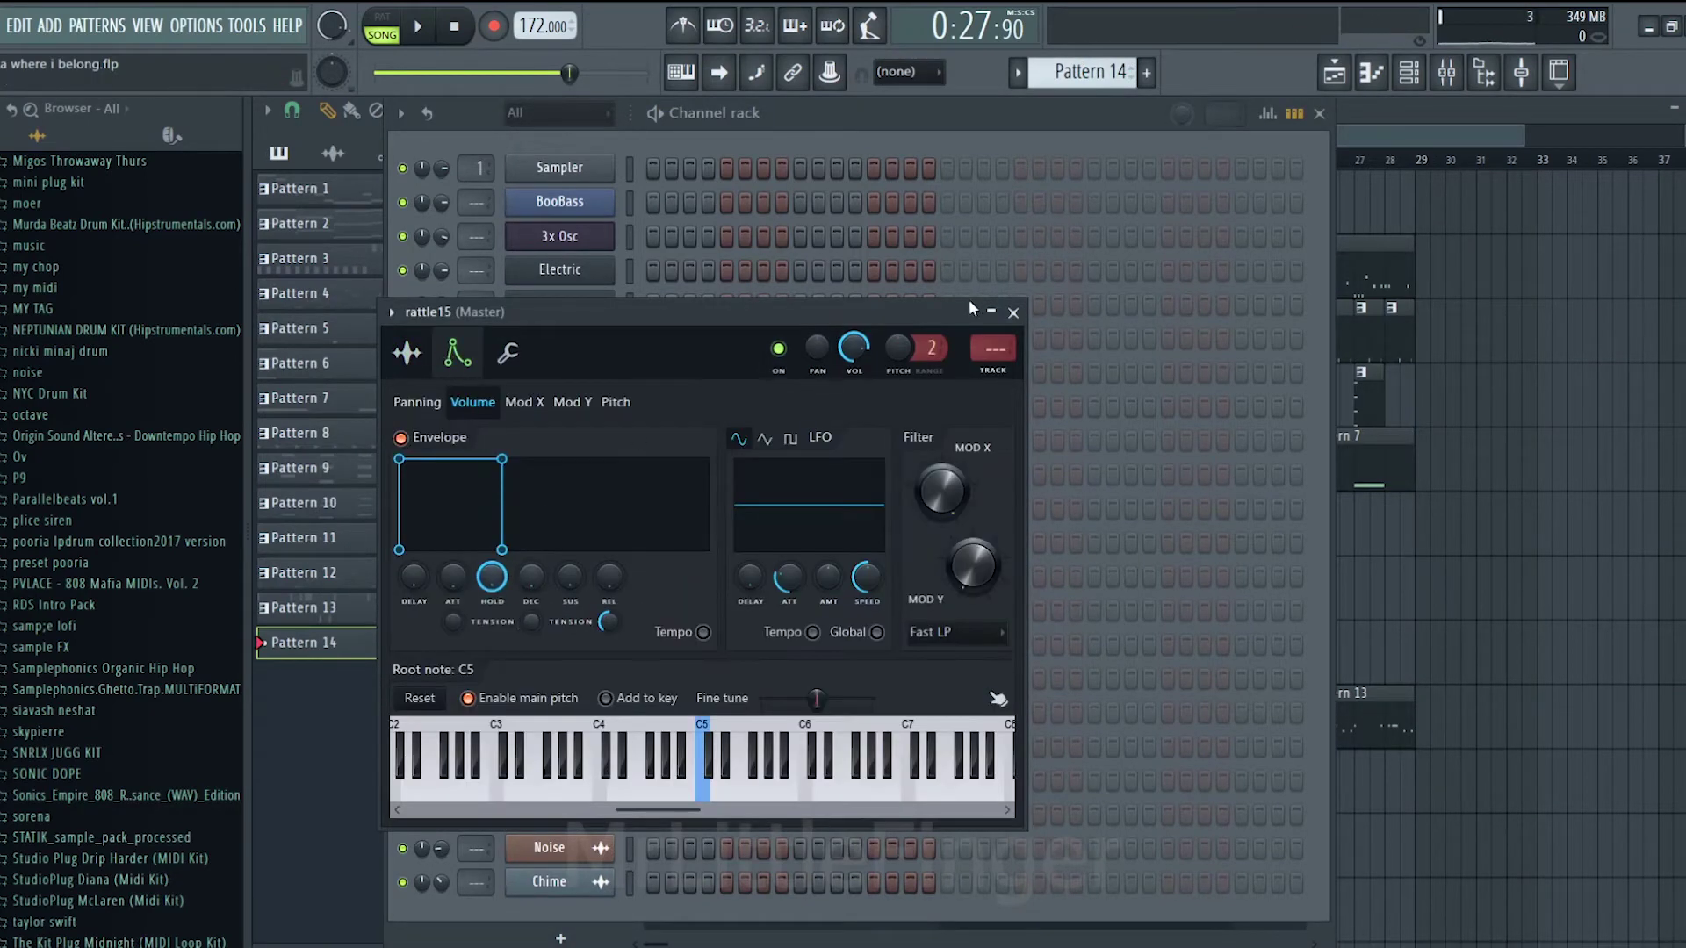
click(1014, 312)
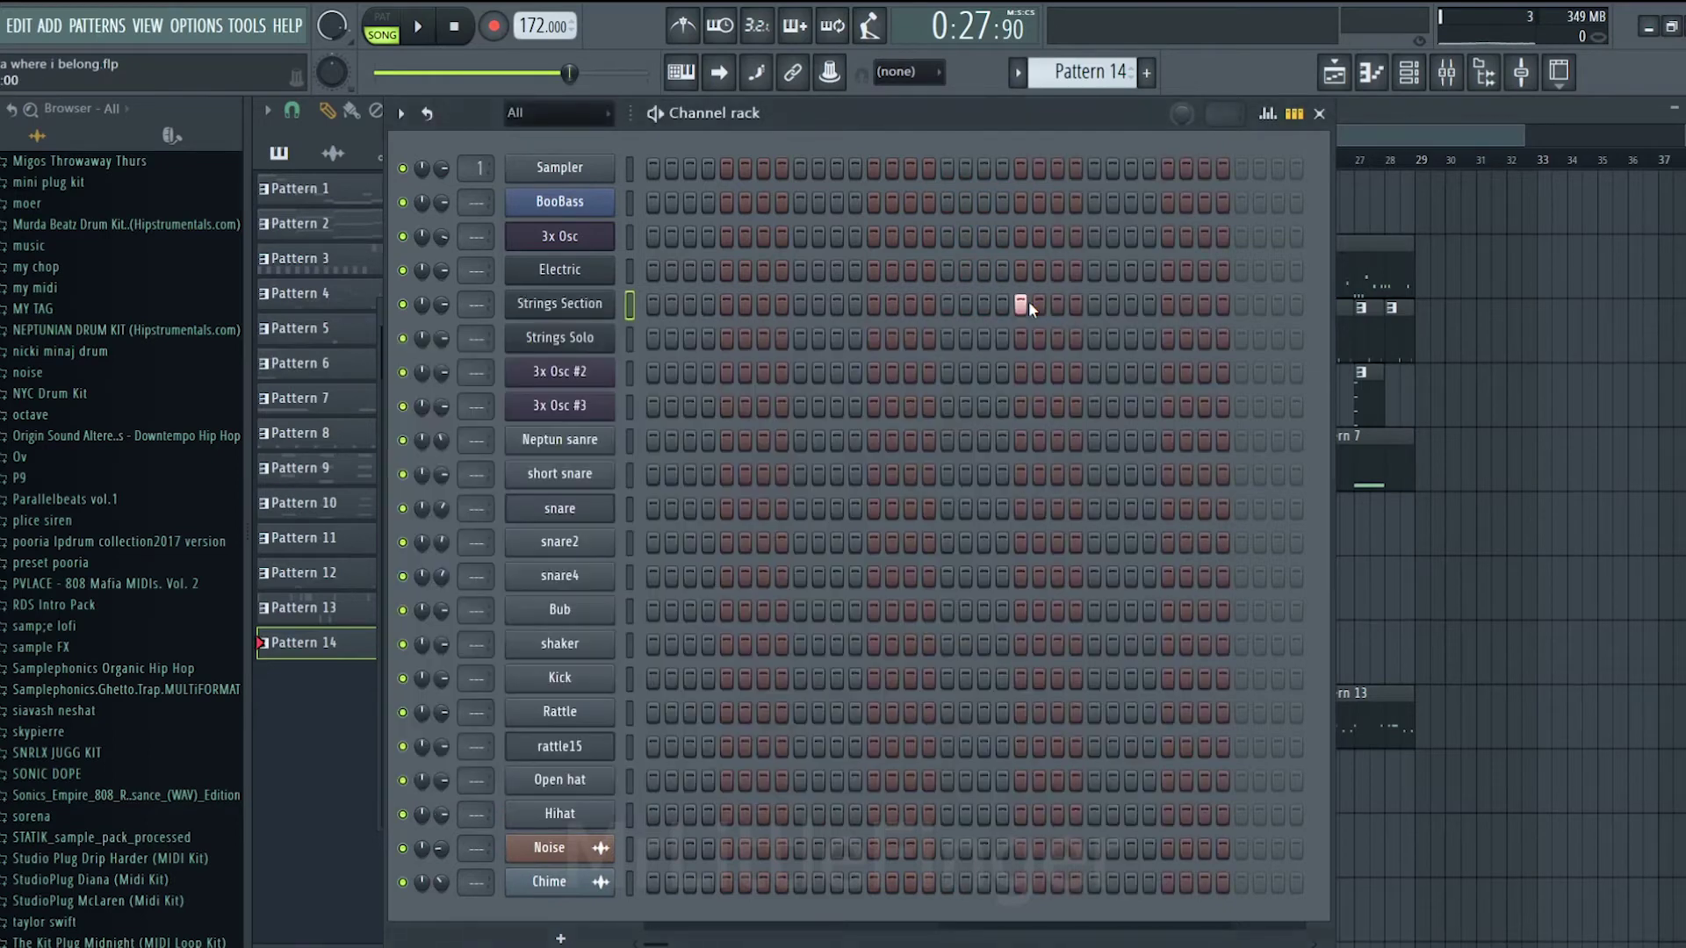
Step: Draw Rattle notes on C5 shortly after the start of bars 2 and 4 in Pattern 14
right_click(593, 719)
click(694, 663)
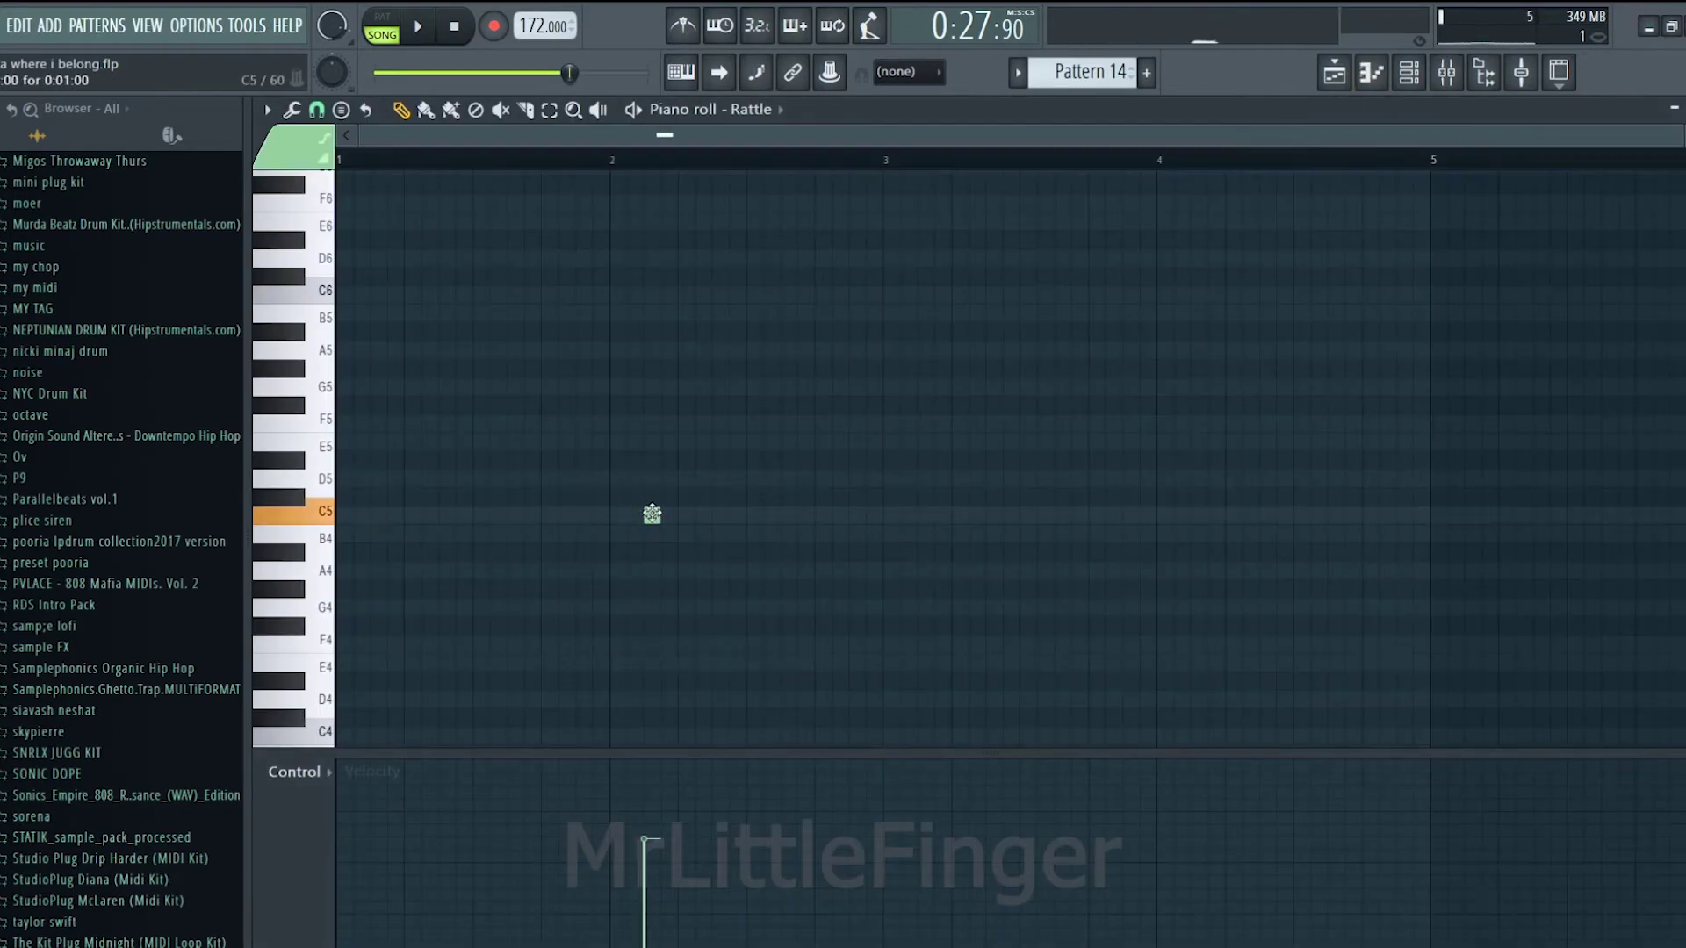
click(1200, 516)
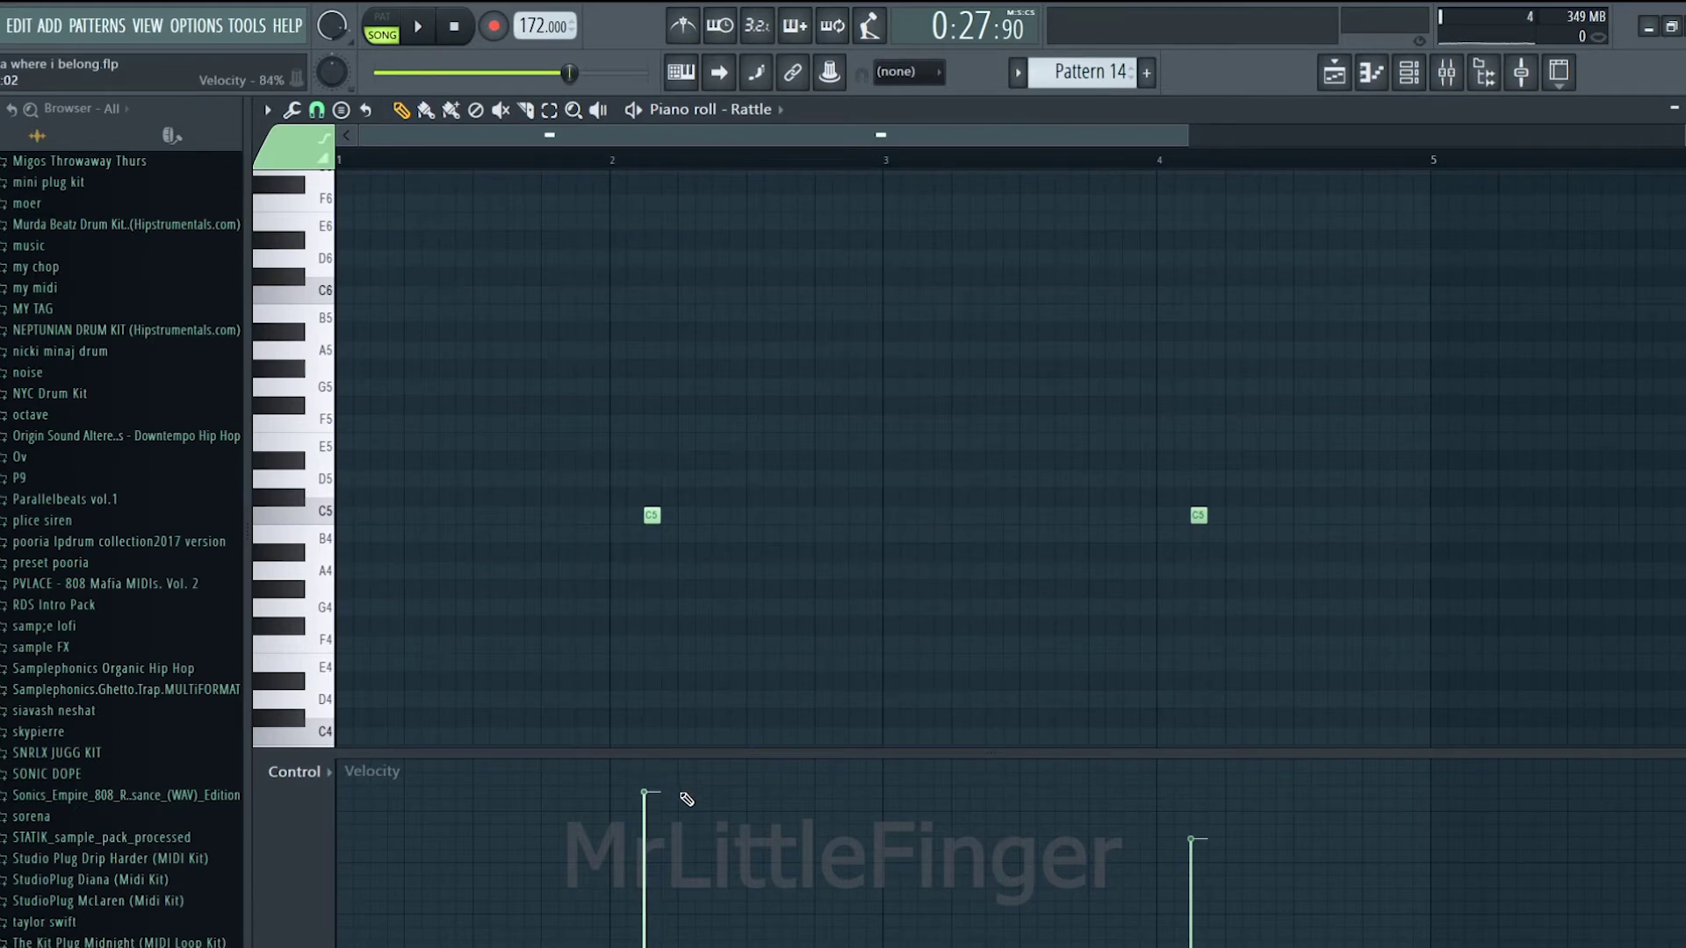
Step: Switch the piano roll to rattle15, draw a run of four short C5 notes in bar 2 and play it
click(781, 112)
click(793, 555)
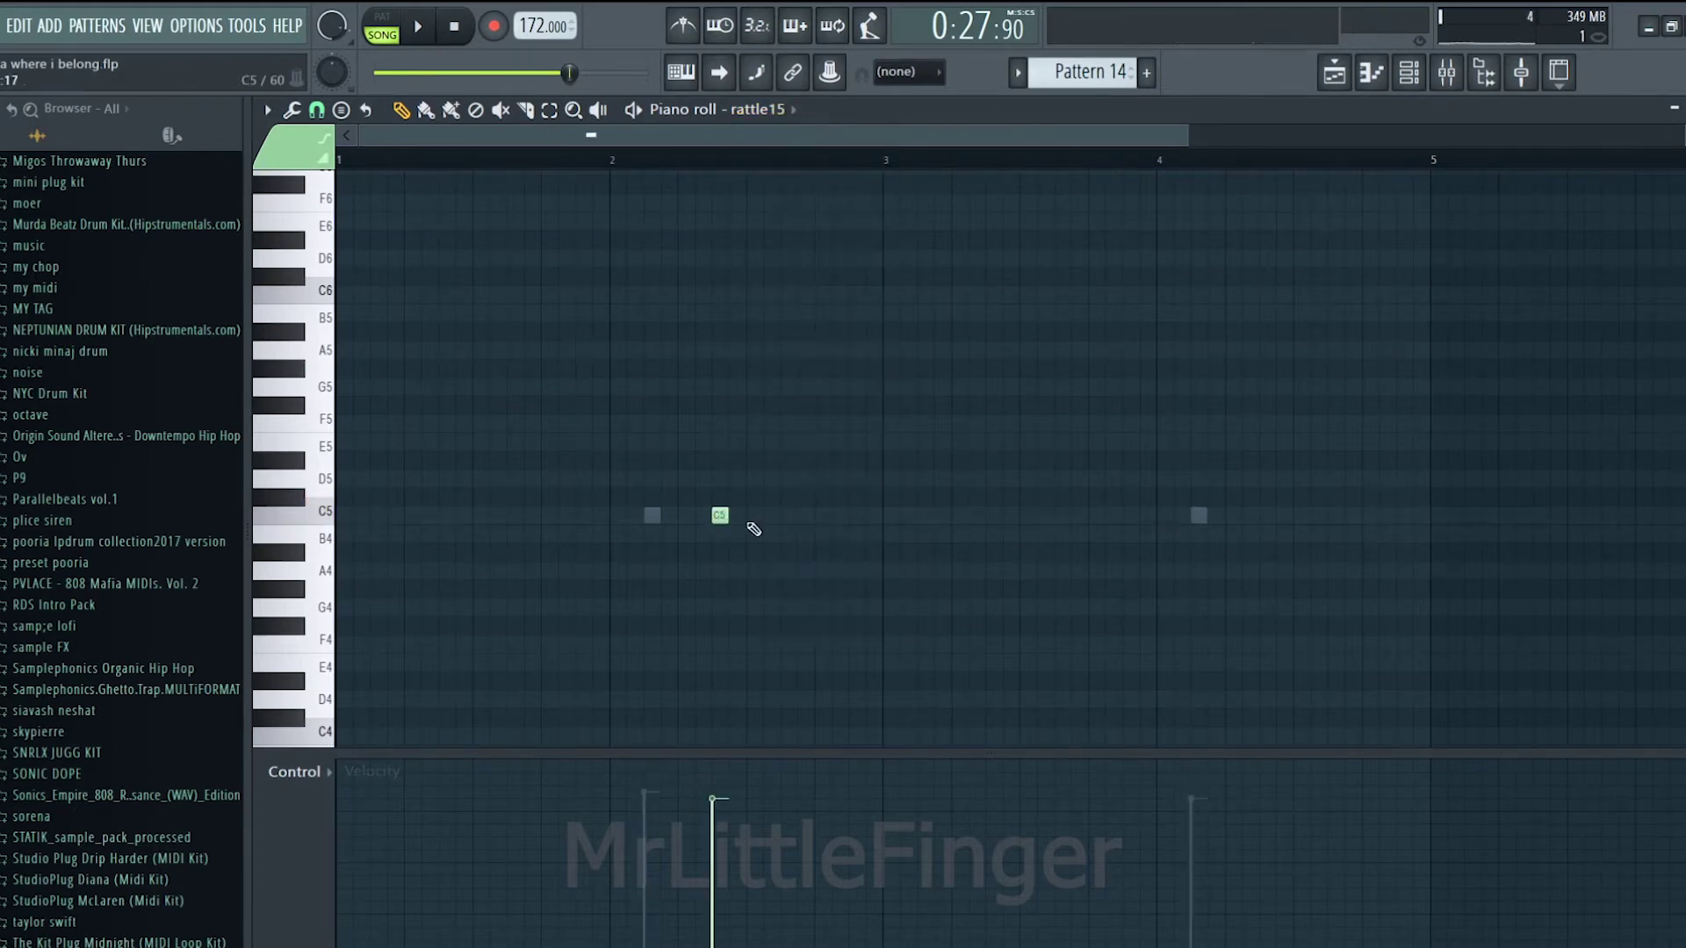
key(space)
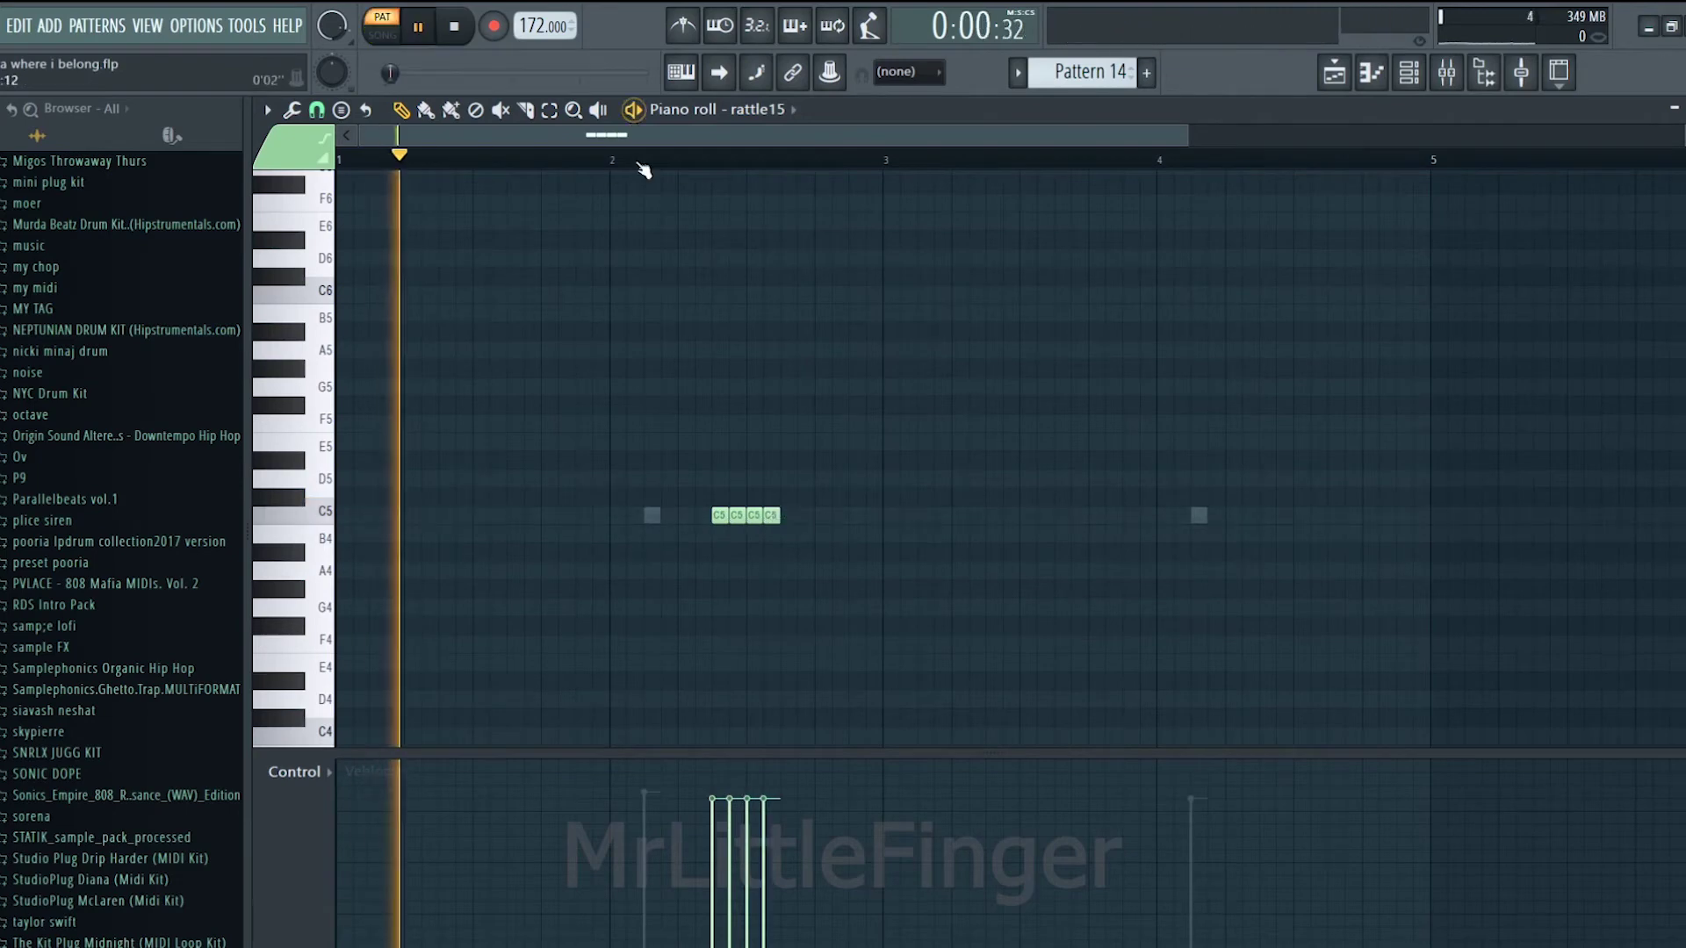
Step: Taper the velocities of the rattle15 run from its first to its last note and play the pattern back
mouse_move(730, 825)
mouse_down()
mouse_move(766, 851)
mouse_move(766, 905)
mouse_up()
key(space)
key(space)
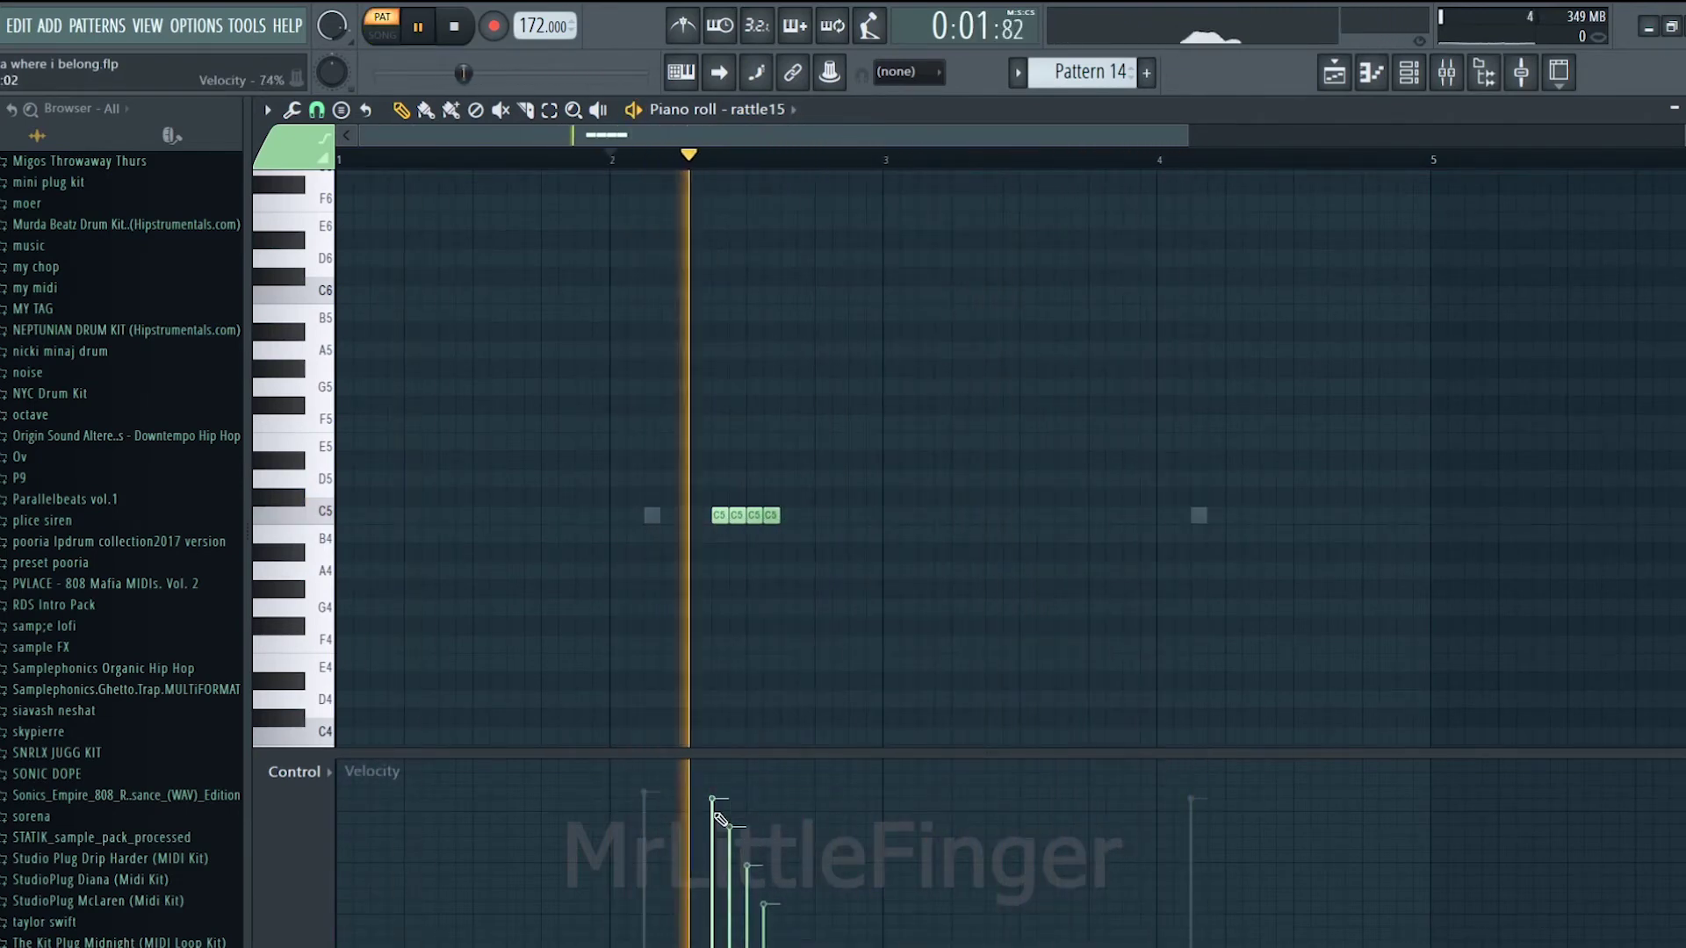
drag(712, 799, 718, 814)
key(space)
key(space)
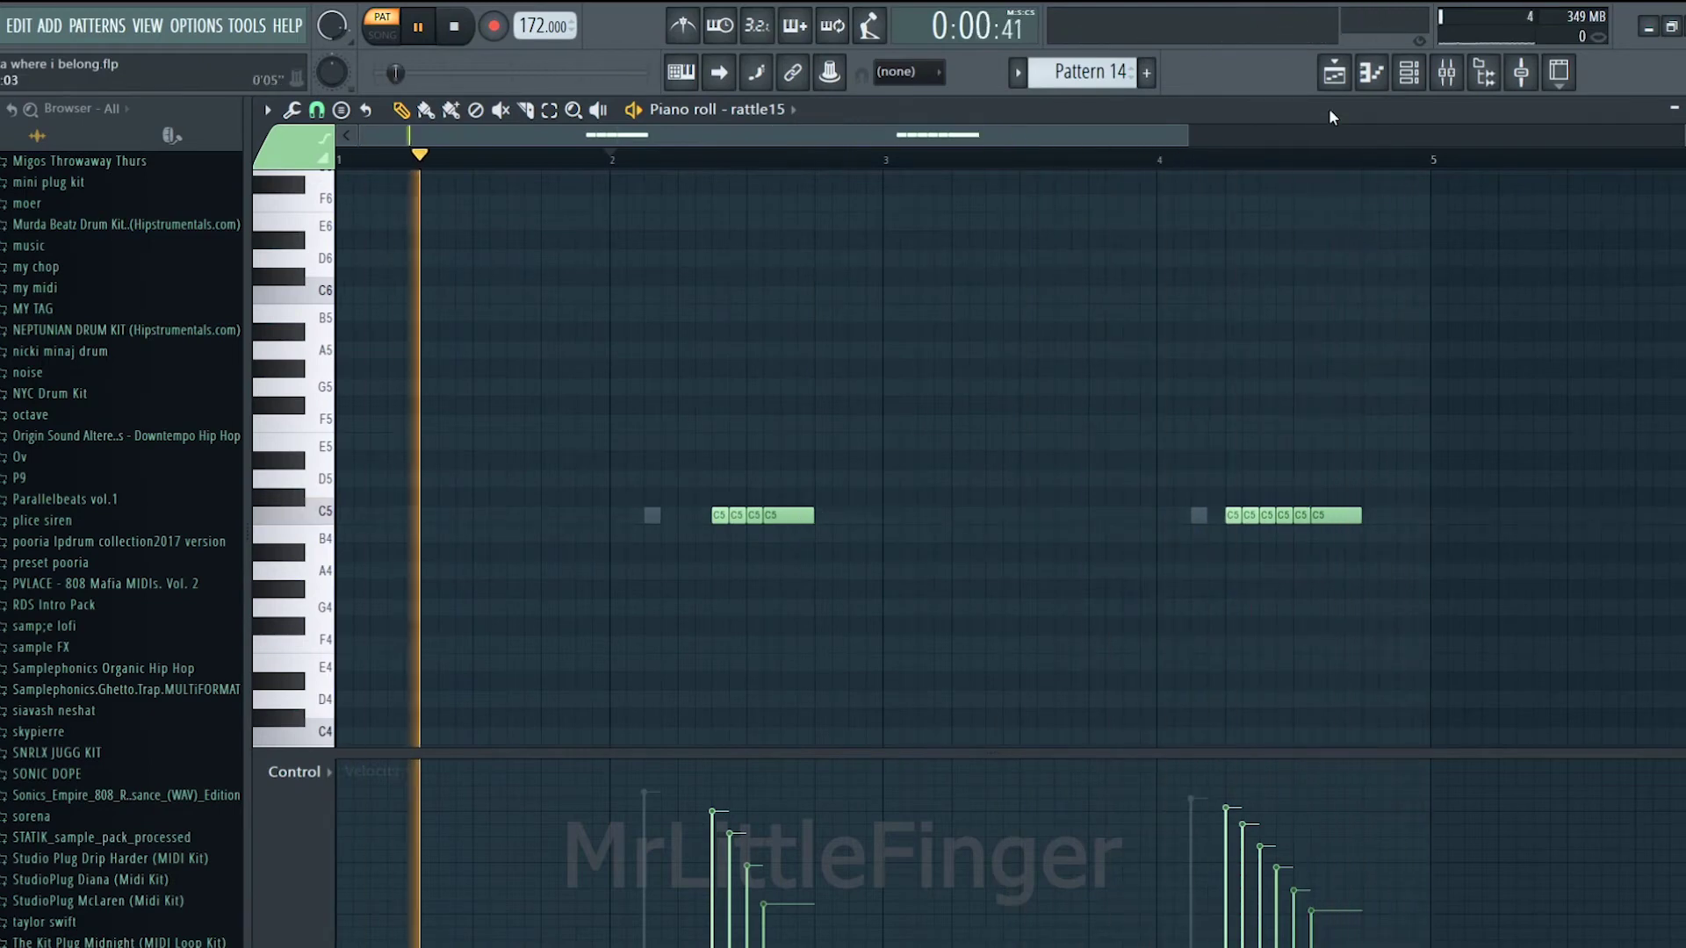
Step: Place Pattern 15 clips on Track 10 at bars 21 and 25, and open the pattern's Strings Solo piano roll
click(1334, 72)
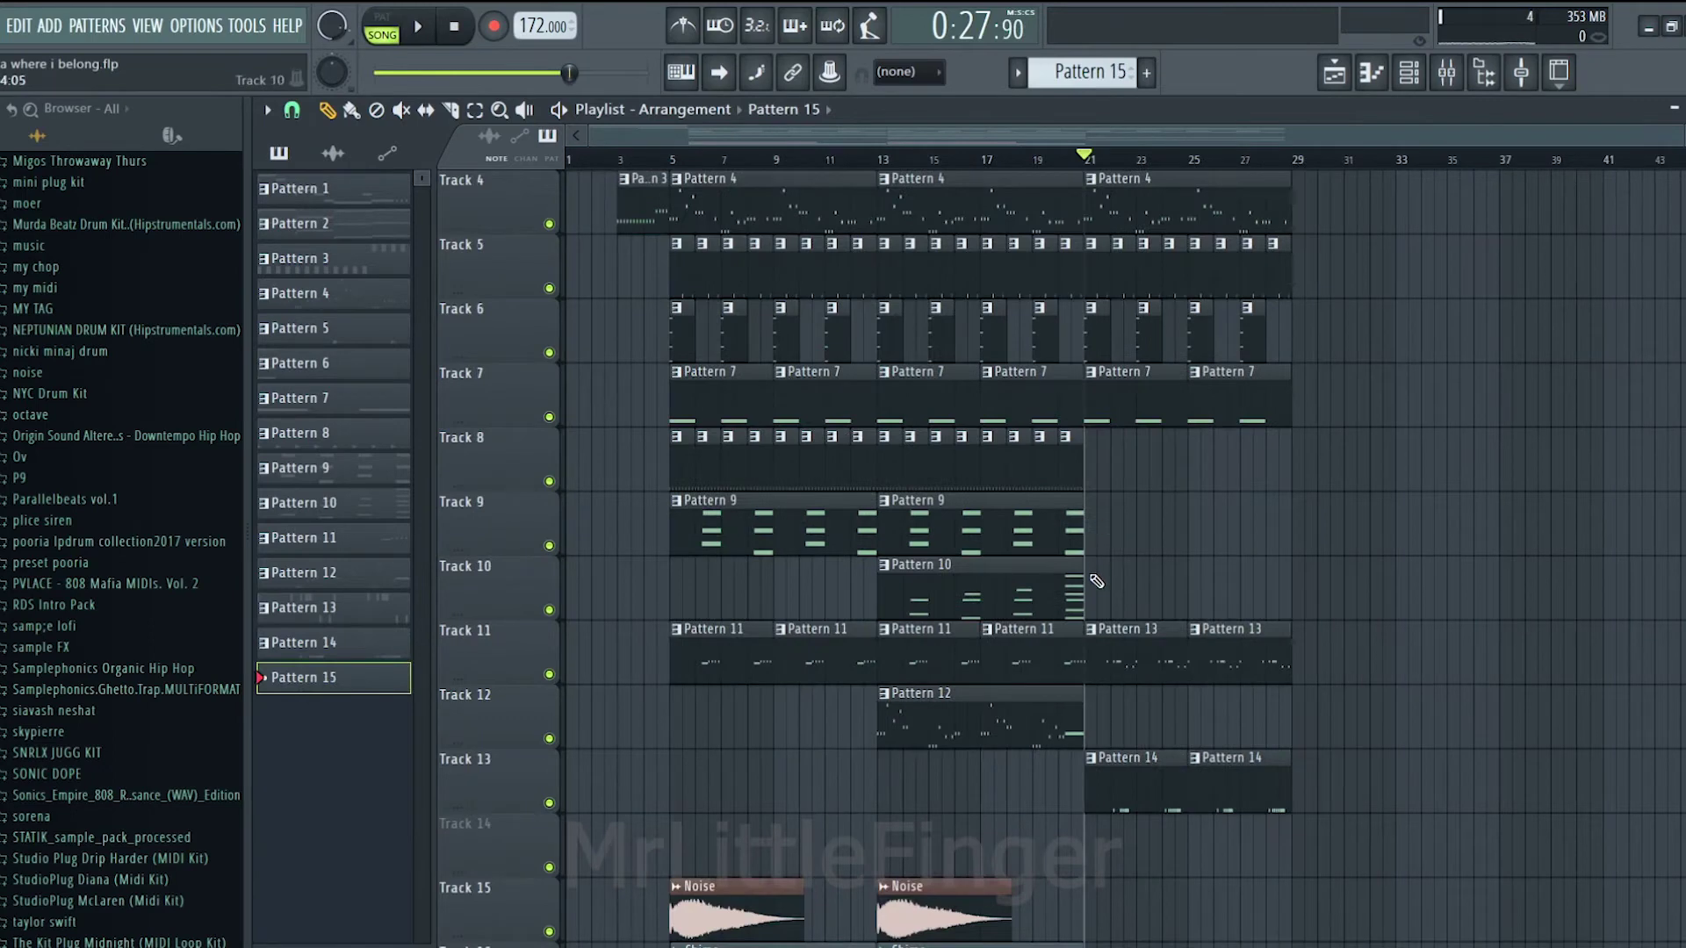
click(1098, 589)
drag(1124, 589, 1188, 588)
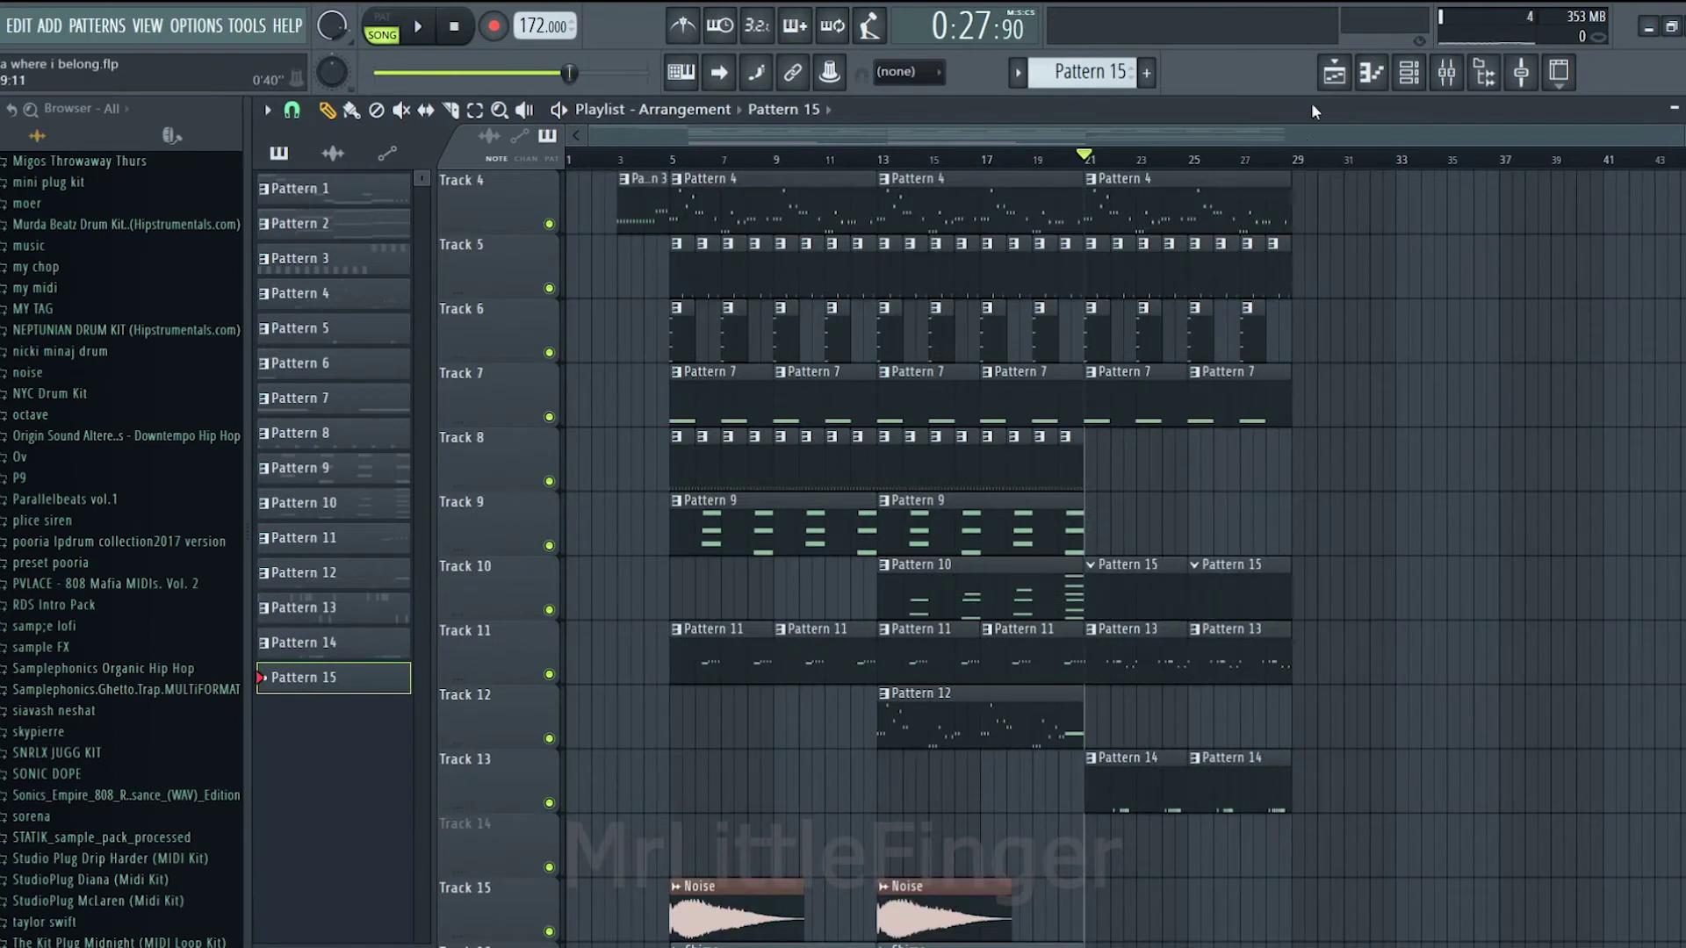
click(1408, 72)
right_click(562, 342)
click(657, 337)
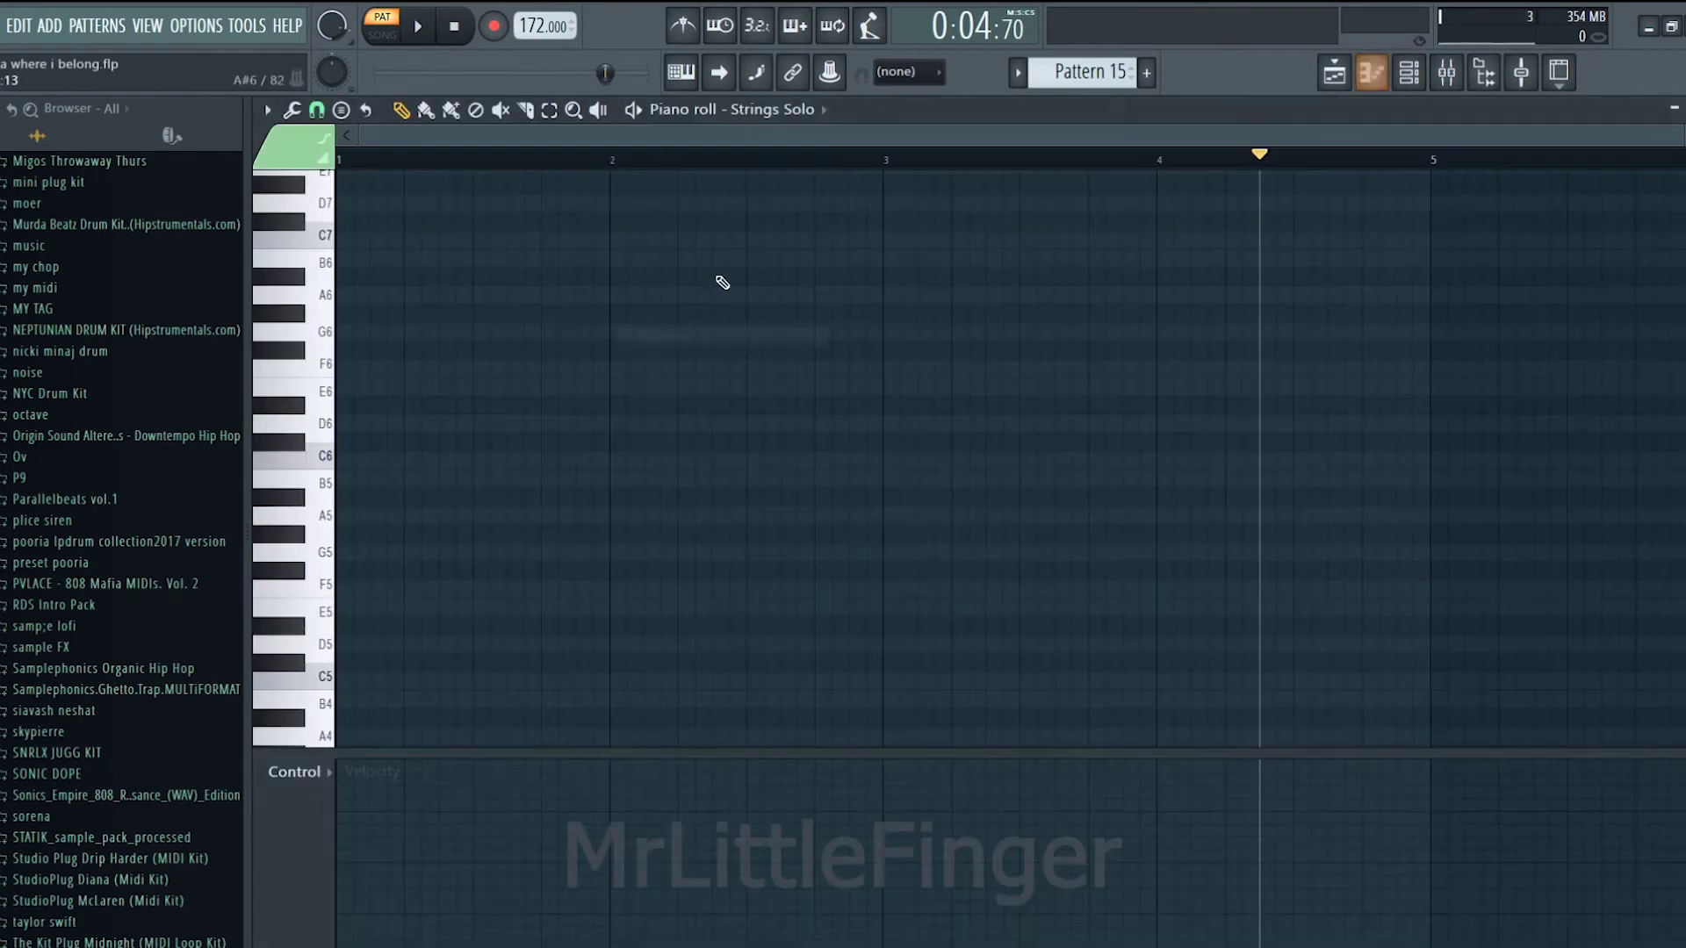
click(1302, 348)
click(1339, 405)
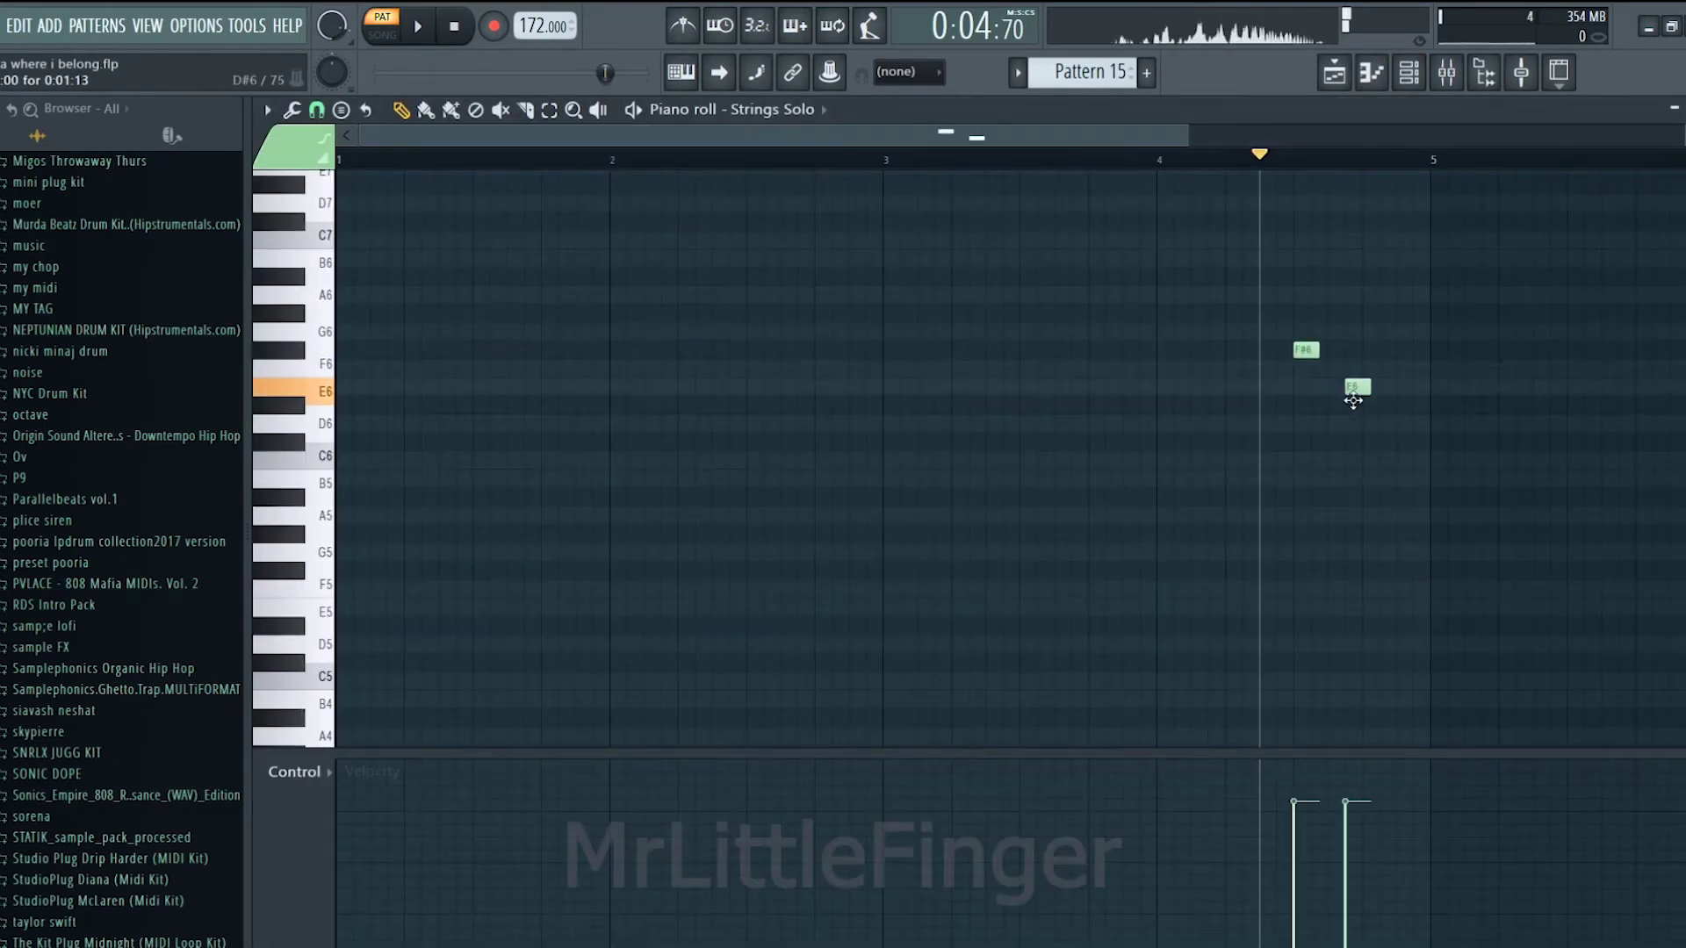
click(1374, 441)
click(1406, 386)
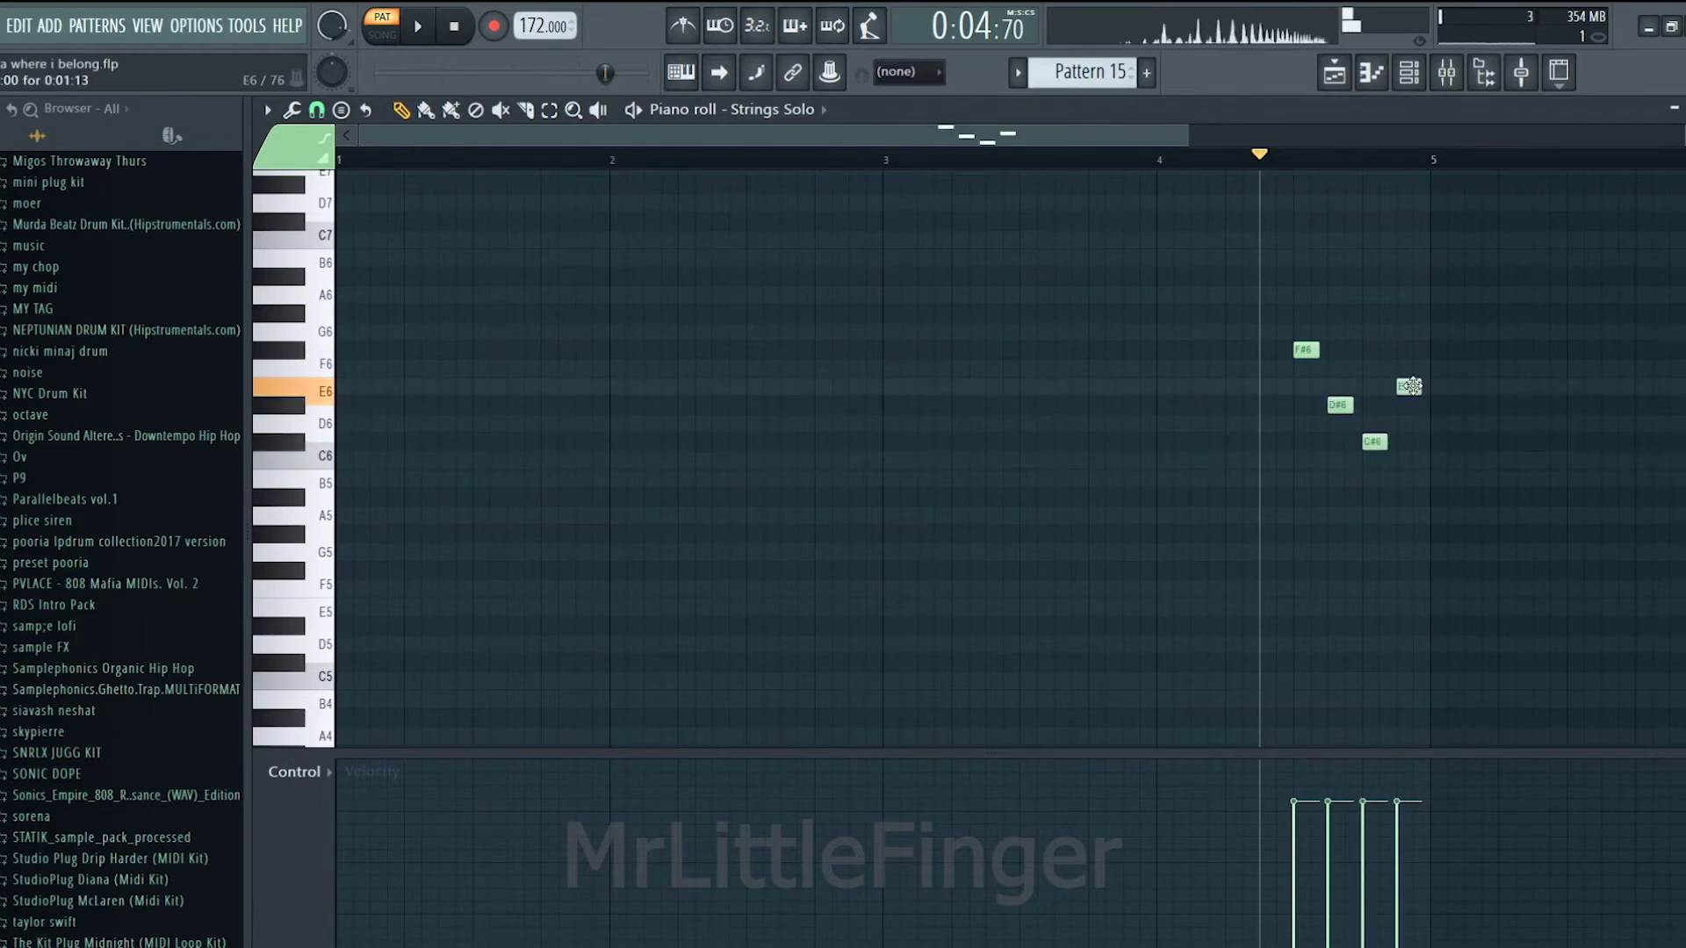
right_click(1376, 445)
right_click(1340, 406)
right_click(1408, 388)
right_click(1303, 350)
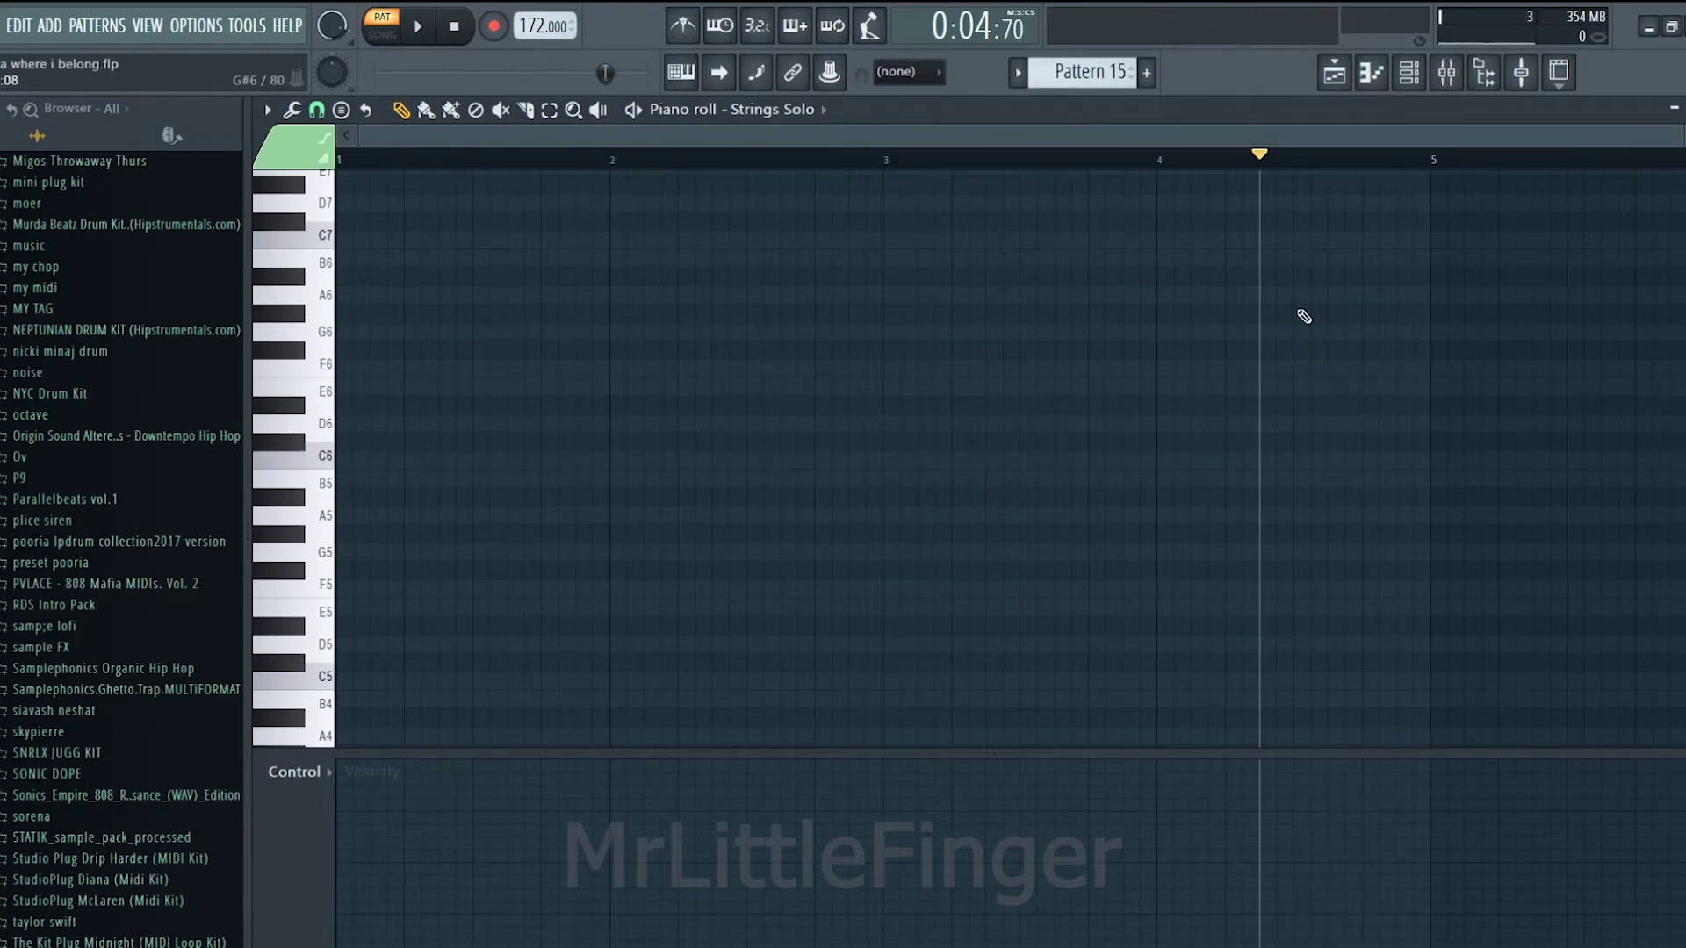
Step: Draw a G#6, F#6, D#6, F#6 phrase in the second half of bar 4 and duplicate it one octave lower
click(1305, 314)
click(1339, 350)
click(1369, 406)
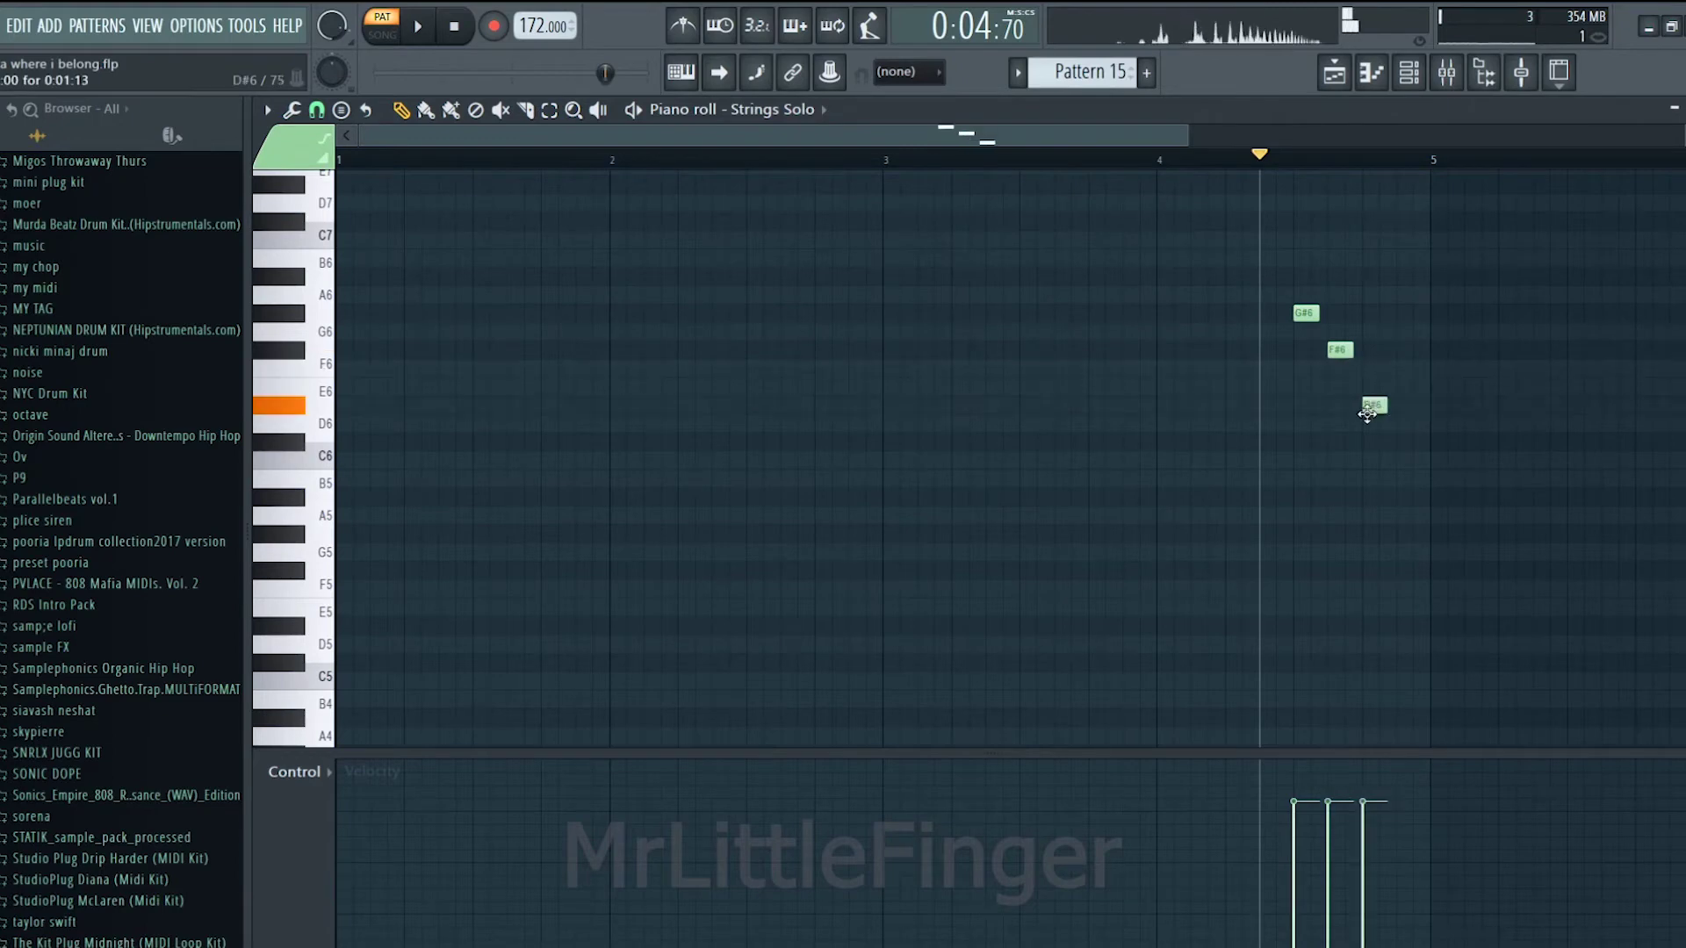
click(1405, 351)
drag(1479, 250, 1256, 418)
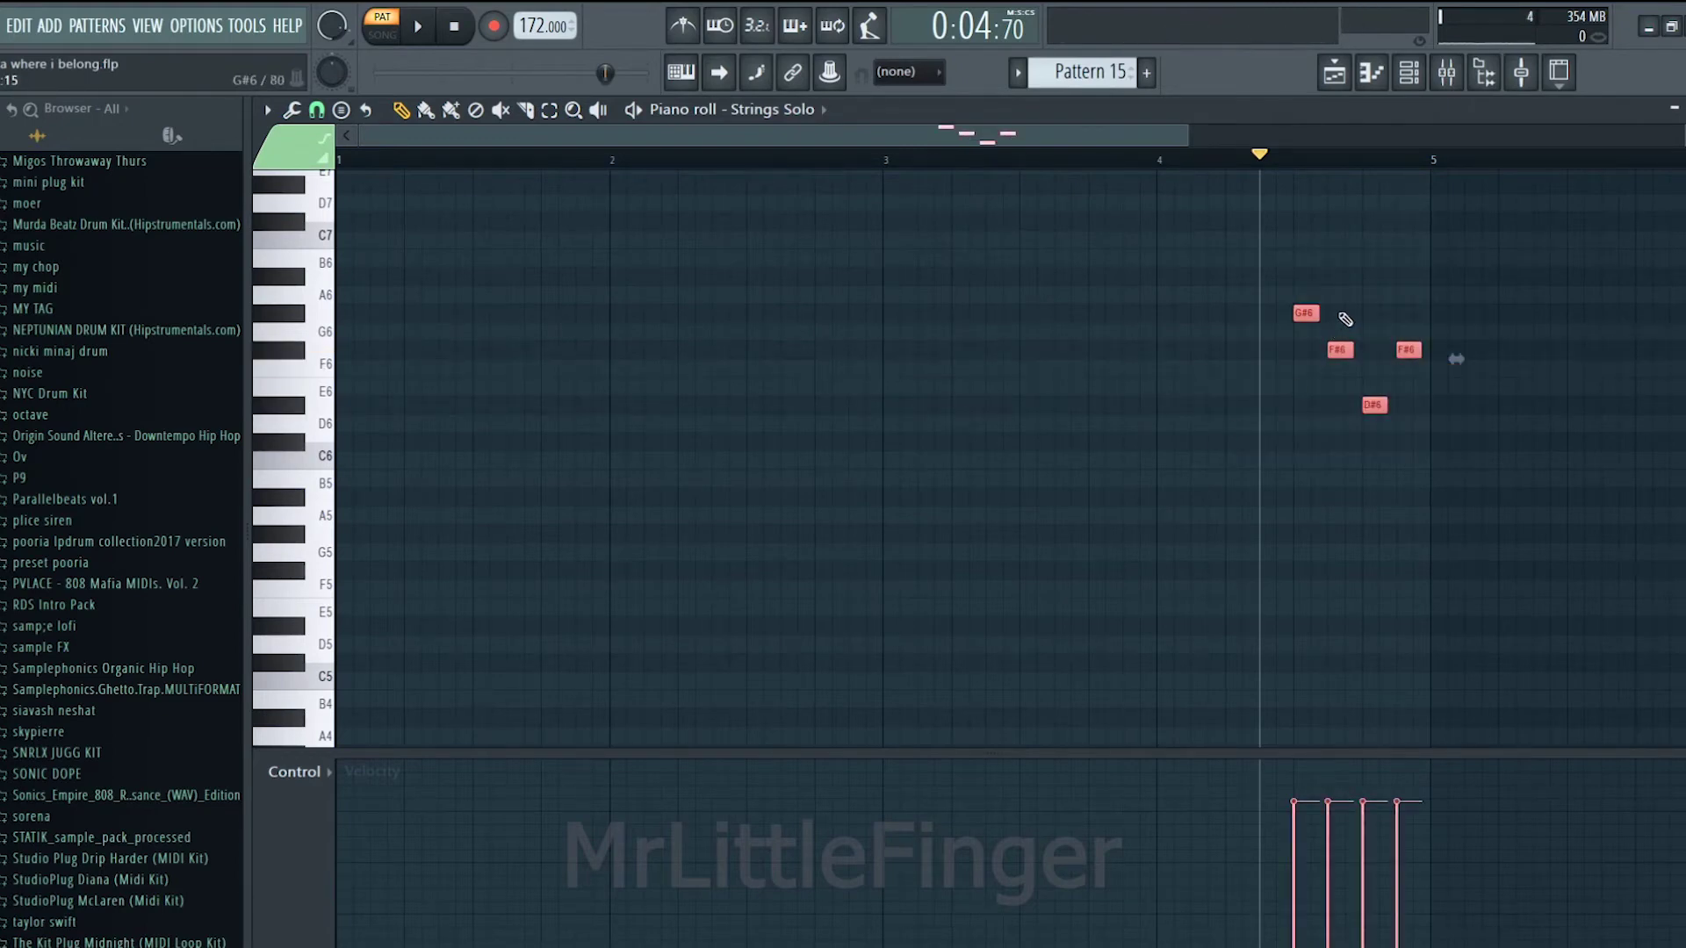
drag(1305, 314, 1302, 543)
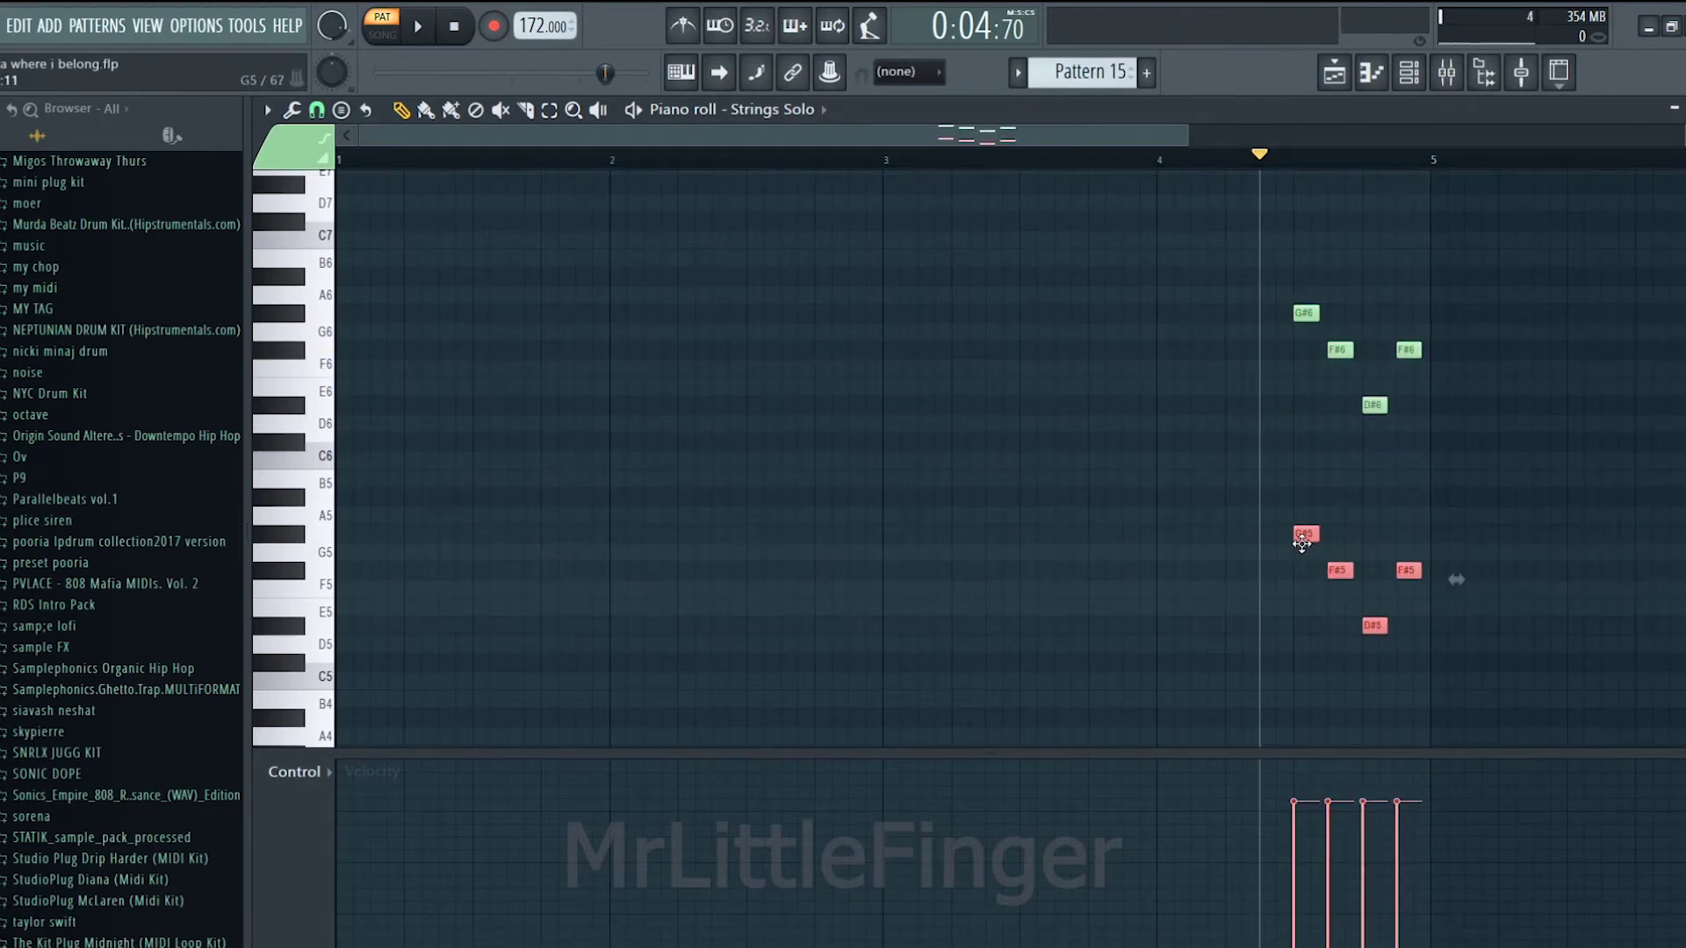
Step: Shorten all the Strings Solo notes slightly and play the arrangement
drag(1519, 230, 1215, 683)
drag(1419, 576, 1412, 576)
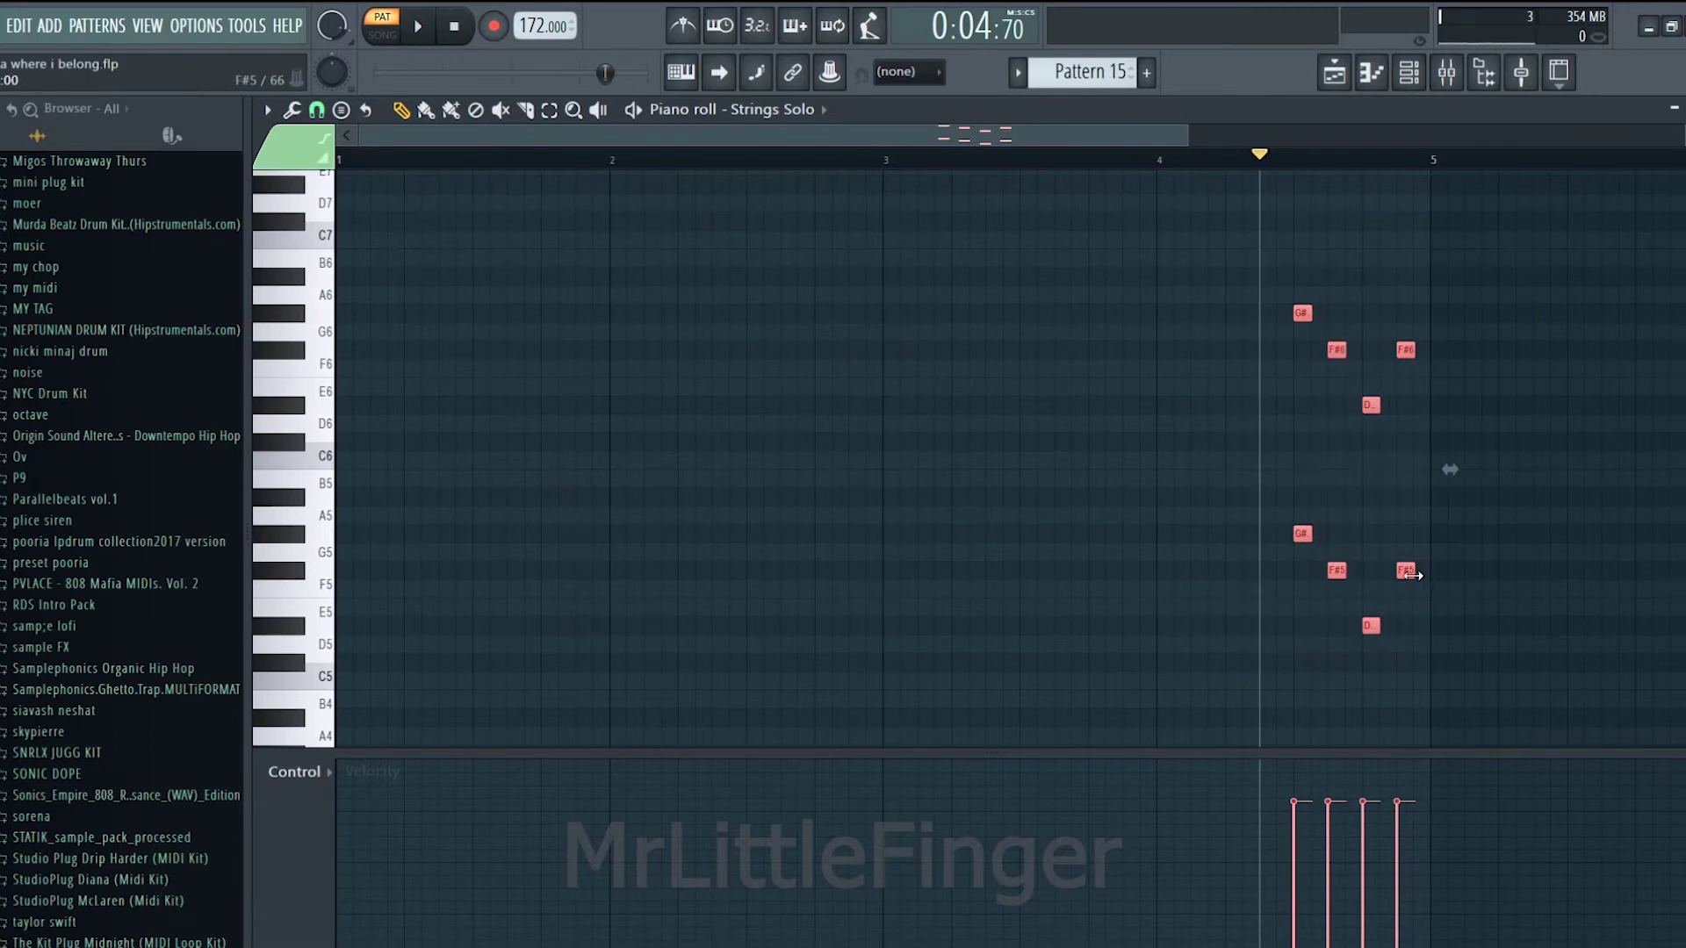
key(space)
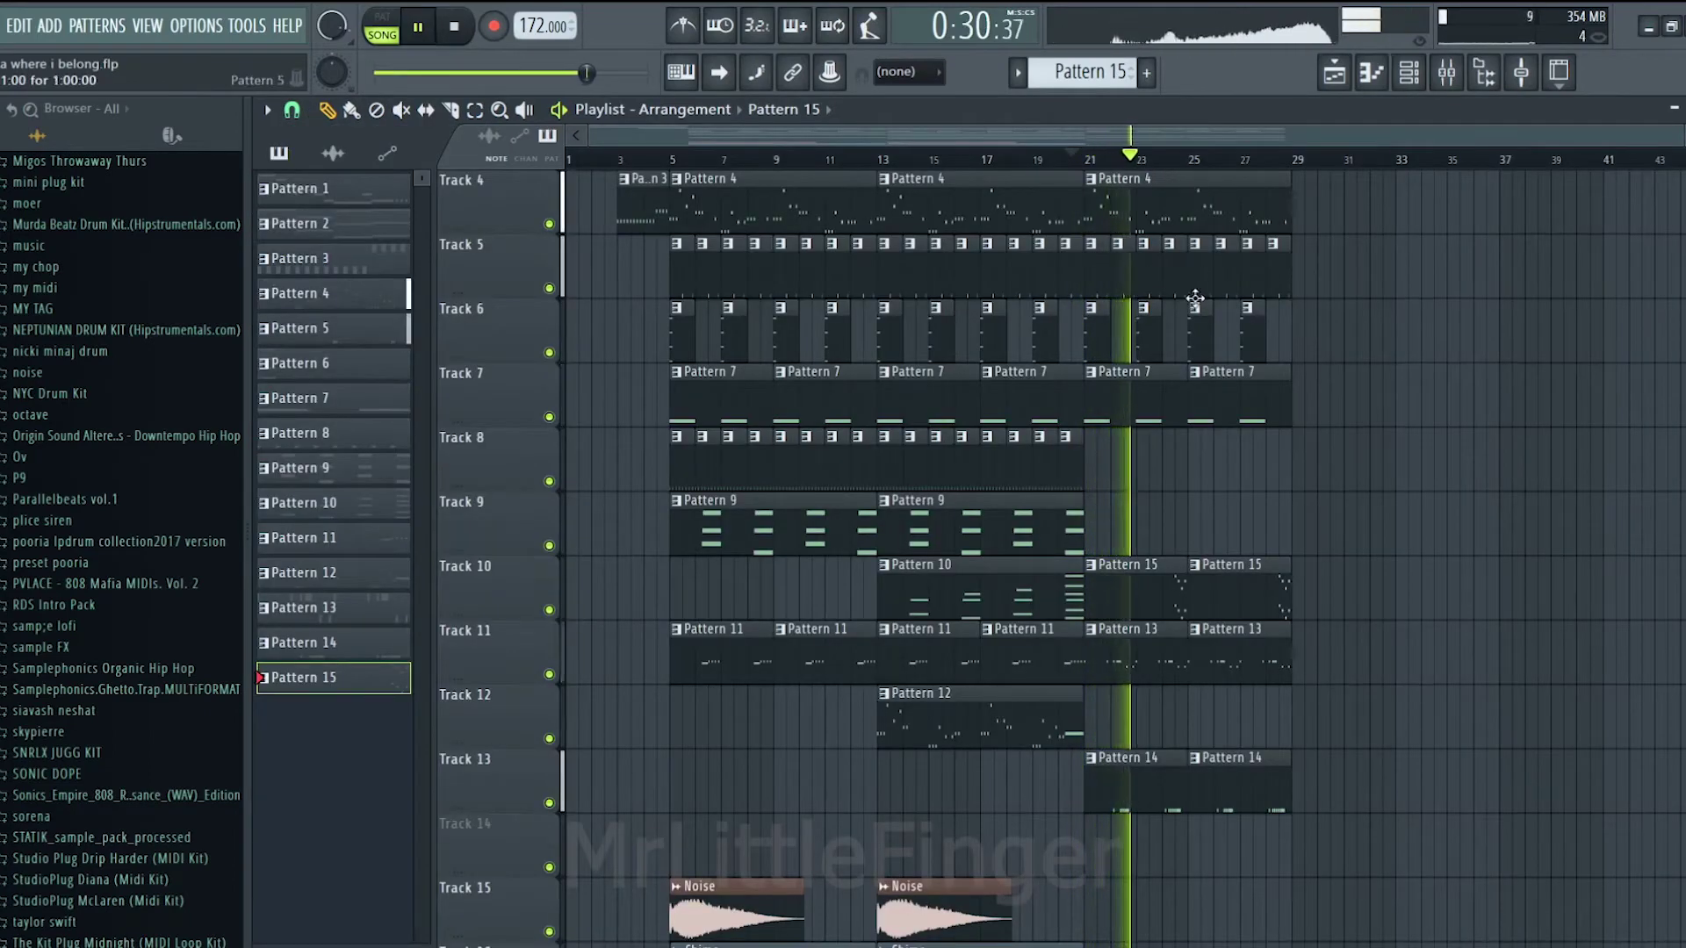
Step: Duplicate the Noise and Chime clips from bars 5 and 13 so the copies start at bars 21 and 29
scroll(1194, 298, down, 2)
drag(1087, 689, 713, 878)
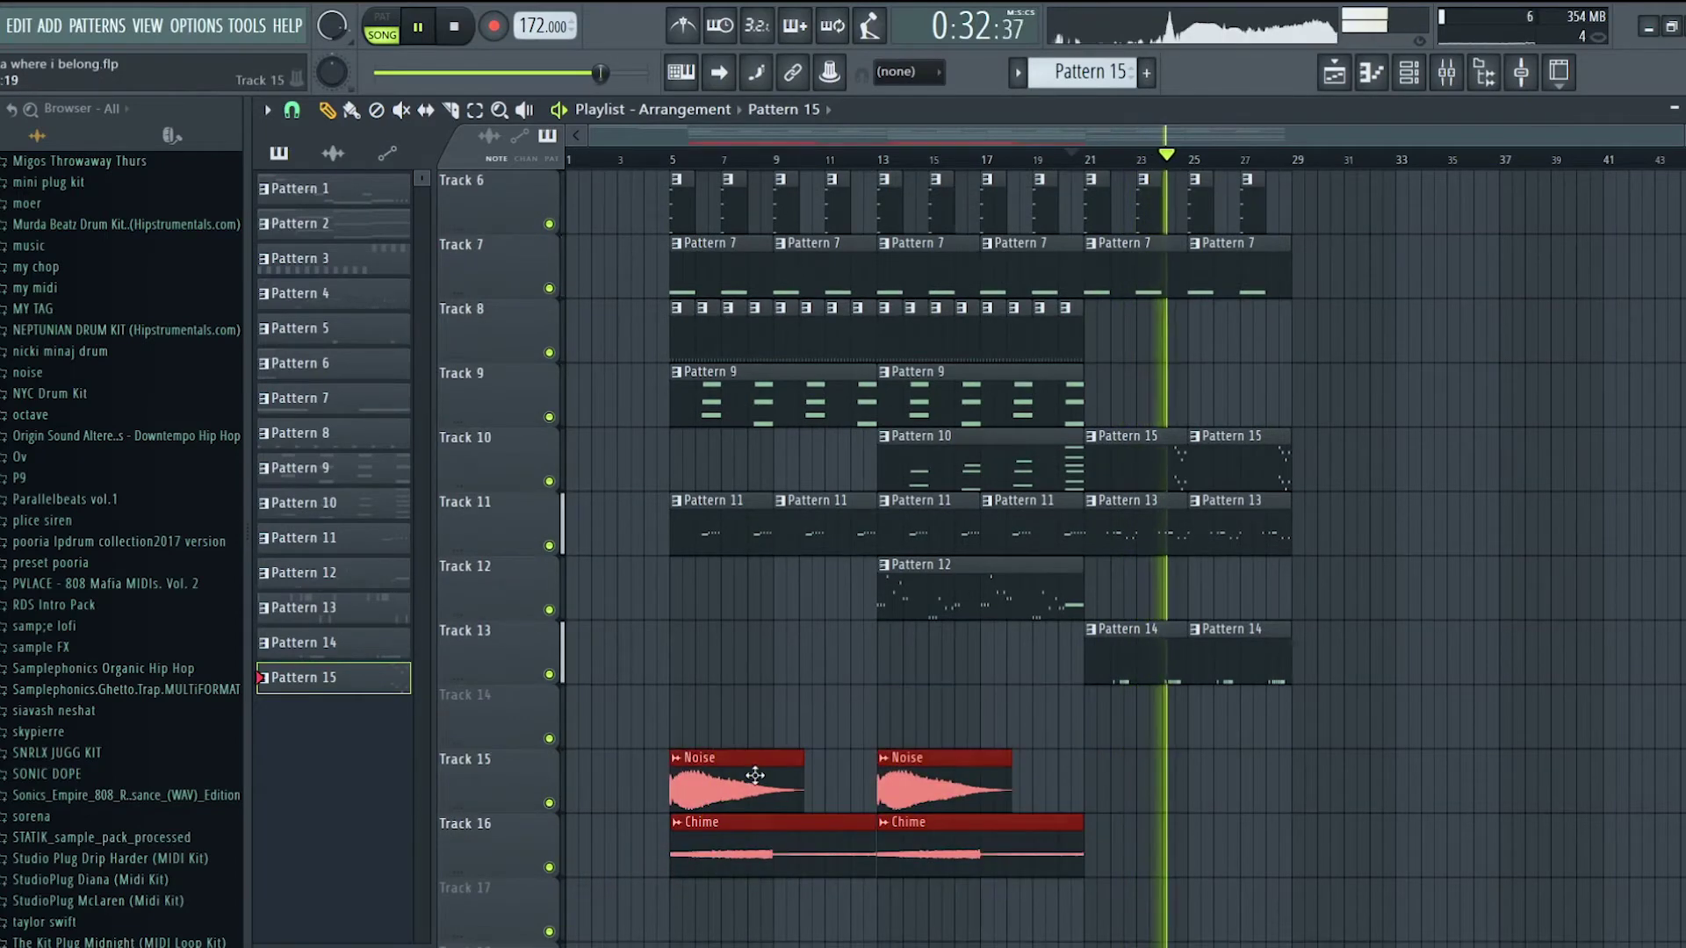
mouse_move(755, 776)
mouse_down()
mouse_move(1188, 762)
mouse_move(1177, 751)
mouse_up()
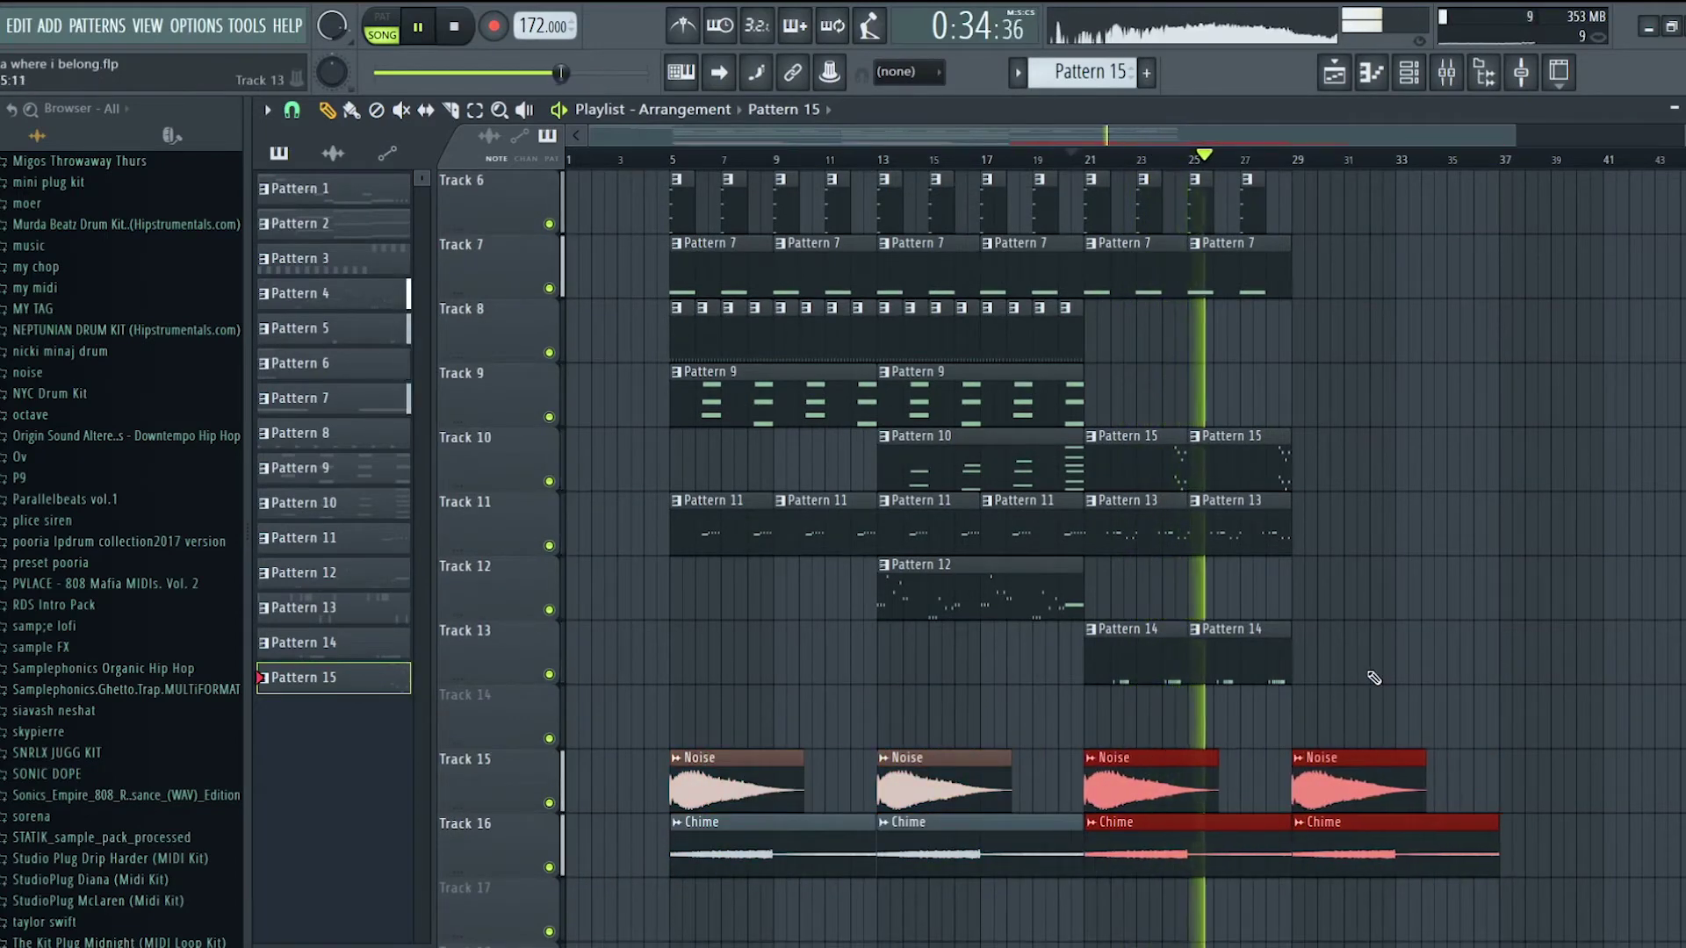
Step: Duplicate the bar 21 to 29 pattern clips on Tracks 4 to 7, 10, 11 and 13 so the copies start at bar 29
scroll(1370, 597, up, 3)
drag(1324, 237, 1093, 922)
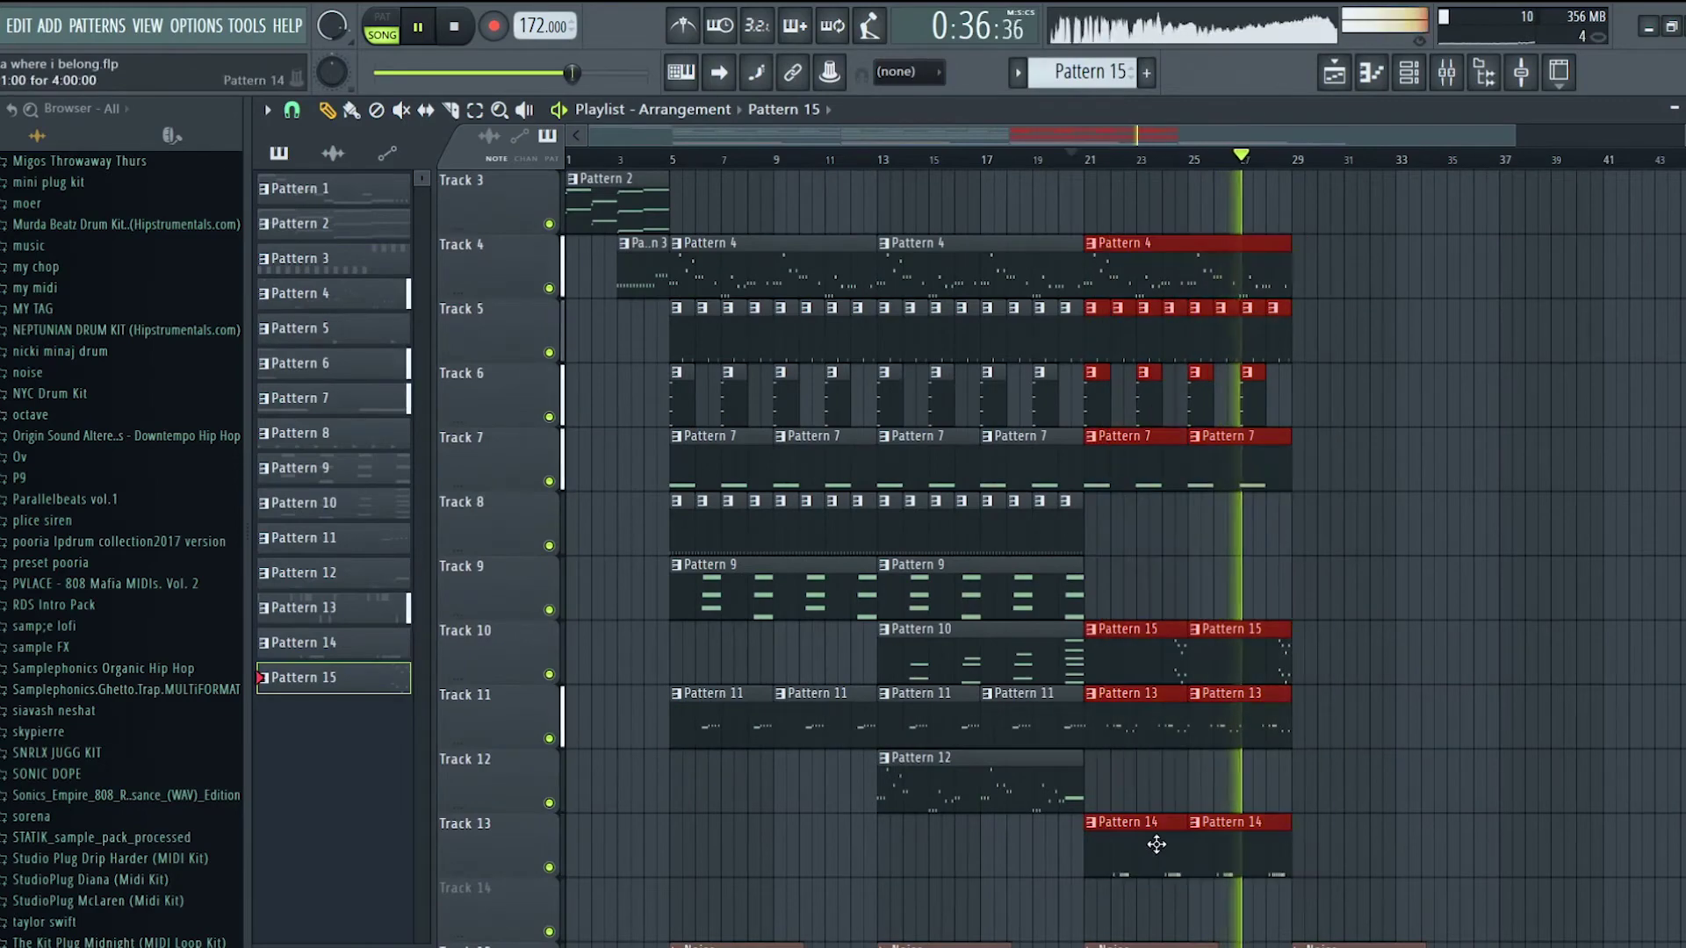
mouse_move(1156, 843)
mouse_down()
mouse_move(1428, 841)
mouse_move(1358, 809)
mouse_up()
click(1426, 780)
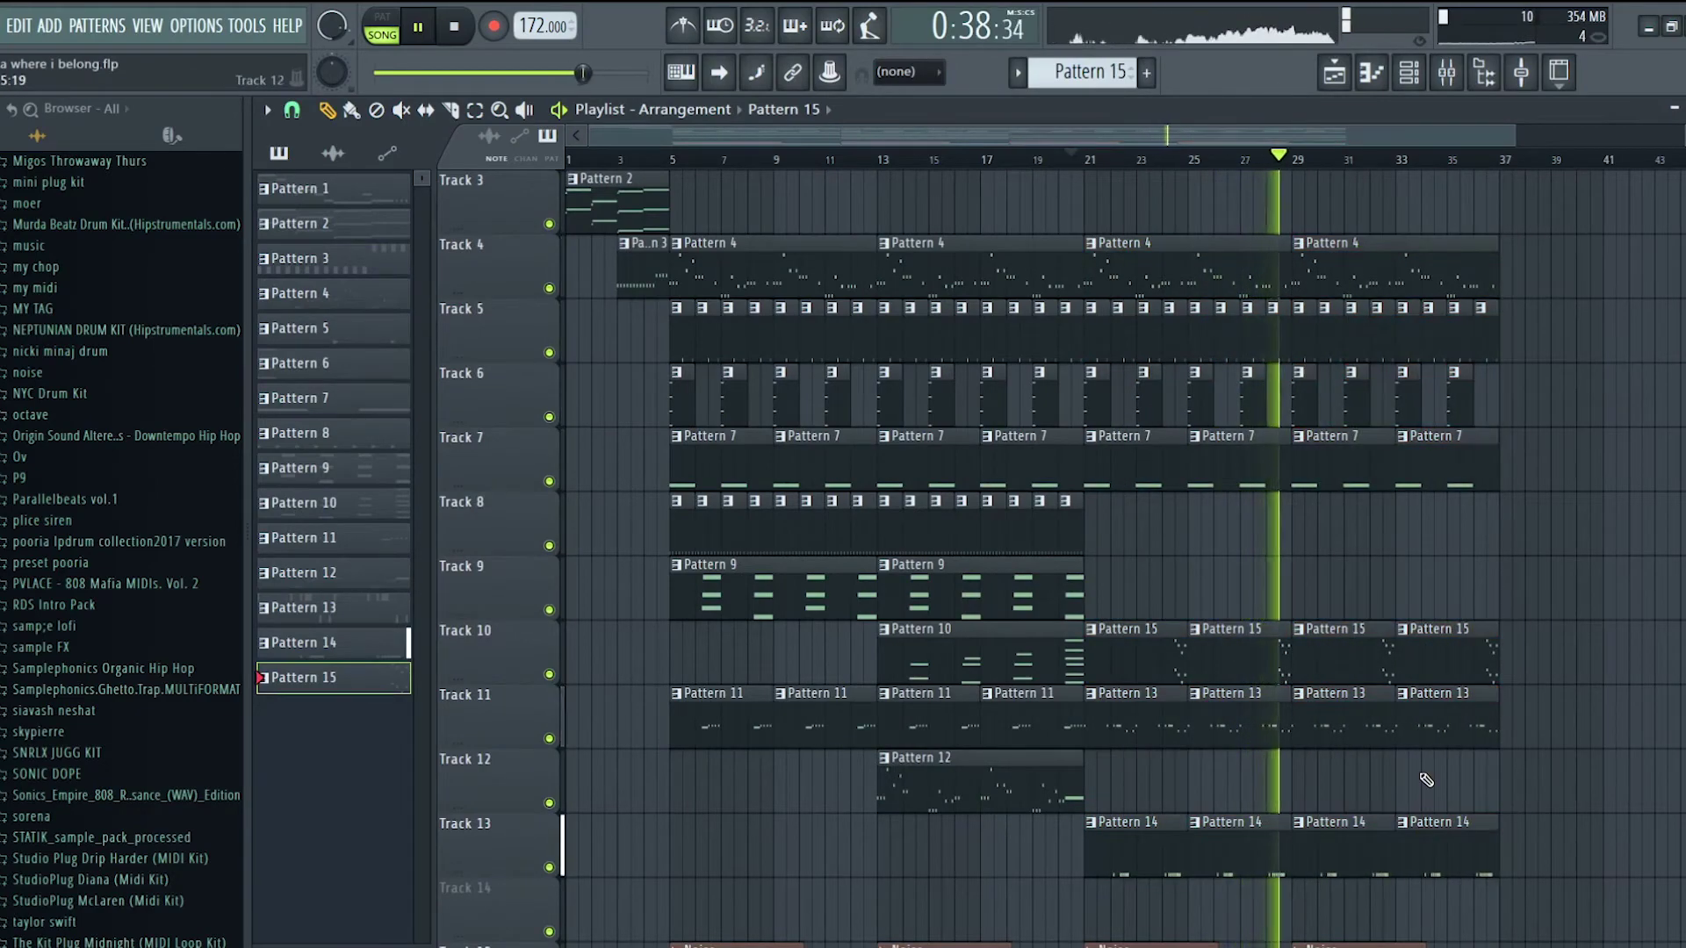
scroll(1425, 780, up, 1)
scroll(1310, 167, down, 1)
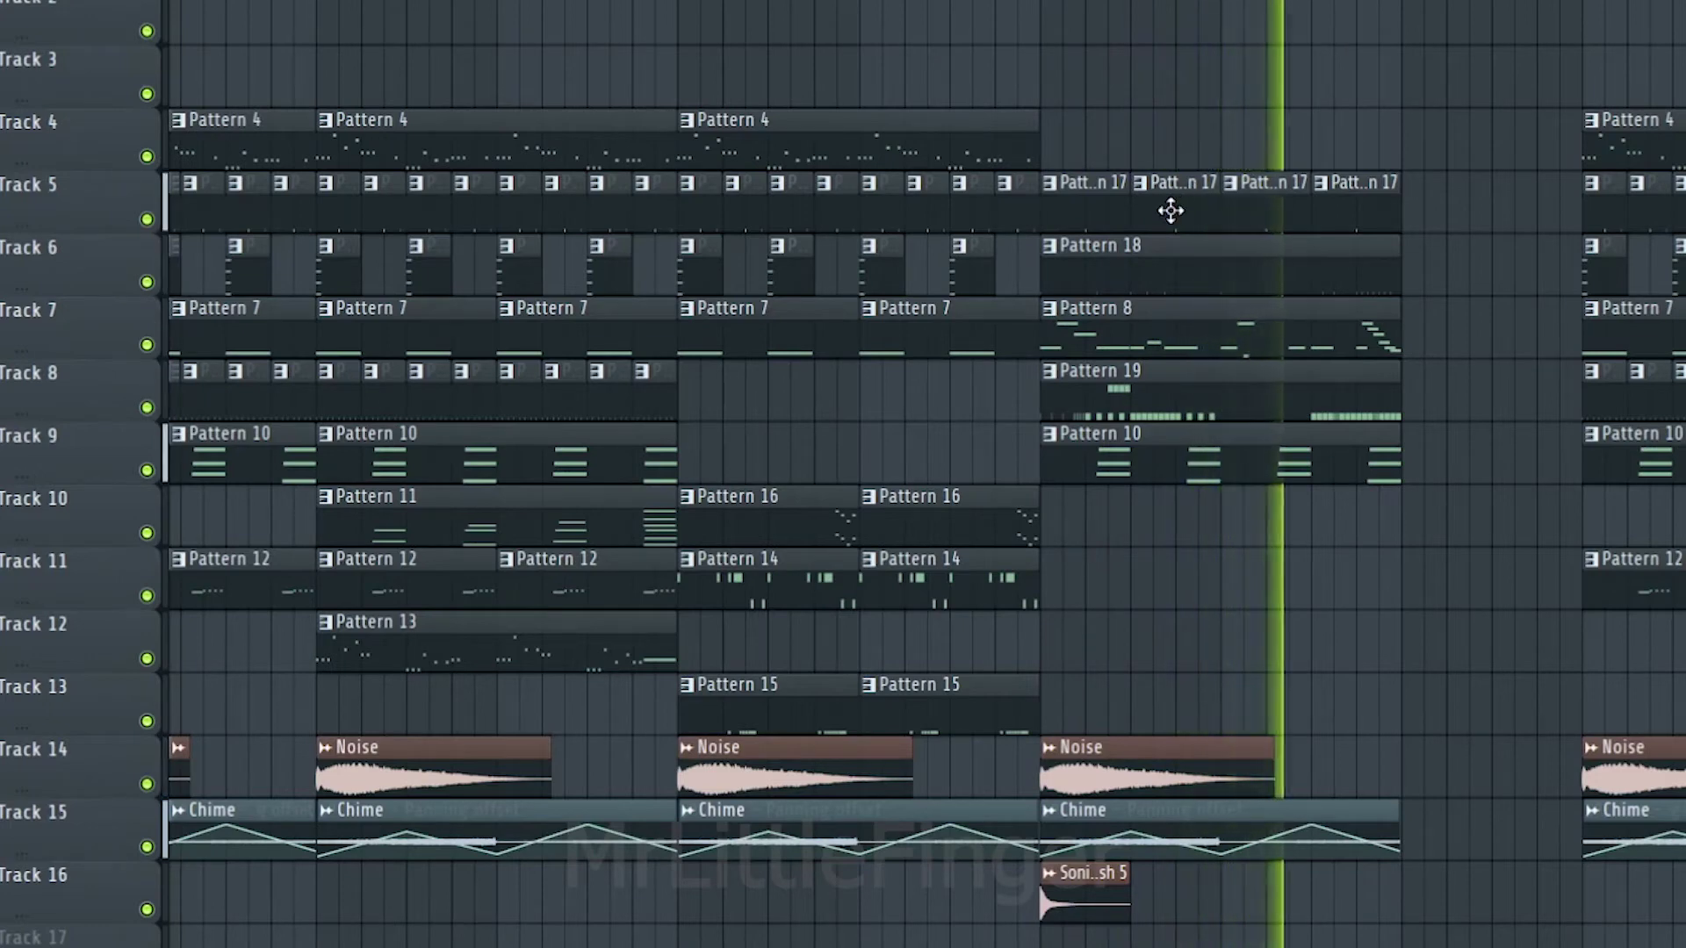
Step: Open the Pattern 8 clip on Track 7 in the piano roll and examine its eight-bar melody
double_click(1170, 319)
click(516, 2)
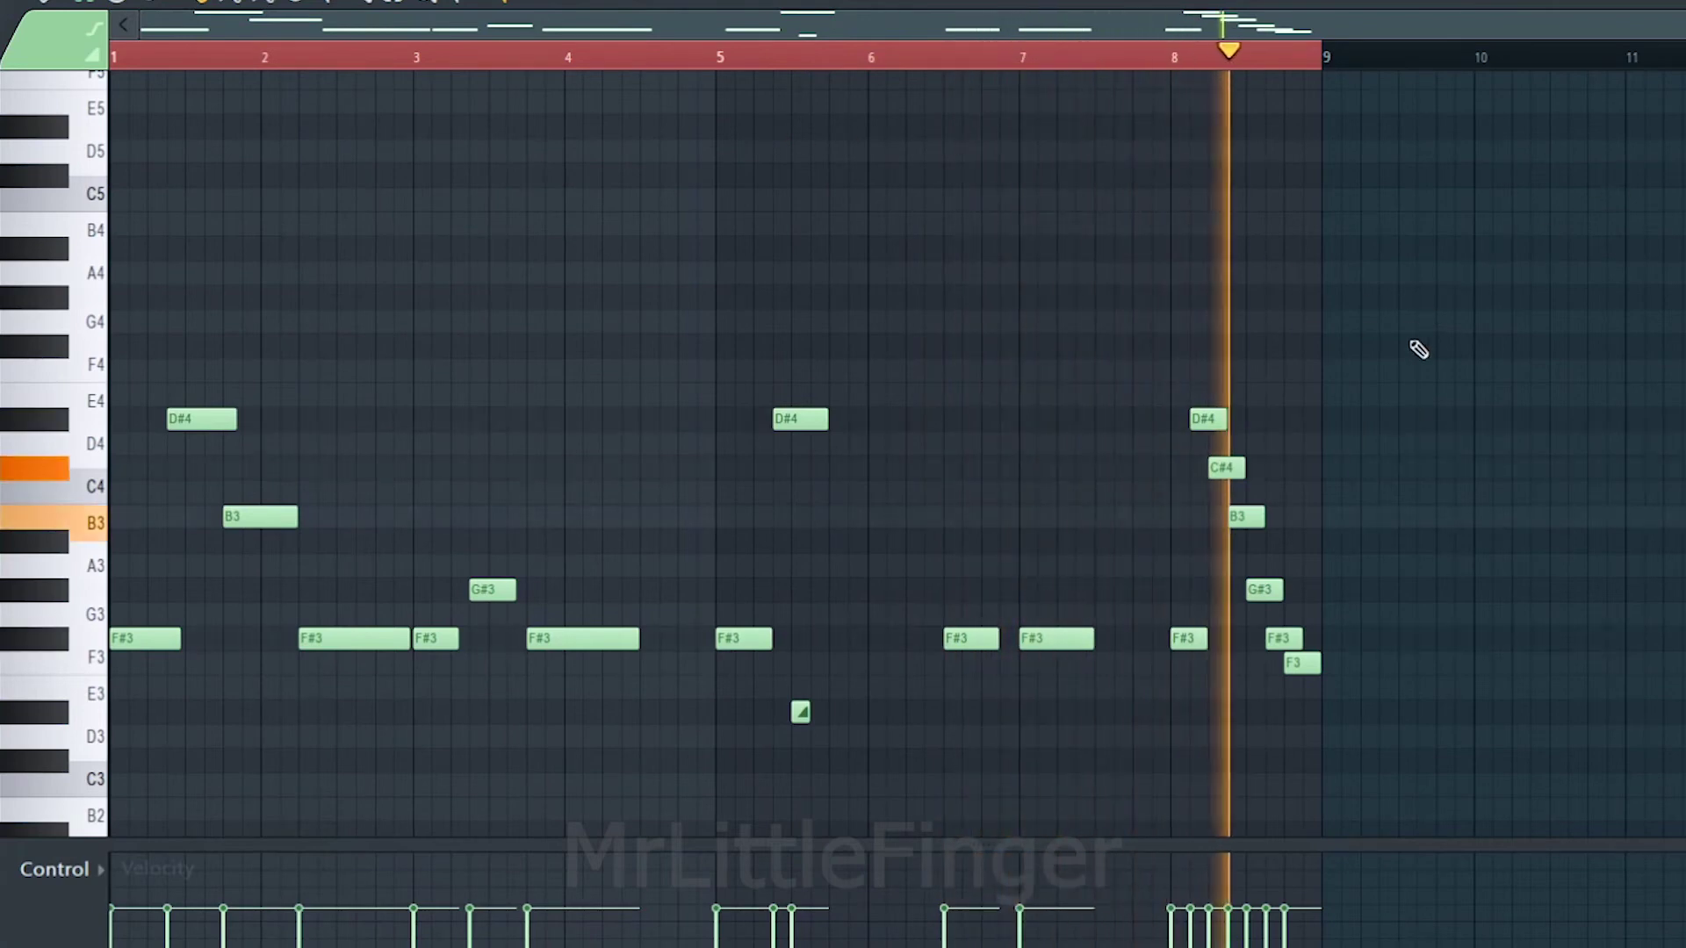
drag(1399, 339, 1220, 738)
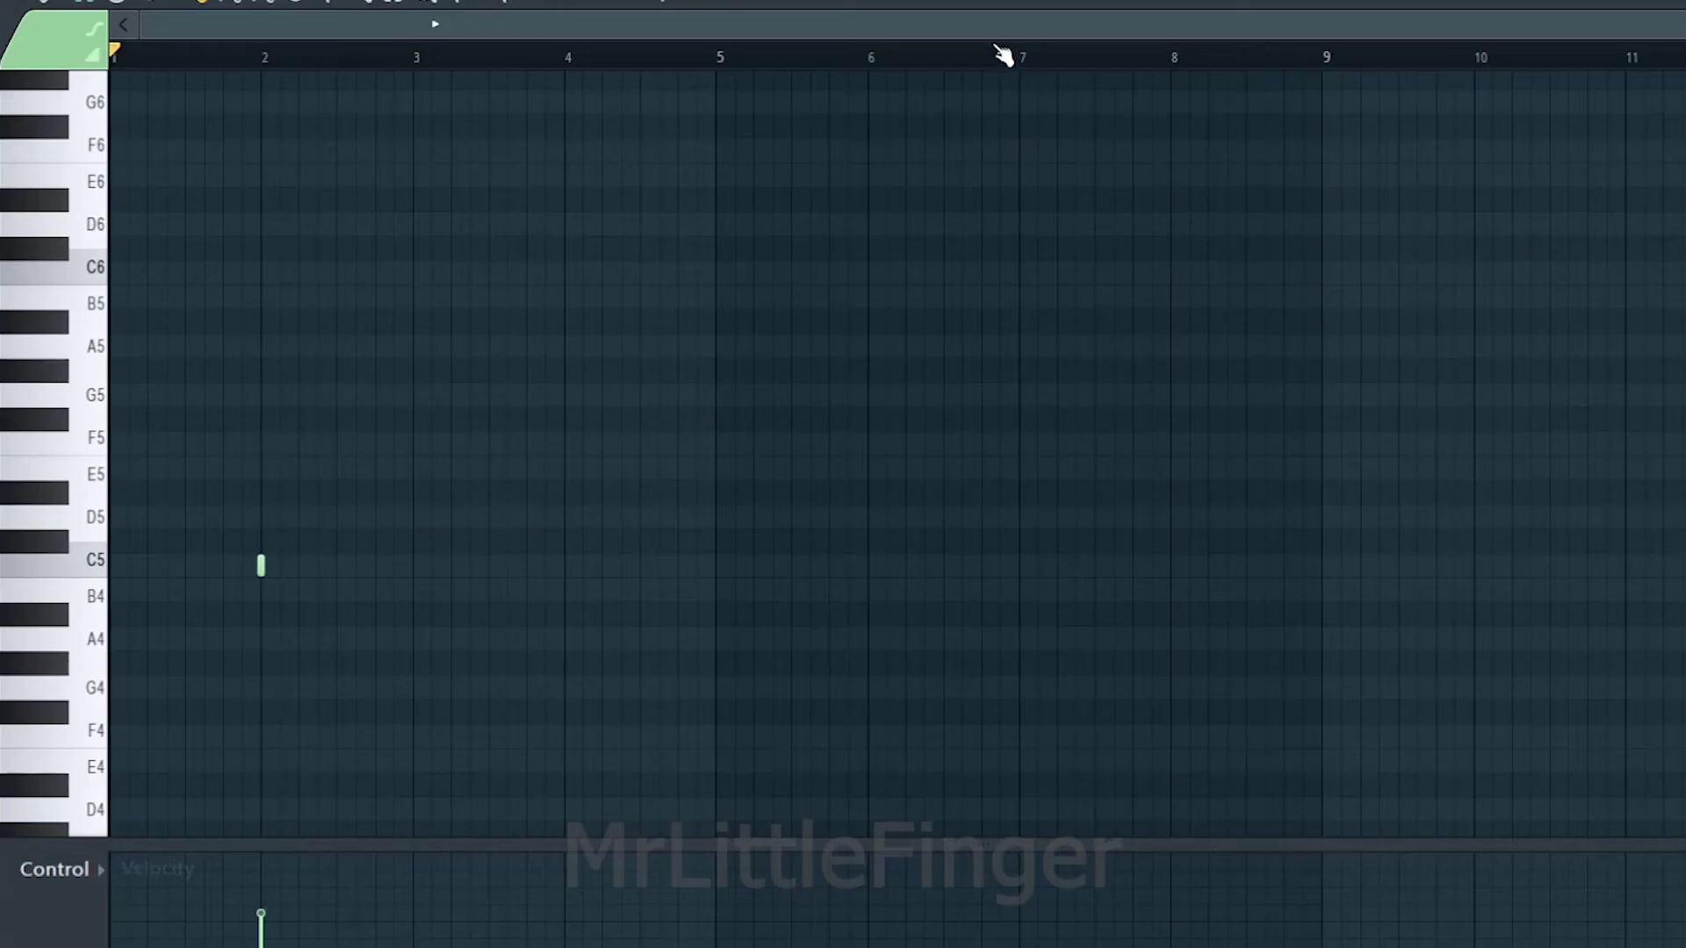
Step: Play back the single C5 hit and the four-note C5 roll in bar 2, and switch to the channel with the ghosted G#4 notes
key(space)
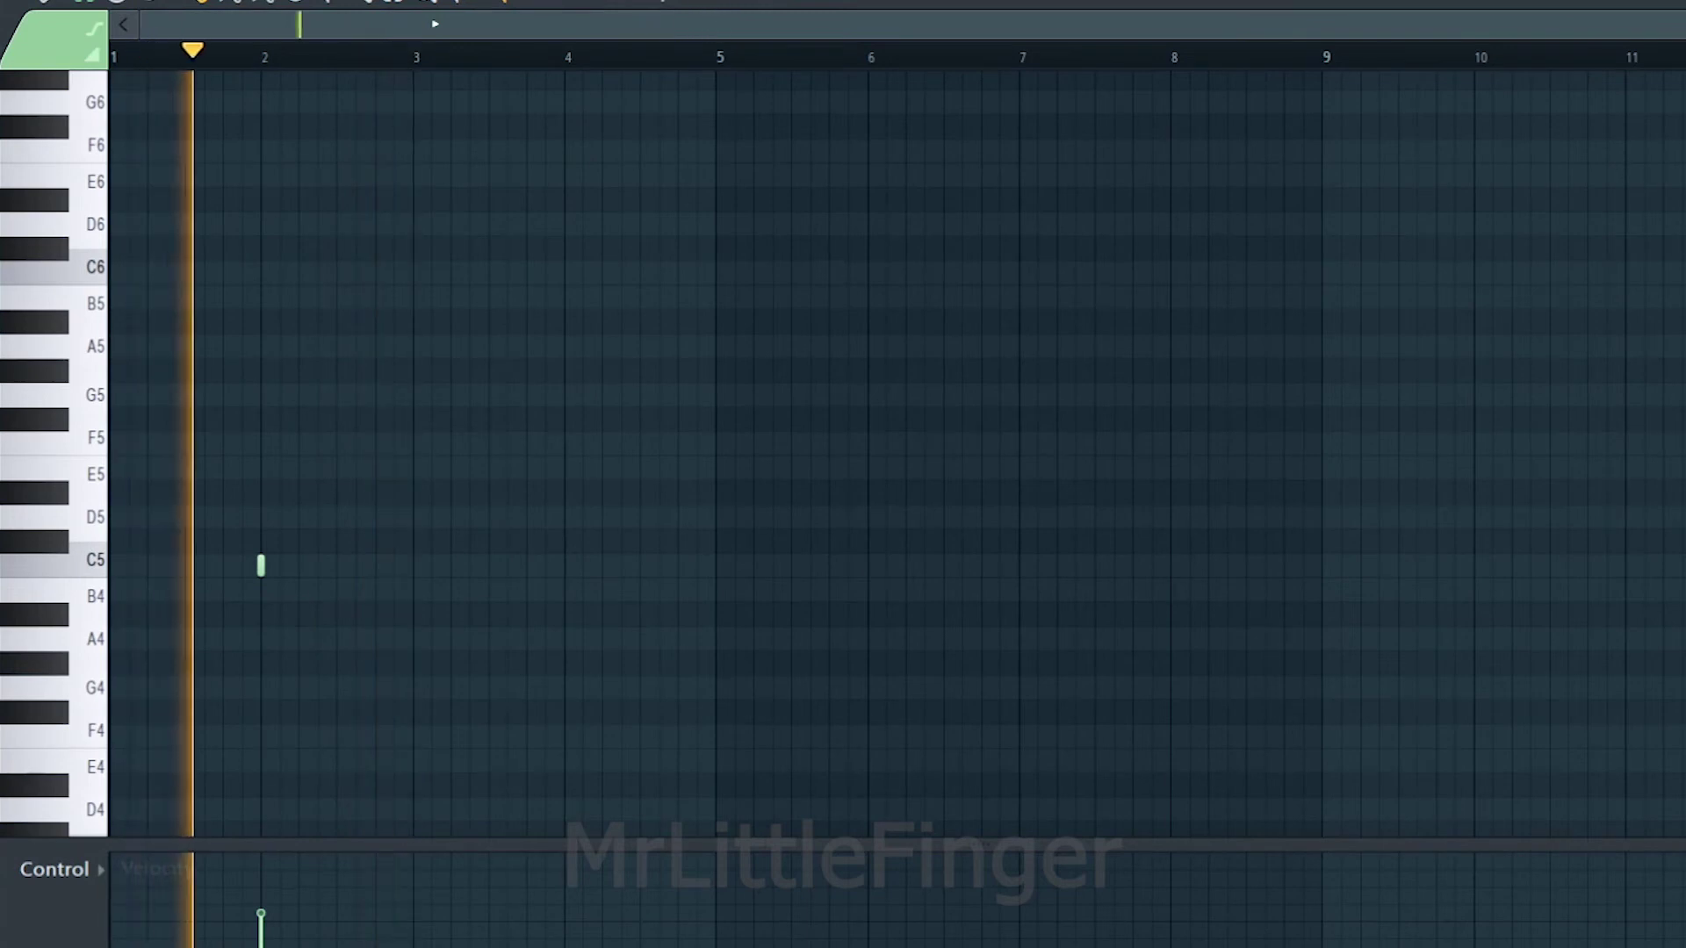
key(space)
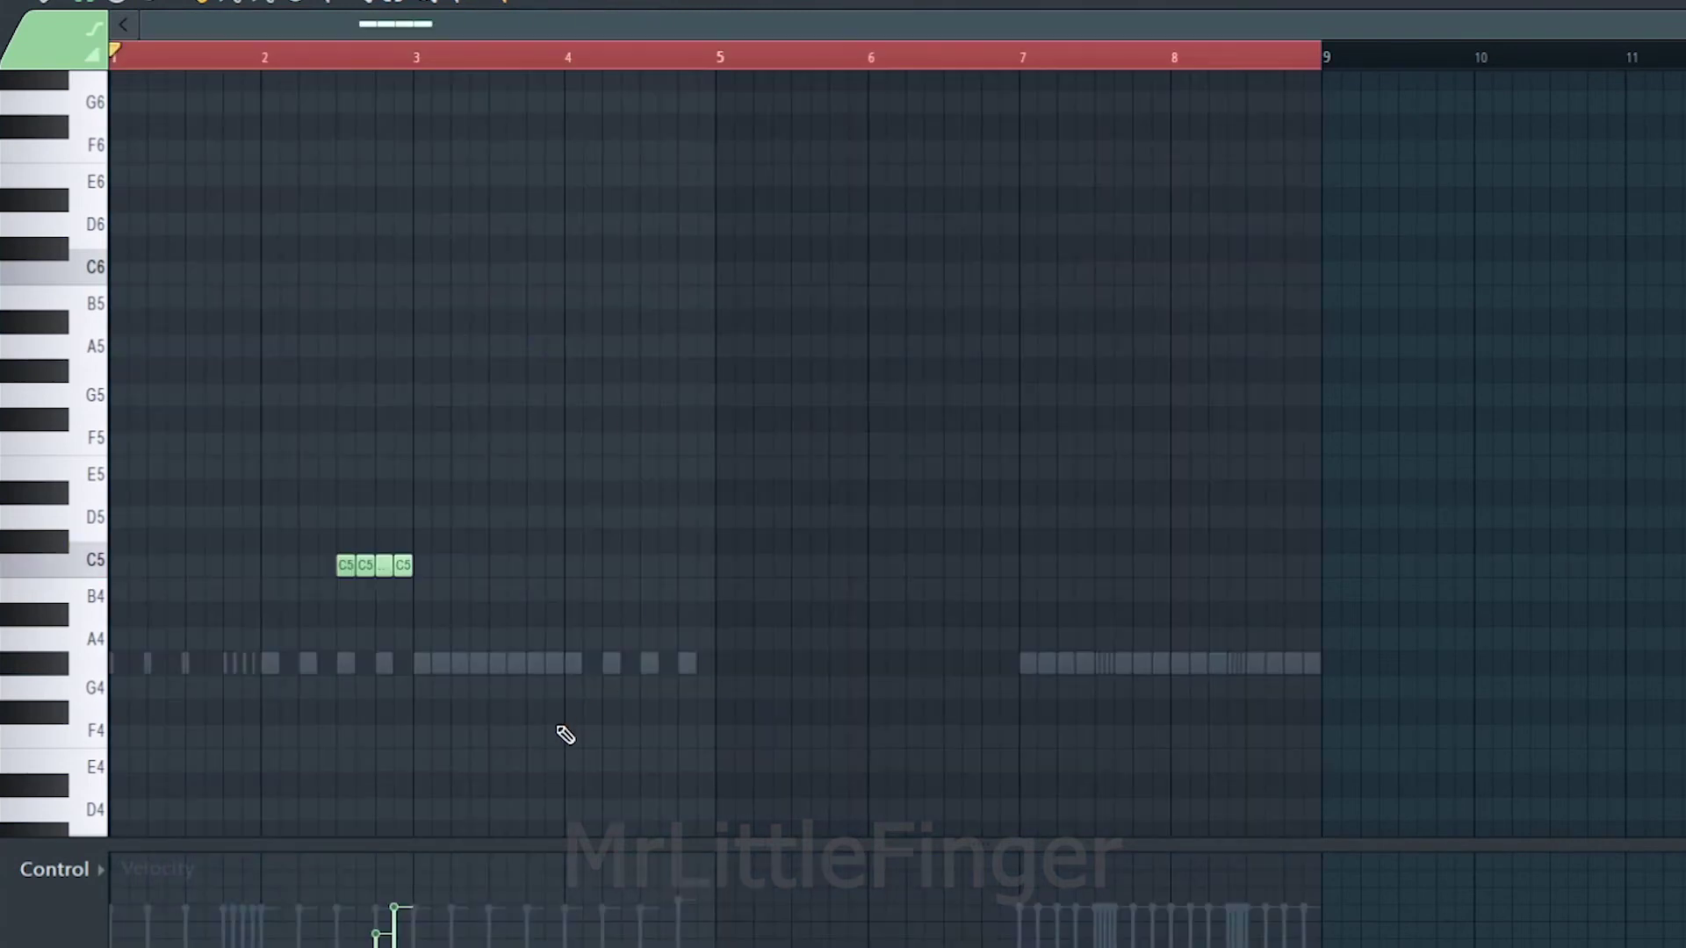
key(space)
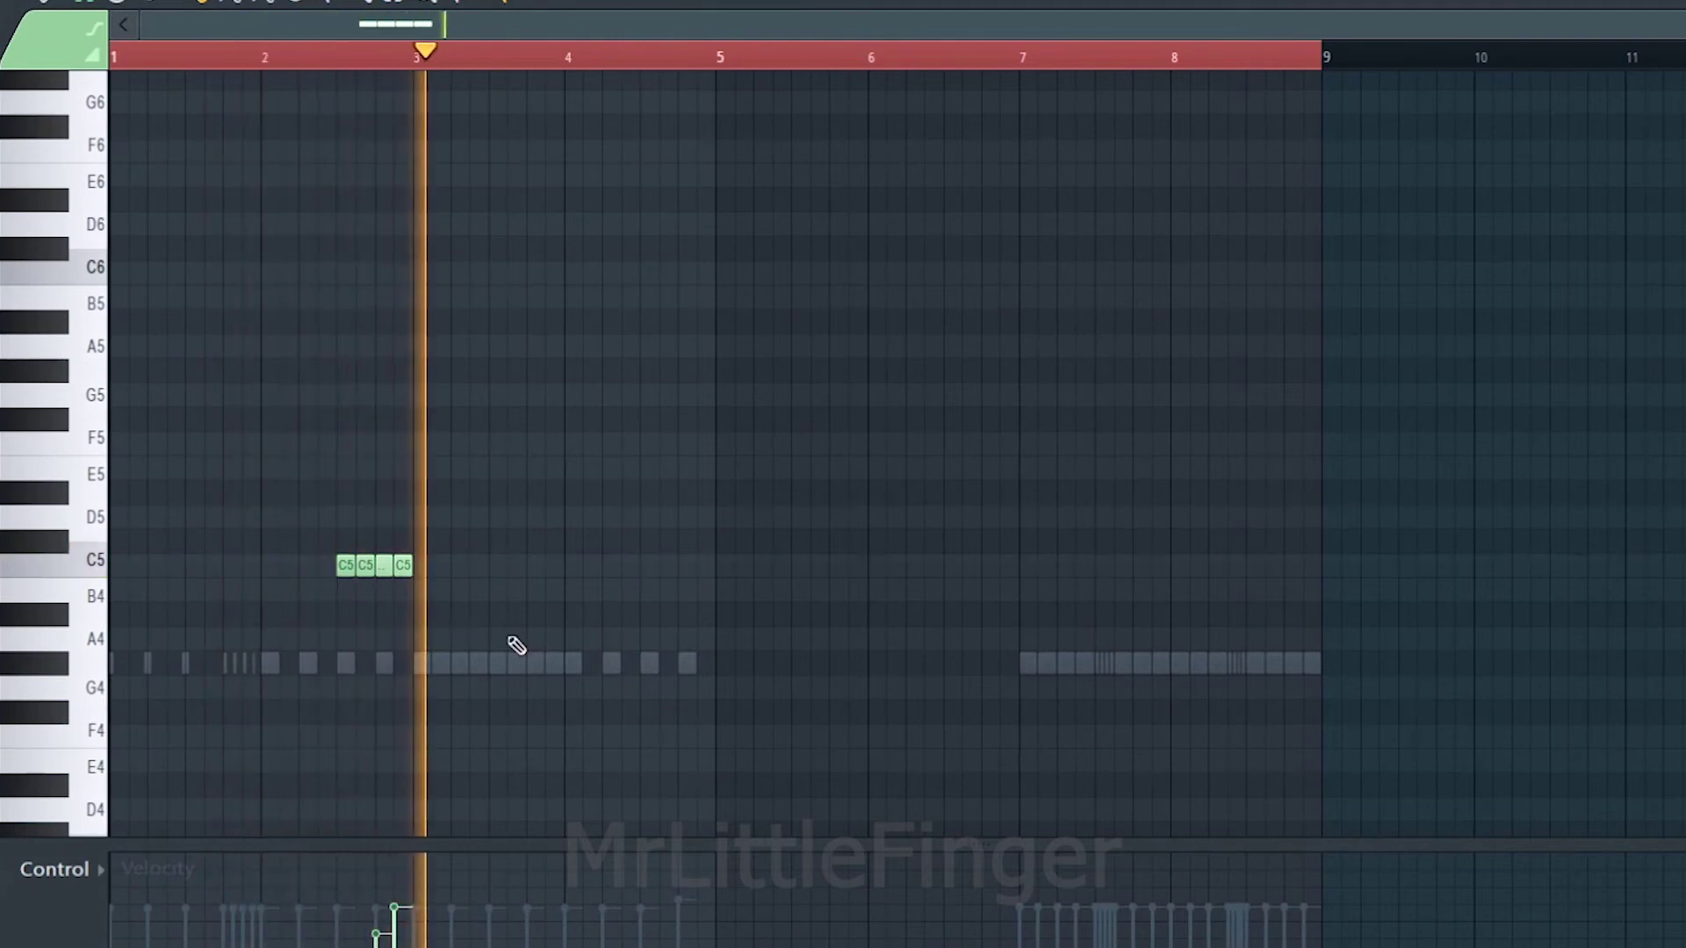
double_click(508, 665)
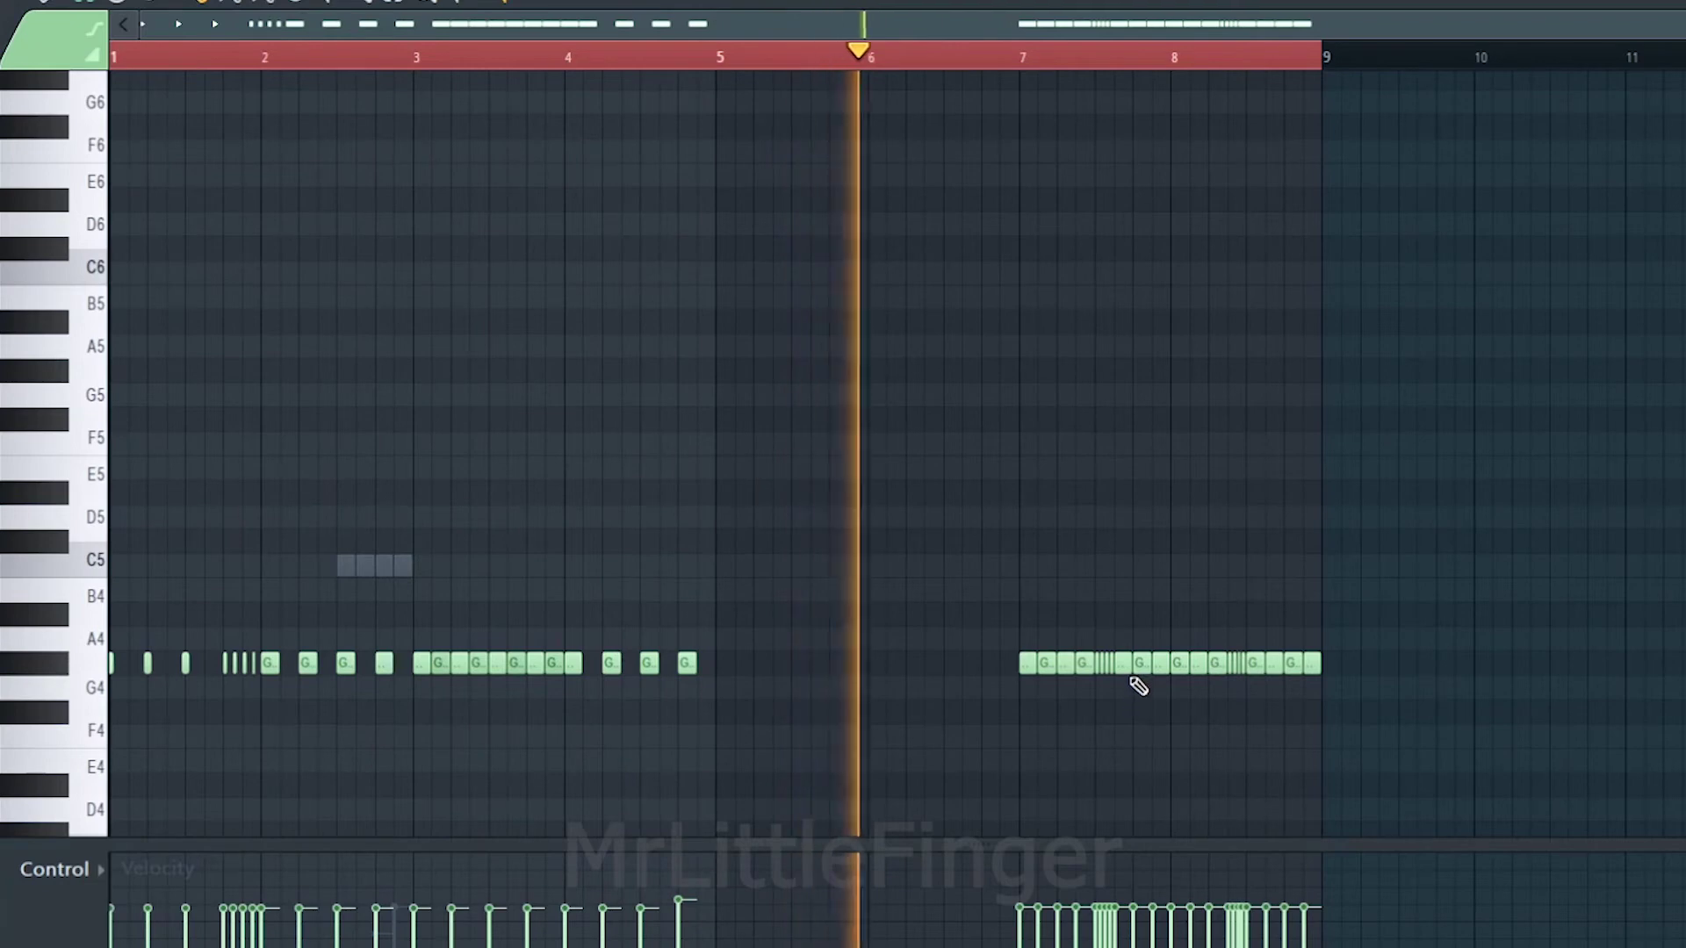
scroll(1139, 694, down, 2)
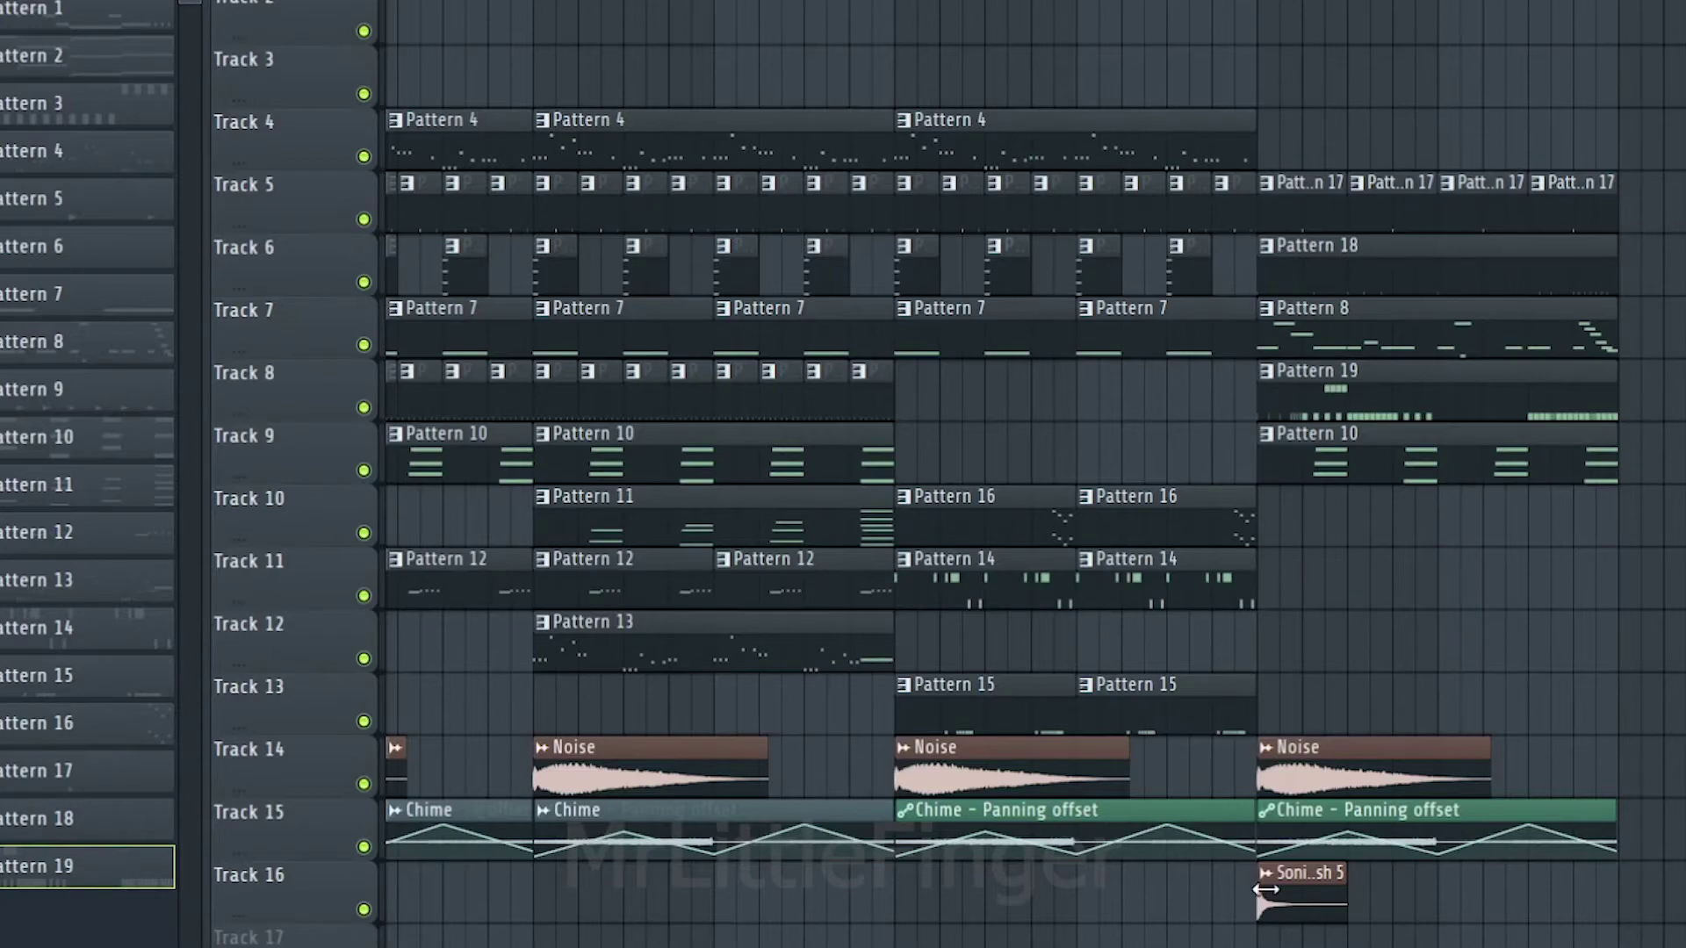
Step: Check the audio clip on Track 16, and bring the whole arrangement up to bar 177 into view
double_click(1264, 889)
key(Escape)
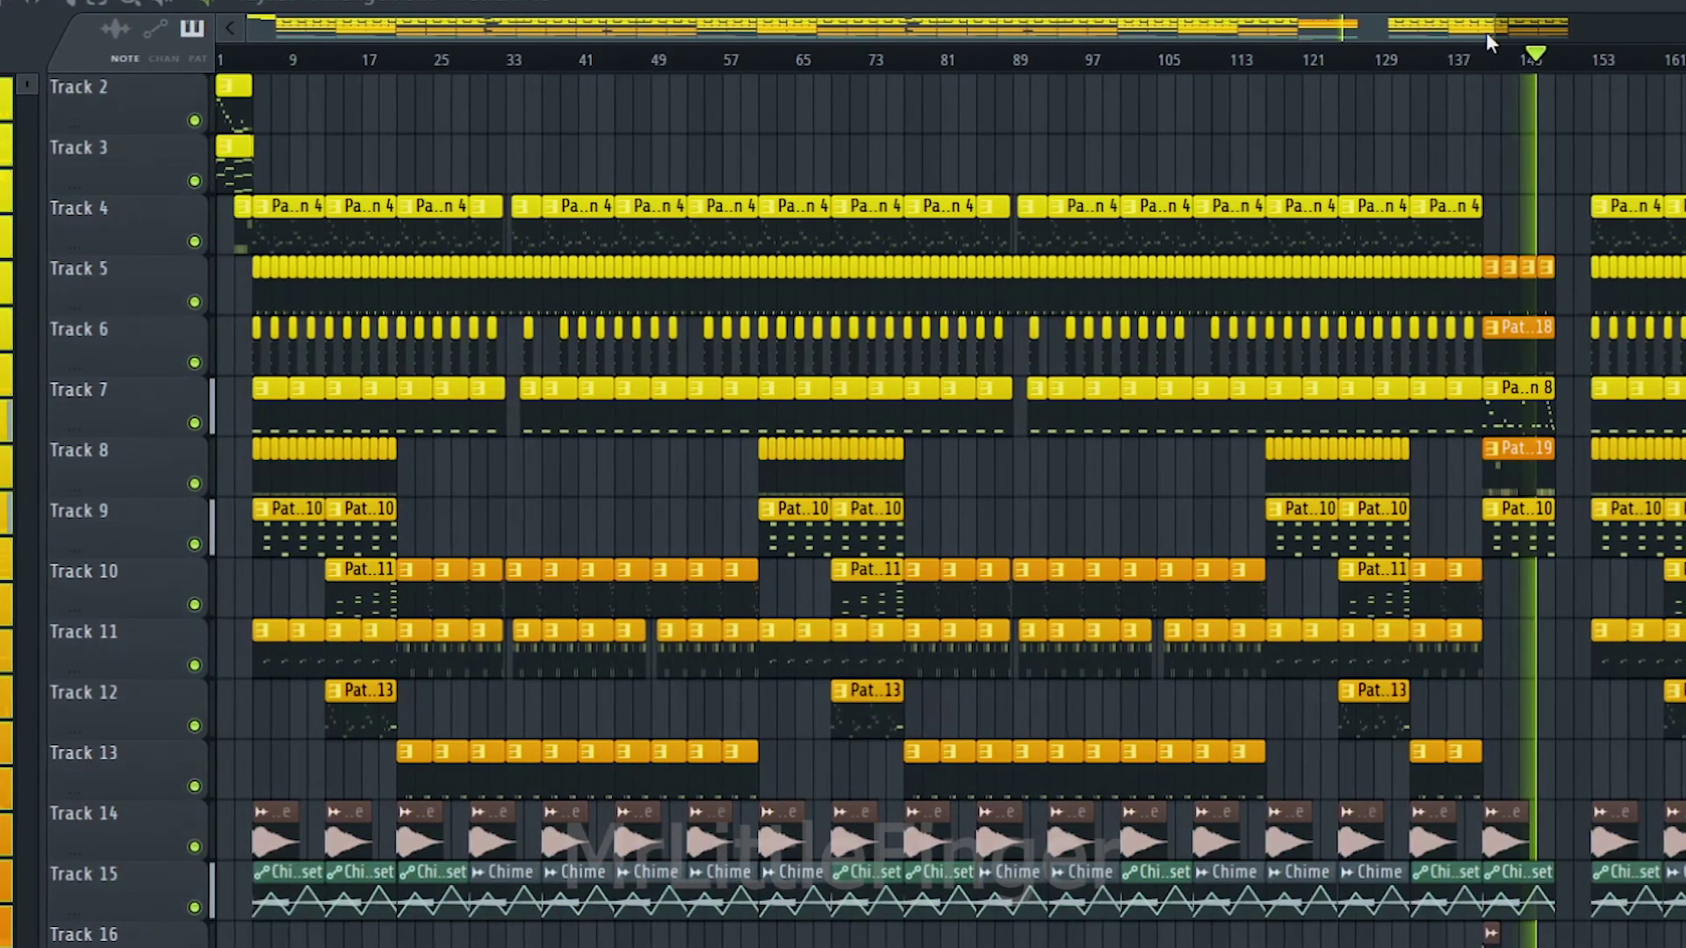
drag(1569, 24, 1632, 19)
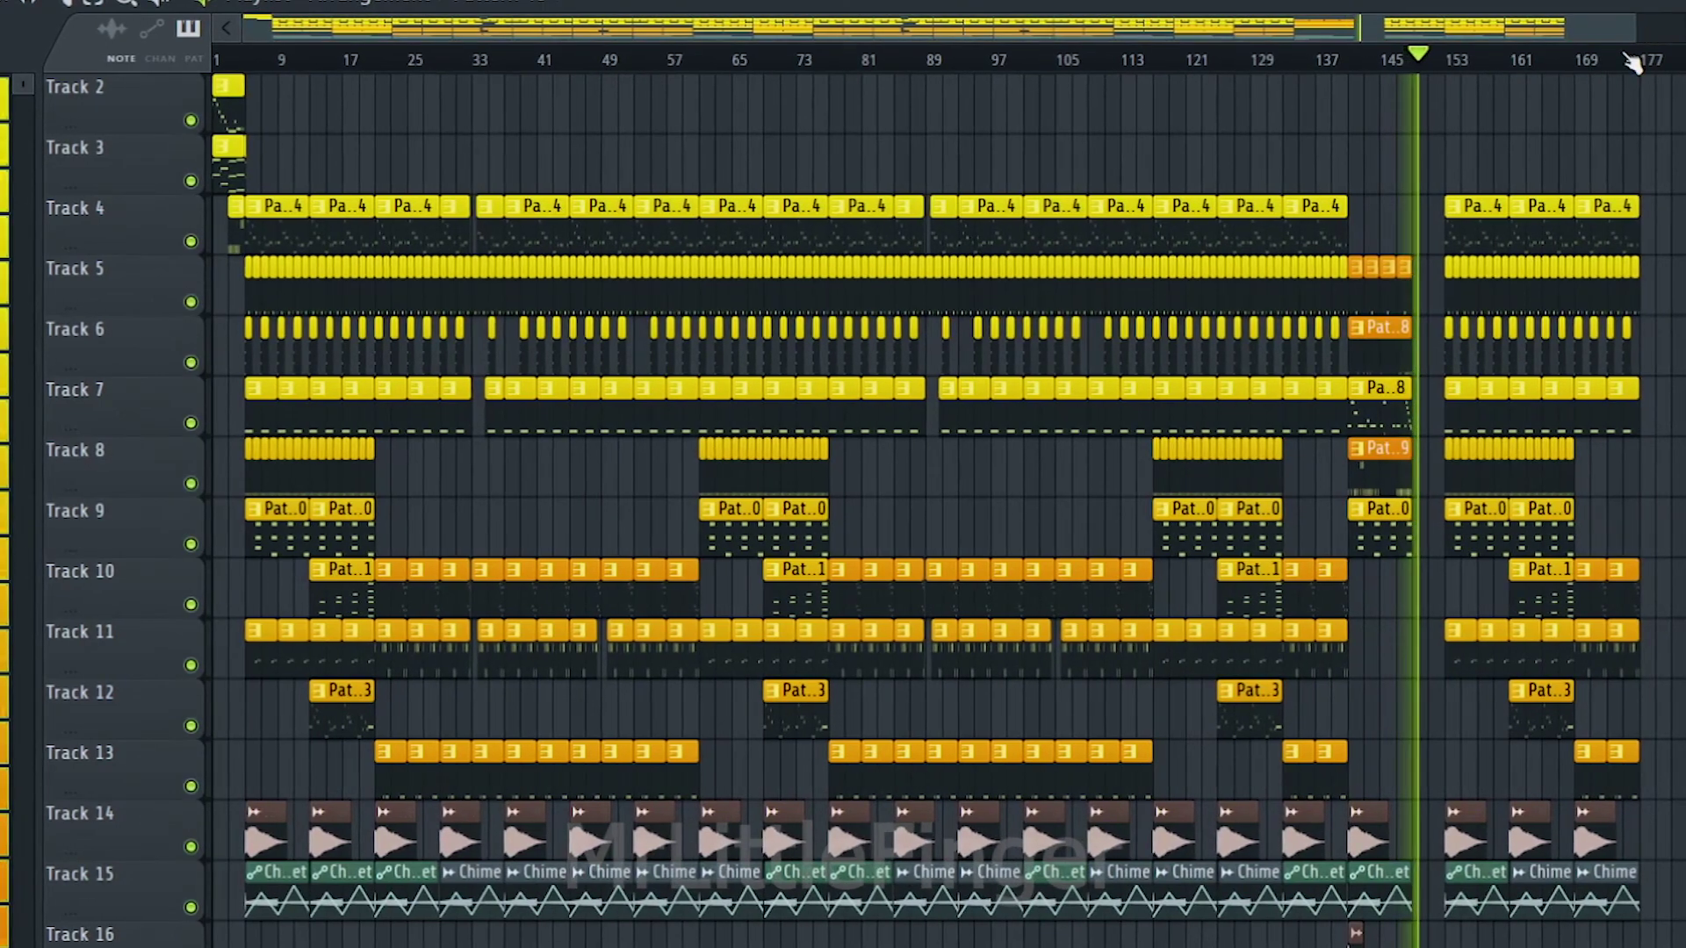